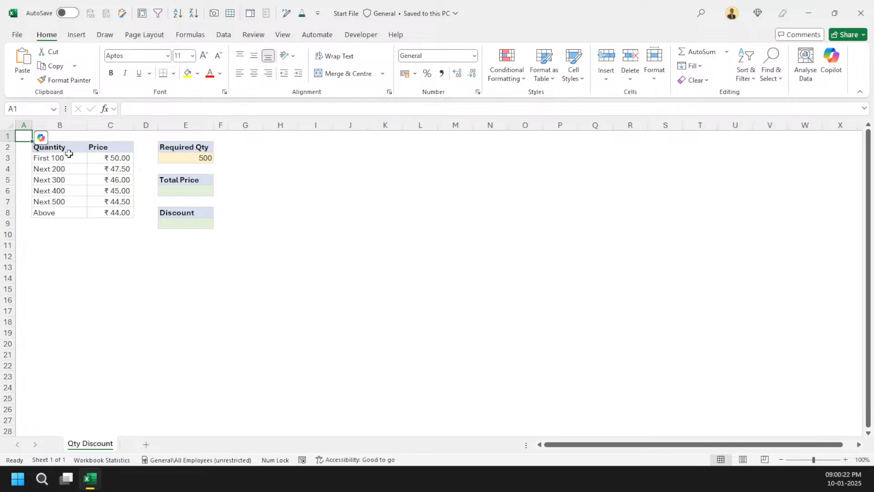
Enter 100, 200 and 300 in H3:H5 and extend the series down to H8.
drag(69, 157, 111, 217)
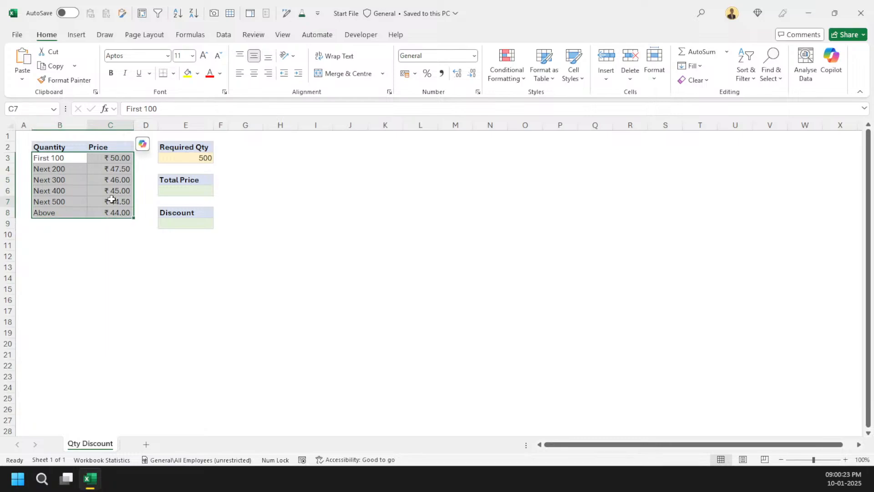
click(114, 201)
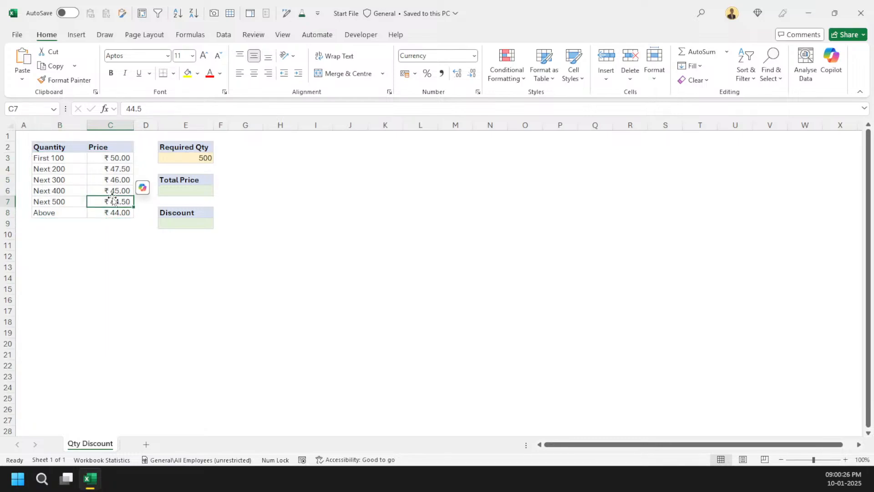
click(277, 158)
text(100)
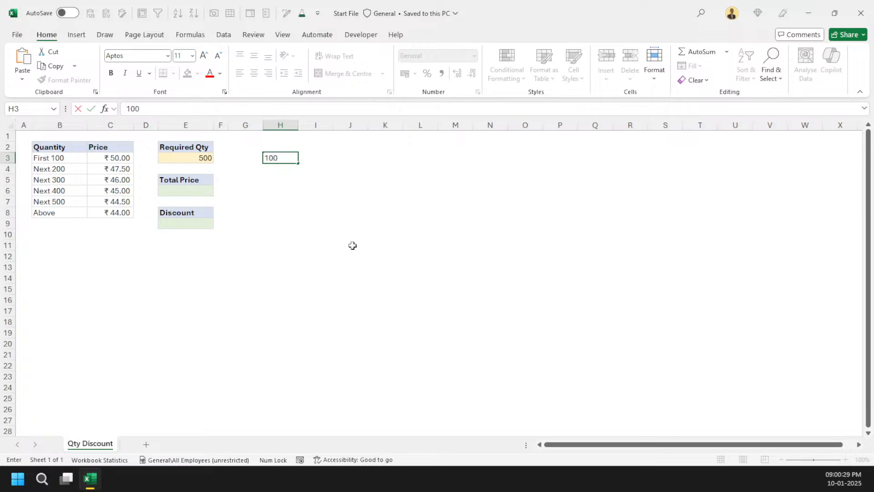
key(Return)
text(200)
key(Return)
text(30)
key(Return)
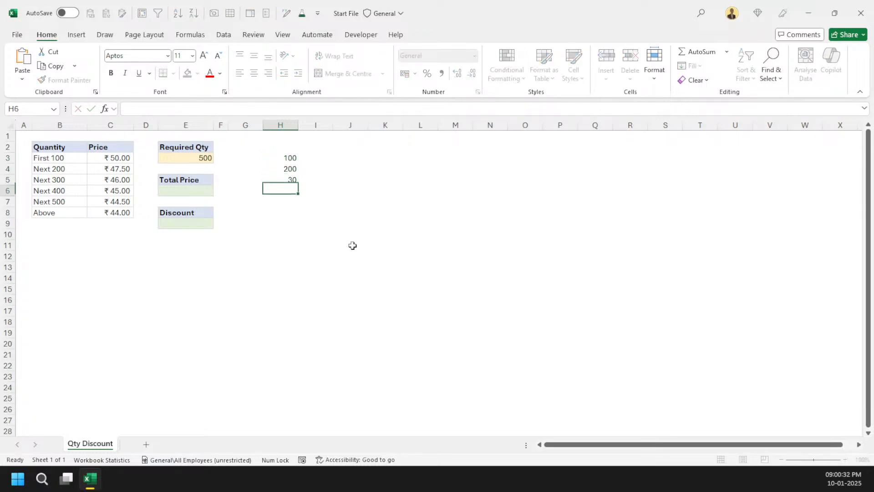
key(Up)
text(300)
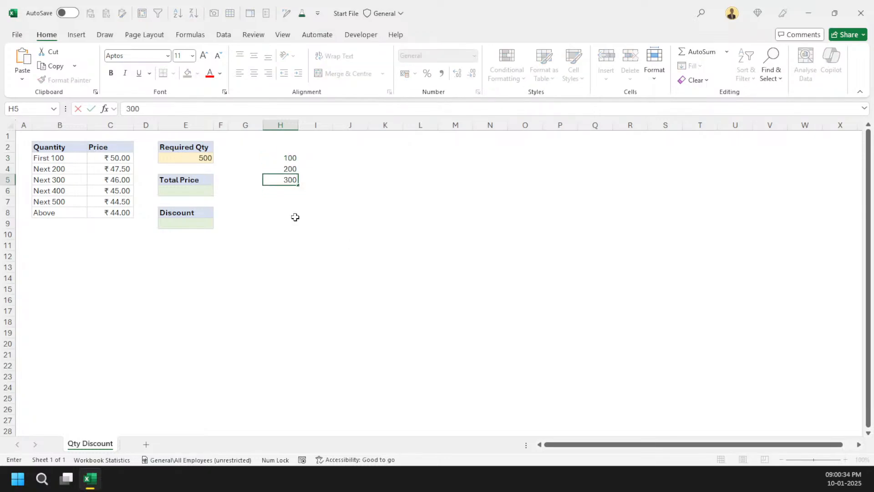
drag(279, 159, 299, 219)
click(318, 168)
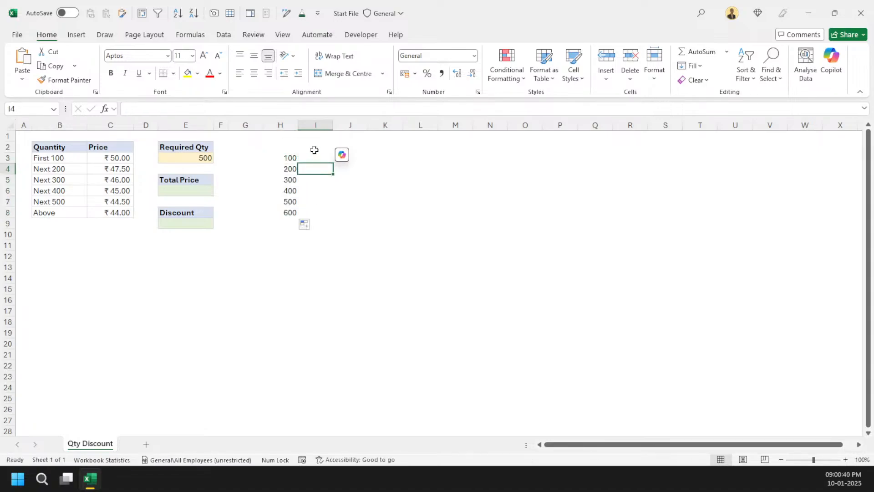
Copy the prices in C3:C8 and paste them as values into I3:I8, beside the helper quantities.
click(313, 149)
drag(123, 157, 121, 211)
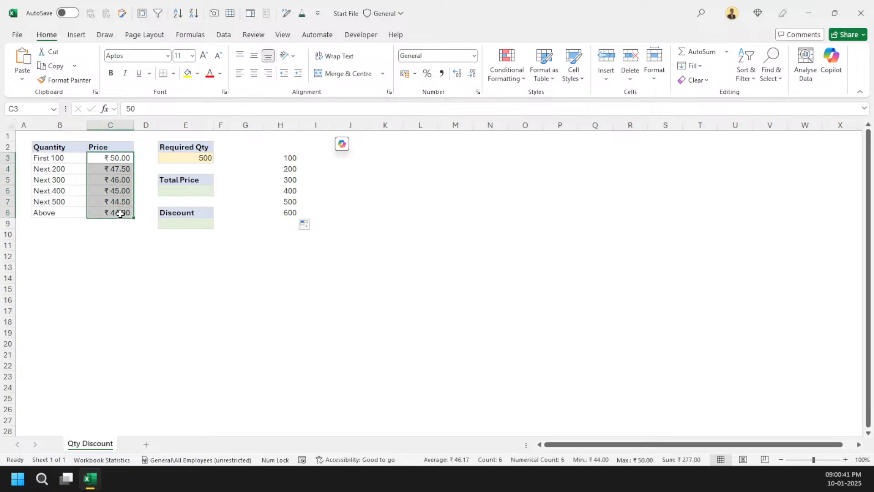
key(ctrl+c)
click(321, 157)
key(ctrl+shift+v)
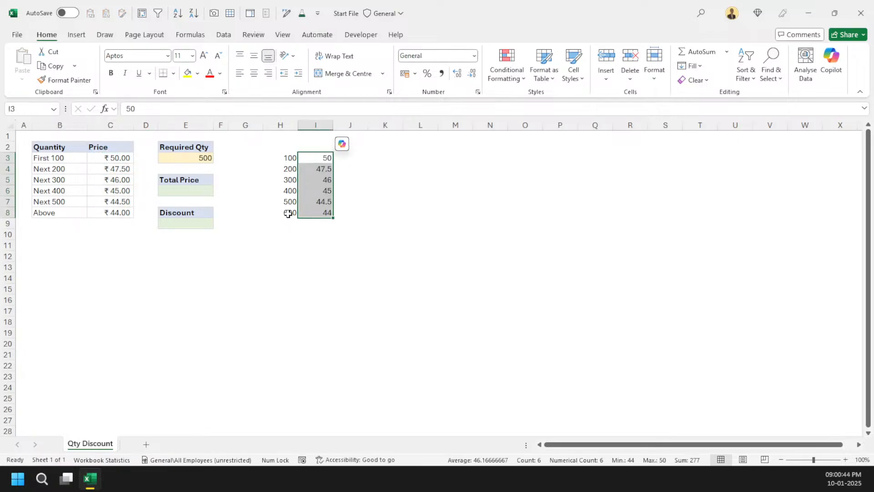
drag(288, 212, 325, 213)
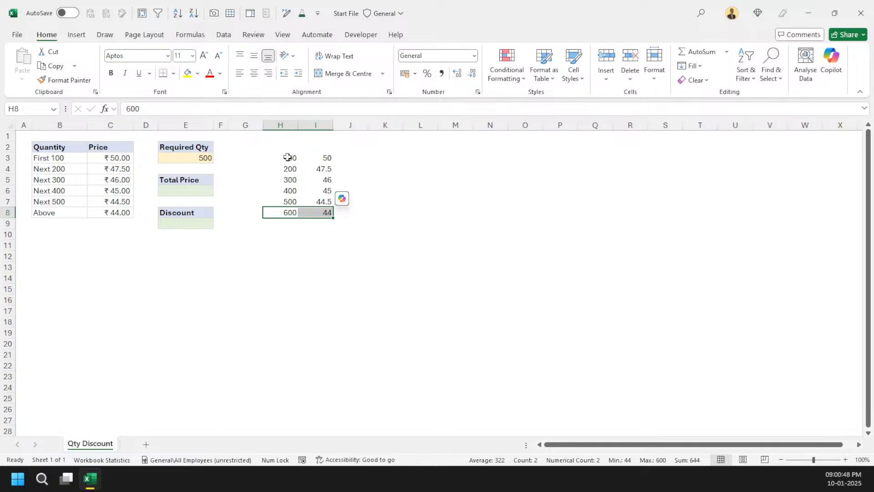
Shift the helper quantities down so 100 to 500 fill H4:H8, and enter 0 in H3.
click(288, 157)
drag(289, 156, 292, 214)
click(415, 268)
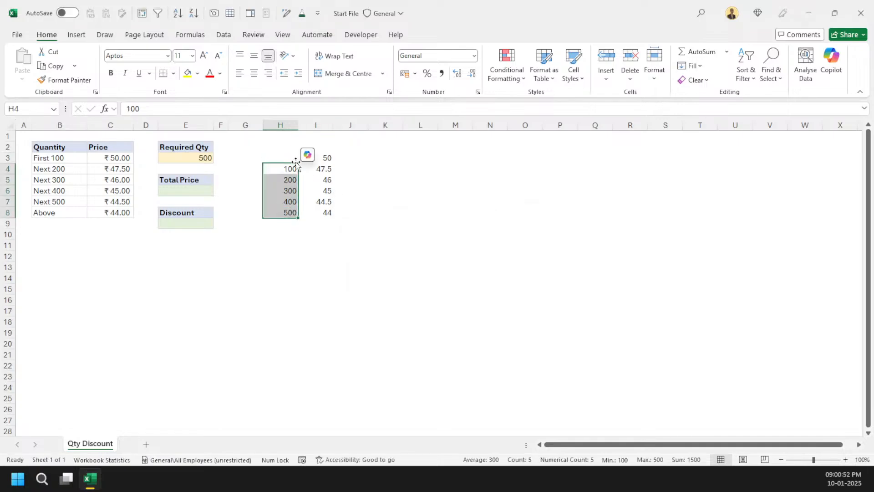
click(277, 158)
text(0)
key(ctrl+Return)
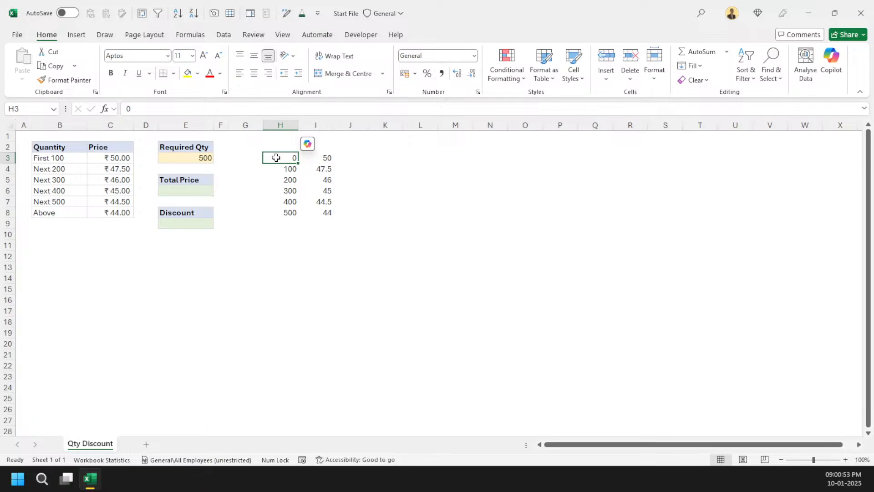
click(370, 215)
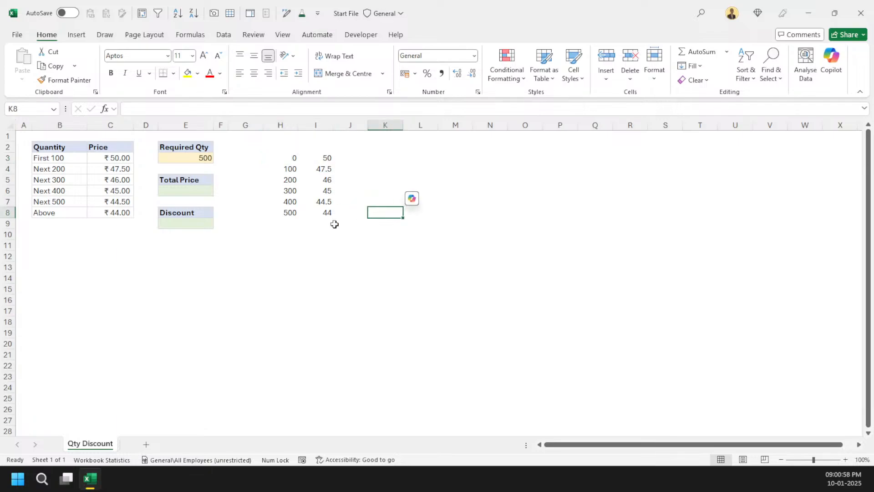
Enter the formula =LOOKUP(E3,H3:H8,I3:I8) in the Total Price cell E6.
click(181, 196)
text(=LOOKUP()
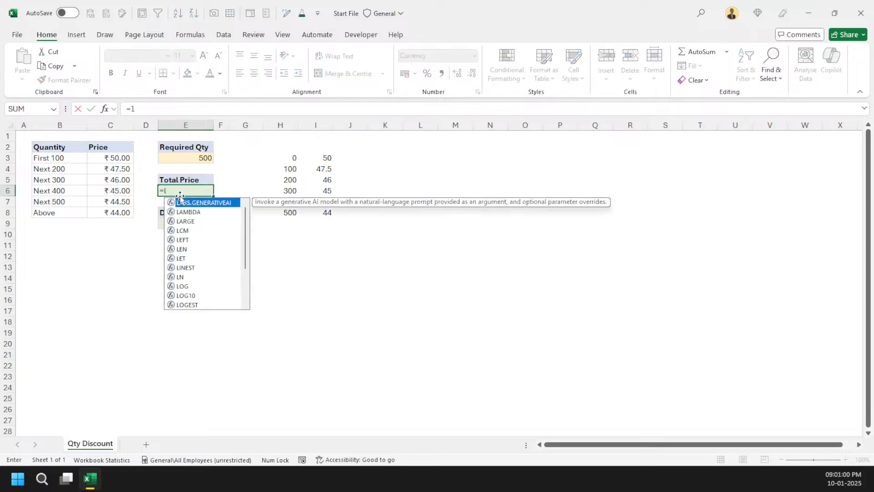
click(188, 161)
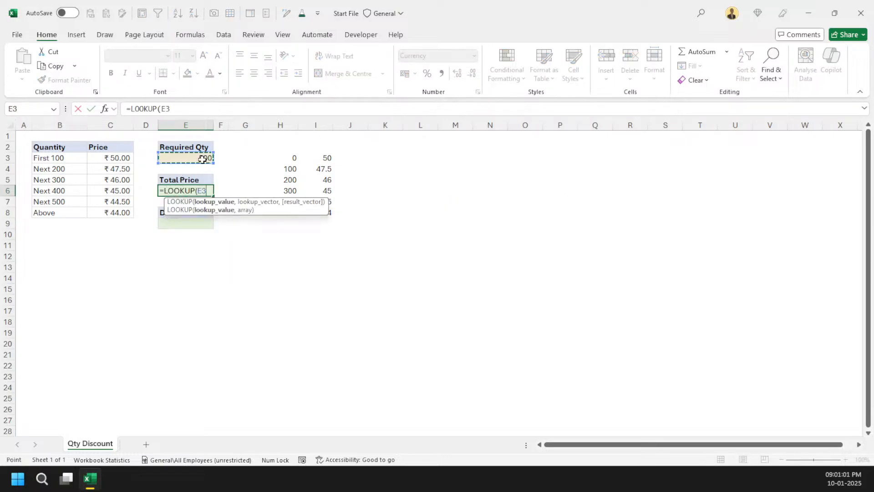
text(m)
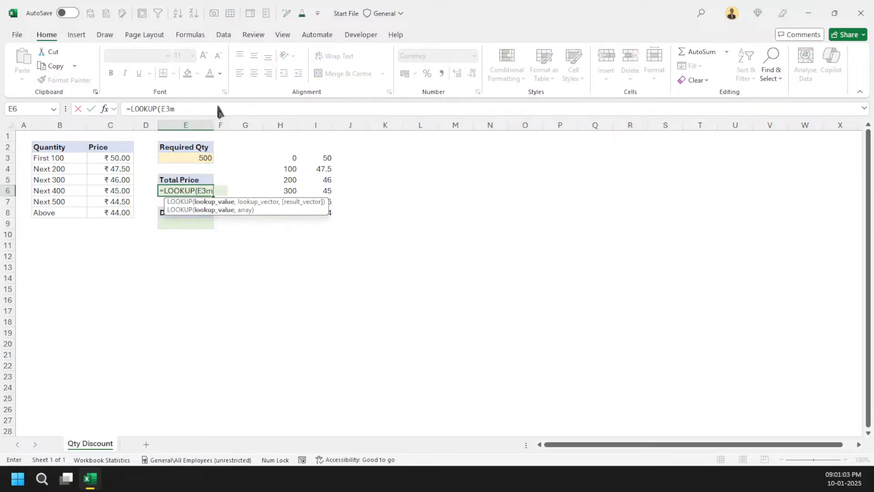
key(BackSpace)
text(,)
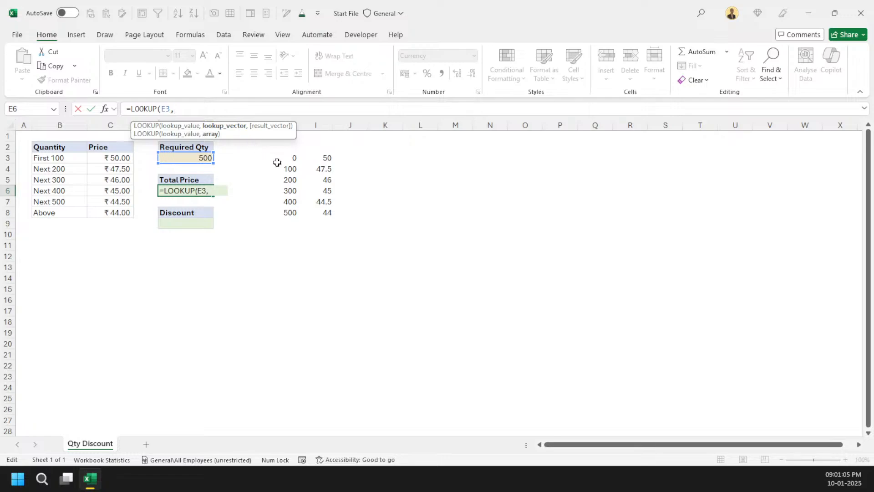
drag(279, 163, 279, 210)
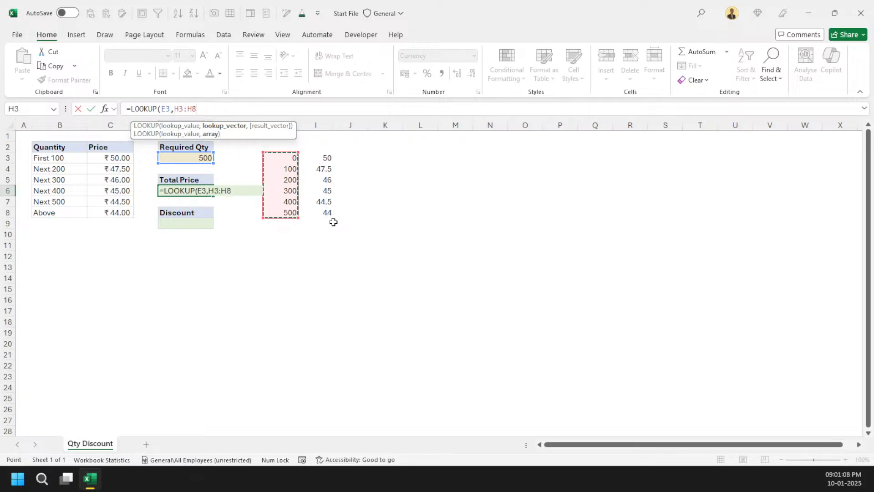
text(,)
drag(331, 162, 327, 212)
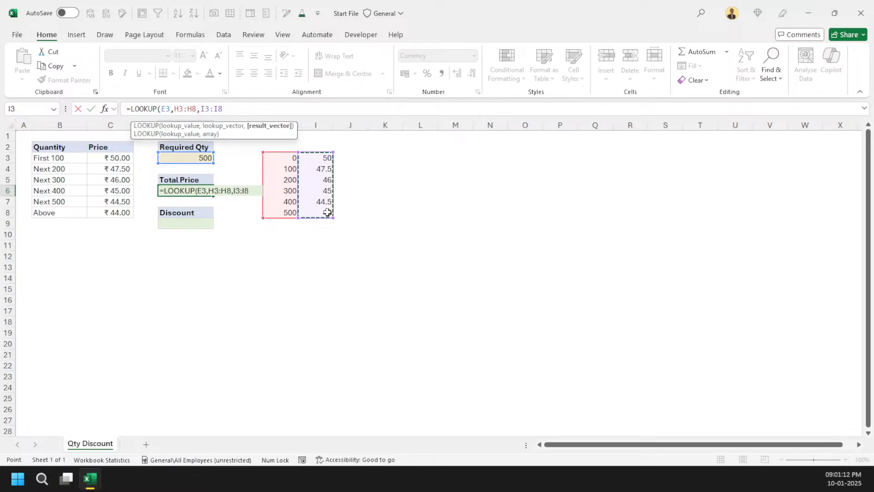
key(Return)
key(Up)
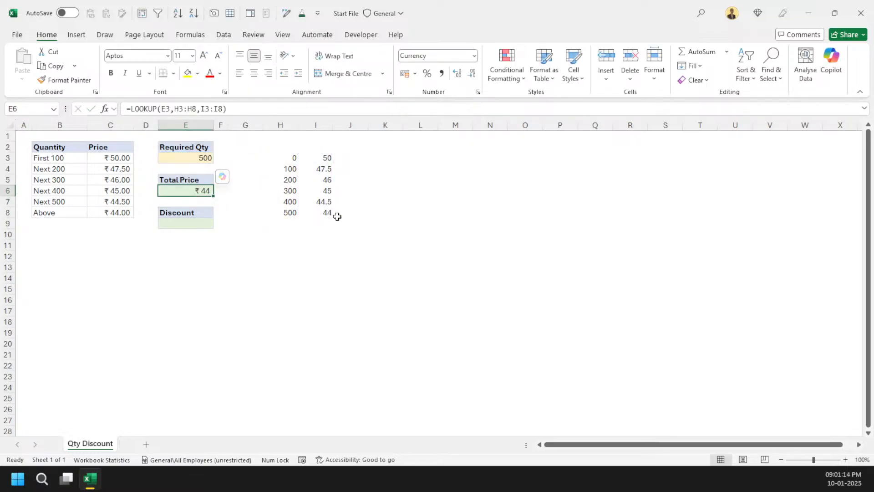
Examine the quantity slabs in B3:B8 and their prices to see how each tier should be charged.
drag(337, 215, 314, 213)
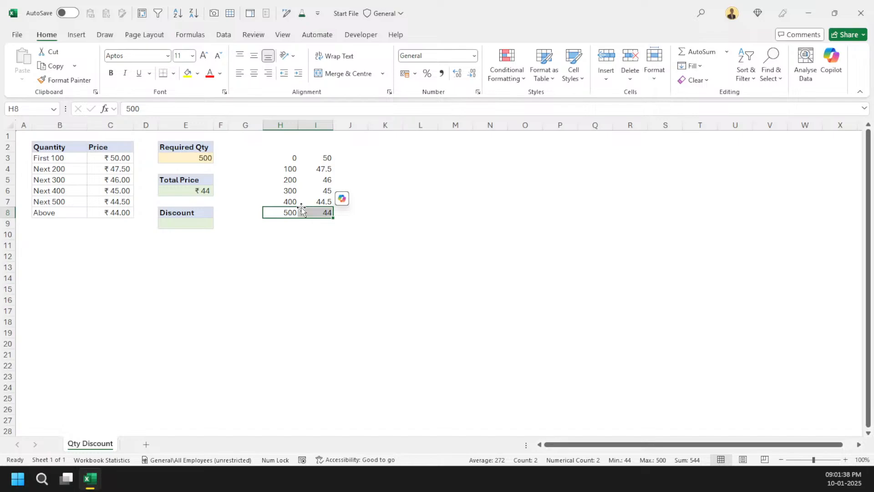
click(115, 161)
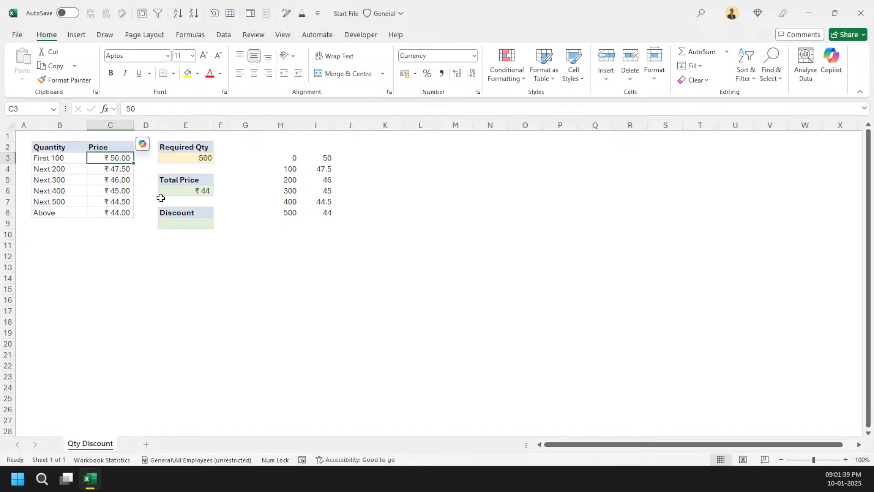
click(118, 170)
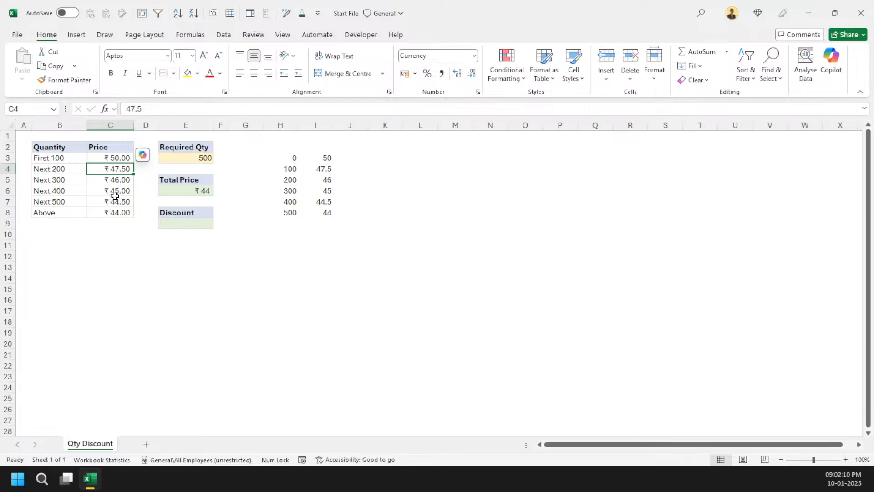
drag(62, 203, 117, 200)
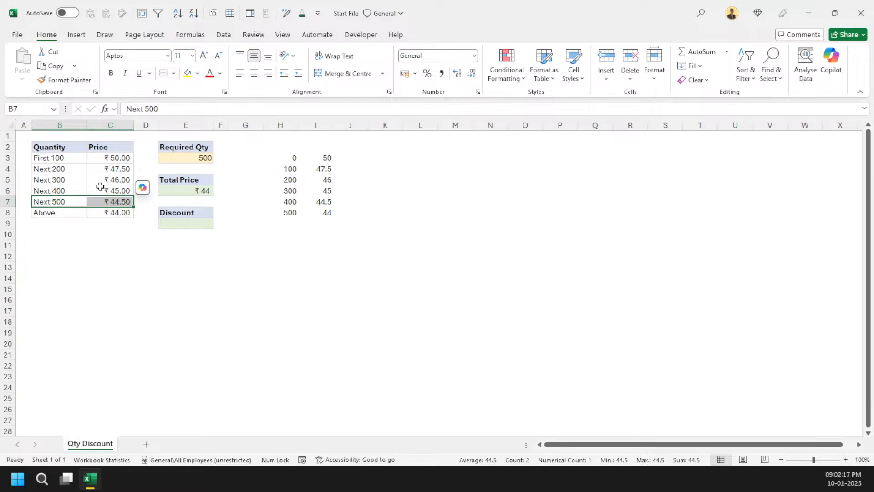
click(120, 159)
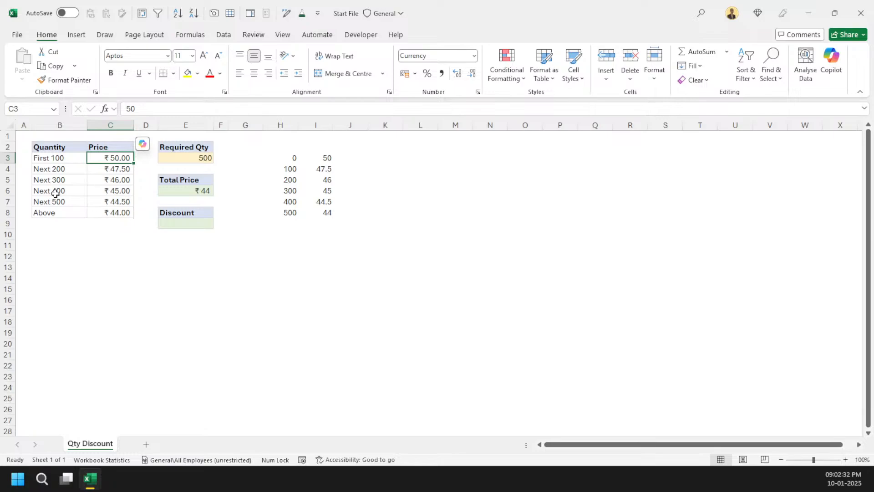
click(64, 158)
drag(64, 158, 62, 210)
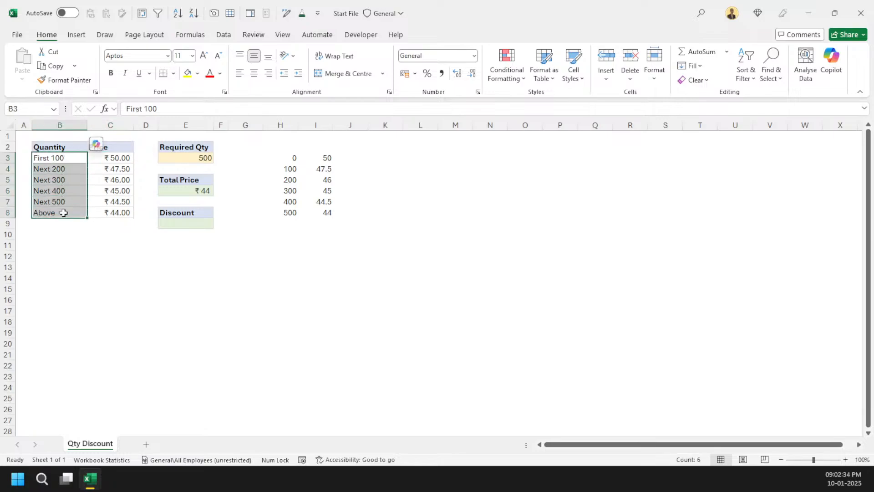
click(63, 232)
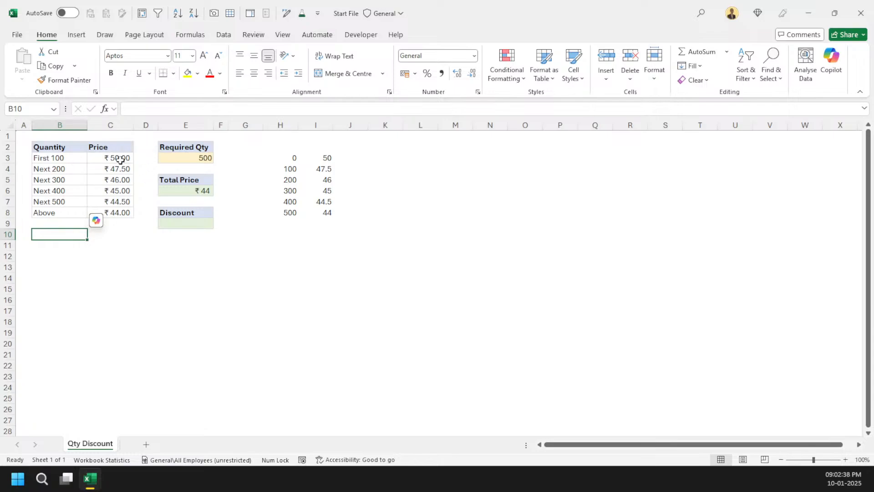
click(60, 158)
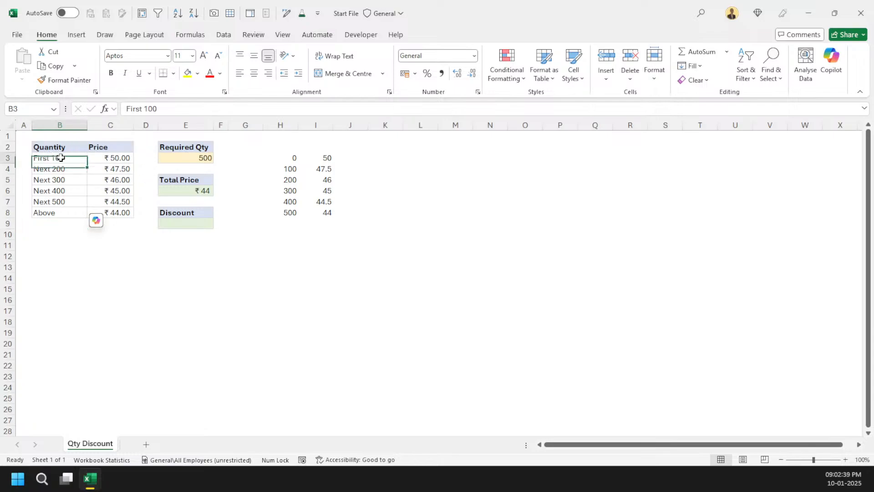
click(114, 154)
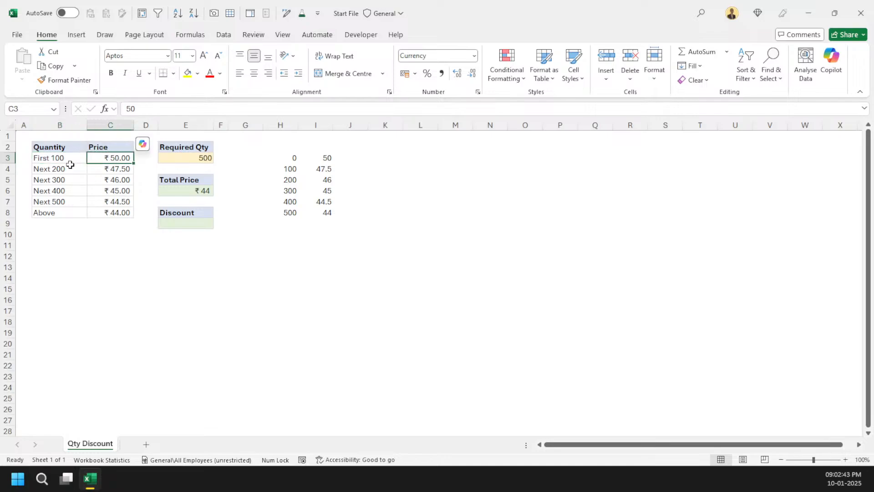
click(123, 171)
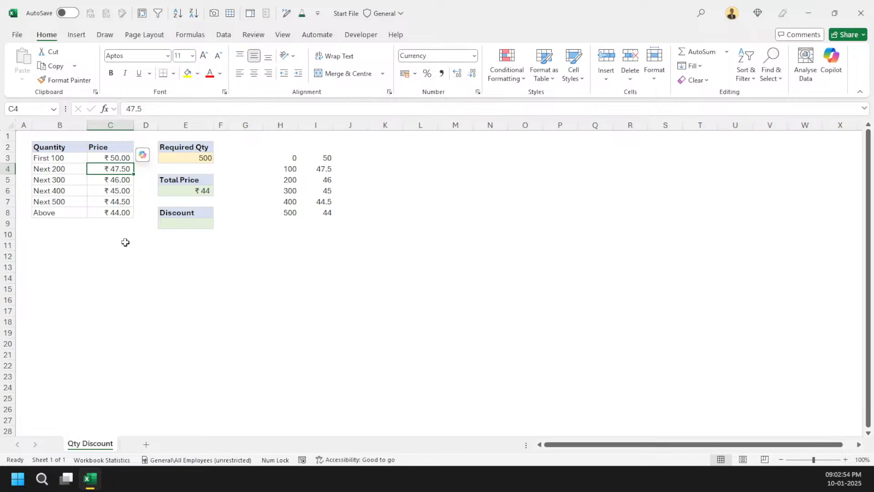
Clear the lookup formula in E6 and the helper data in columns H to L, and save the workbook.
click(205, 190)
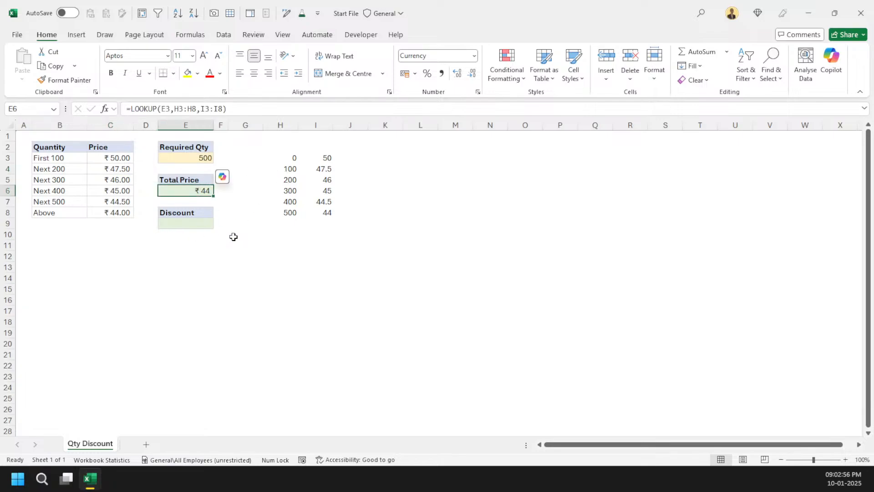
key(Delete)
drag(280, 125, 417, 125)
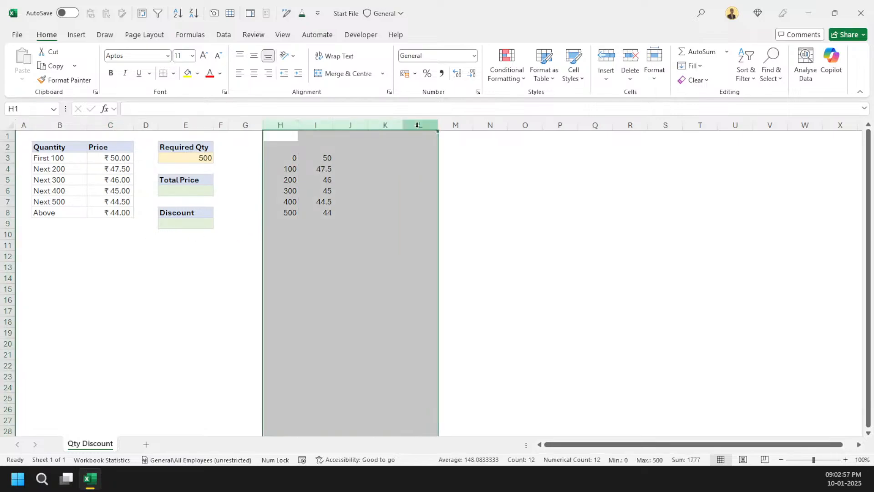
key(Delete)
key(ctrl+Home)
key(ctrl+s)
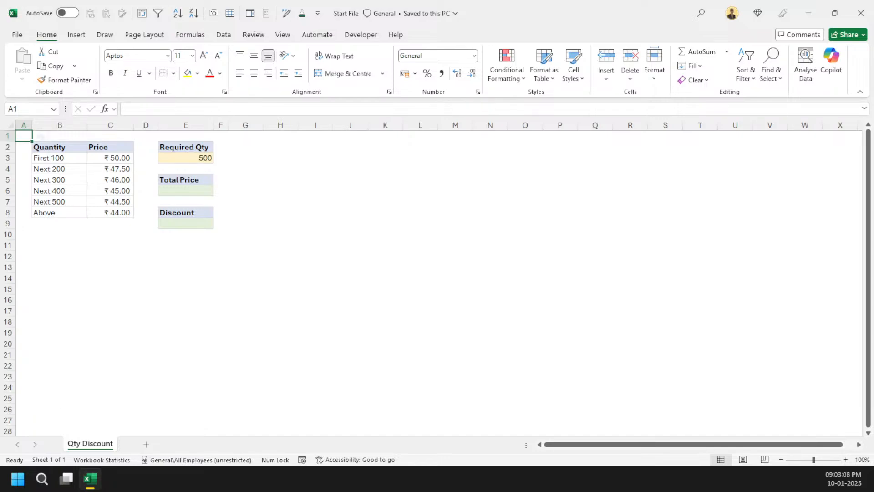
Duplicate the Qty Discount sheet after the original and rename the copy Concept.
drag(103, 443, 155, 446)
double_click(155, 444)
text(Concept)
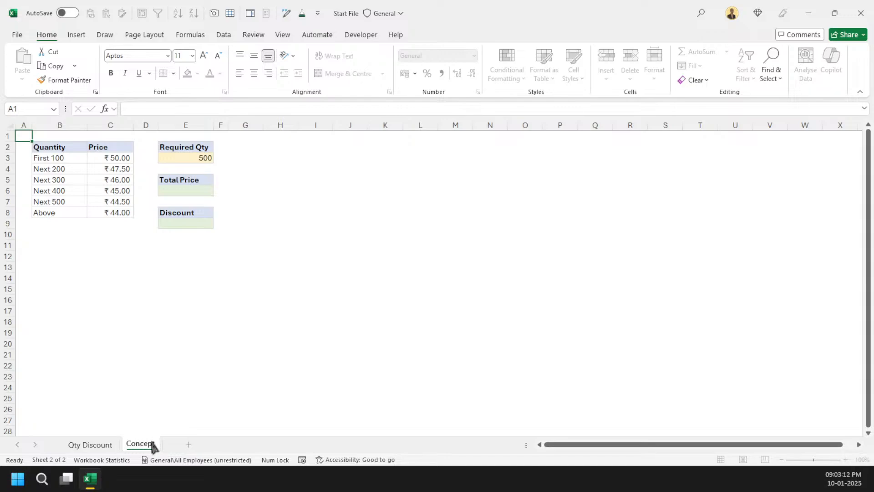
key(Return)
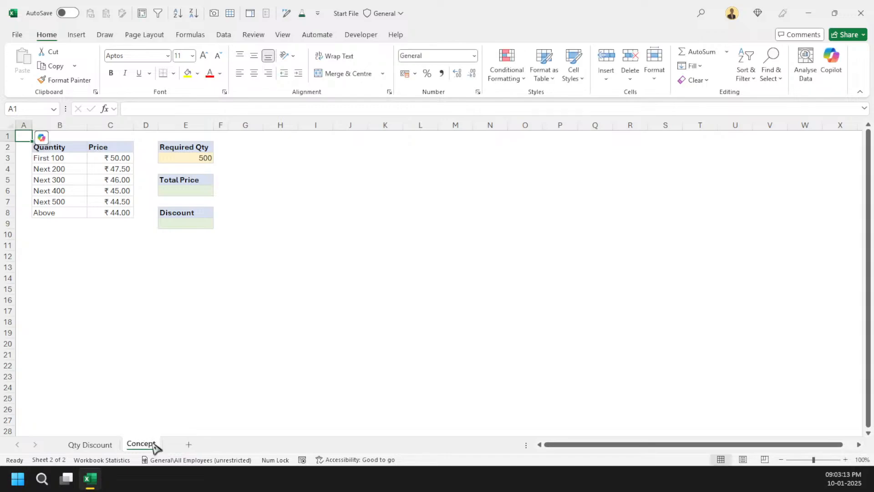
Insert four blank columns before column D, directly after the Price column, on the Concept sheet.
click(150, 124)
key(ctrl+plus)
key(ctrl+plus)
key(ctrl+plus)
key(ctrl+plus)
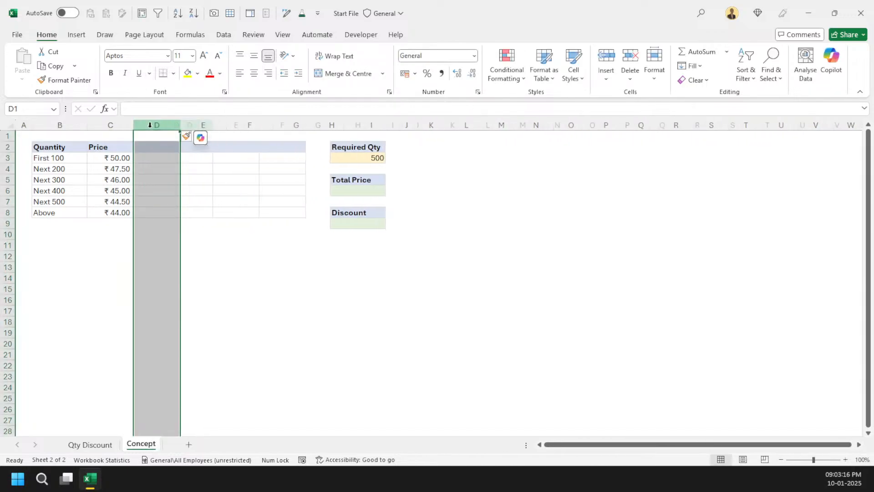
Apply the light green cell style to D3:G8 in the inserted columns.
key(Down)
key(Down)
key(shift+Right)
key(shift+Right)
key(shift+Right)
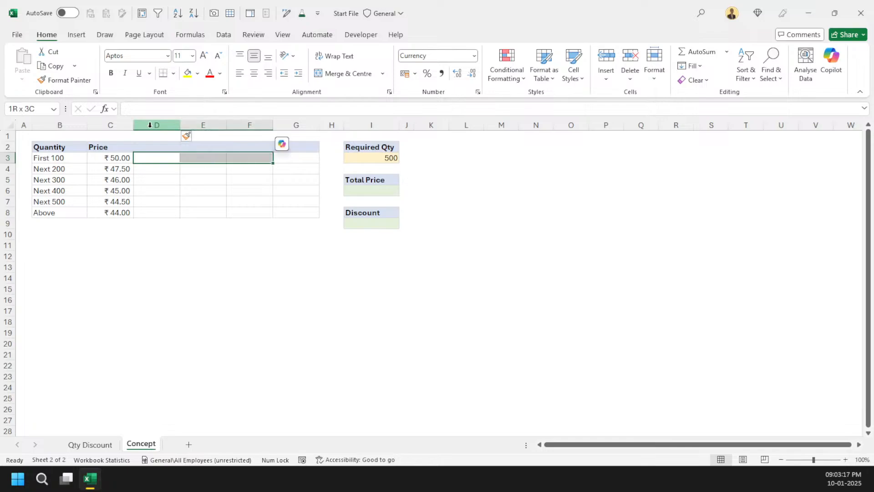
key(shift+Down)
key(shift+Down)
key(shift+Down)
key(shift+Down)
key(shift+Down)
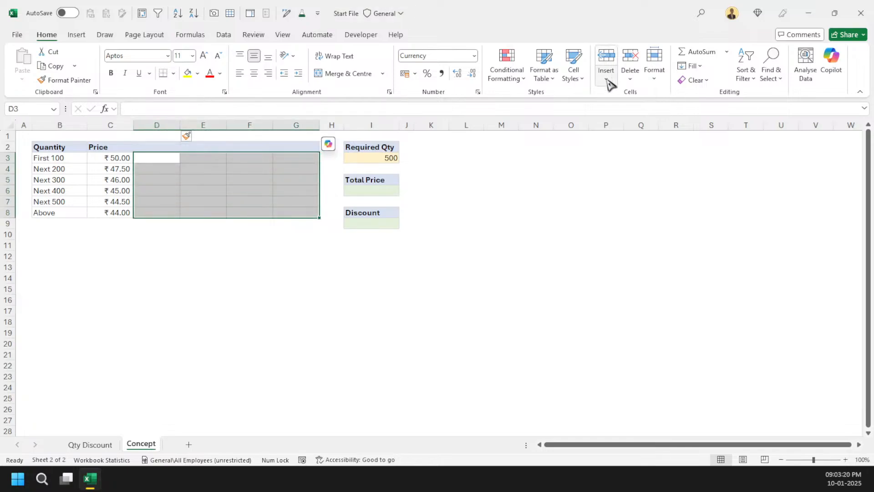
click(574, 73)
click(819, 106)
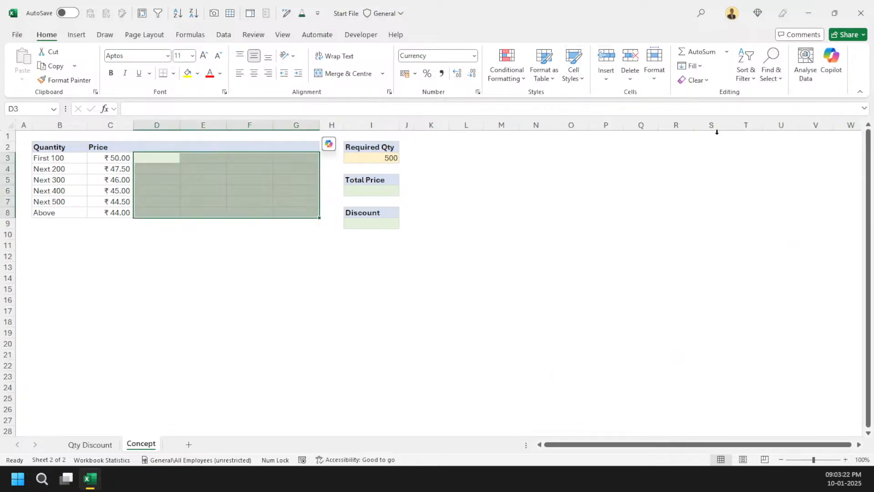
Enter the header Qty in D2, beside the Price column.
click(193, 200)
click(162, 147)
drag(75, 147, 73, 212)
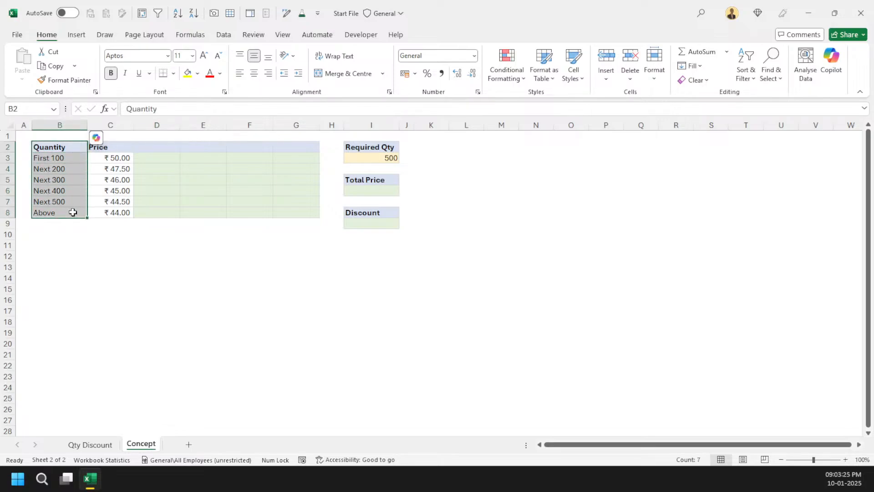
click(154, 148)
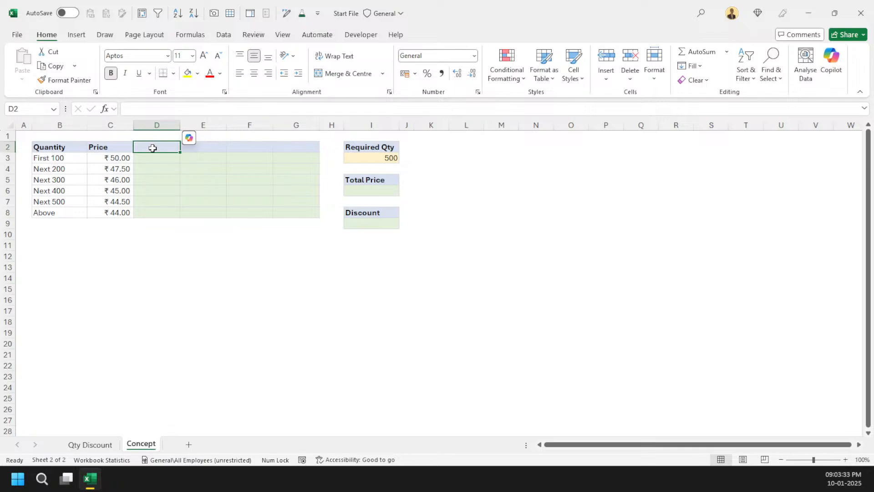
text(Qty)
key(Return)
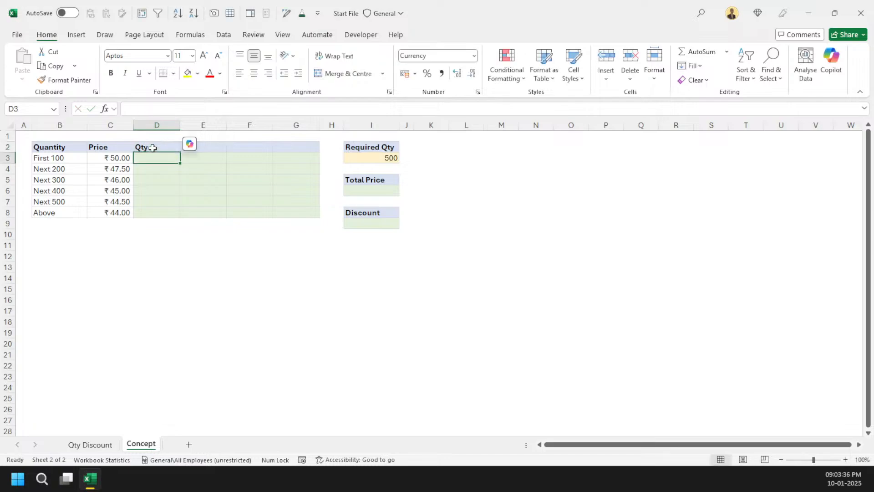
Enter =TEXTAFTER(B3, " ") in D3 to extract the slab quantity after the space.
text(=text)
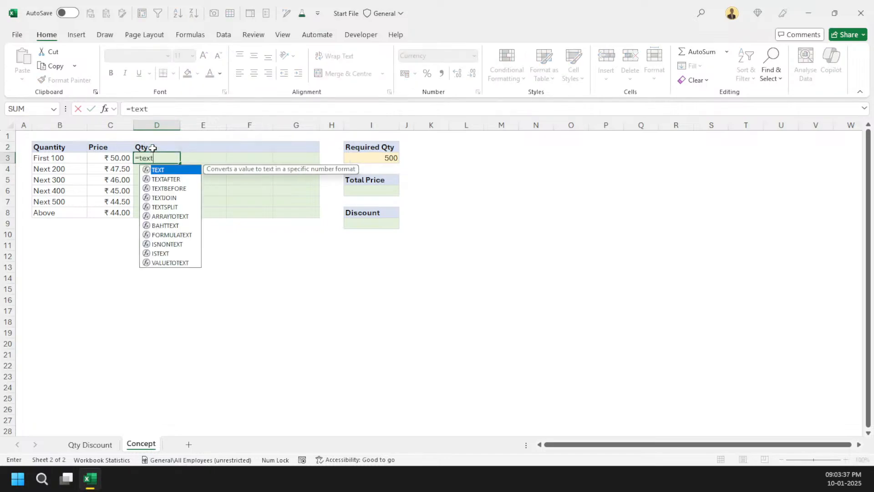
key(Down)
key(Tab)
key(Left)
key(Left)
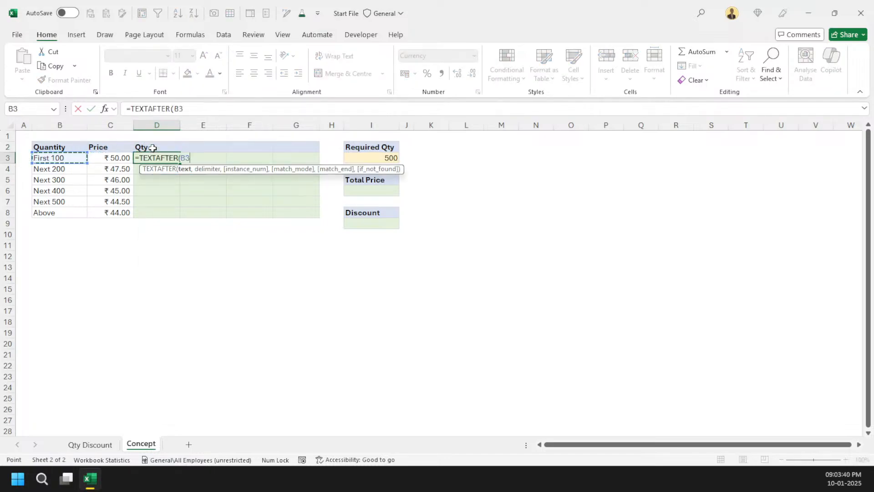
text(,)
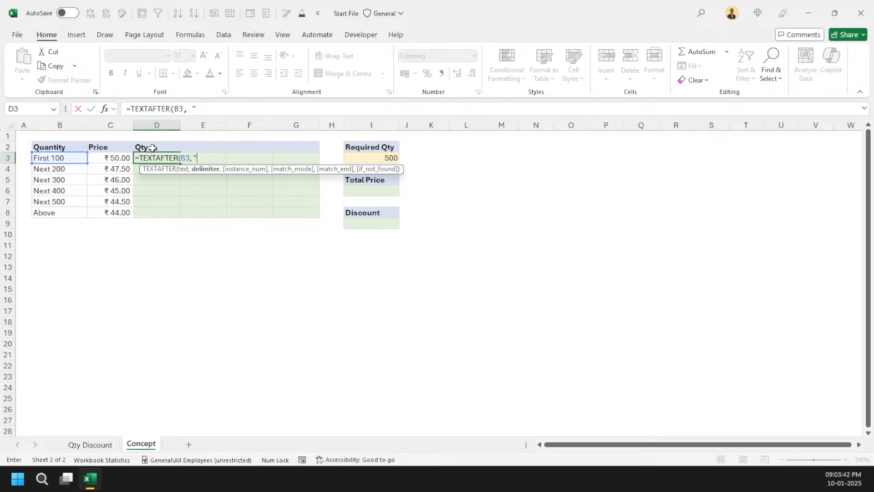
text( " "))
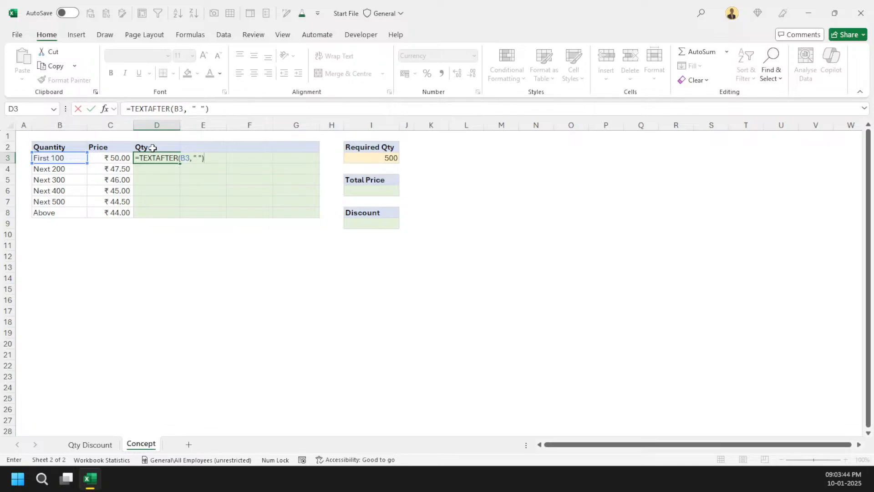
key(ctrl+Return)
Fill the TEXTAFTER formula from D3 down through D8.
key(shift+Down)
key(shift+Down)
key(shift+Down)
key(shift+Down)
key(shift+Down)
key(F2)
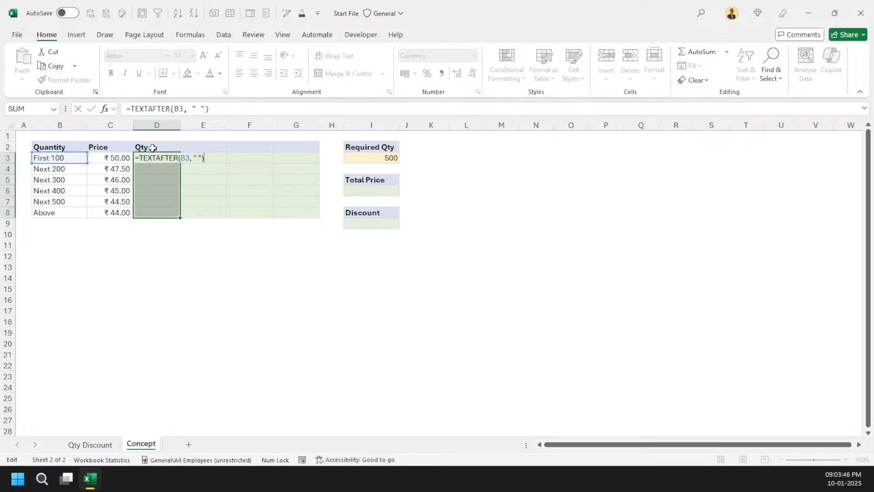
key(ctrl+Return)
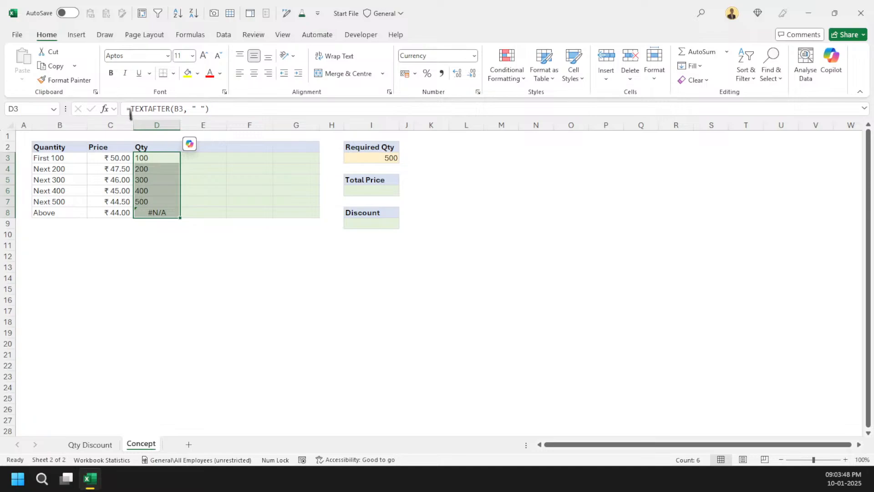
Put a double minus before TEXTAFTER in D3:D8 to convert the extracted text to numbers.
click(130, 112)
text(-)
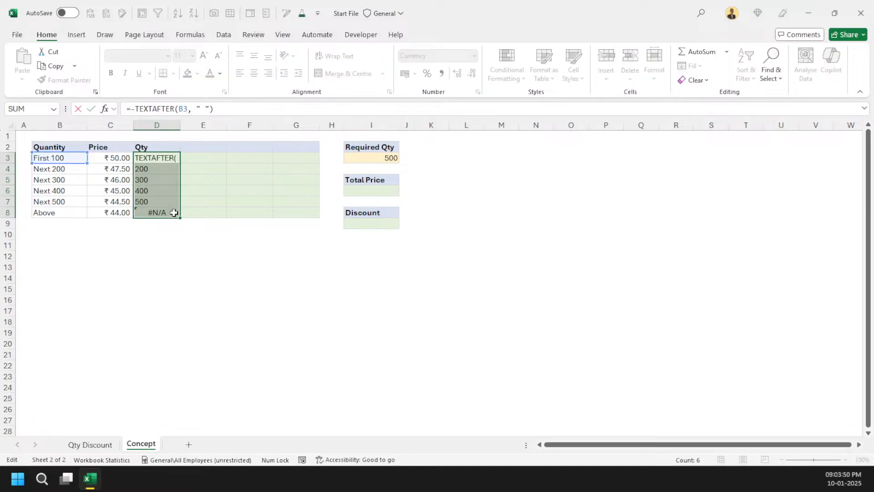
text(-)
key(ctrl+Return)
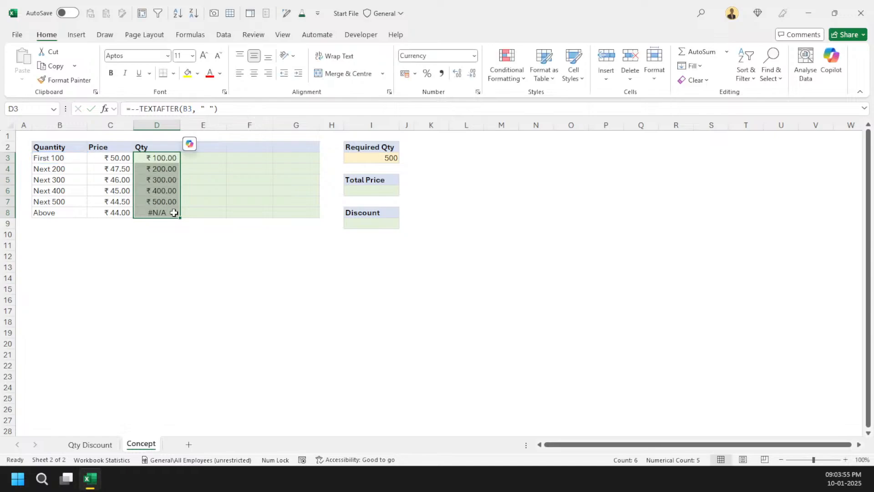
Apply the Number format with two decimals to the quantities in D3:D8.
click(199, 213)
drag(160, 157, 157, 211)
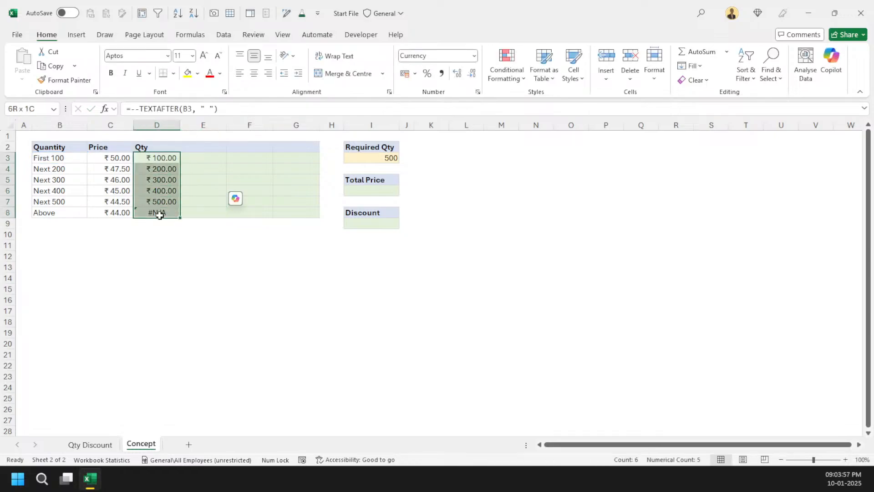
key(ctrl+shift+1)
click(189, 179)
Put an IFNA function around the TEXTAFTER formula in D8.
click(157, 212)
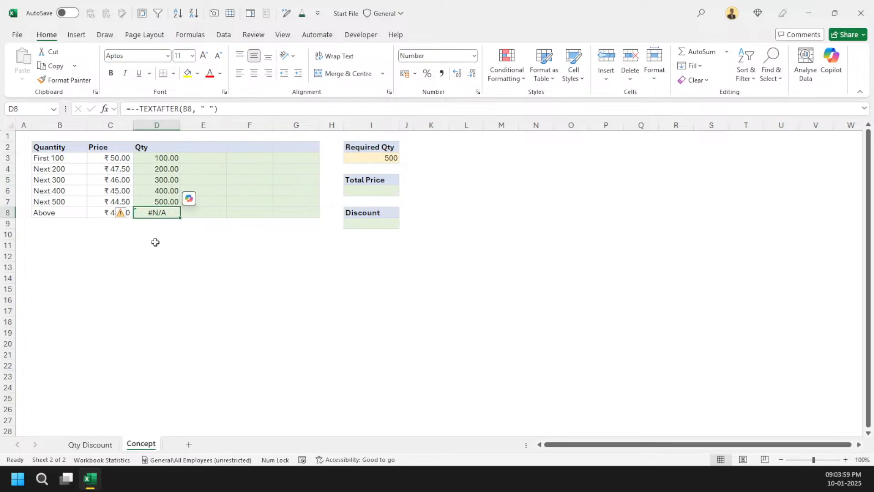
click(131, 109)
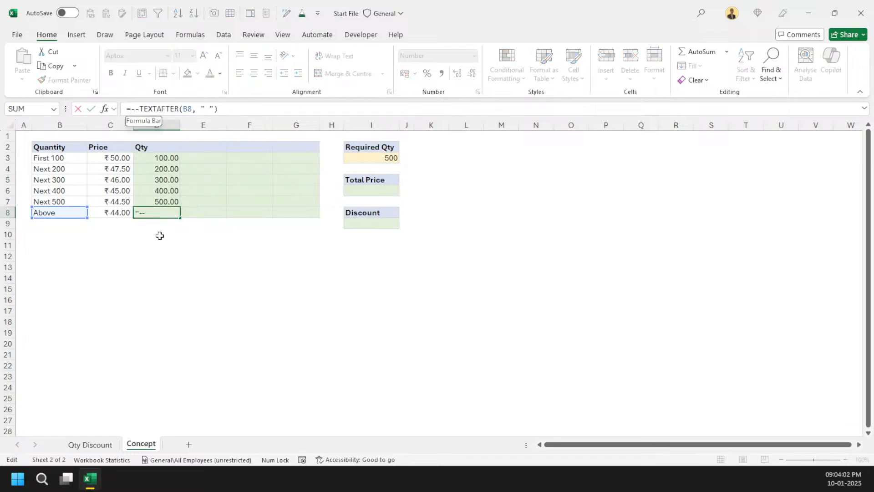
text(ifer)
key(Tab)
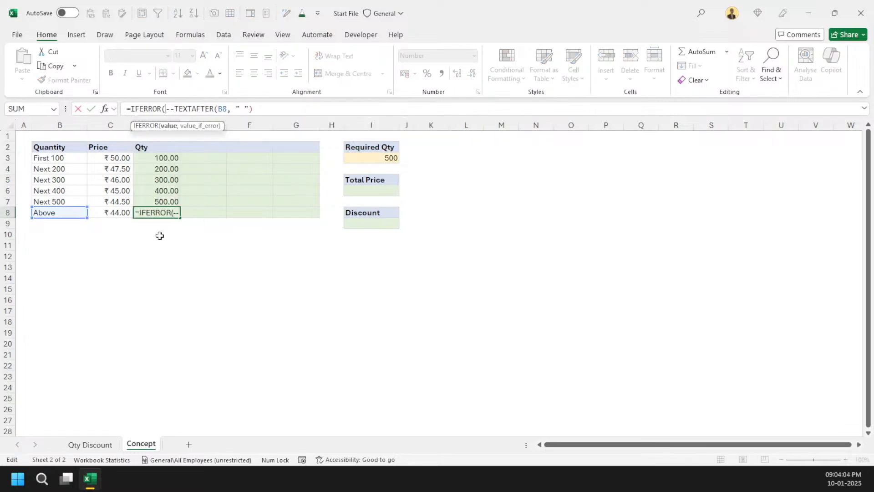
key(BackSpace)
key(BackSpace)
key(BackSpace)
key(BackSpace)
key(BackSpace)
key(BackSpace)
text(n)
key(Tab)
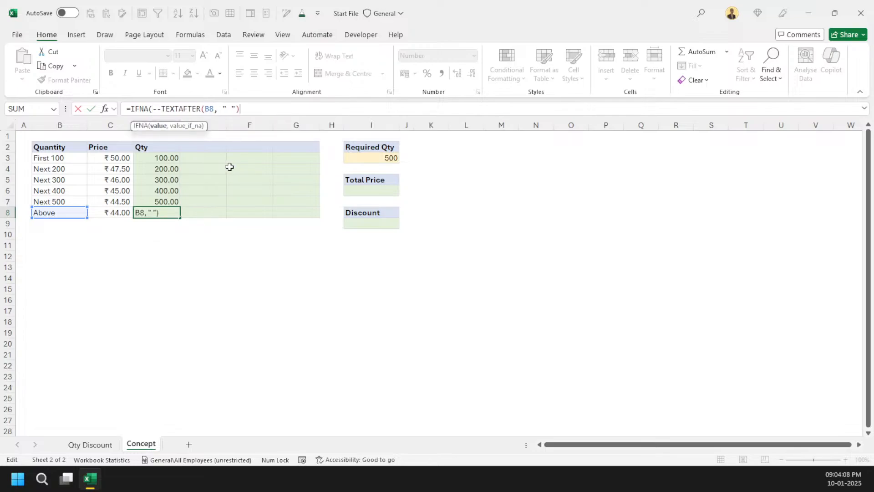
key(Left)
text(,,,)
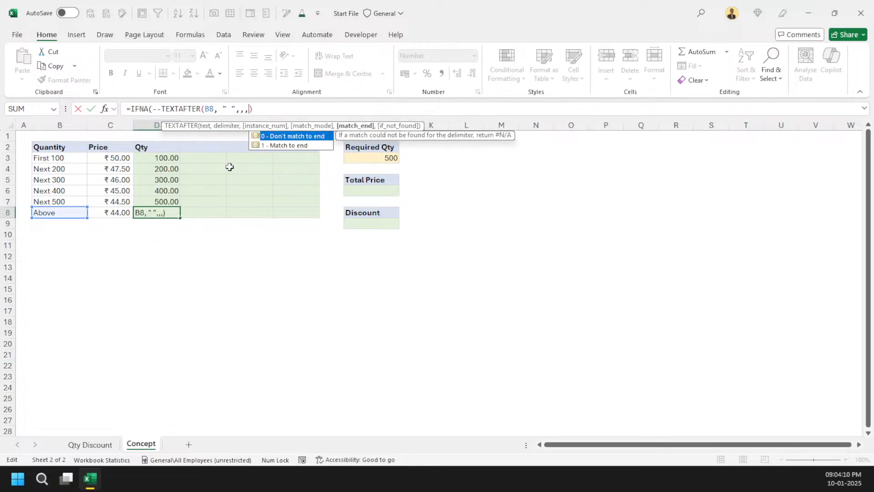
key(BackSpace)
key(BackSpace)
key(BackSpace)
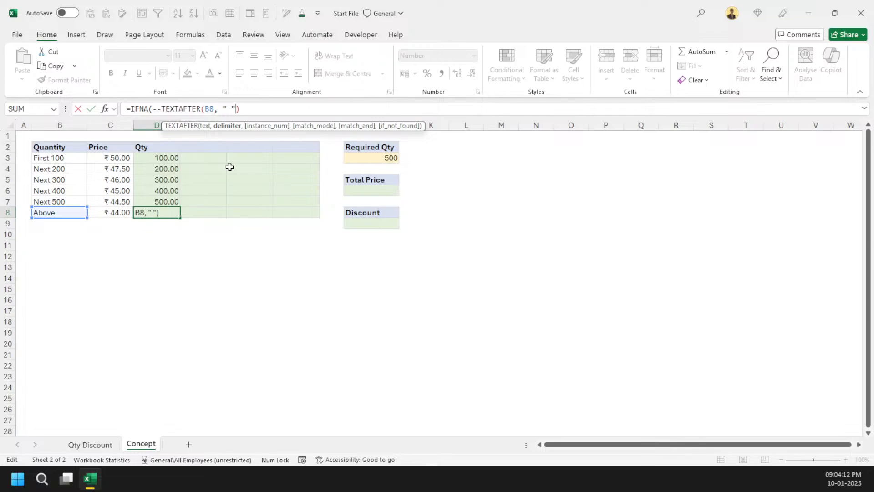
Complete the IFNA formula in D8 with an empty string ("") as the fallback value.
click(268, 112)
text(,)
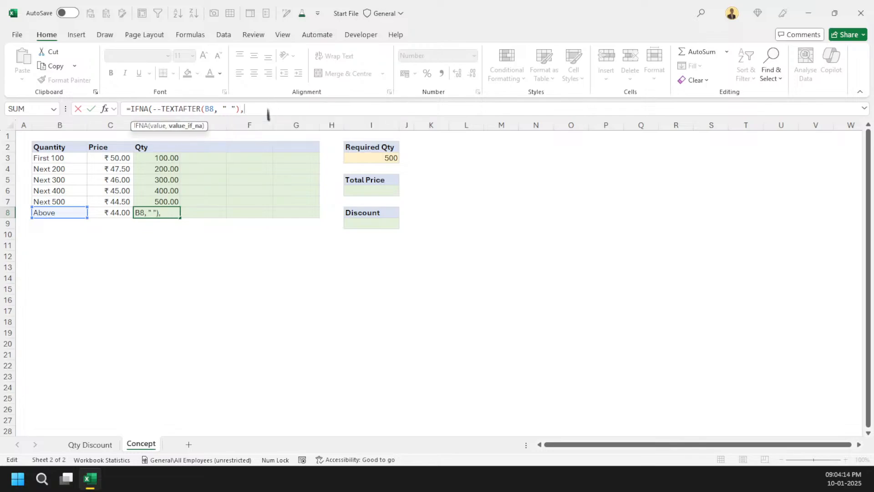
text(""))
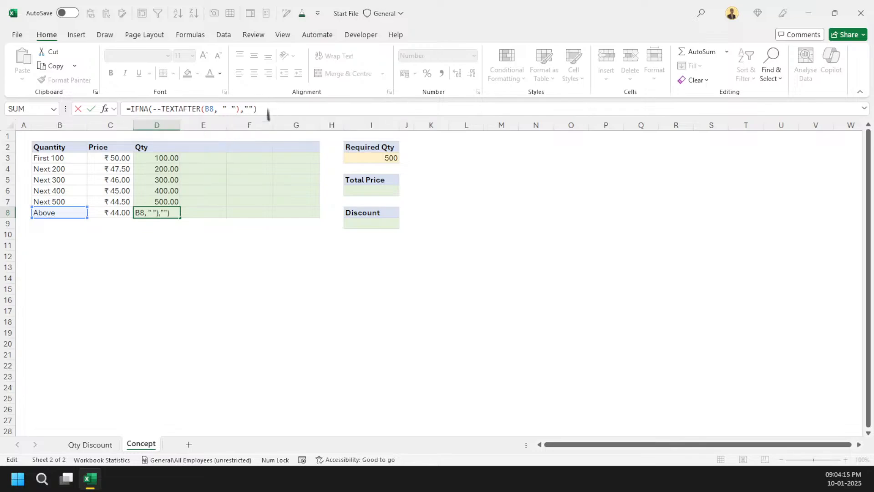
key(ctrl+Return)
Apply the IFNA formula from D8 to the whole Qty range D3:D8.
key(shift+Up)
key(shift+Up)
key(shift+Up)
key(shift+Up)
key(shift+Up)
key(F2)
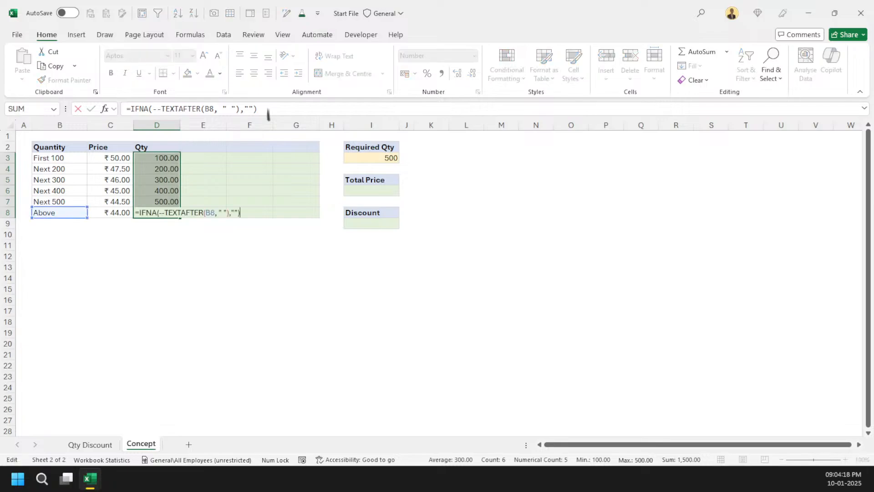
key(ctrl+Return)
key(shift+Down)
key(shift+Down)
key(shift+Down)
key(shift+Down)
key(shift+Down)
key(ctrl+Up)
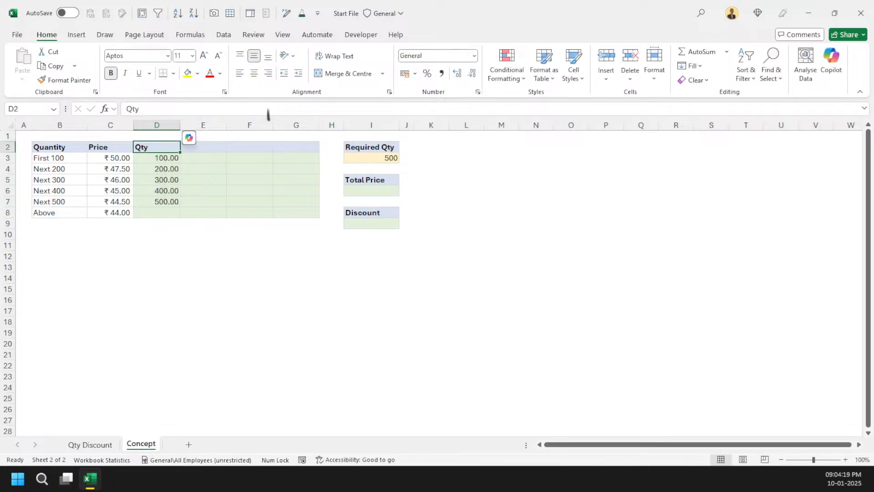
Enter the header Opening in E2, next to Qty.
key(Right)
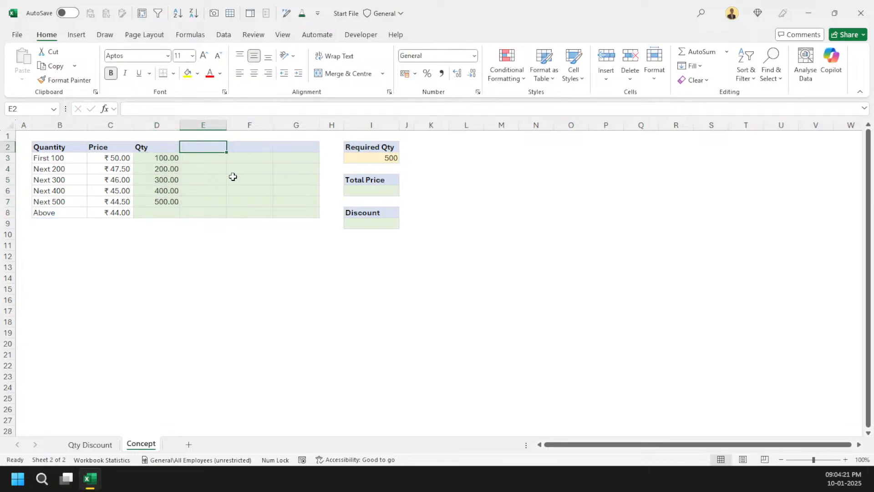
drag(160, 158, 160, 222)
click(212, 146)
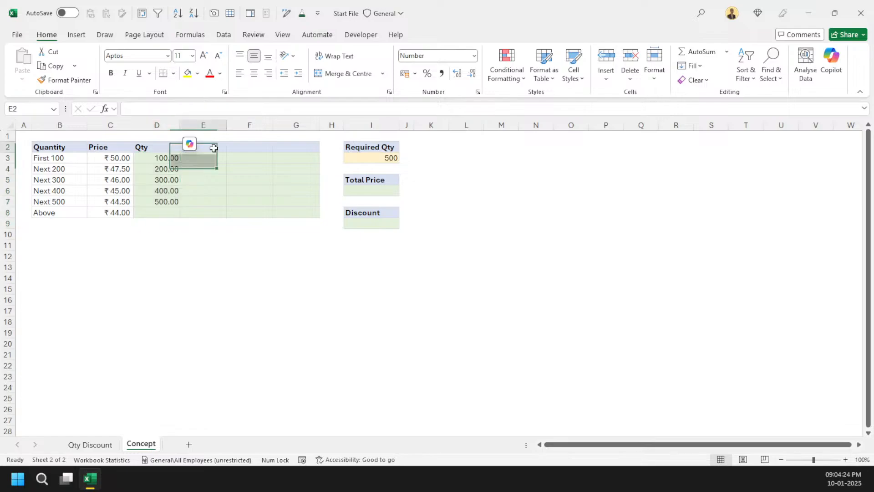
text(Opening)
key(Tab)
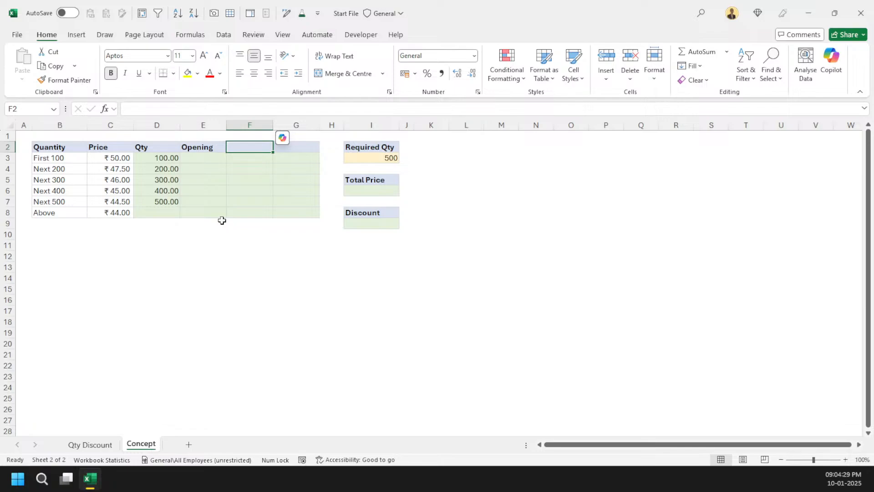
Remove both decimal places from the number format of D3:G8.
key(Left)
key(Left)
key(Down)
key(shift+Down)
key(shift+Right)
key(shift+Right)
key(shift+Right)
key(shift+Down)
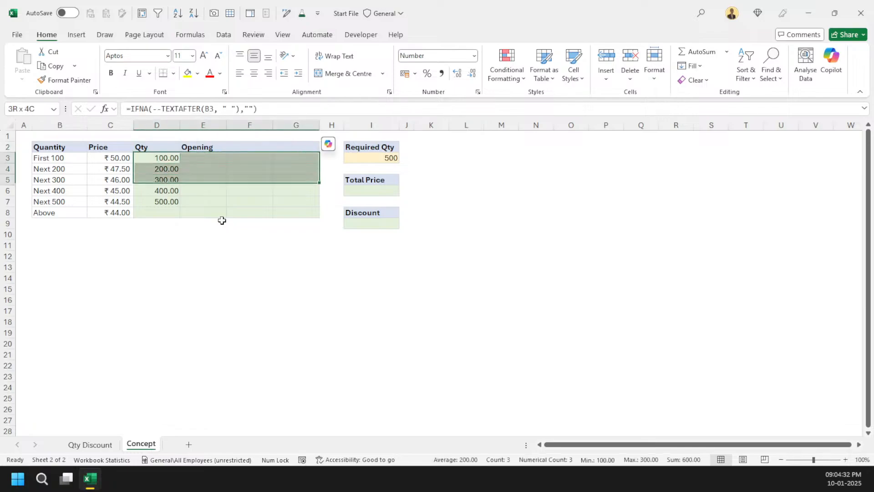
key(shift+Down)
key(shift+Down)
key(shift+Down)
key(shift+Down)
key(shift+Up)
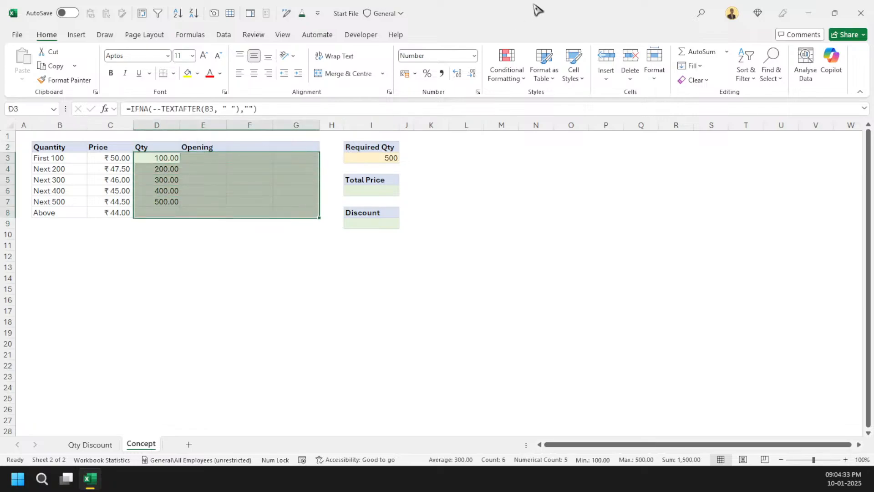
click(471, 73)
click(472, 73)
key(ctrl+Down)
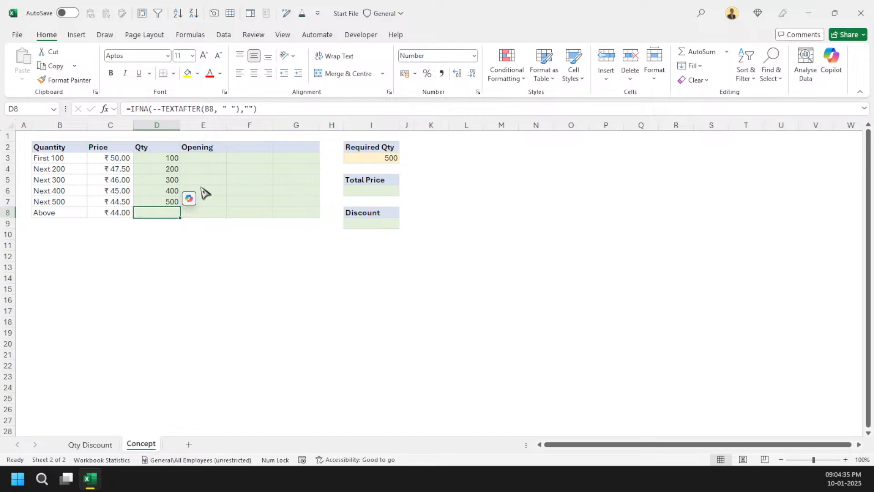
Insert a new column H after the existing helper columns and give it the header Amount in H2.
click(326, 121)
key(ctrl+shift+equal)
key(Down)
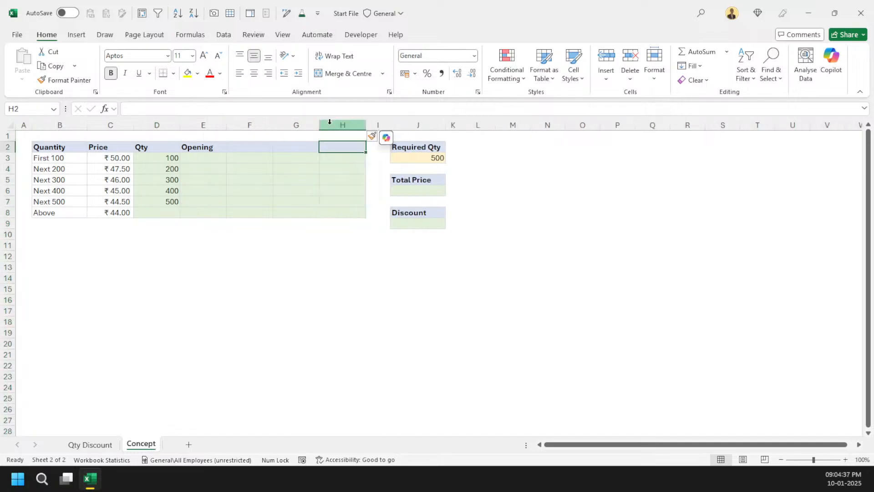
text(Amount)
key(Return)
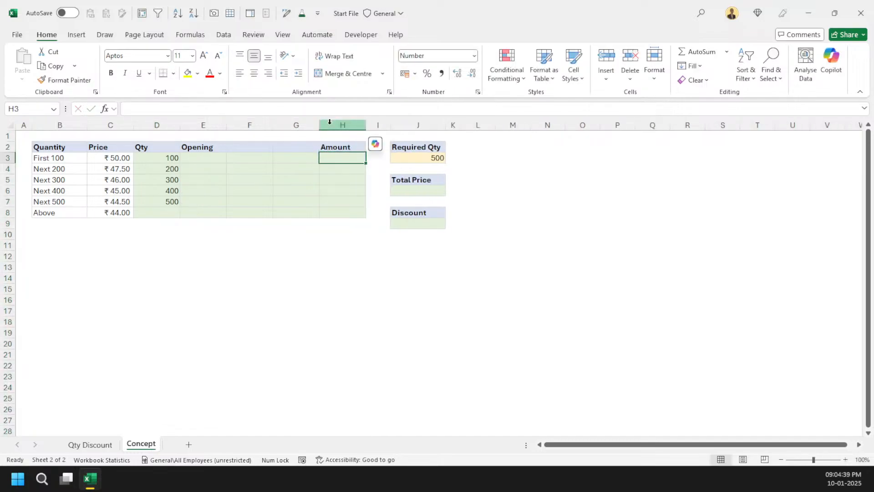
Enter the header Distribute in F2 and the header Closing in G2.
key(Left)
key(Left)
key(Up)
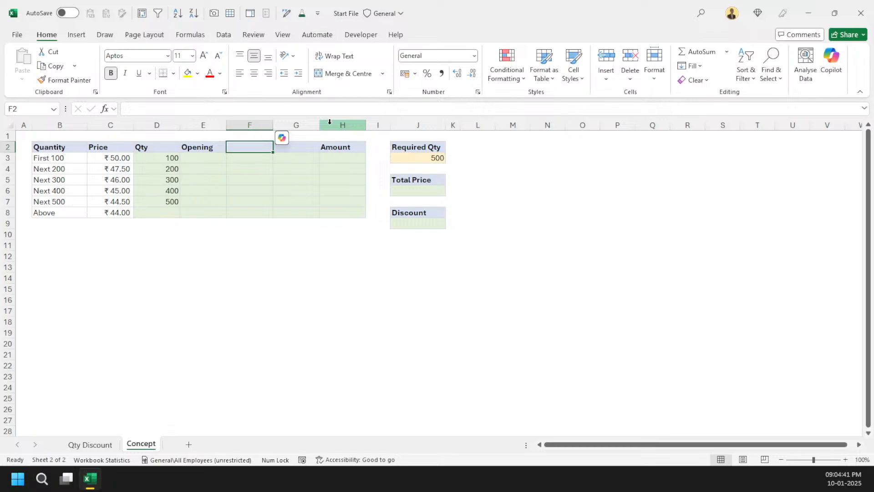
text(Dis)
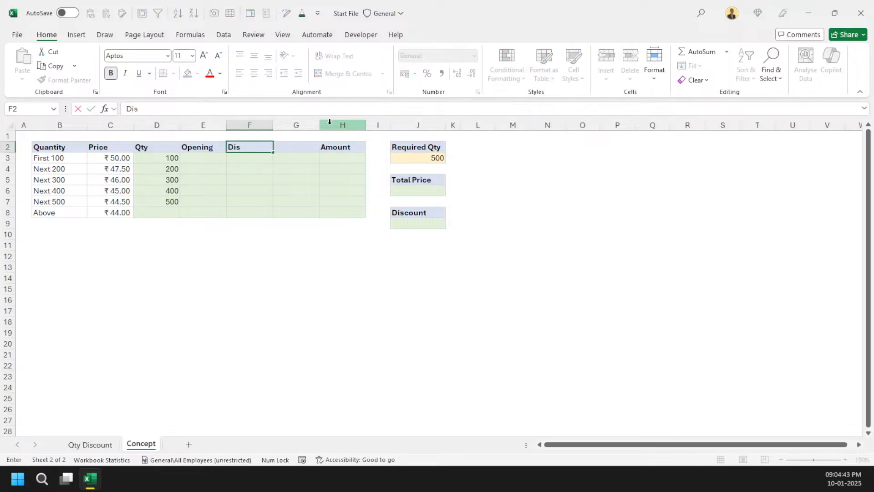
text(tribute)
key(Return)
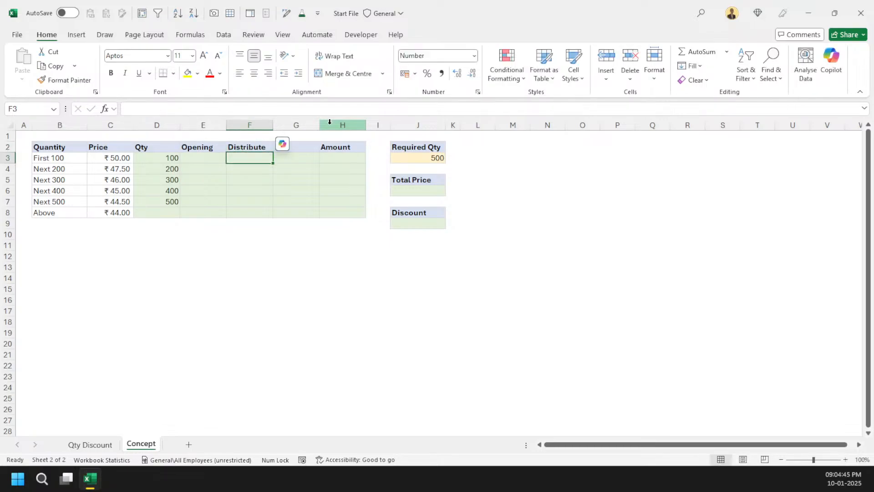
click(311, 149)
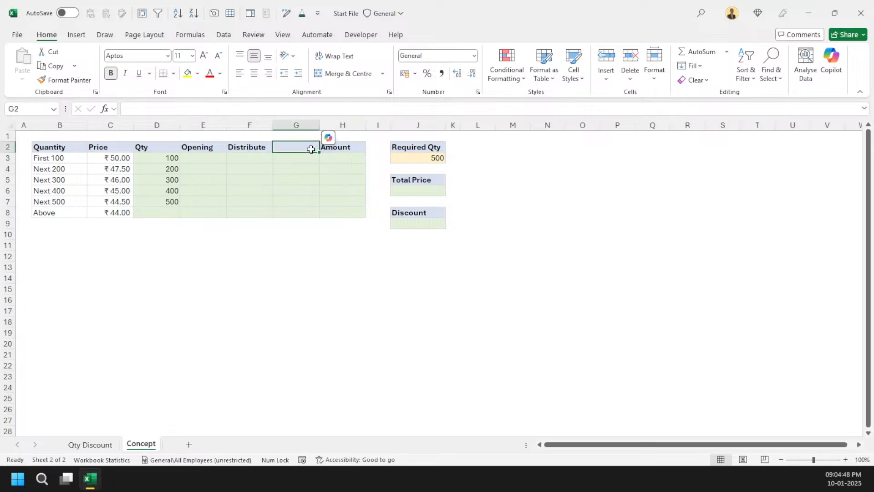
text(Closing)
key(Return)
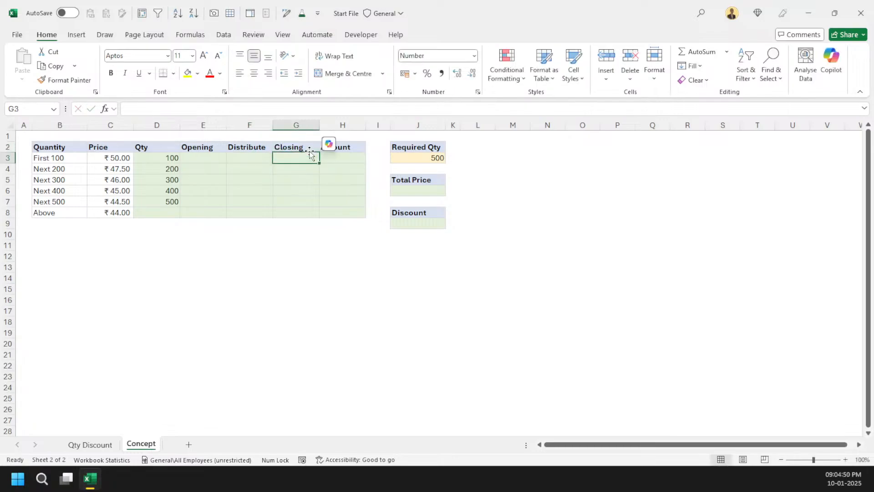
key(Left)
key(Left)
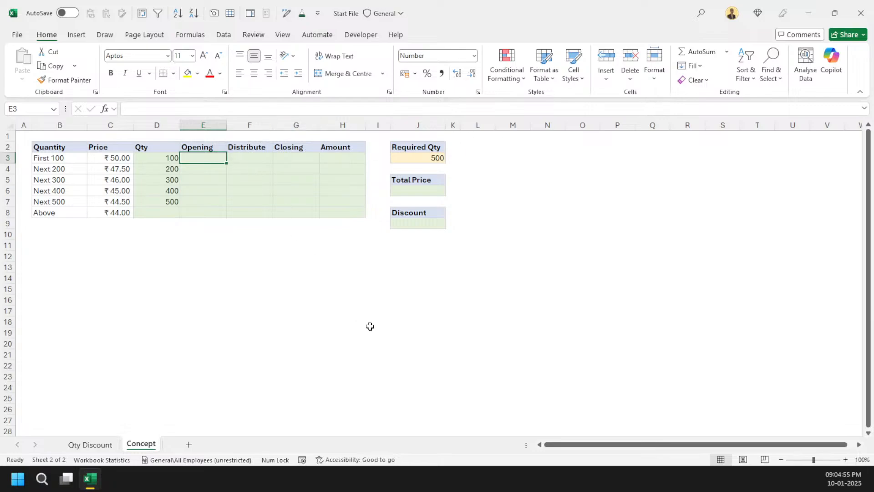
text(100)
key(ctrl+Return)
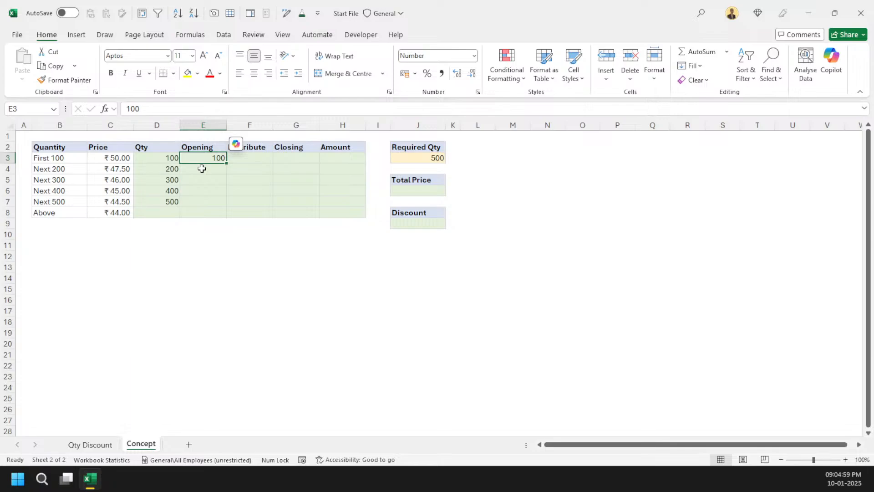
click(256, 159)
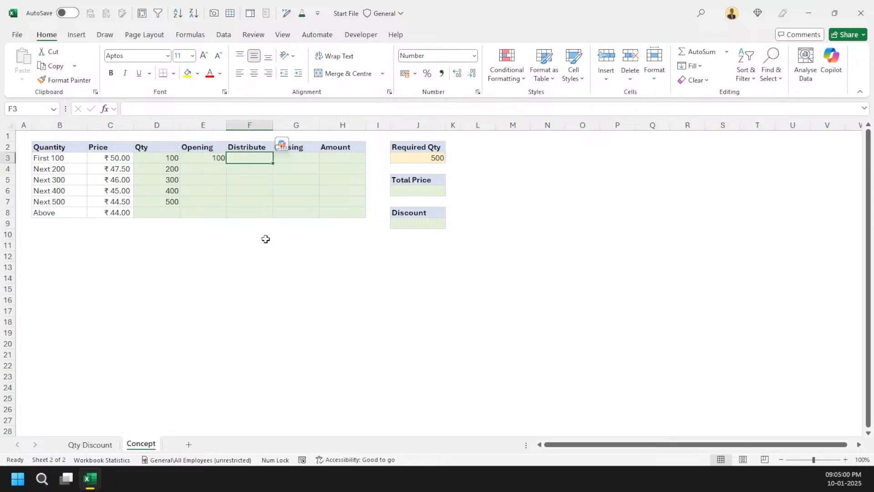
click(209, 158)
key(Delete)
Link the first Opening cell E3 to the required quantity with the formula =J3.
text(=)
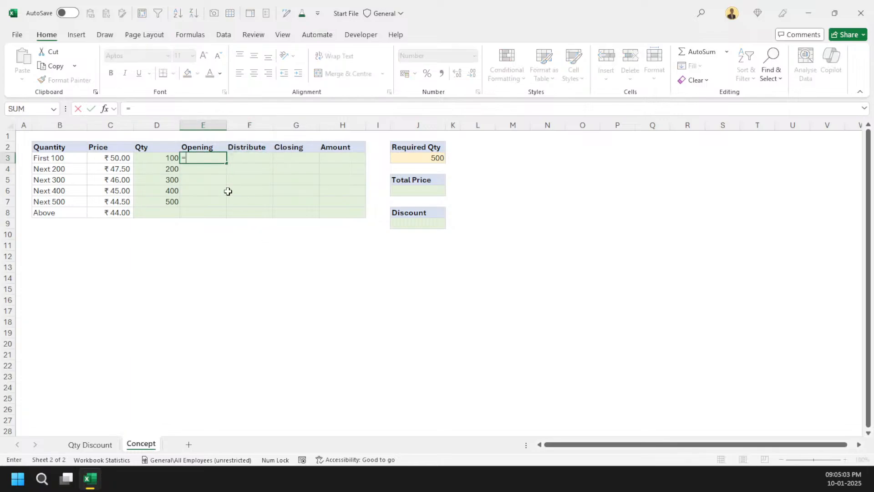
key(Right)
key(Right)
key(Right)
key(Right)
key(Right)
key(ctrl+Return)
Enter 100 as the Distribute quantity in F3 and calculate Closing in G3 with =E3-F3.
key(Right)
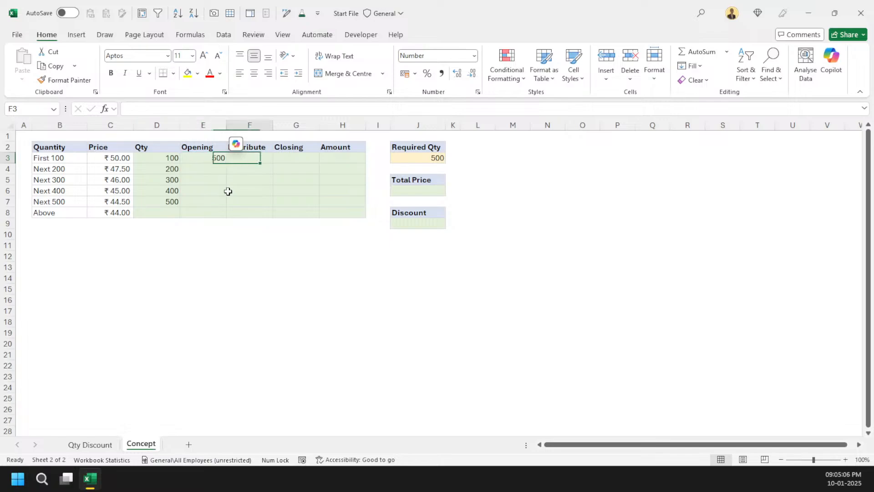
text(100)
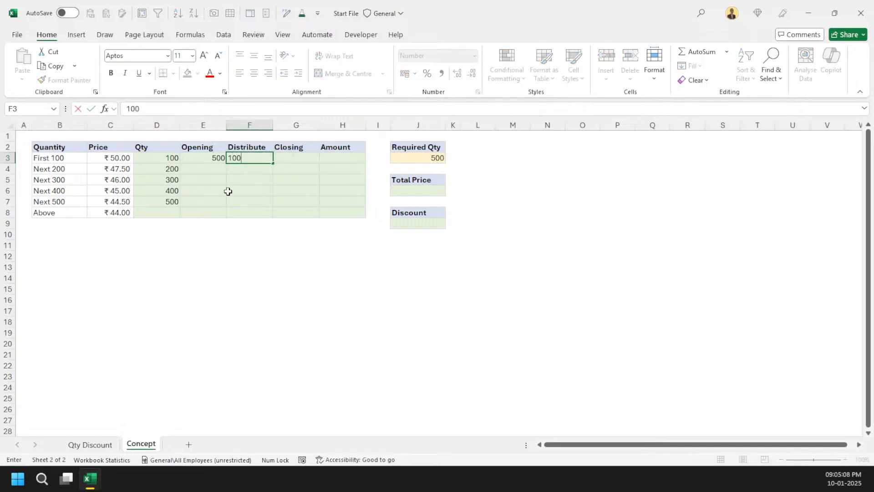
key(Right)
text(=)
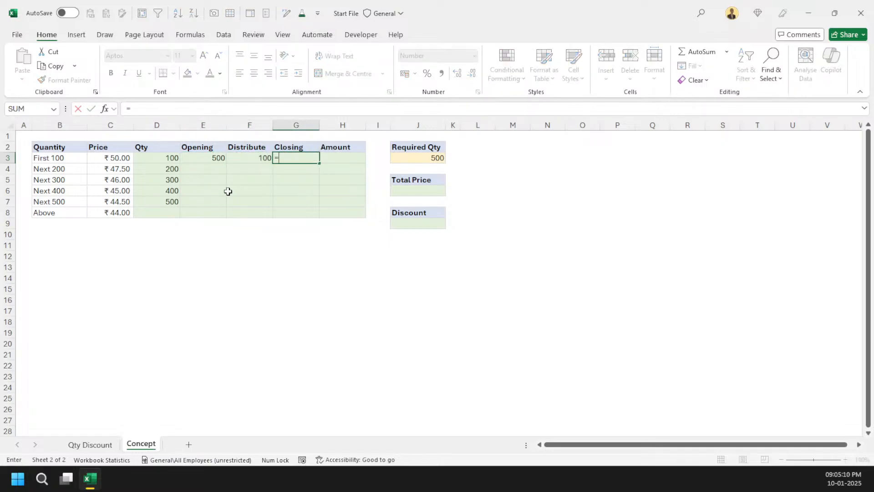
key(Left)
key(Left)
text(-)
key(Left)
key(ctrl+Return)
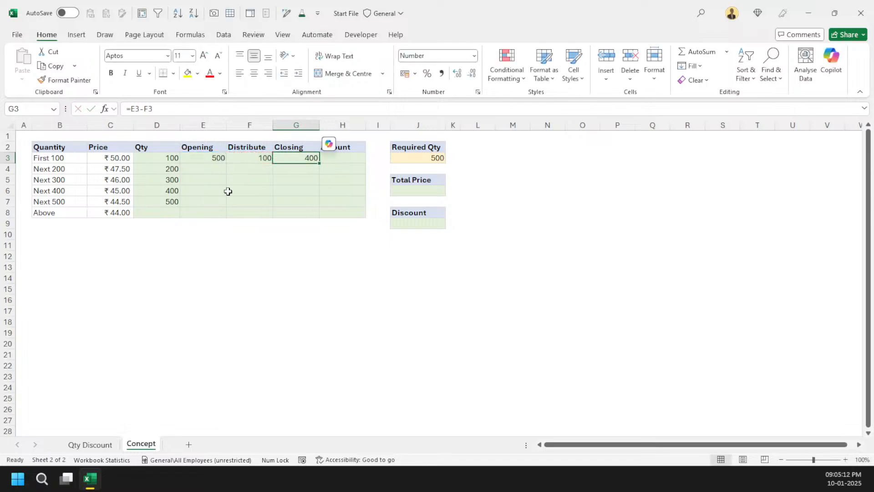
Carry the first slab's closing quantity into the second slab's Opening cell E4 with =G3.
click(218, 170)
text(=)
key(Right)
key(Right)
key(Up)
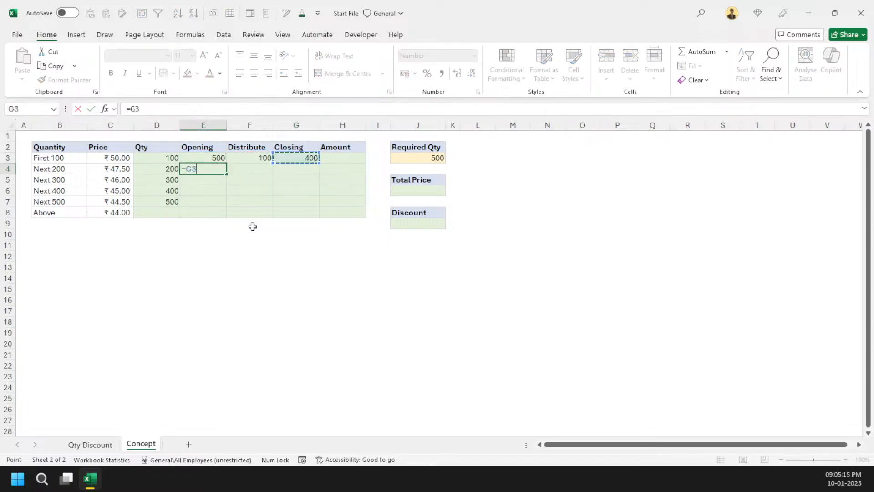
key(ctrl+Return)
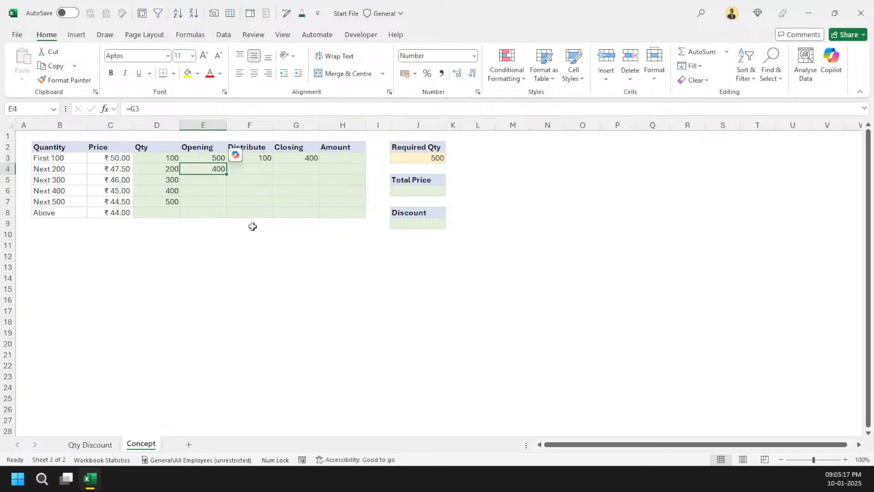
Enter 200 as the Distribute quantity for the Next 200 slab in F4.
click(222, 180)
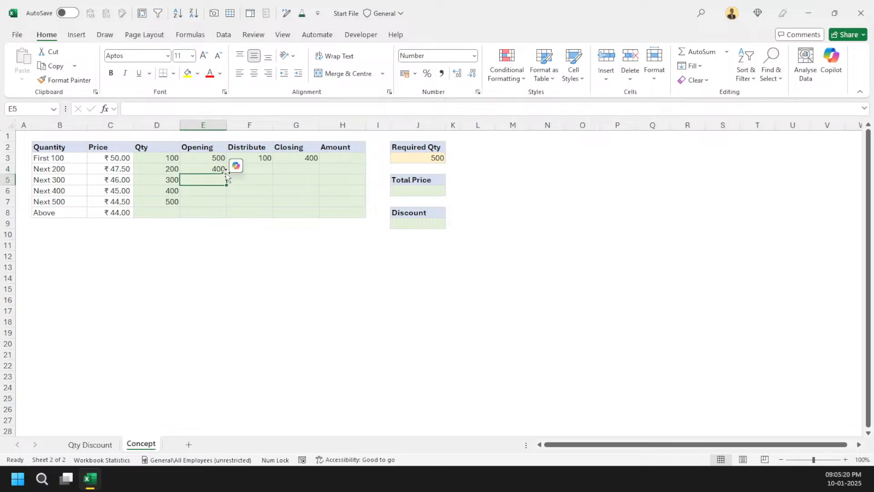
click(236, 165)
click(269, 275)
click(253, 164)
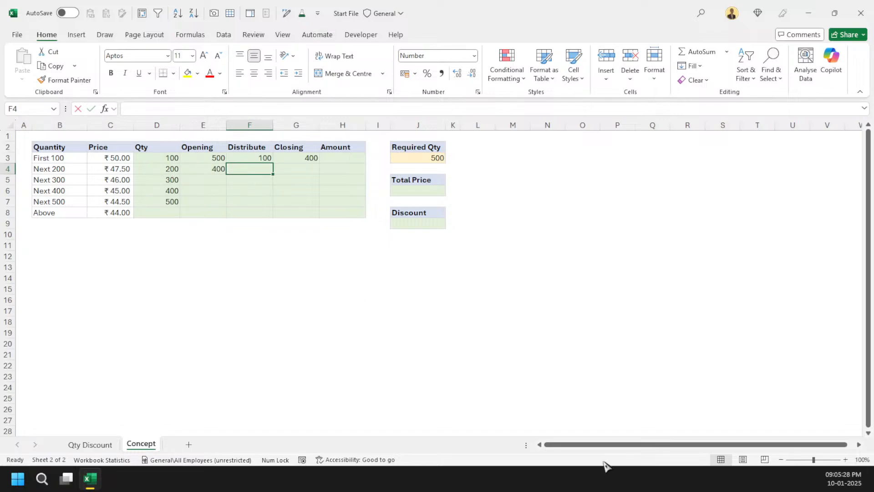
text(200)
key(Tab)
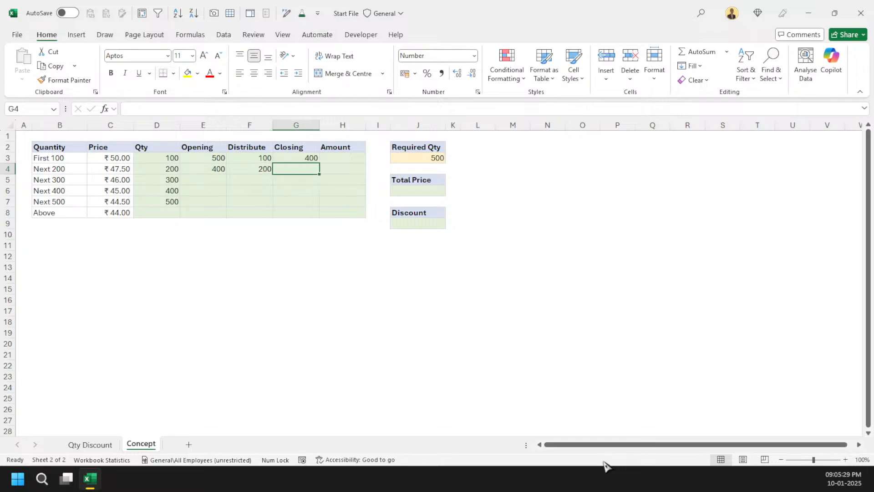
text(=)
key(Left)
key(Left)
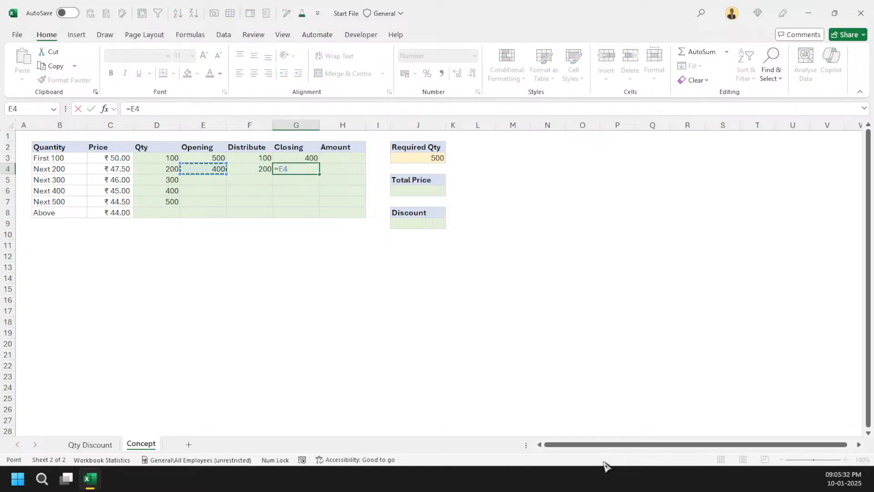
text(-)
key(Left)
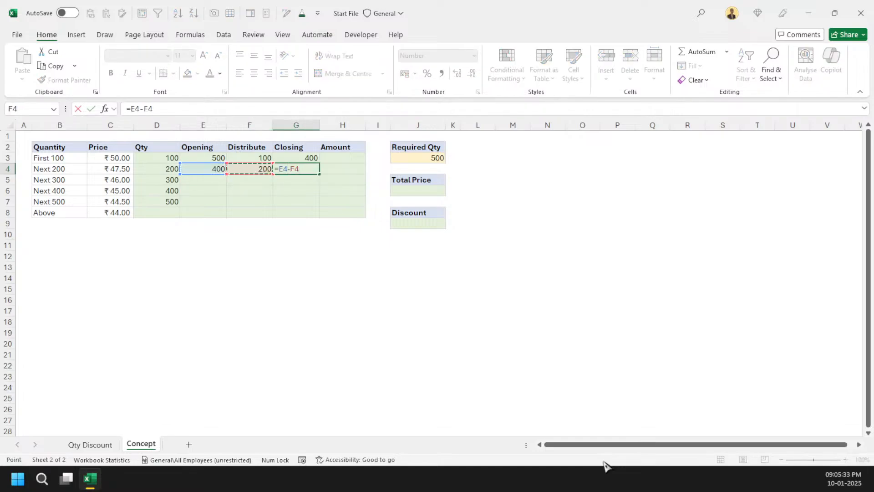
key(Escape)
Fill the Closing formula from G3 down through G8.
key(Up)
key(shift+Down)
key(shift+Down)
key(shift+Down)
key(shift+Down)
key(shift+Down)
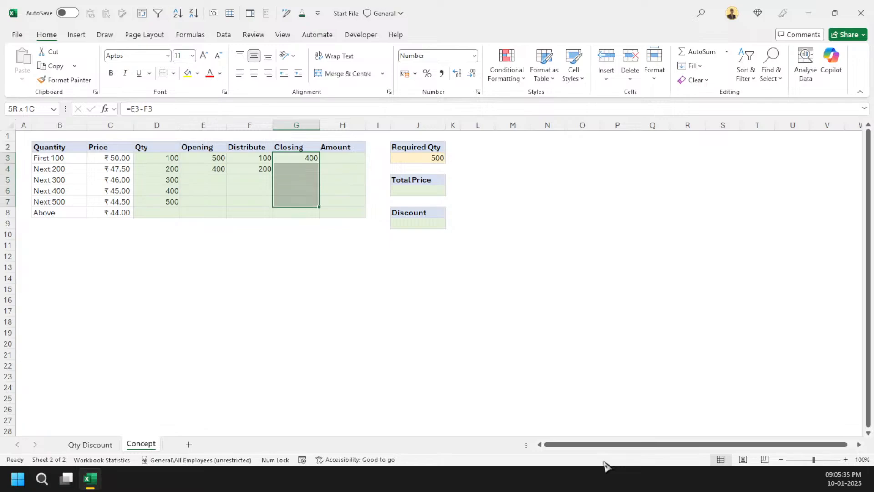
key(ctrl+d)
Apply the Opening formula =G3 to the whole range E4:E8 with relative references.
key(Left)
key(Left)
key(Down)
key(shift+Down)
key(shift+Down)
key(shift+Down)
key(shift+Down)
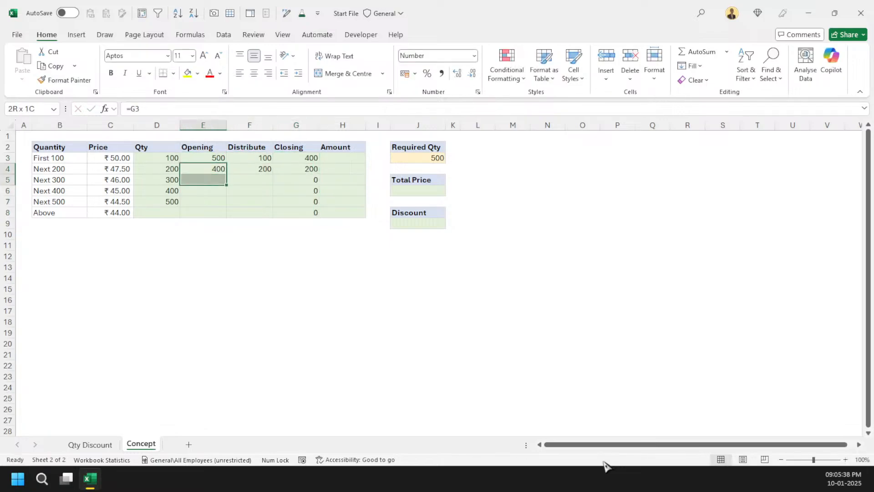
text(=G3)
key(ctrl+Return)
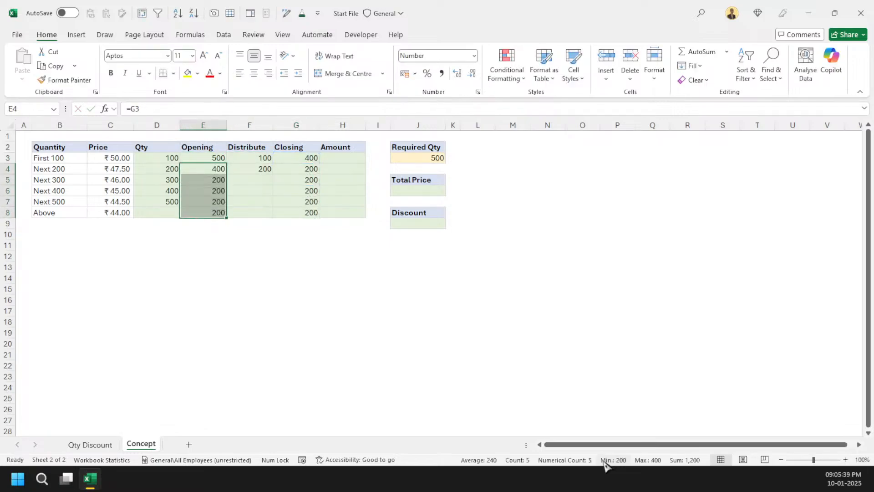
Examine the Closing formula in G4 and the Qty and Opening cells of the Next 300 slab in row 5.
key(Right)
key(Right)
key(Down)
key(Left)
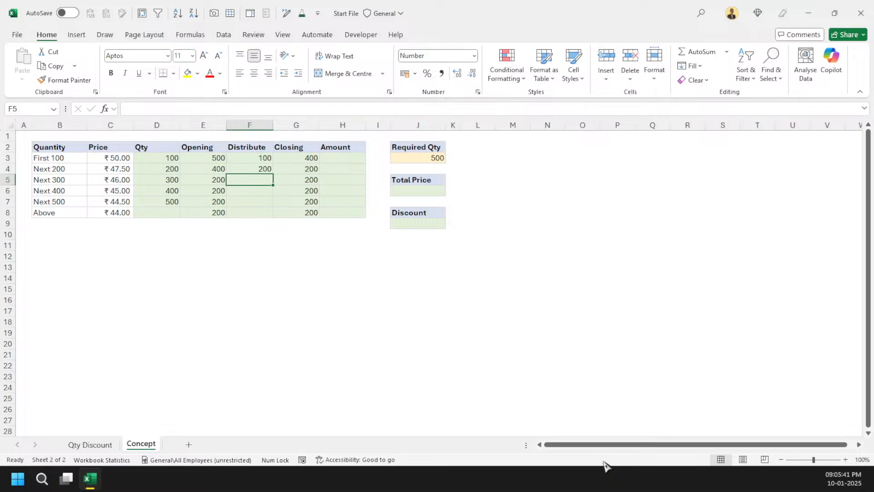
key(Right)
key(Left)
key(Right)
key(Up)
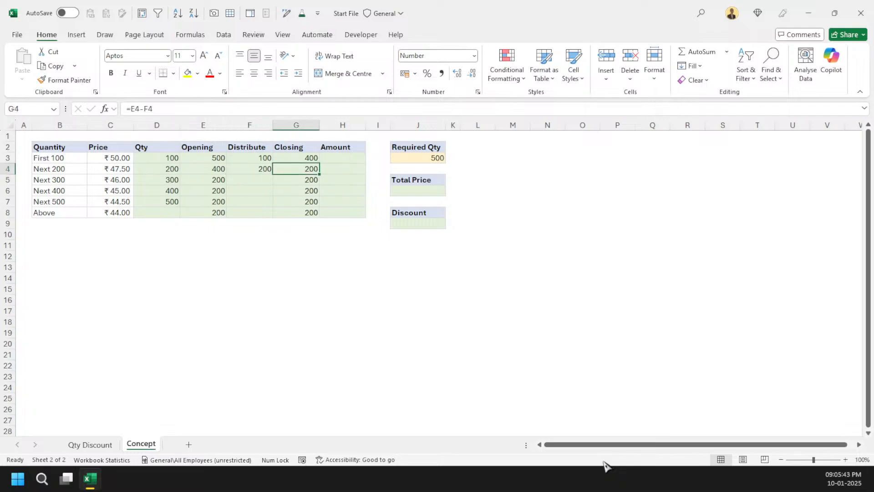
key(Down)
key(Left)
key(Left)
key(Left)
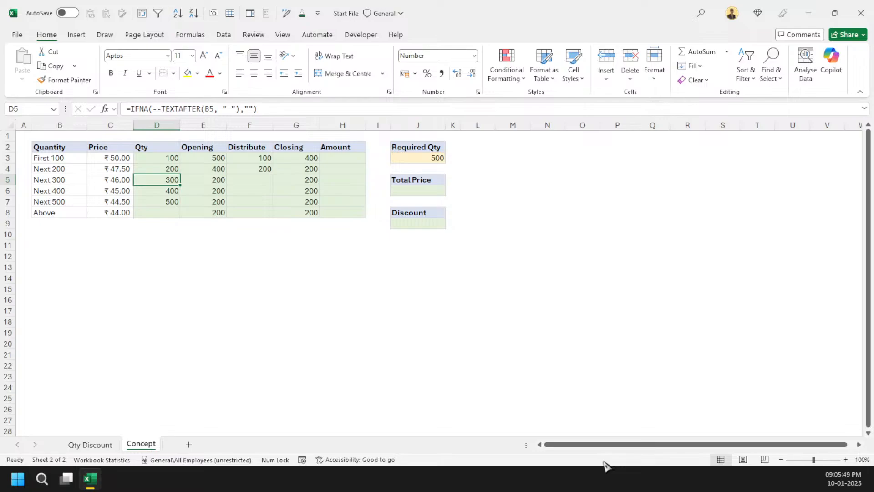
Enter 200 as the Distribute quantity for the Next 300 slab in F5 and check the Closing cells below it.
key(Right)
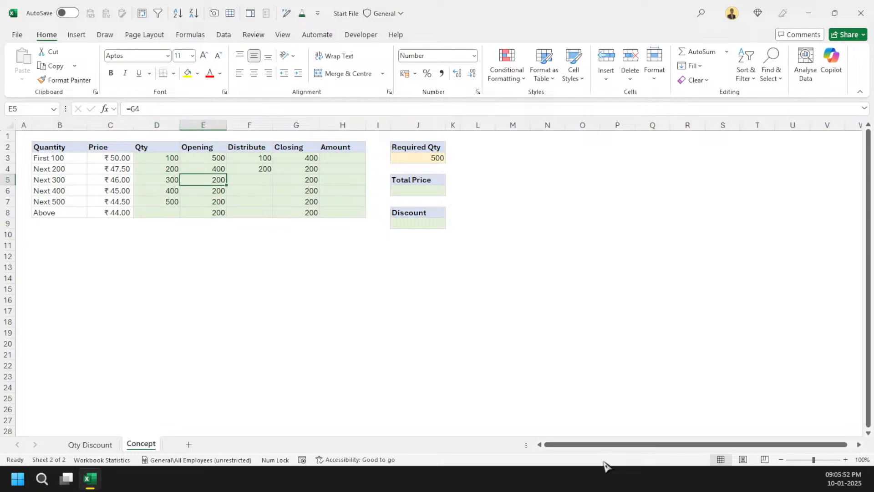
key(Right)
text(200)
key(Return)
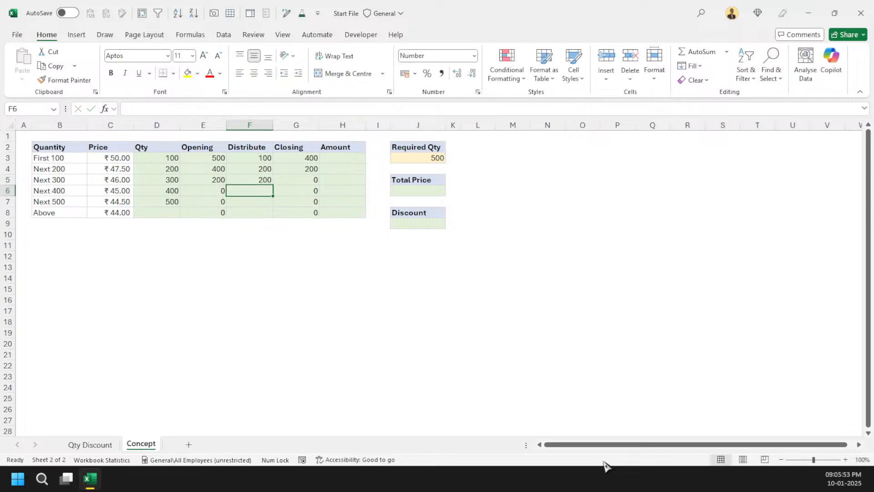
key(Up)
key(Right)
key(Down)
key(Down)
key(Down)
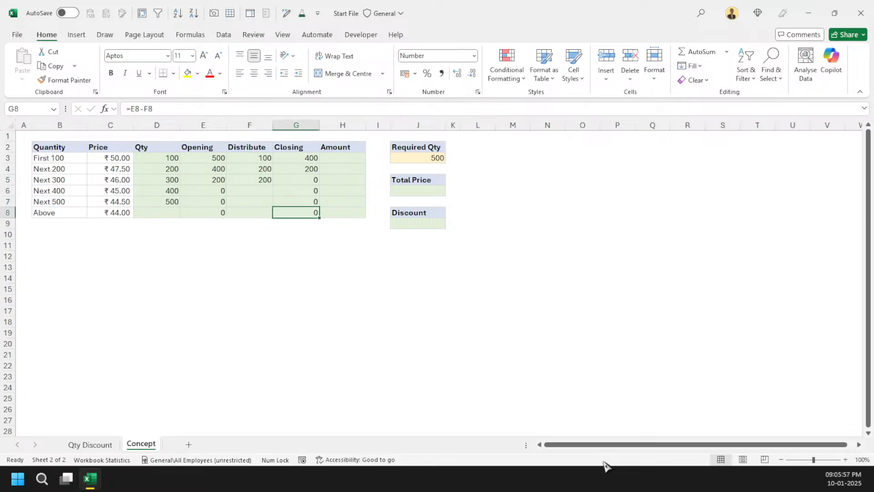
Set the Required Qty in J3 to 1500.
click(422, 159)
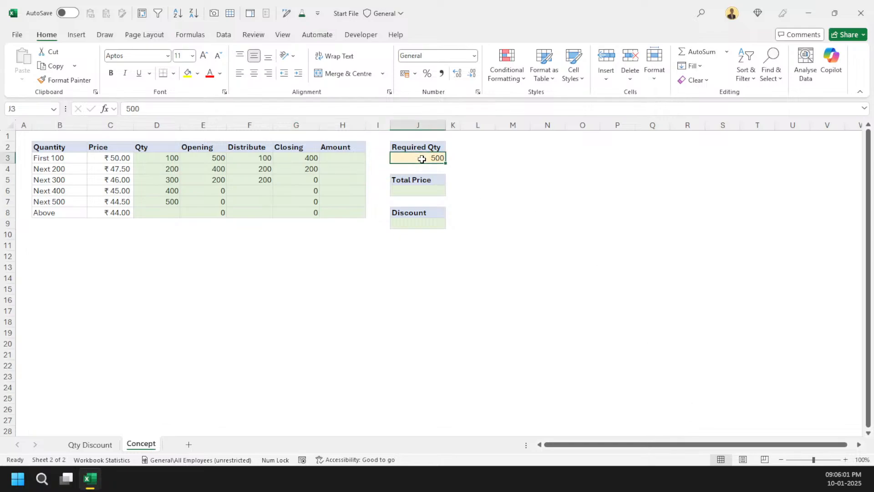
text(1500)
key(Return)
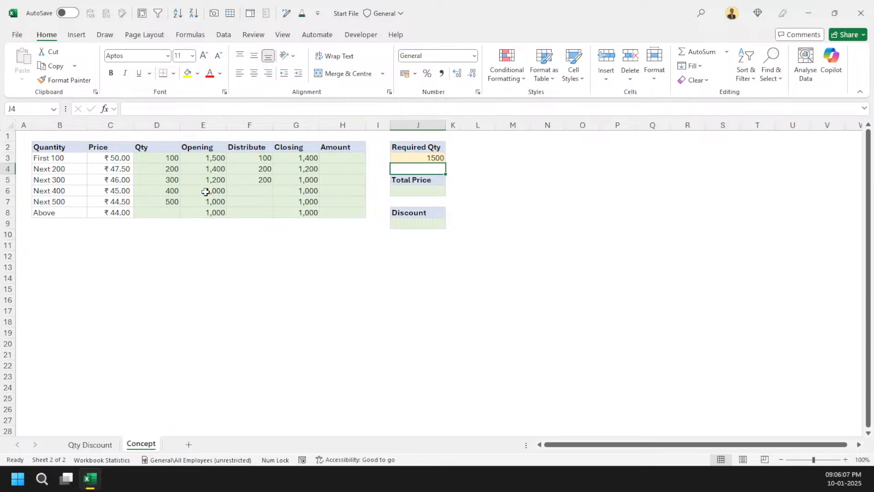
Copy the Distribute value 200 from F5 down through F8 and review the Distribute column.
click(253, 181)
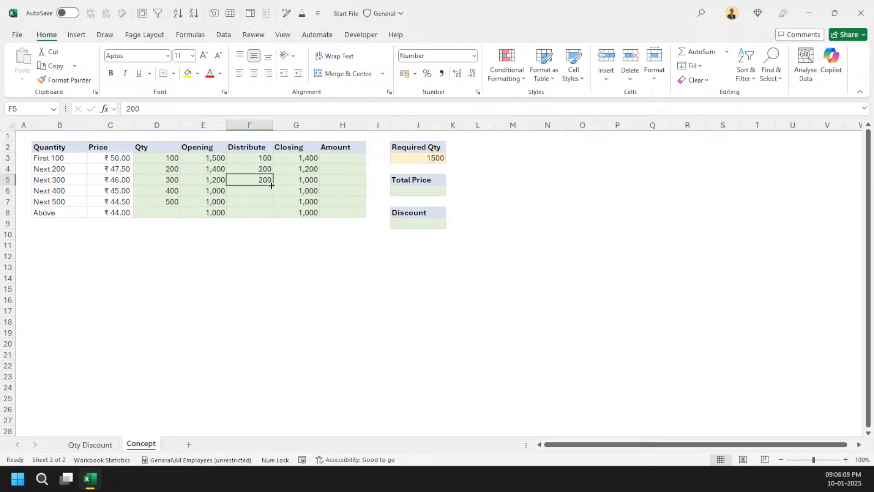
drag(272, 186, 274, 214)
click(293, 190)
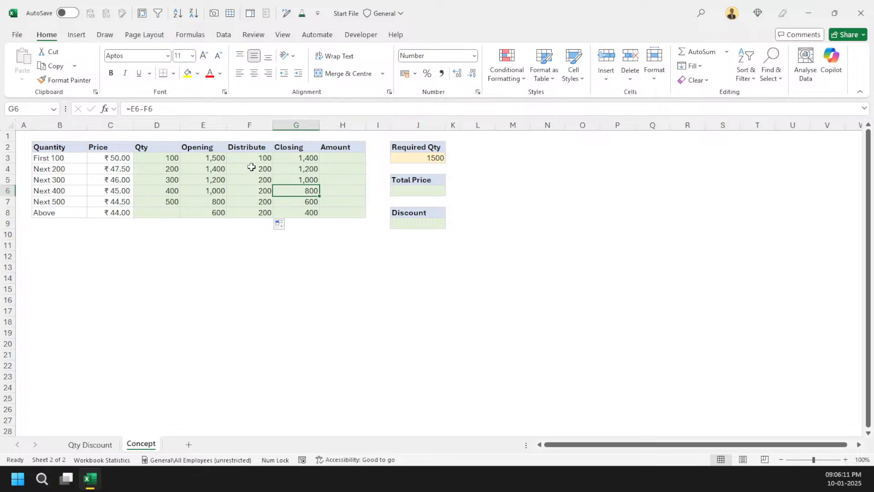
drag(251, 163, 245, 213)
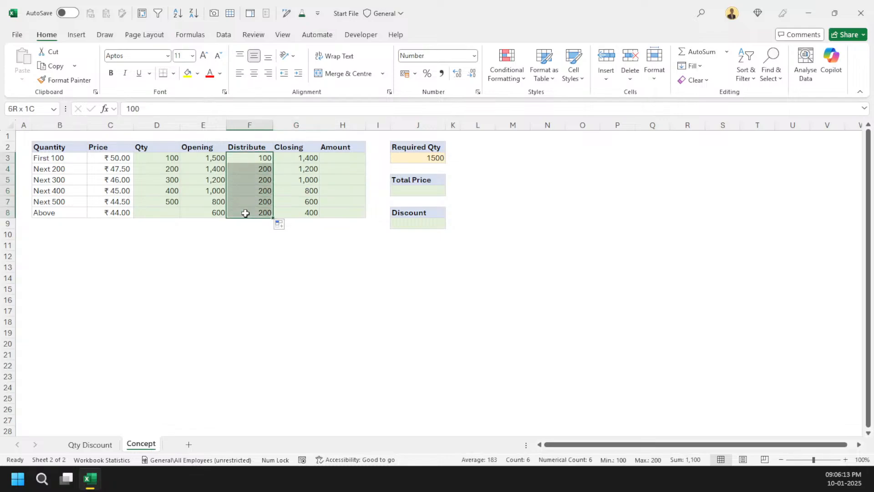
click(260, 178)
key(Down)
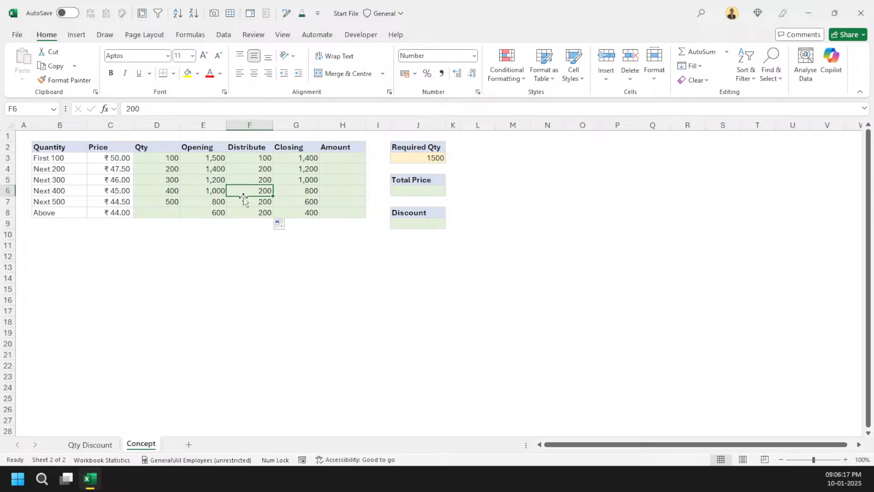
Clear the Distribute values for the Next 400, Next 500 and Above slabs in F6:F8.
key(Up)
key(Up)
key(Down)
key(Down)
key(shift+Down)
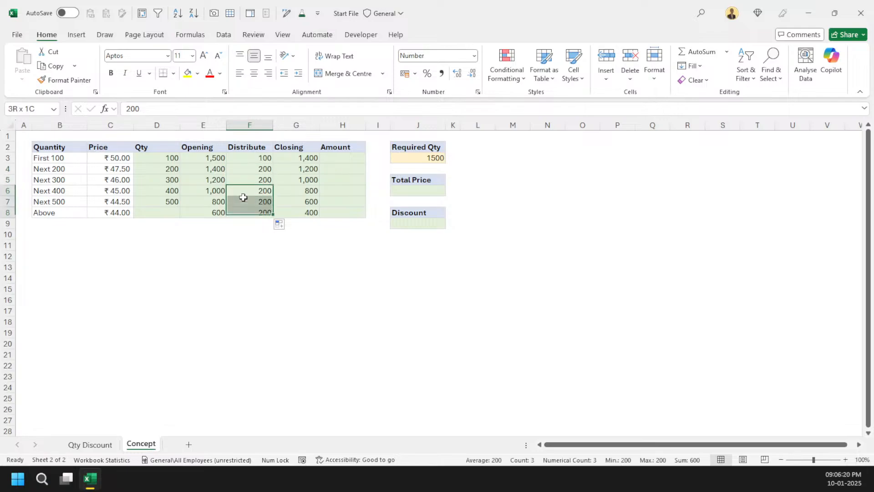
key(shift+Down)
key(Delete)
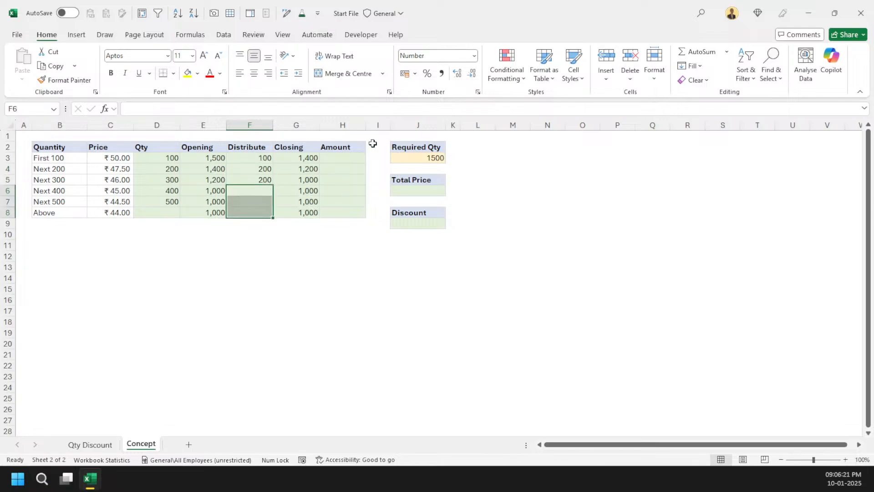
Set the Required Qty in J3 to 500 and check the Distribute, Opening and Qty cells of the First 100 slab.
click(400, 157)
text(50)
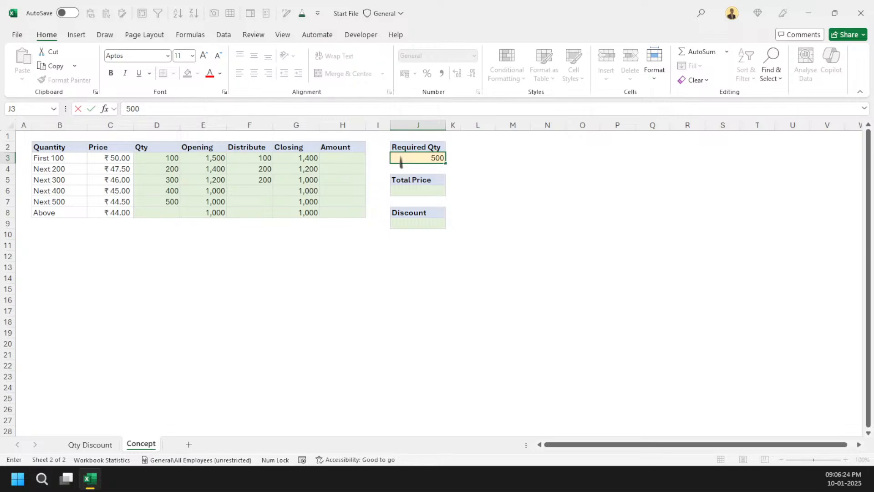
key(ctrl+Return)
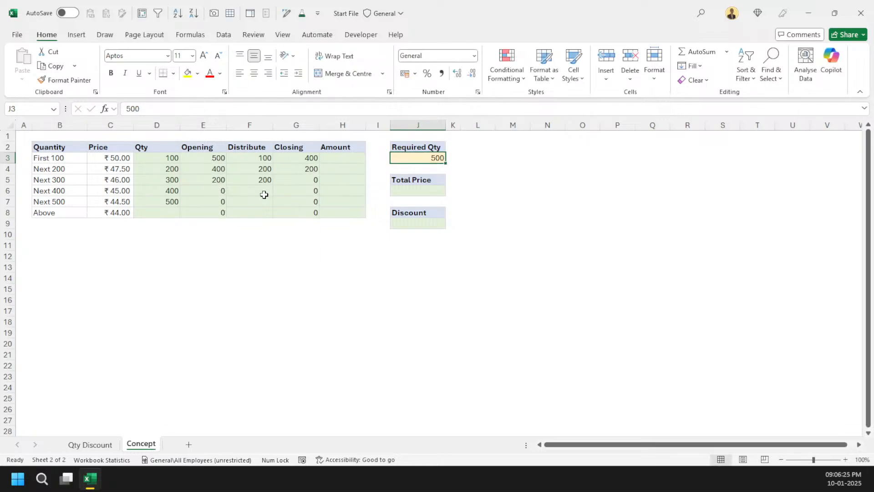
click(265, 157)
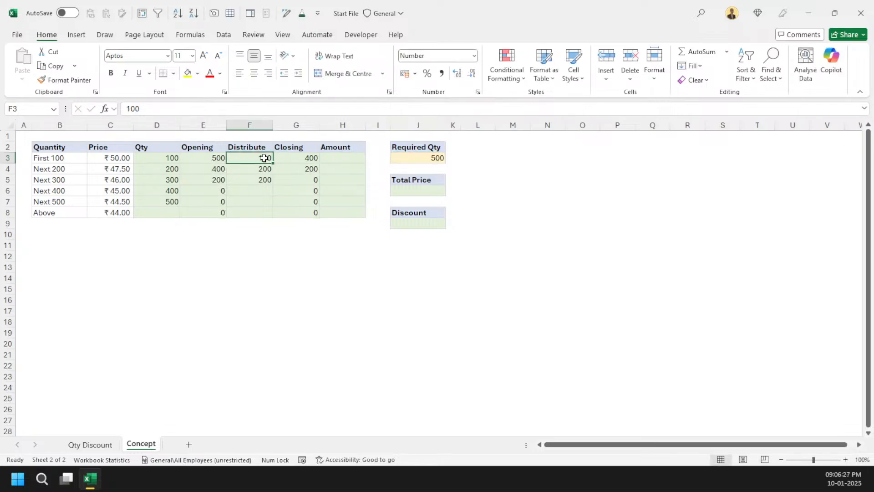
click(197, 159)
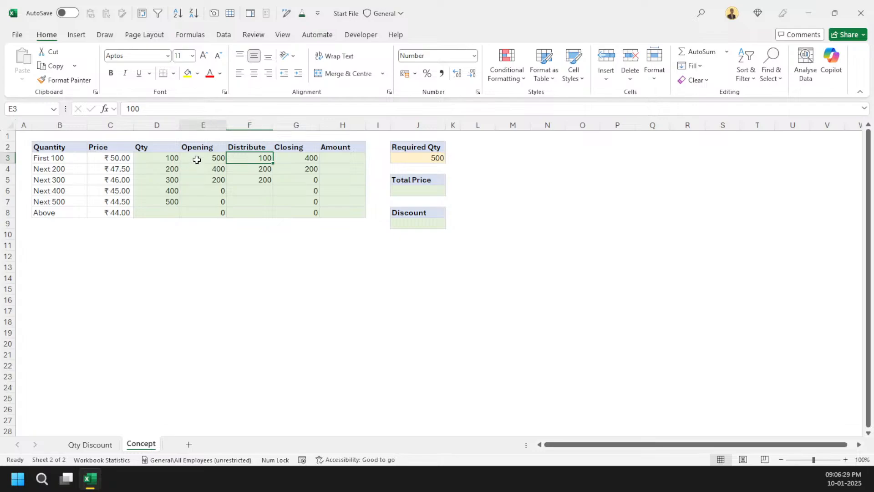
click(158, 159)
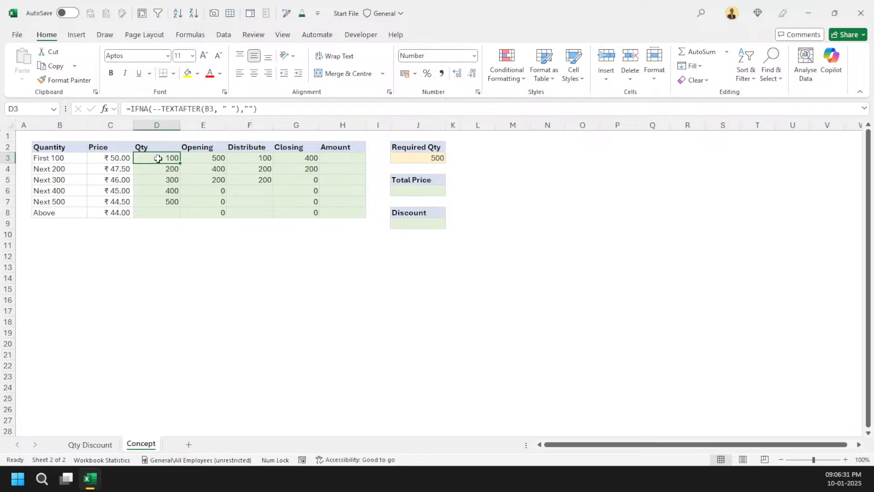
Replace the manually entered Distribute values in F3:F5 with the formula =MIN(D3:E3) in F3.
click(238, 158)
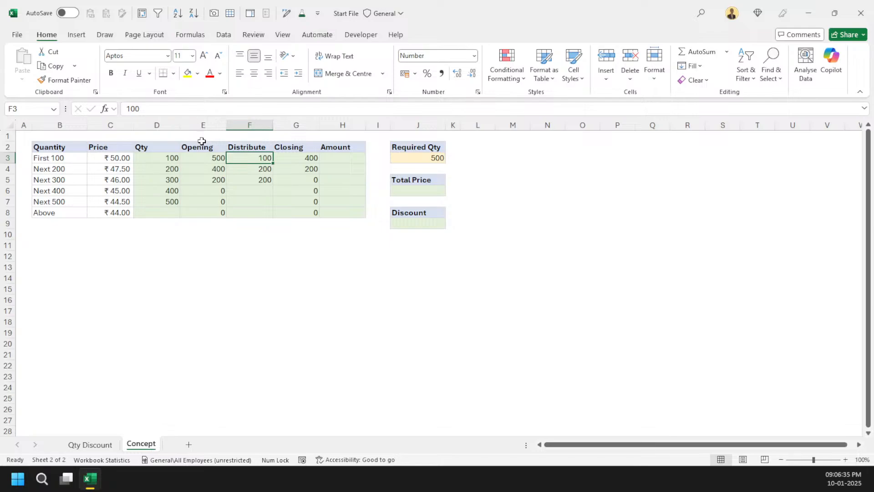
key(ctrl+shift+Down)
key(Delete)
key(Up)
key(Down)
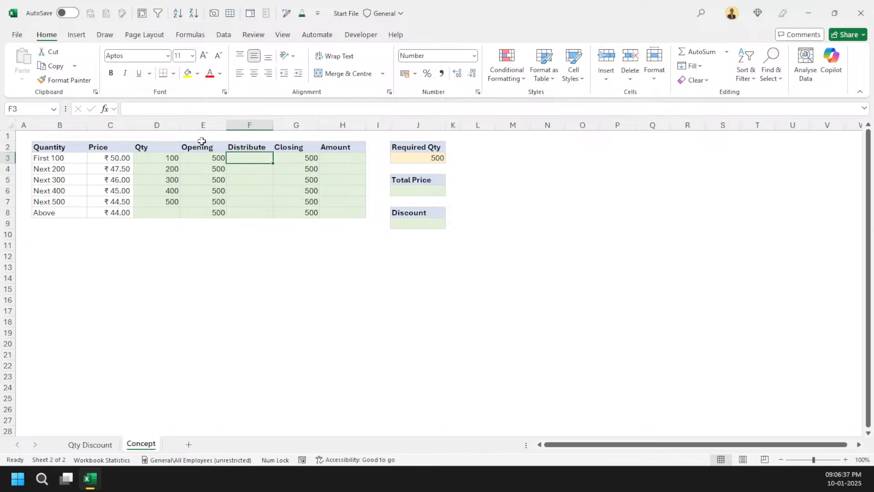
text(m)
text(=min()
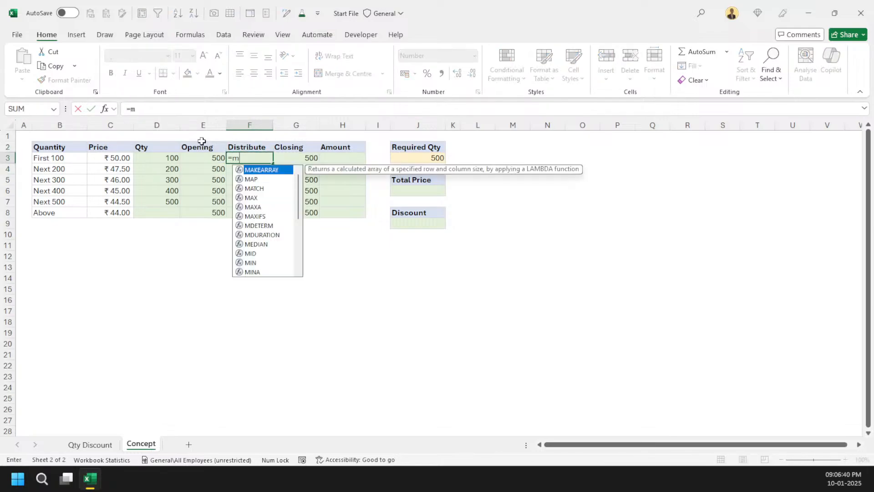
key(Left)
key(Left)
key(shift+Right)
text())
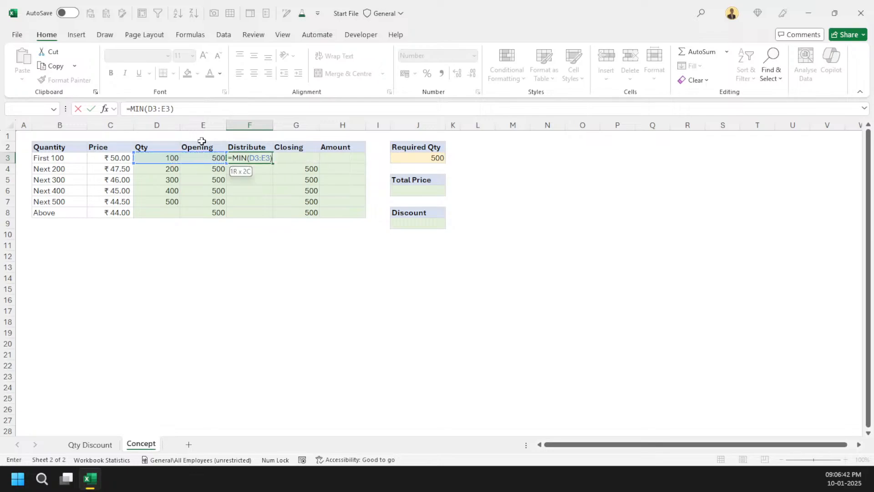
key(ctrl+Return)
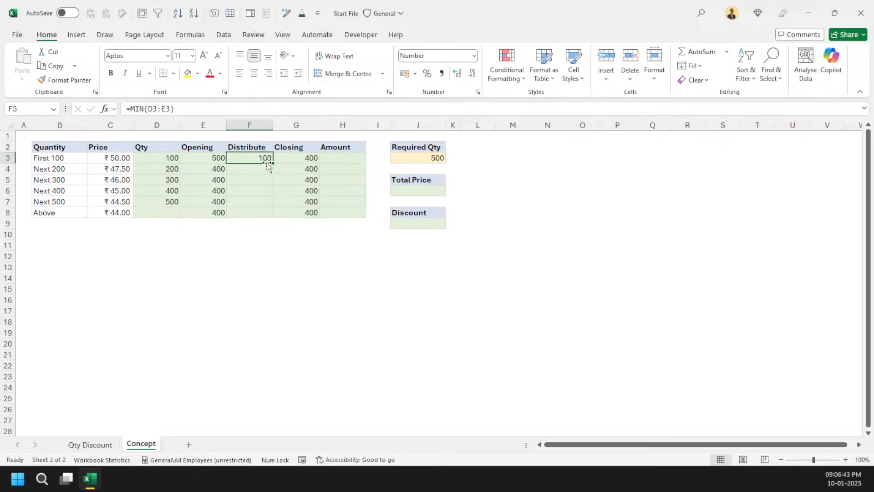
Copy the Distribute formula from F3 down through F8 and check the Closing cell G6.
click(231, 110)
key(Escape)
drag(272, 162, 274, 215)
click(311, 189)
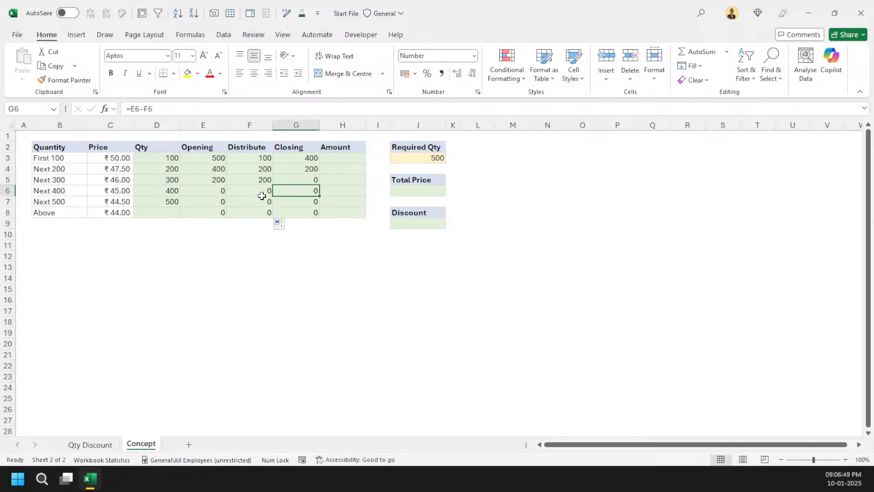
Set the Required Qty in J3 to 1000 and review the Distribute quantities in F3:F8.
click(420, 157)
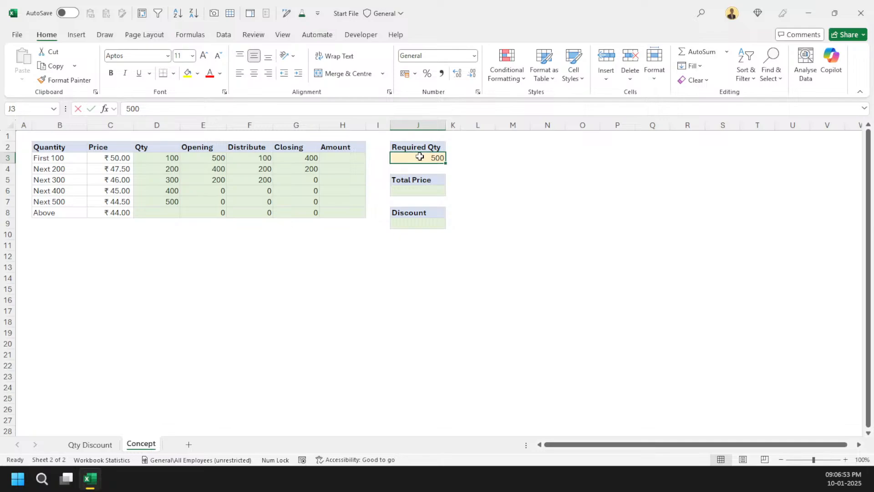
text(1000)
key(ctrl+Return)
drag(268, 160, 266, 213)
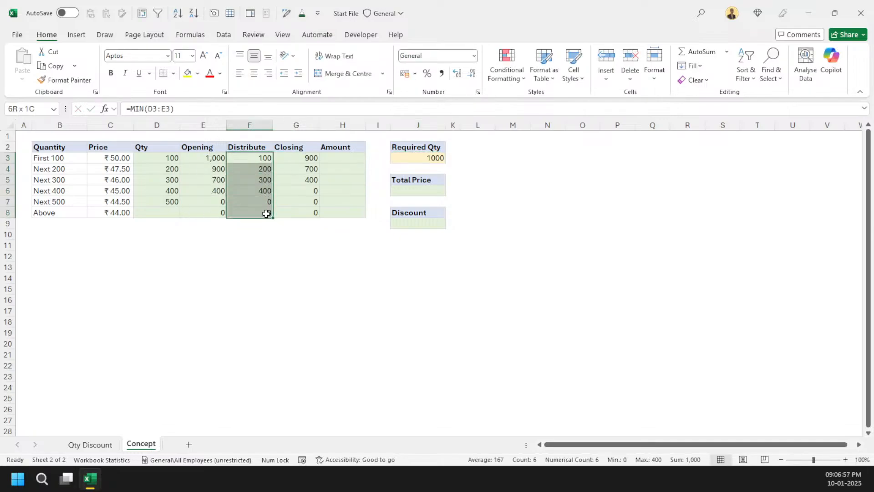
Set the Required Qty in J3 to 200 and check the Distribute column and the row 3 Opening and Closing formulas.
click(439, 157)
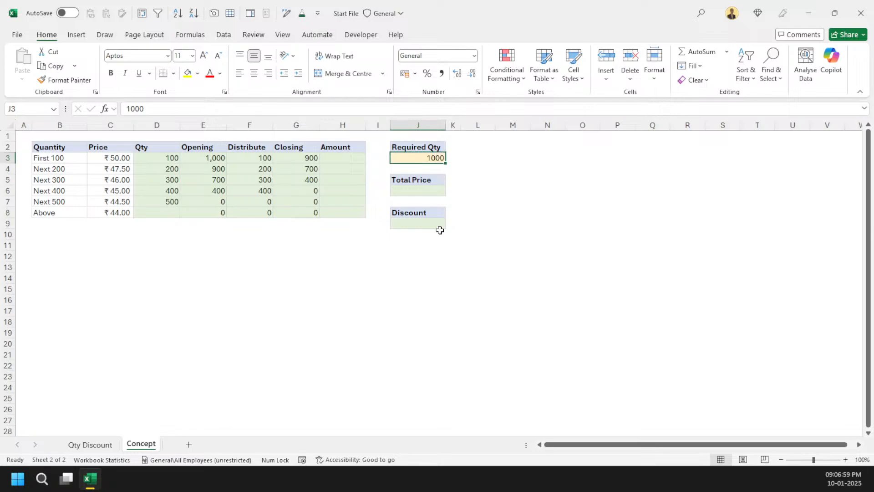
text(200)
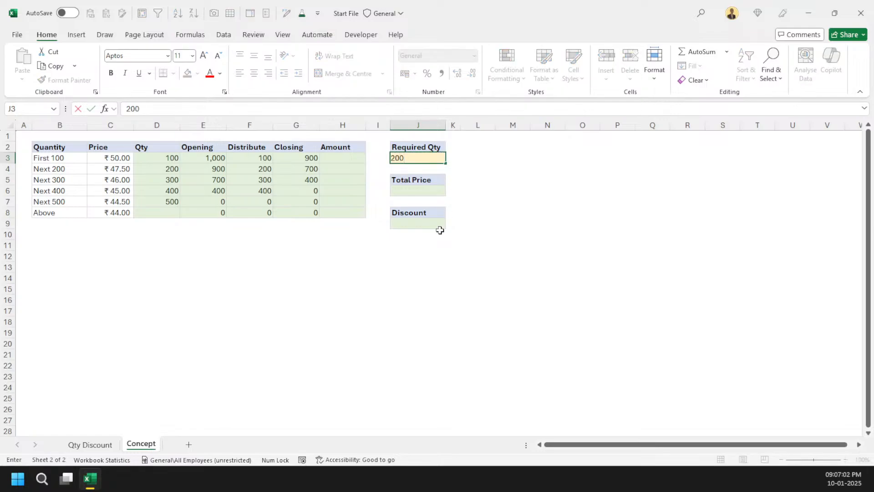
key(ctrl+Return)
drag(254, 156, 247, 211)
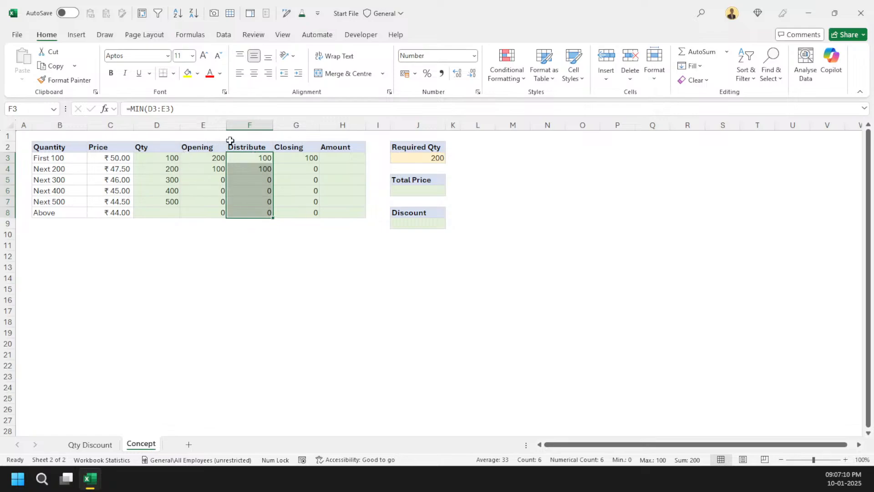
click(197, 156)
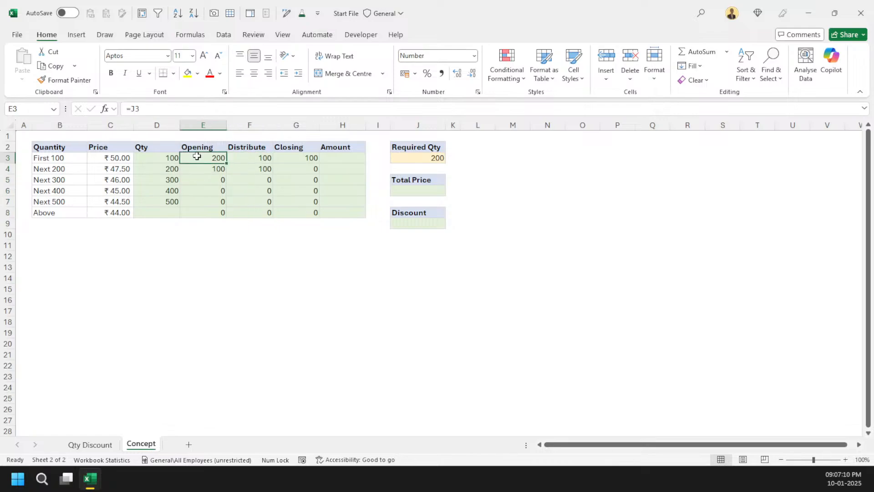
click(264, 155)
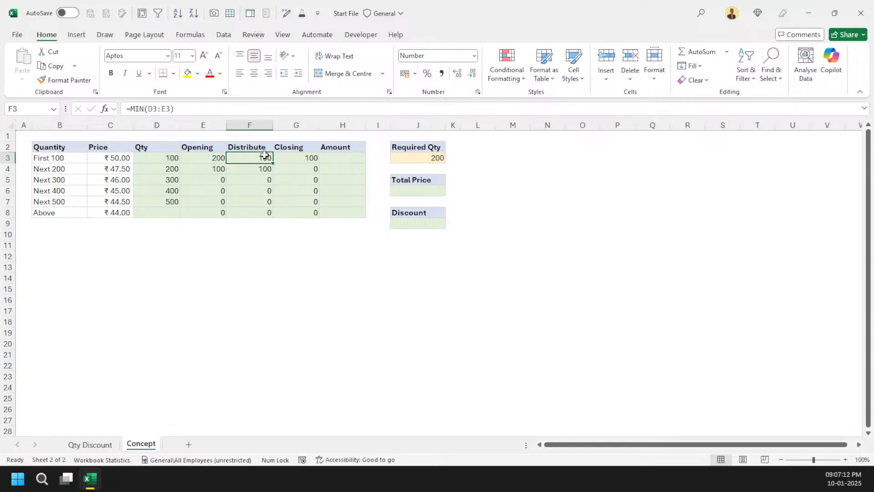
click(295, 155)
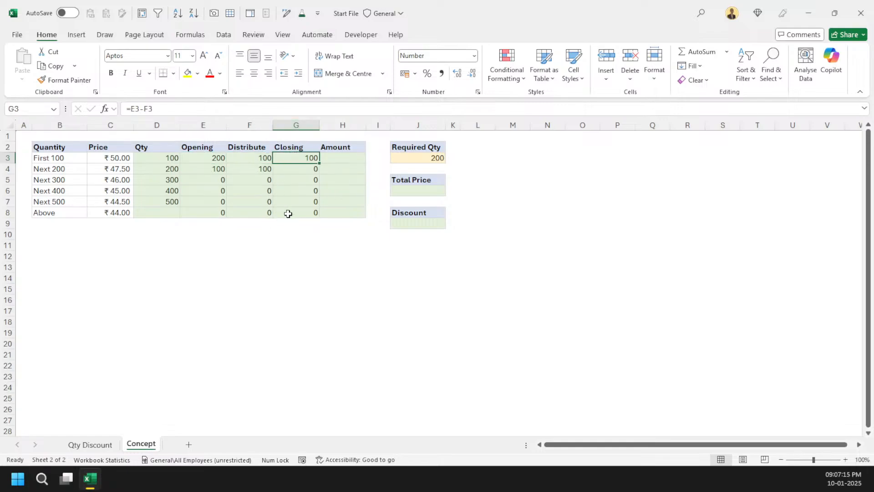
Enter the Amount formula =C3*F3 in H3, multiplying the First 100 slab's price by its distributed quantity.
click(339, 158)
text(=)
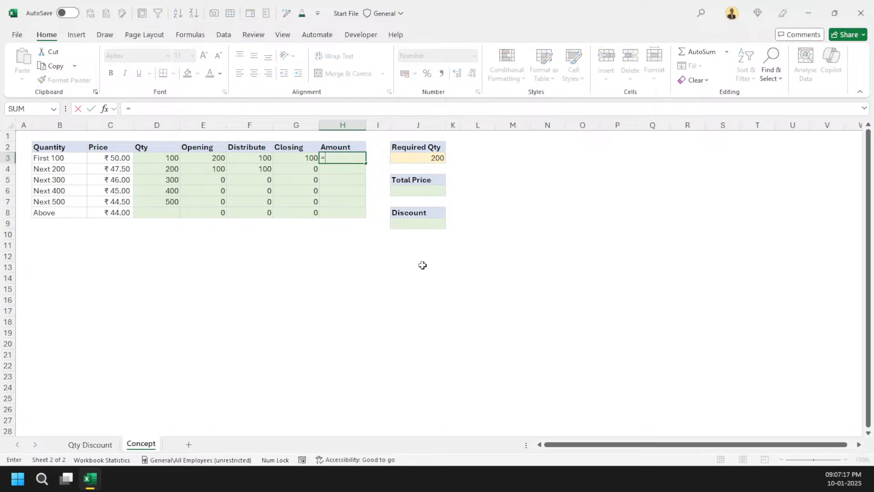
key(Left)
key(Left)
key(Left)
key(Left)
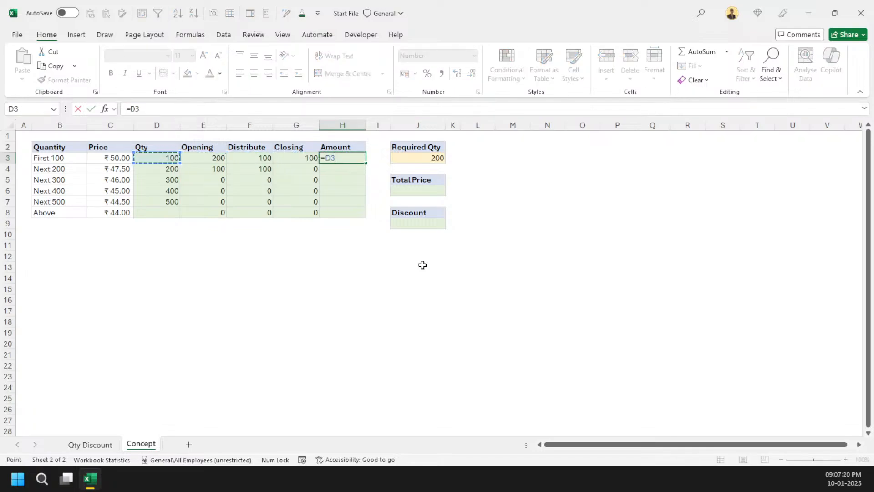
key(Left)
text(*)
key(Left)
key(Left)
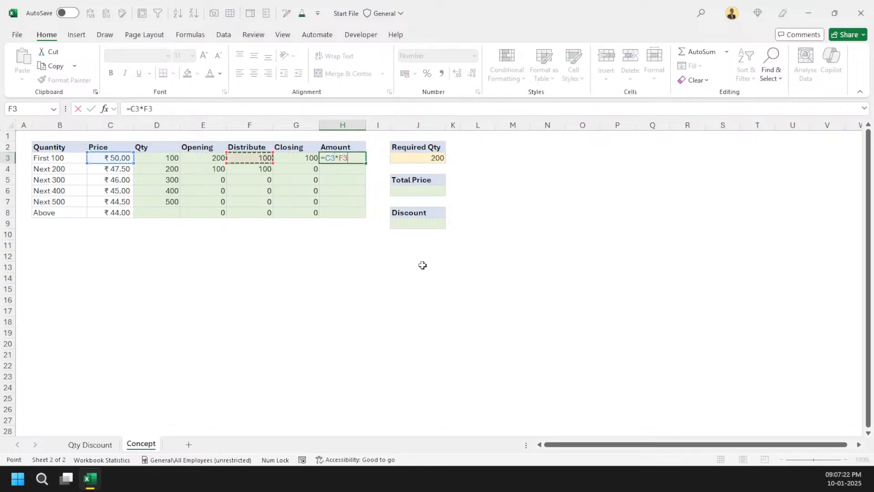
key(ctrl+Return)
Fill the Amount formula from H3 down through H8.
key(Left)
key(ctrl+Down)
key(Right)
key(ctrl+shift+Up)
key(Tab)
key(F2)
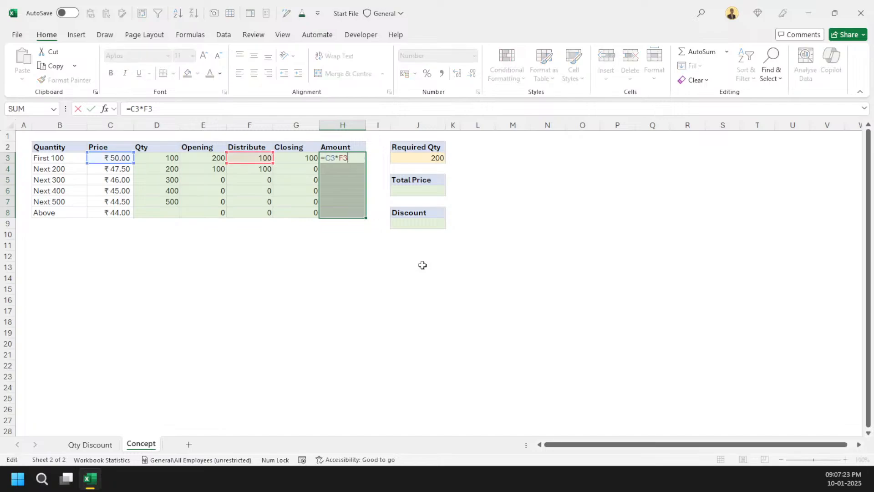
key(ctrl+Return)
Calculate the Total Price in J6 with the formula =SUM(H3:H8).
key(Right)
key(Right)
key(Down)
key(Down)
key(Down)
text(=sum()
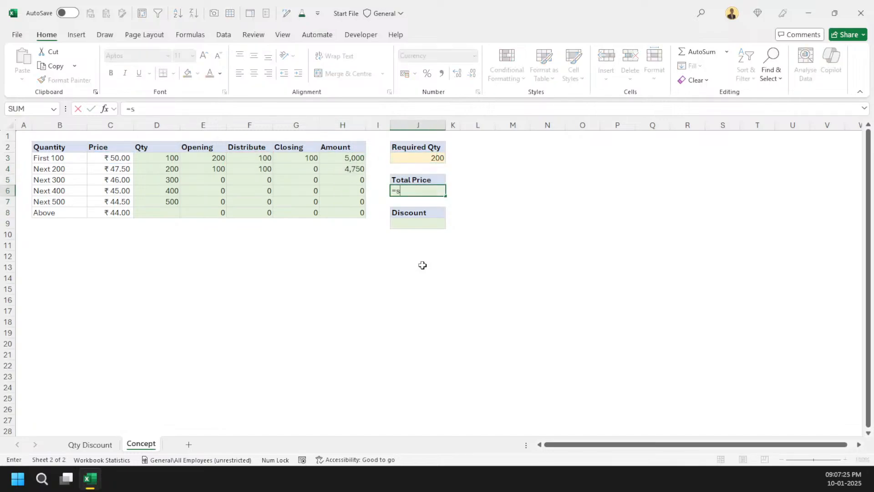
key(Left)
key(Up)
key(Up)
key(Left)
key(Up)
key(ctrl+shift+Down)
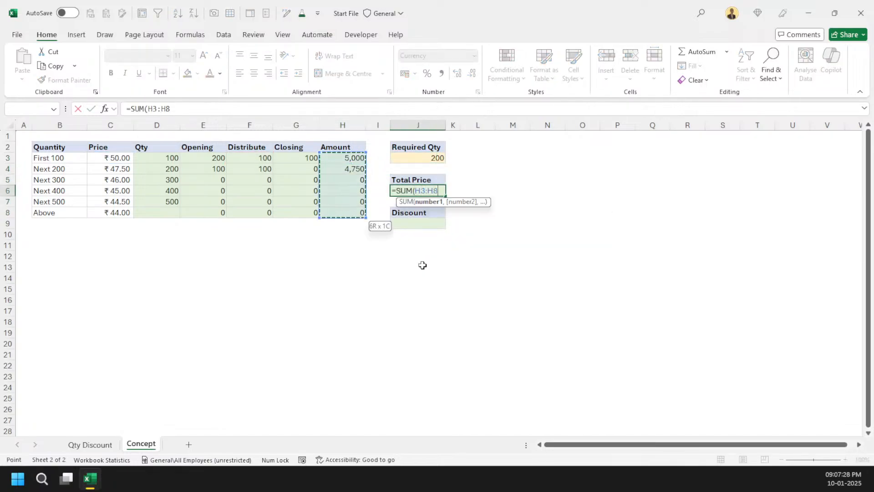
text())
key(ctrl+Return)
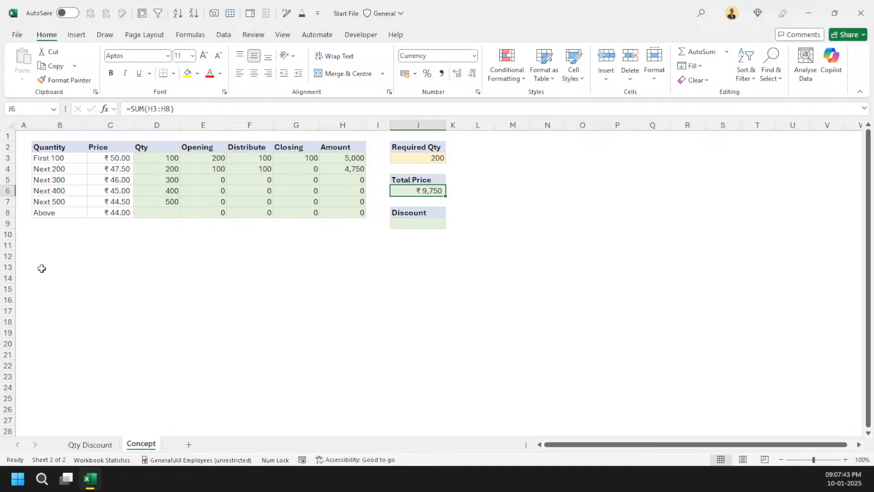
Examine the Closing formula in G4, the Opening formulas in column E and the helper columns D through H.
click(300, 169)
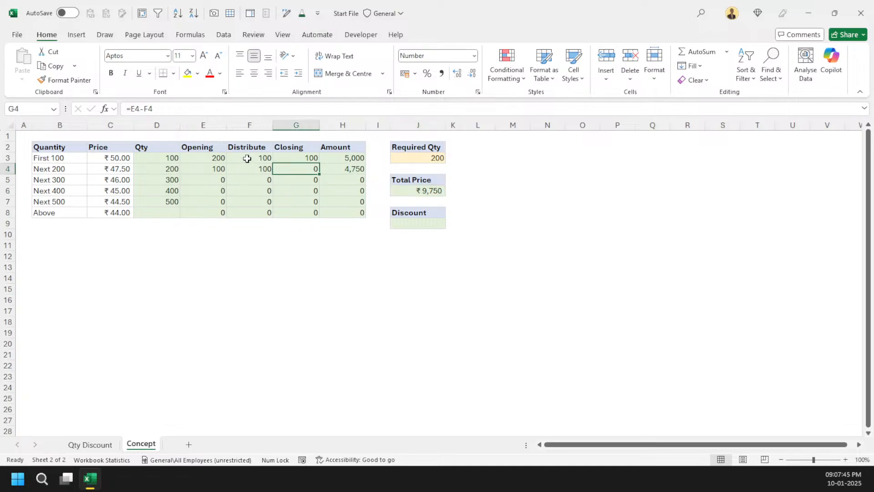
drag(217, 158, 355, 215)
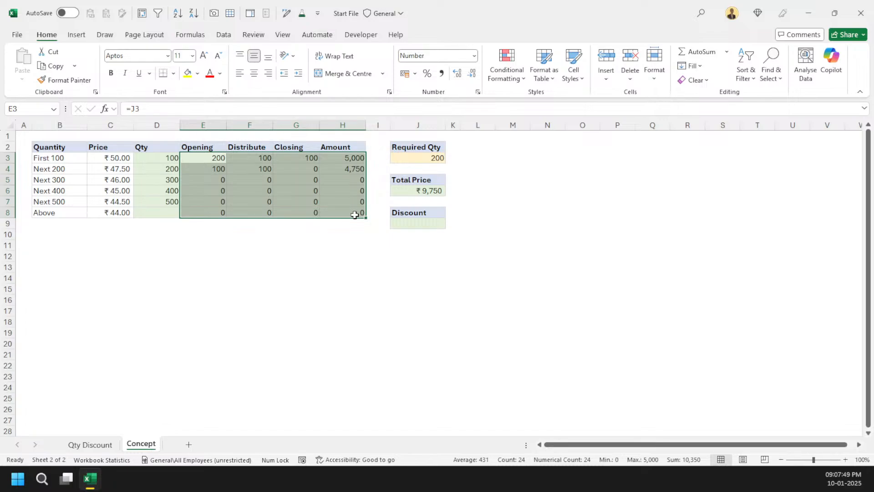
click(207, 183)
click(209, 168)
click(211, 159)
click(209, 173)
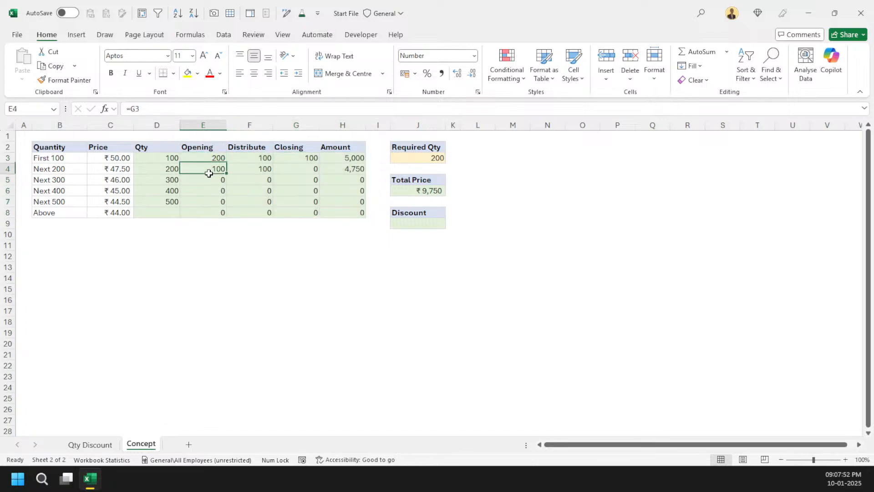
click(209, 190)
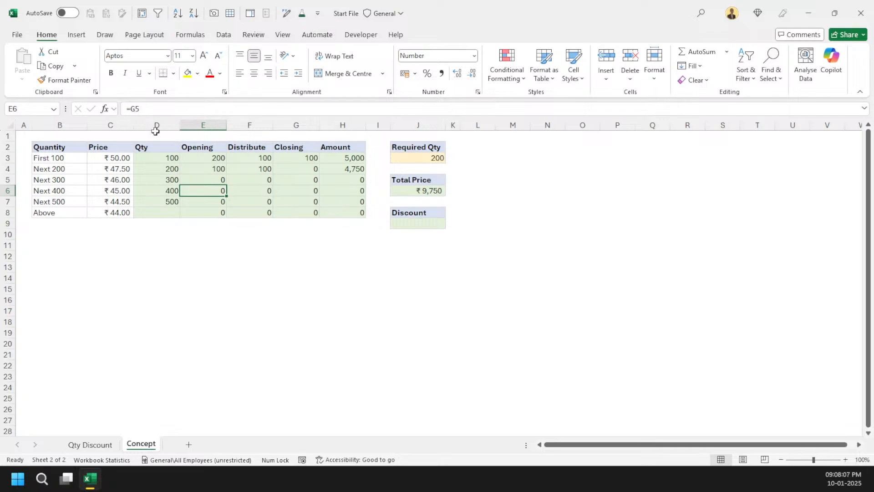
drag(155, 130, 351, 132)
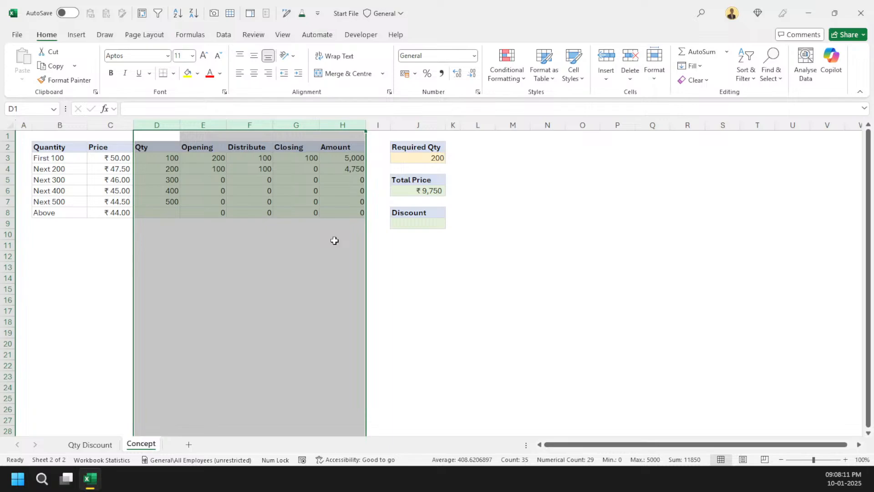
click(509, 145)
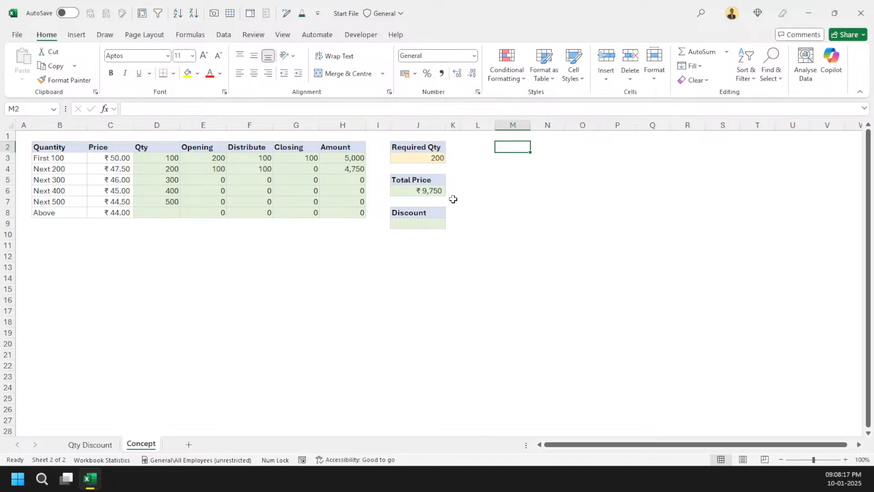
key(Down)
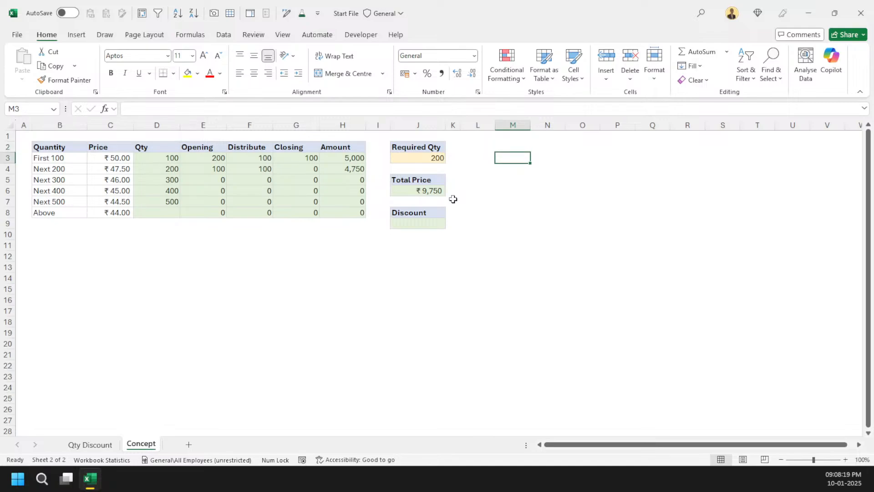
key(Up)
text(U)
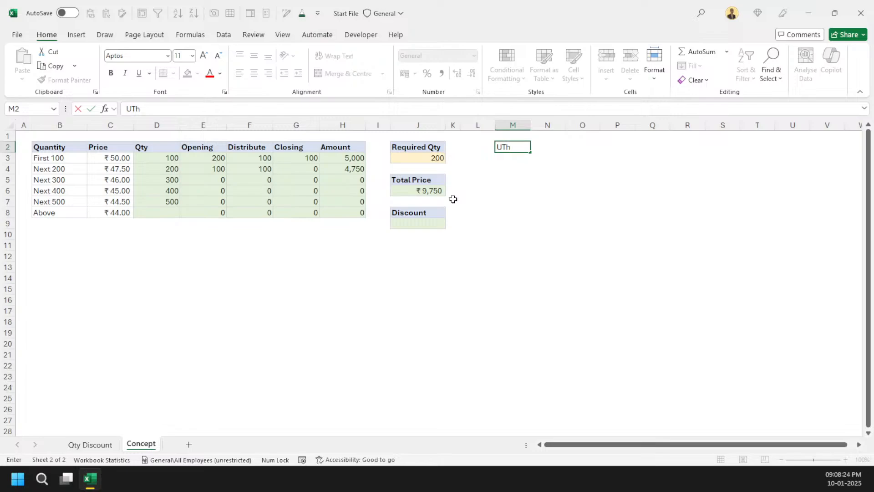
key(Return)
key(Up)
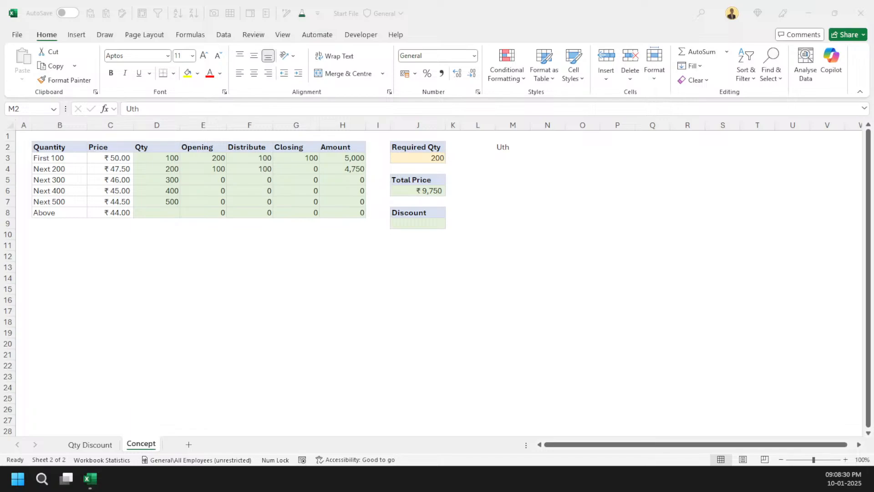
Enter the header Qty in cell M2.
click(505, 147)
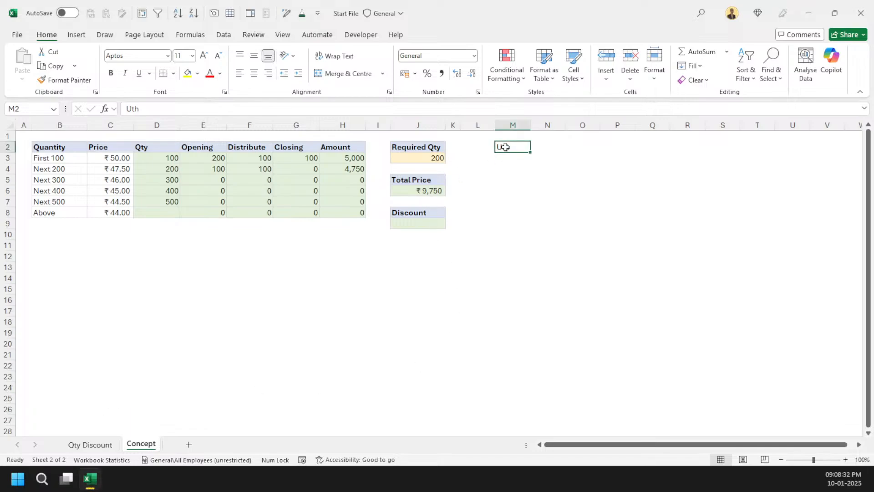
text(Qty)
key(Return)
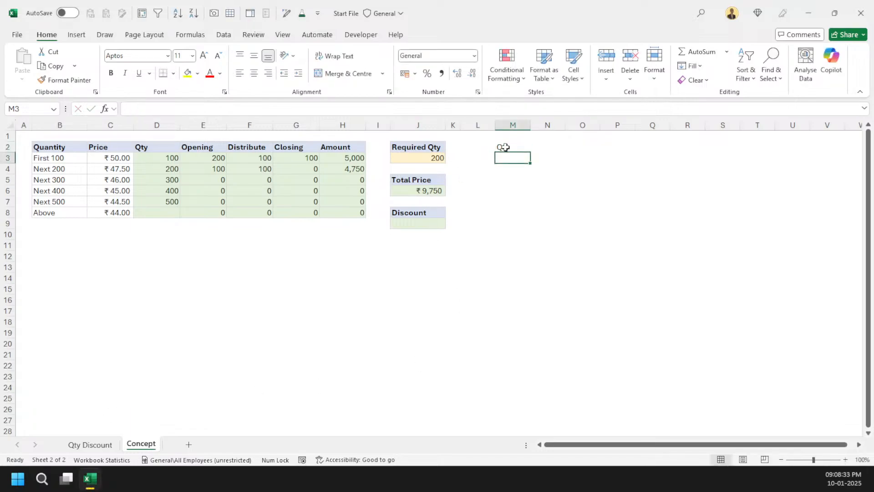
Extract the slab quantities in M3 with the formula =TEXTAFTER(B3:B8," ").
text(=text)
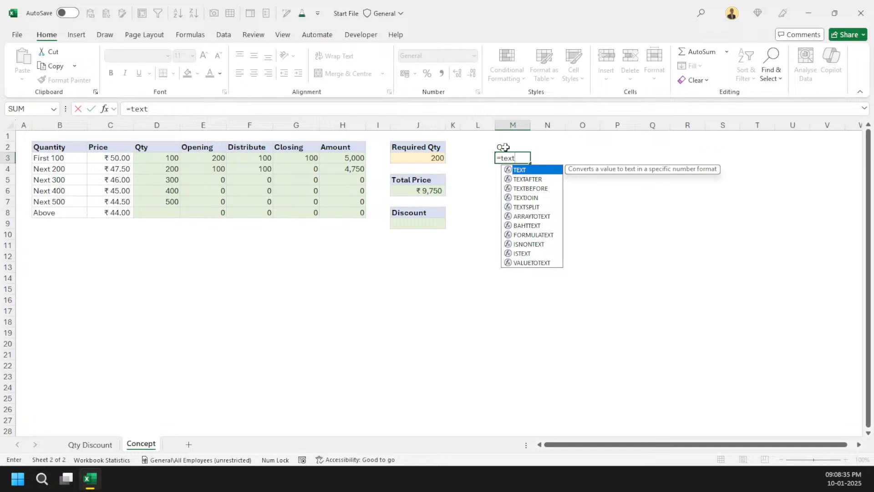
key(Down)
key(Tab)
key(ctrl+Left)
key(ctrl+Left)
key(ctrl+Left)
key(Right)
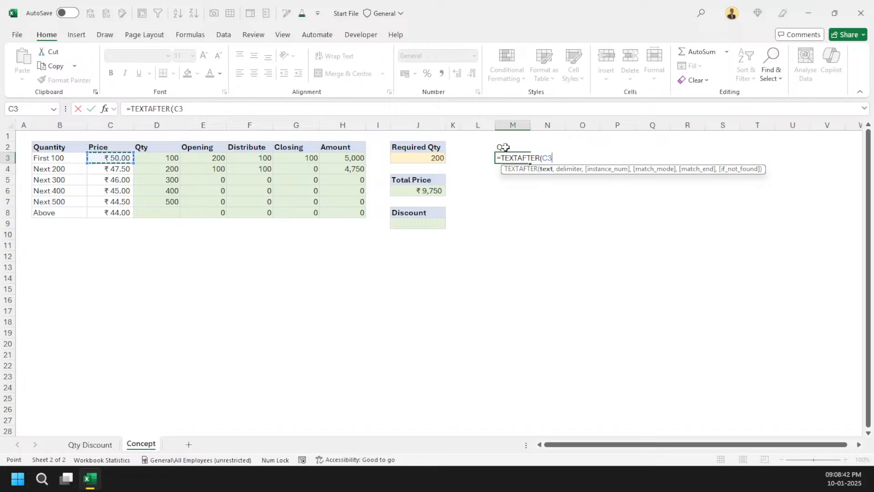
key(Left)
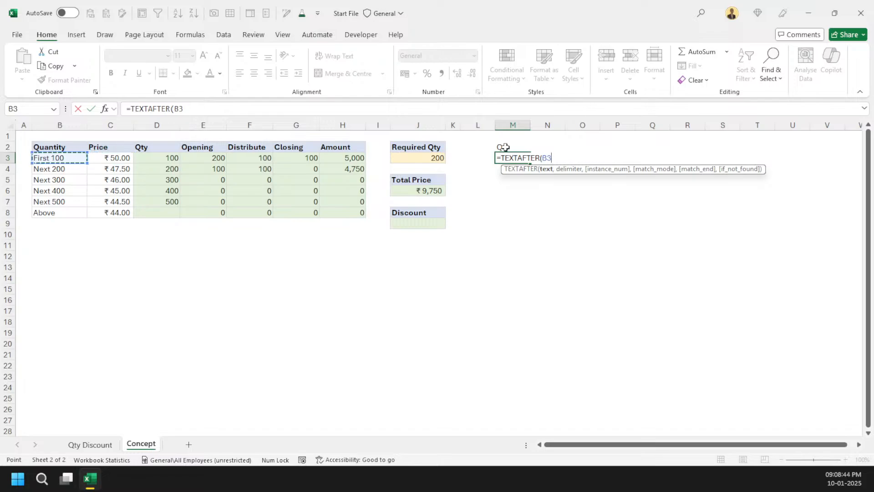
key(shift+Down)
key(shift+Down)
key(shift+Down)
key(shift+Down)
key(shift+Down)
text(,)
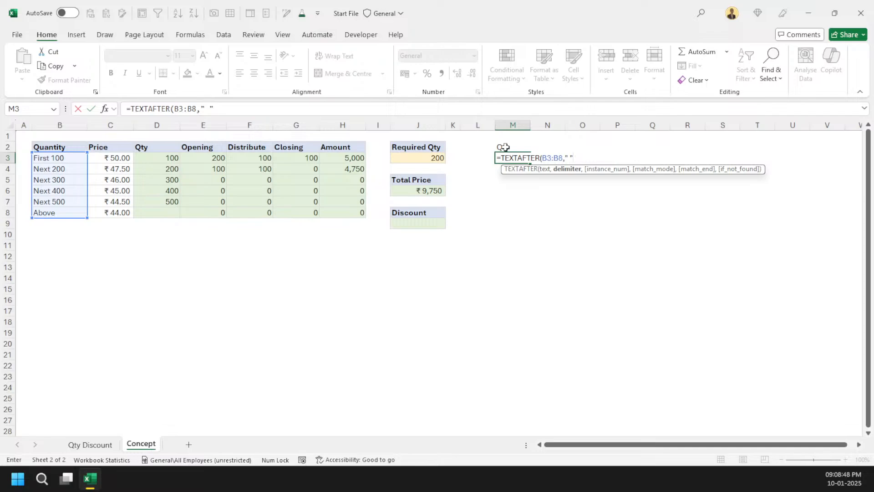
key(Return)
key(Up)
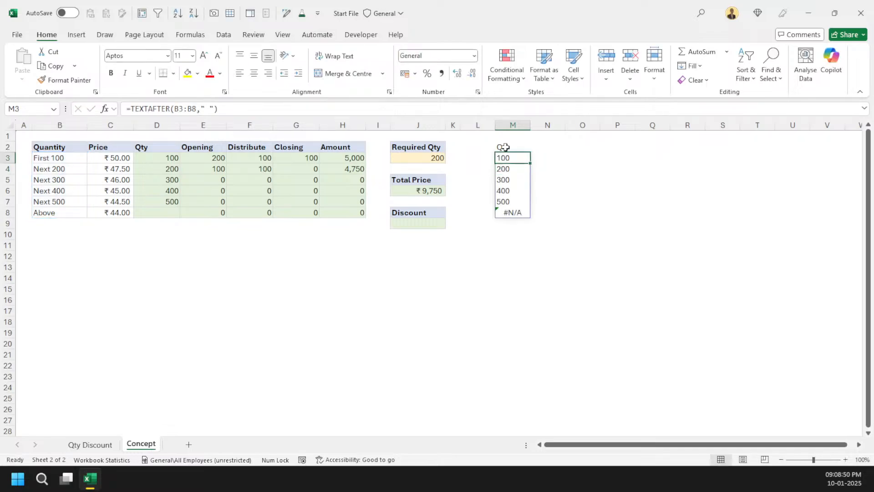
Convert the extracted quantities to numbers by changing the M3 formula to =--TEXTAFTER(B3:B8," ").
click(130, 108)
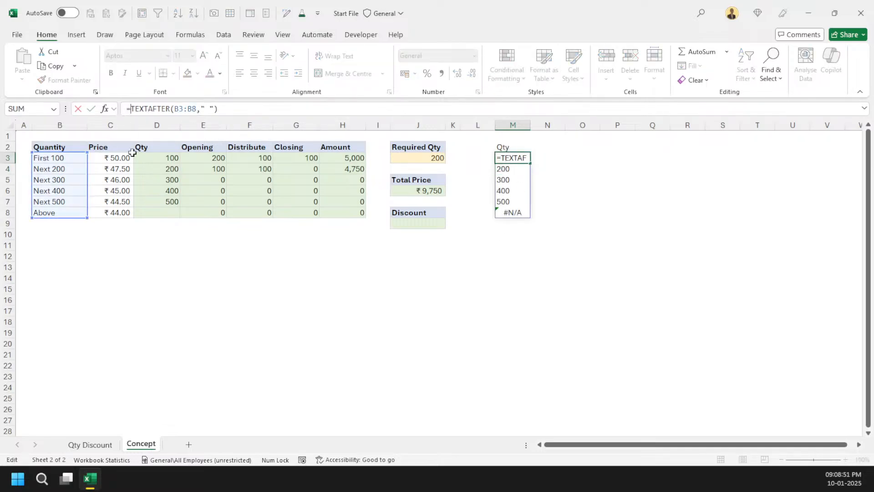
text(--)
key(ctrl+Return)
key(Up)
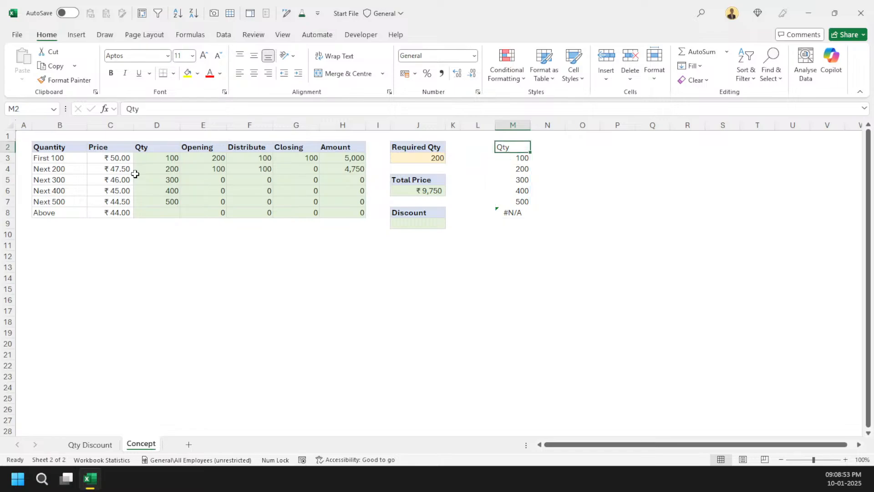
key(Down)
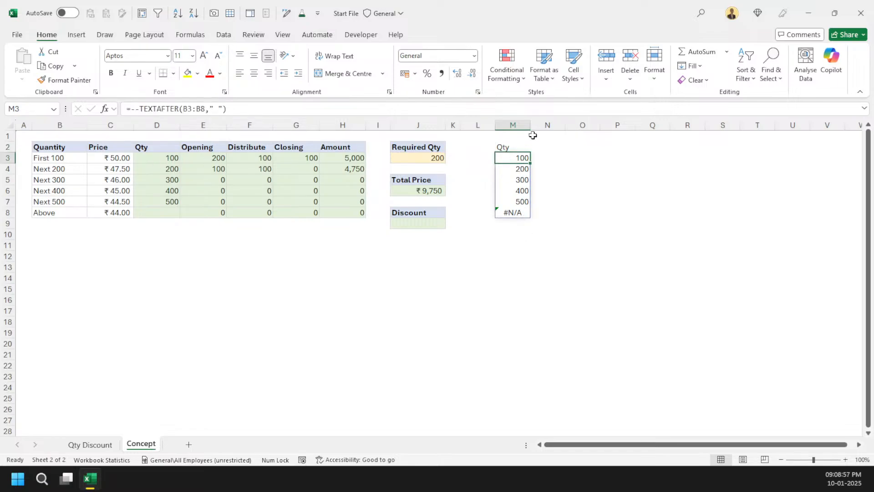
Apply the Header Cell style to M2:Q2.
drag(528, 147, 646, 145)
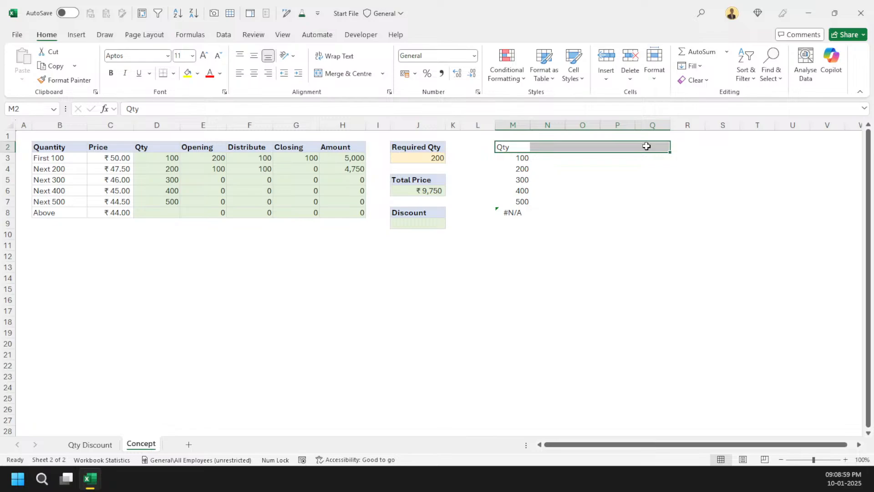
click(574, 78)
click(537, 119)
click(591, 190)
Apply the Normal Cell style to the range M3:Q8.
drag(513, 157, 653, 212)
click(574, 78)
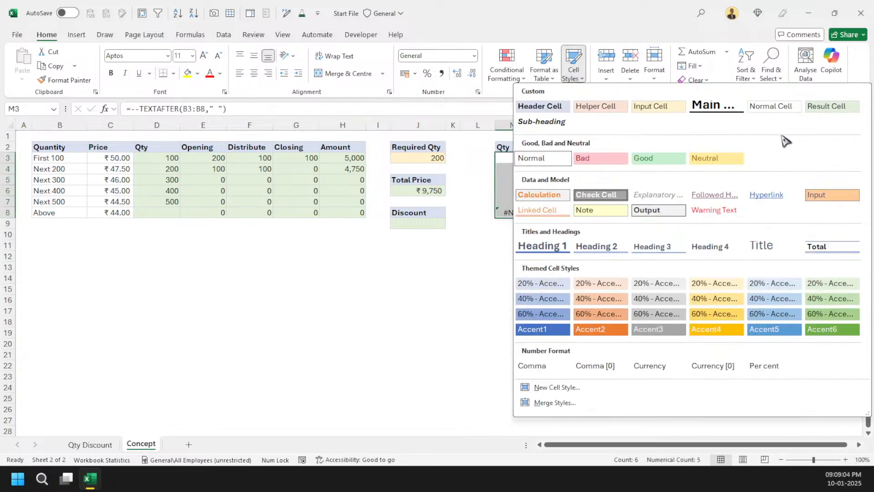
click(771, 106)
click(521, 181)
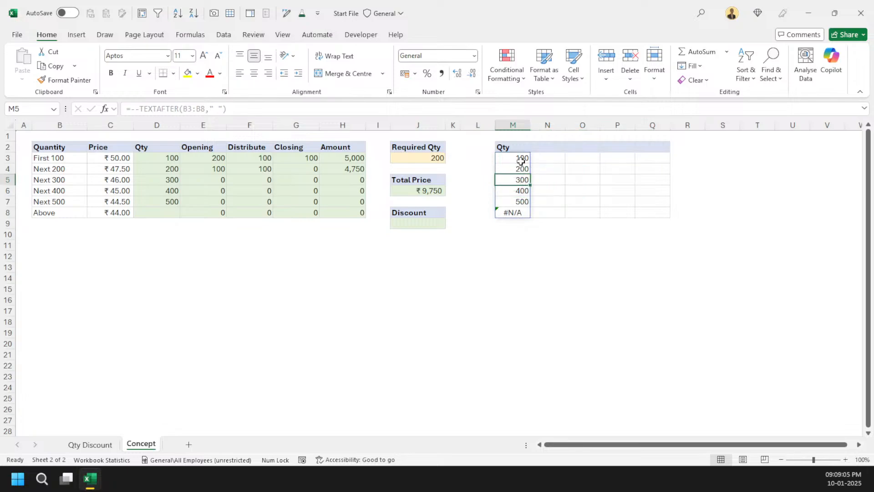
Apply the Result Cell style to M3:Q3, the first row beneath the new headers.
drag(522, 160, 651, 154)
click(574, 73)
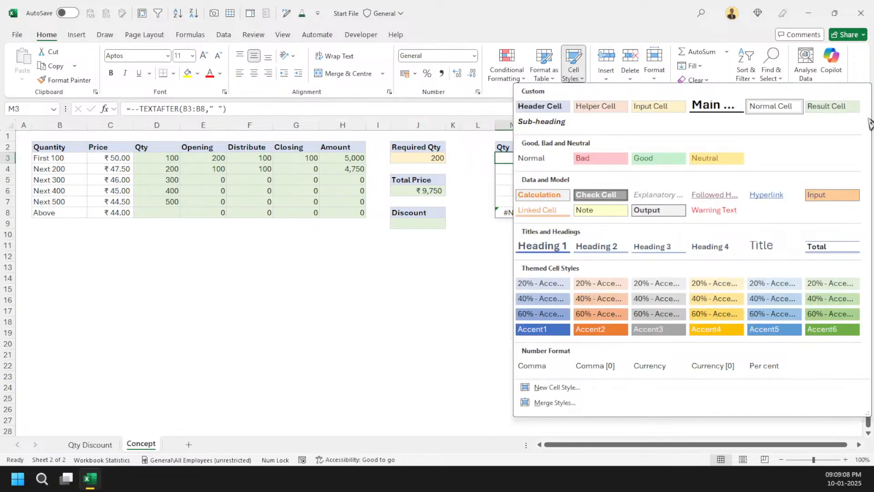
click(825, 107)
click(722, 210)
Enter the header rdb in N2 and change the header in M2 to lowercase qty.
click(549, 146)
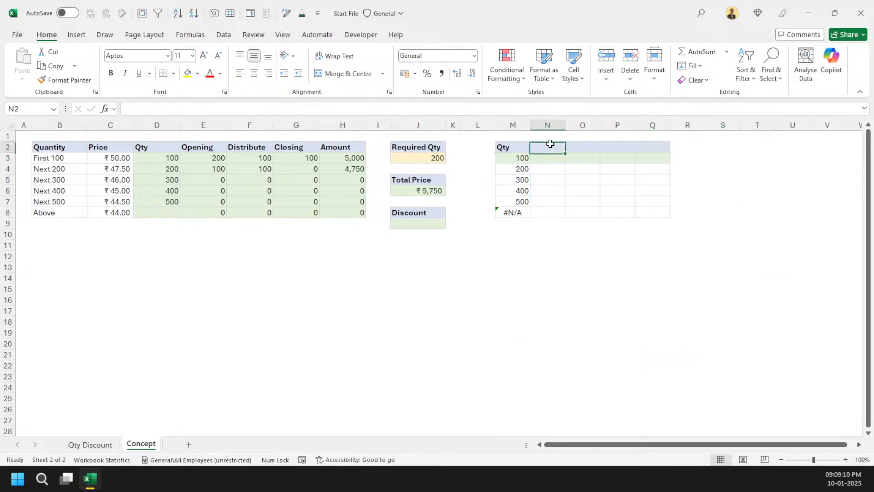
key(ctrl+b)
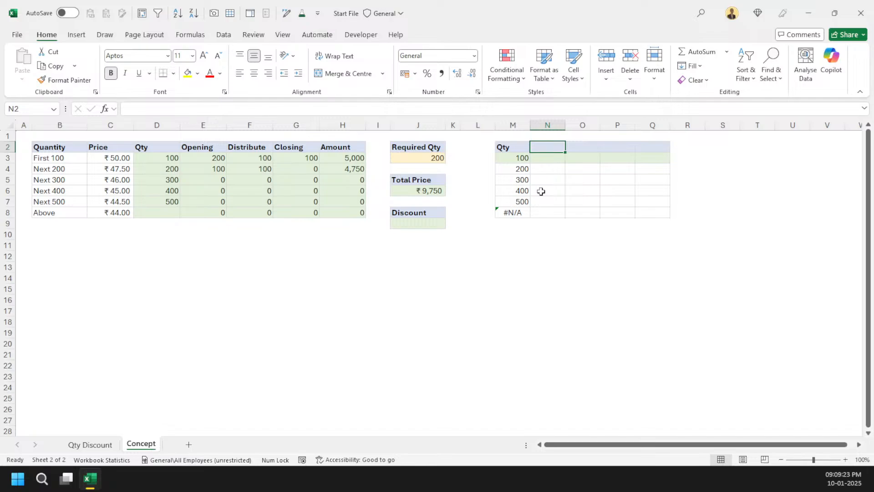
click(219, 159)
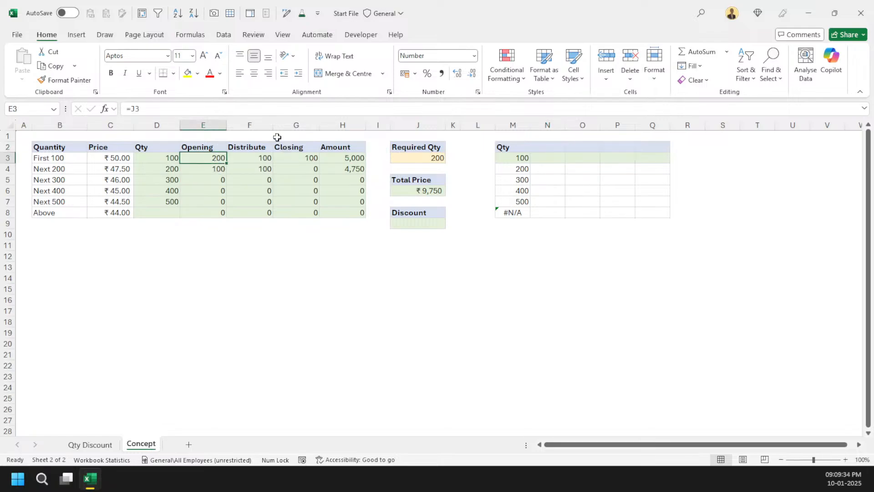
click(251, 157)
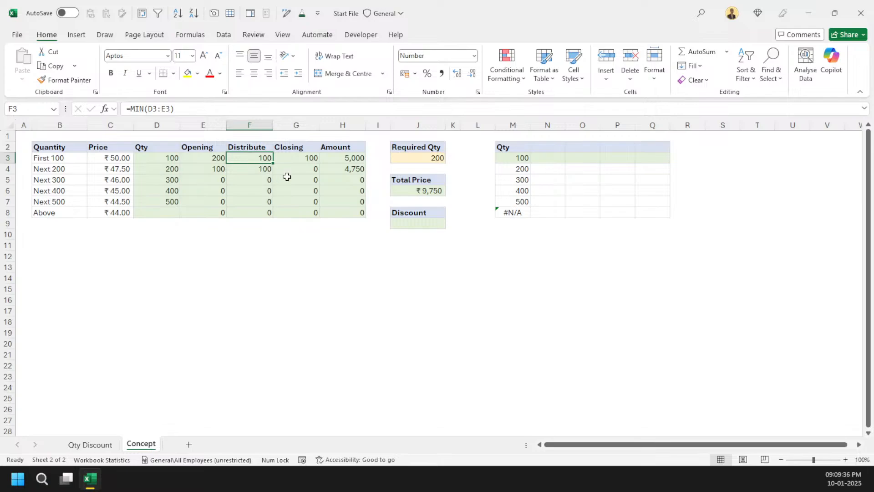
click(310, 157)
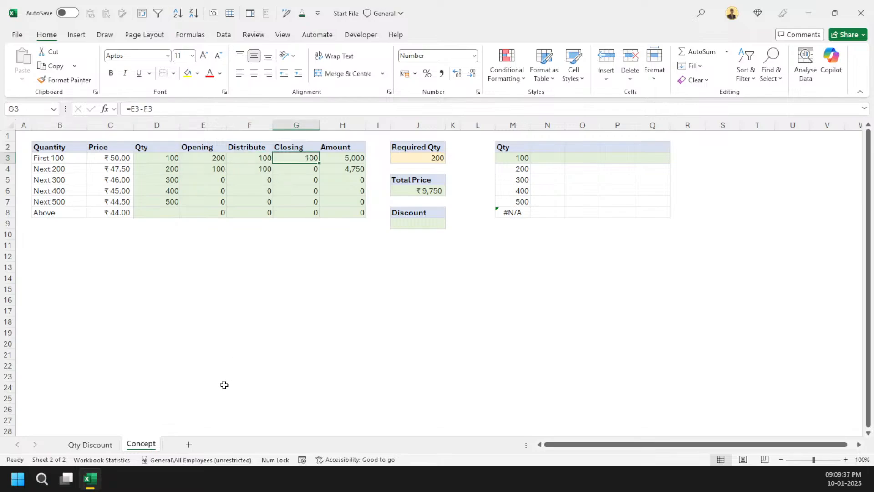
click(549, 147)
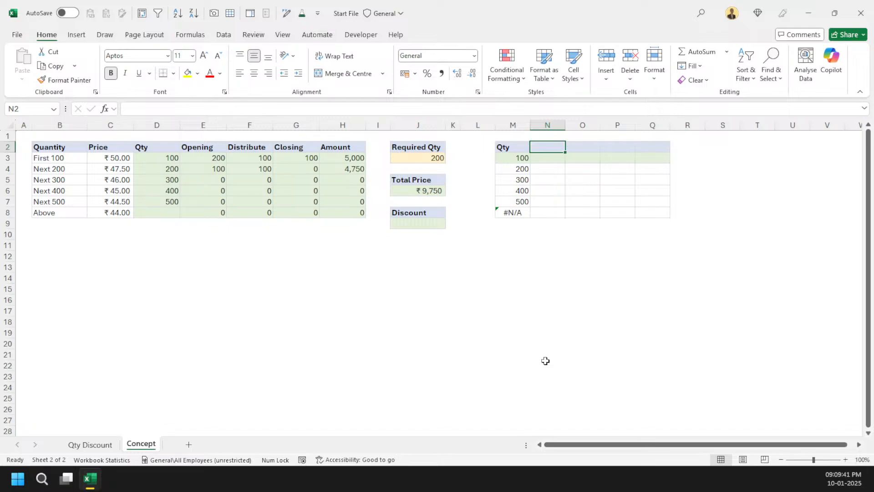
text(rdb)
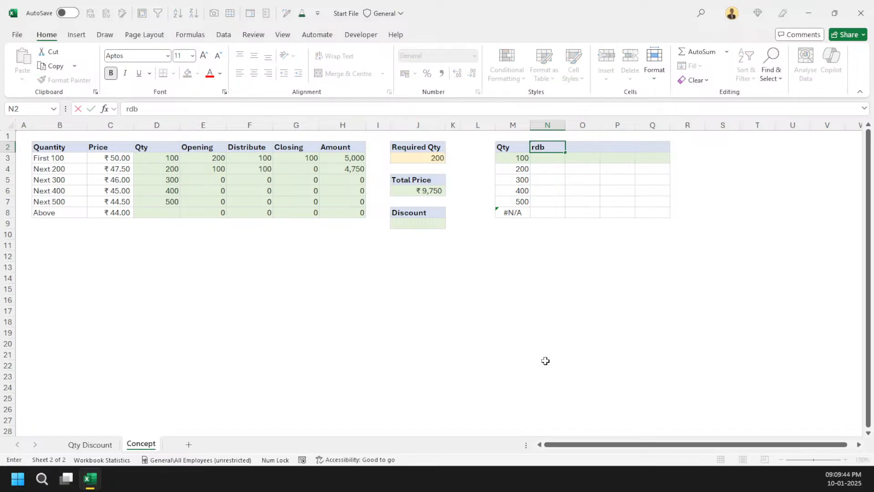
key(Return)
key(Up)
key(Left)
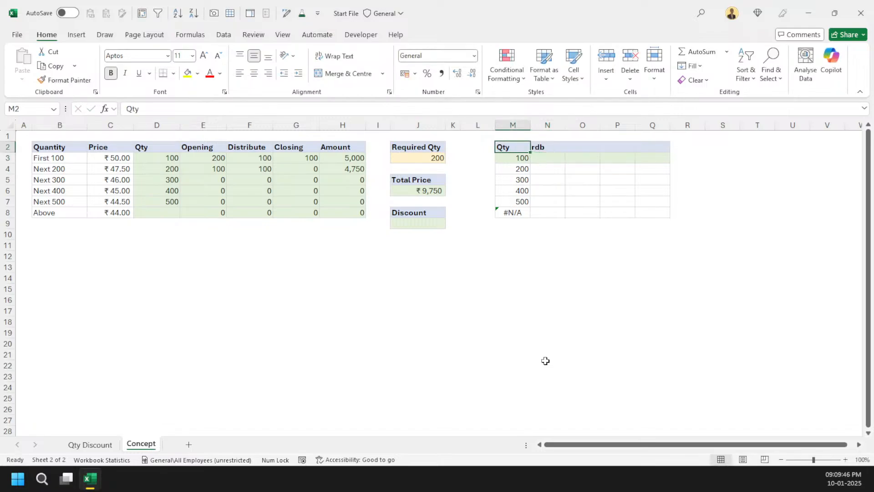
text(qty)
key(Return)
Calculate the running balance in N3 by subtracting each slab quantity from the required quantity with =SCAN(J3,M3#,LAMBDA(s,c,s-c)).
key(Right)
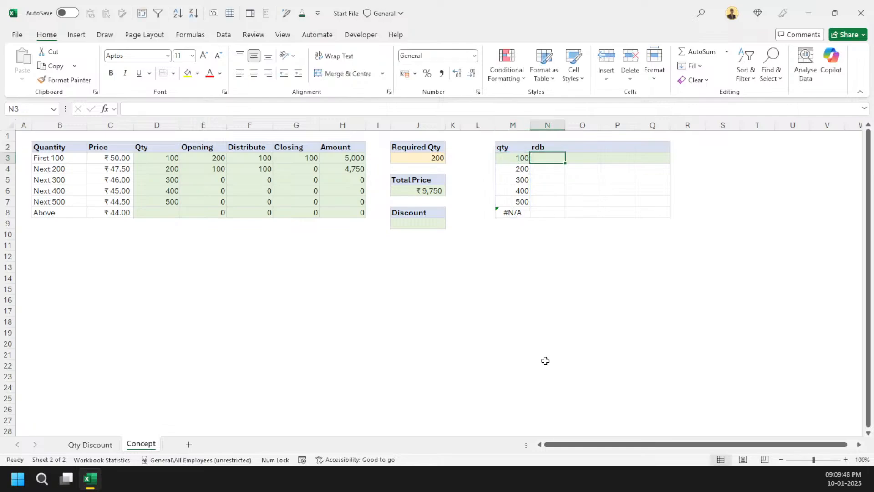
text(=sca)
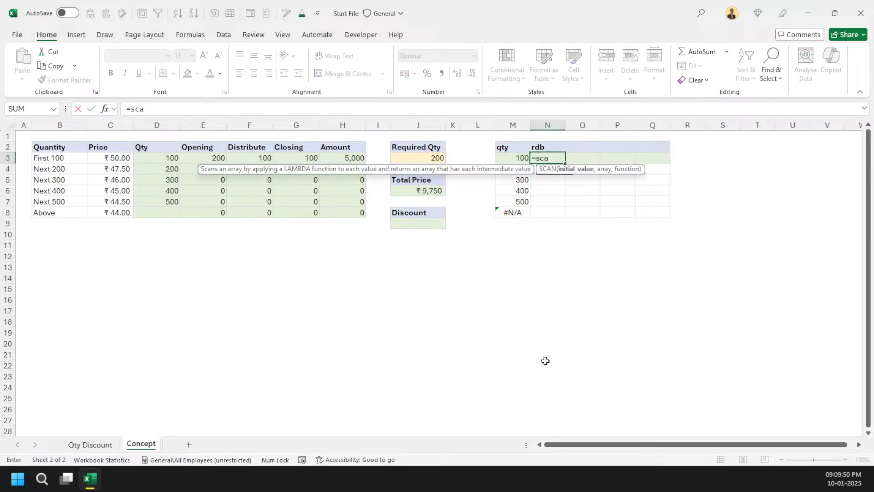
key(Tab)
click(411, 160)
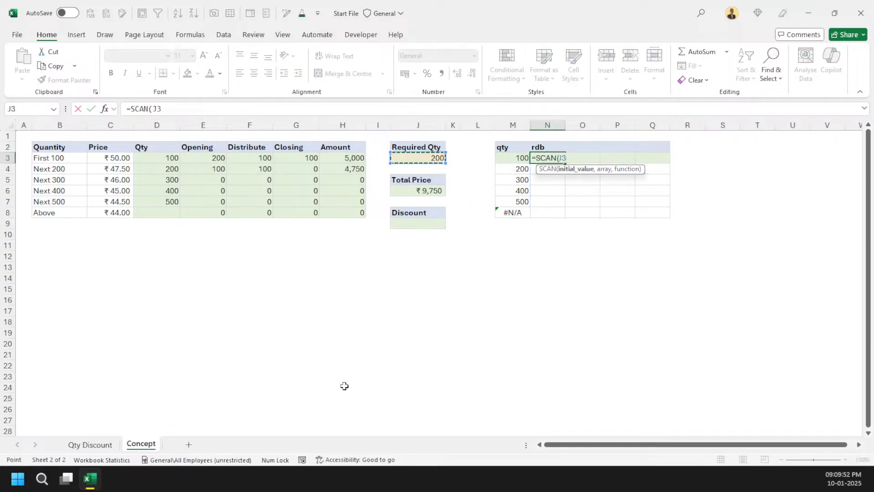
text(,)
key(Left)
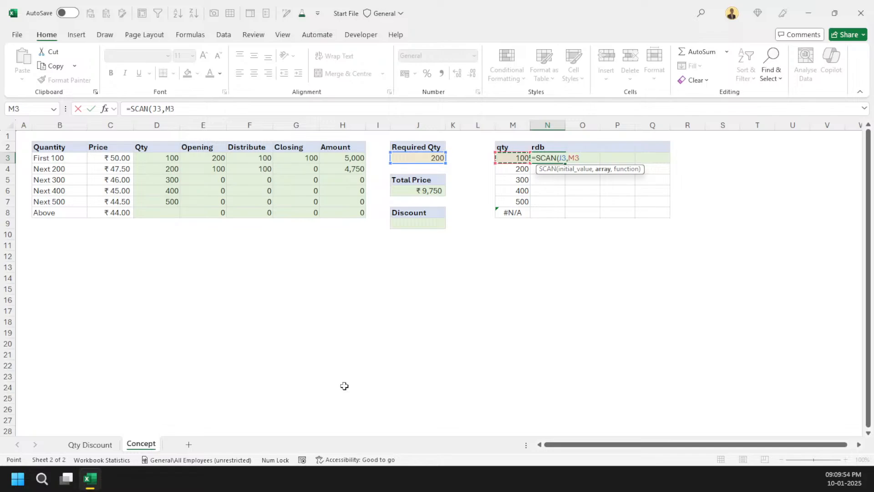
key(ctrl+shift+Down)
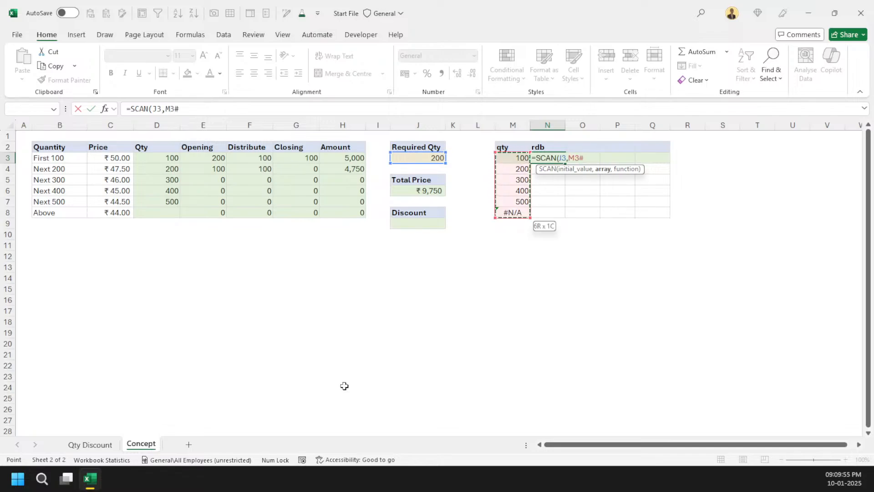
text(,lam)
key(Tab)
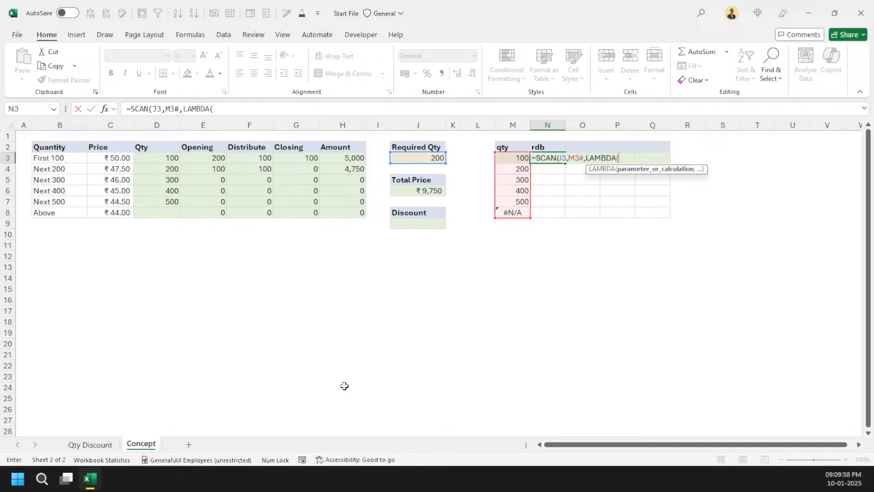
text(s,c)
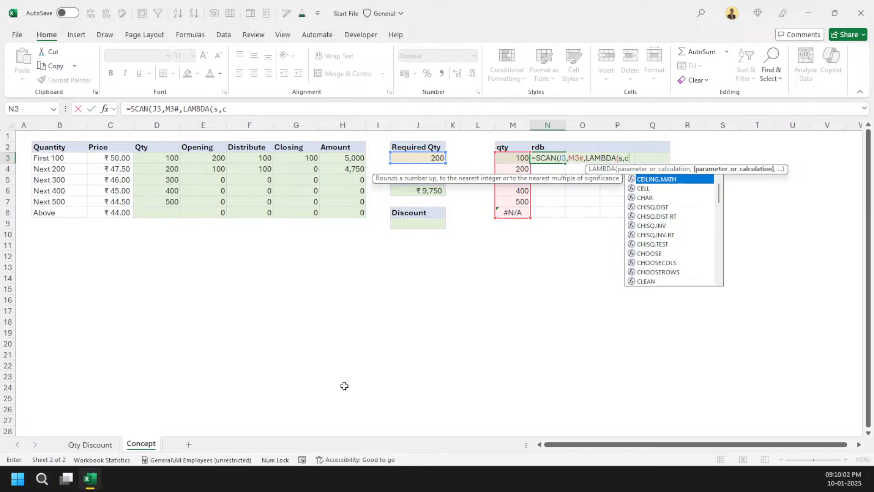
text(,)
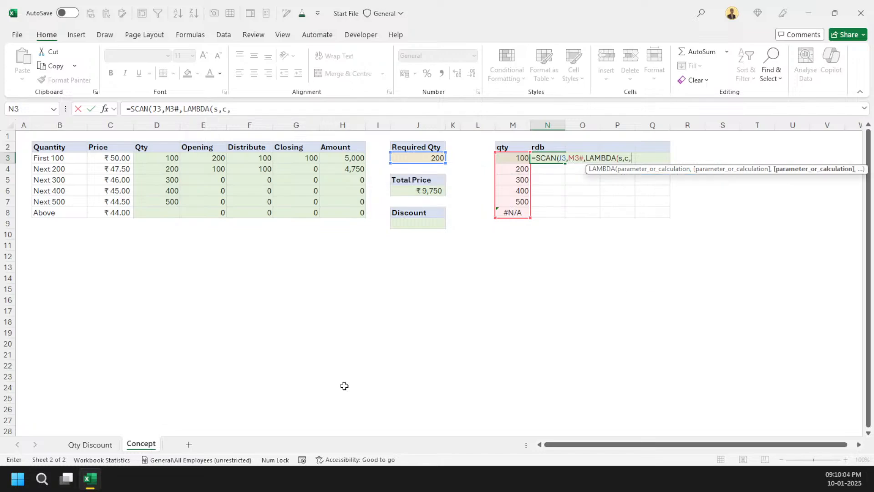
text(s)
text(-c)))
key(Return)
key(Up)
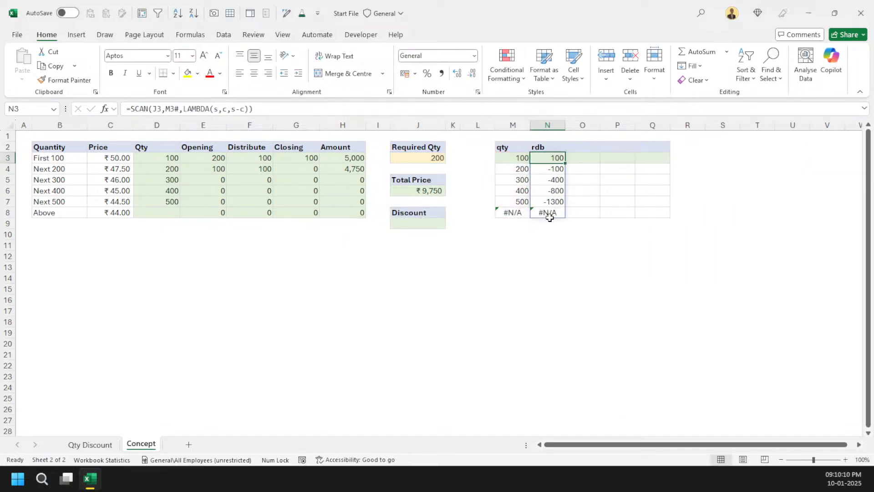
Change the running balance formula in N3 to =SCAN(J3,M3#,LAMBDA(s,c,MIN(s,c)-c)).
click(231, 109)
text(m)
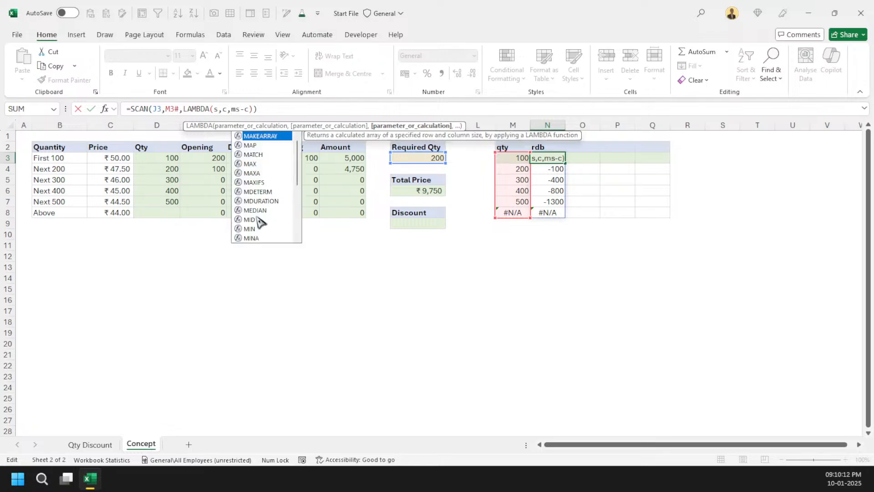
text(in)
key(Tab)
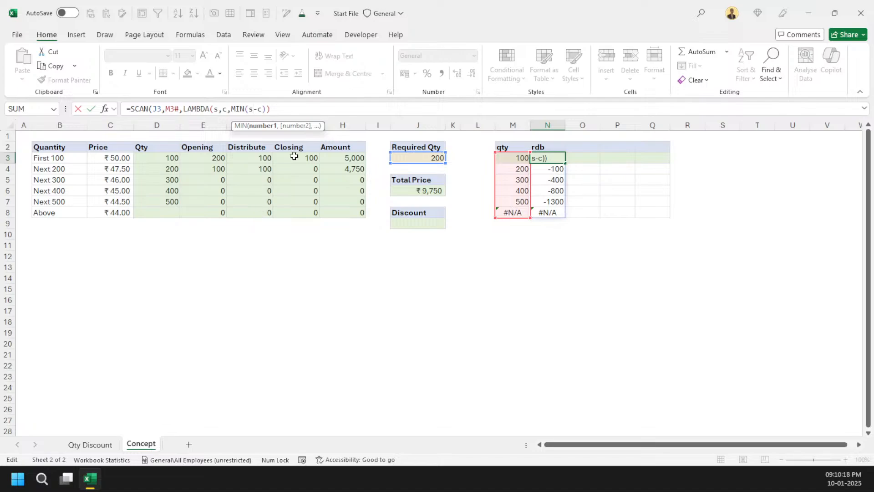
key(Delete)
text(,)
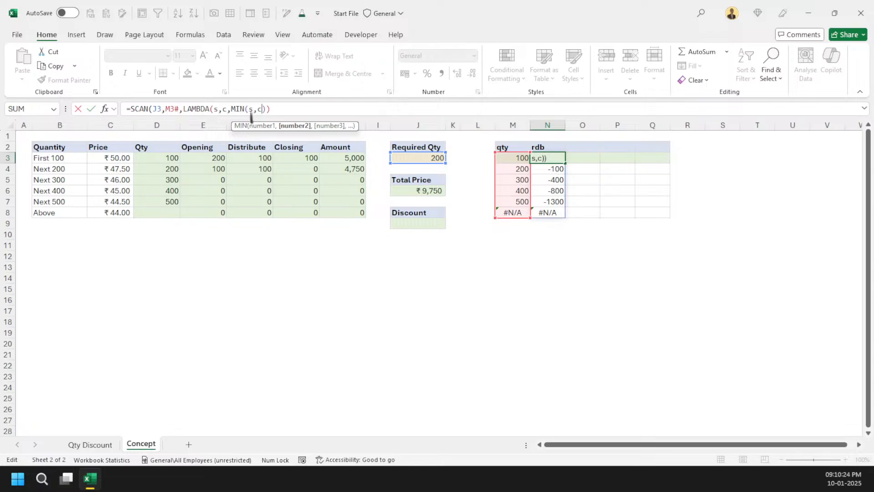
click(261, 112)
key(Right)
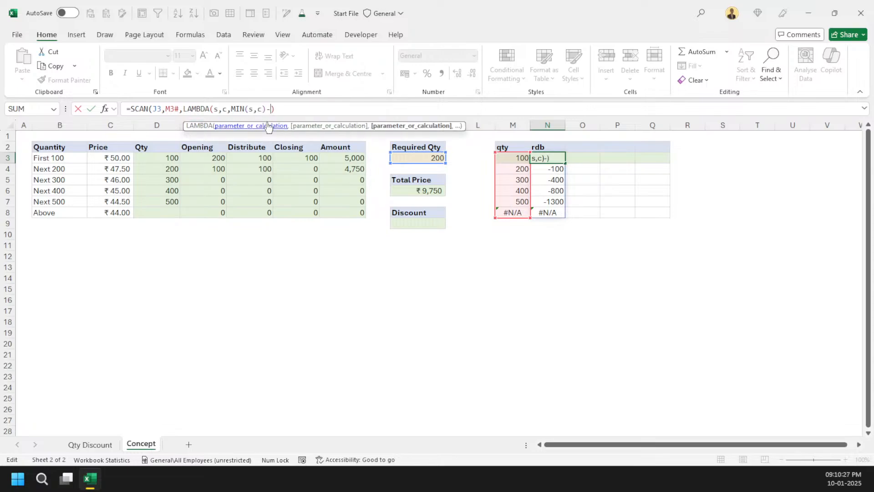
text(-c)
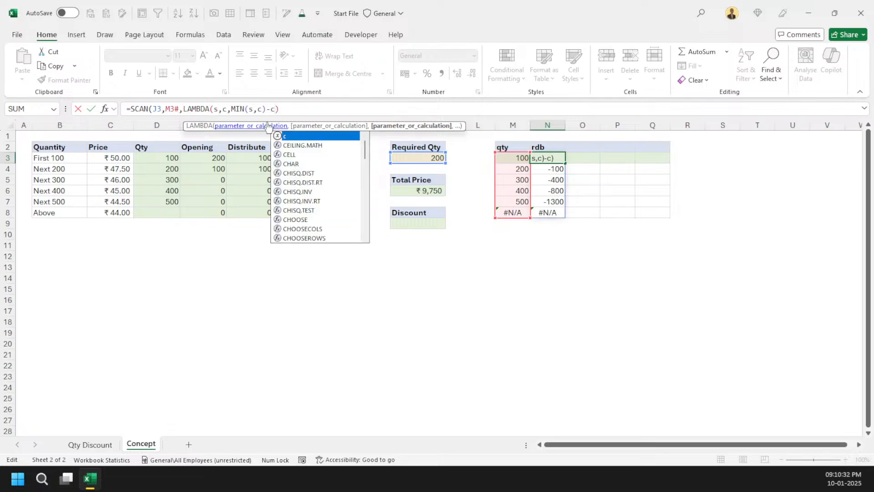
key(Return)
key(Return)
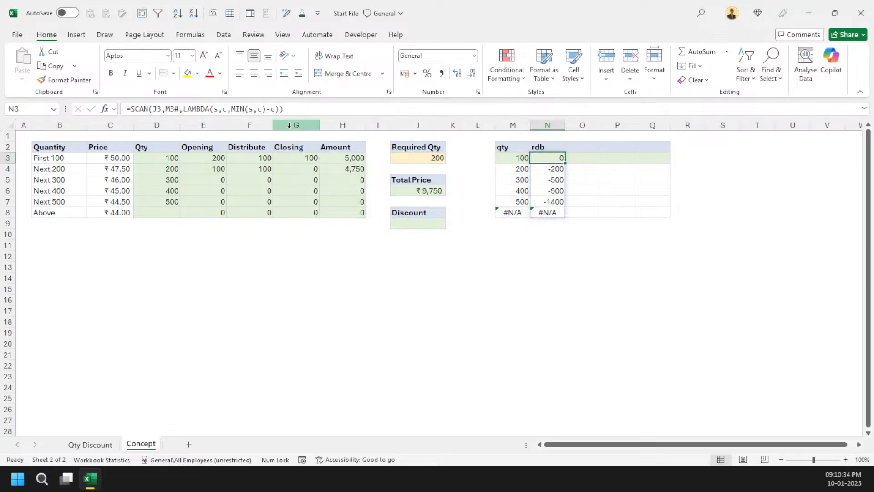
Check the Distribute and Closing formulas, and correct the N3 balance formula to =SCAN(J3,M3#,LAMBDA(s,c,s - MIN(s,c))).
click(245, 161)
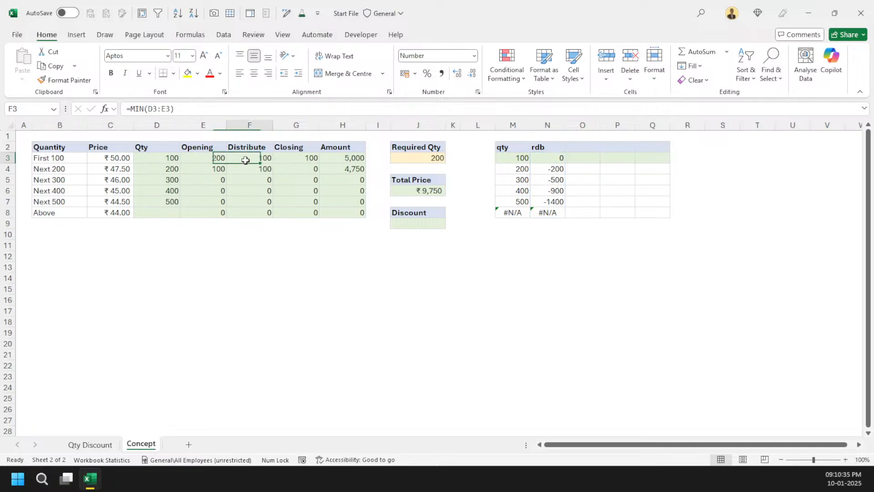
click(261, 170)
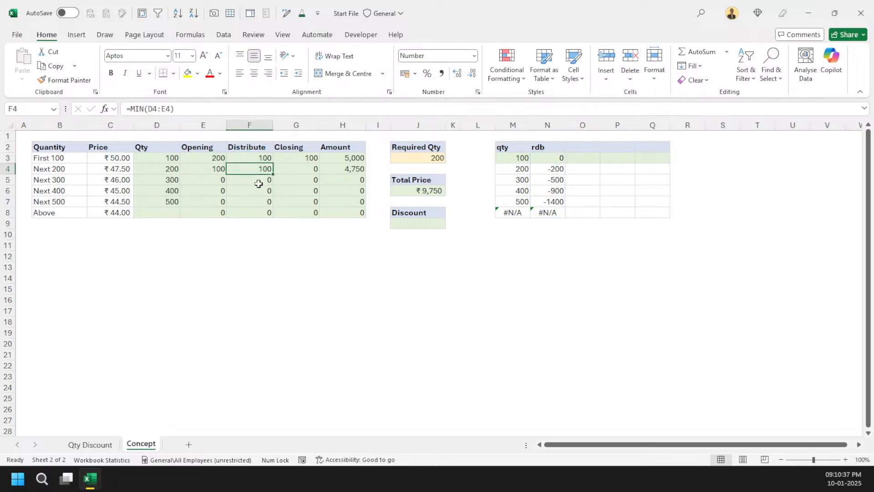
click(305, 160)
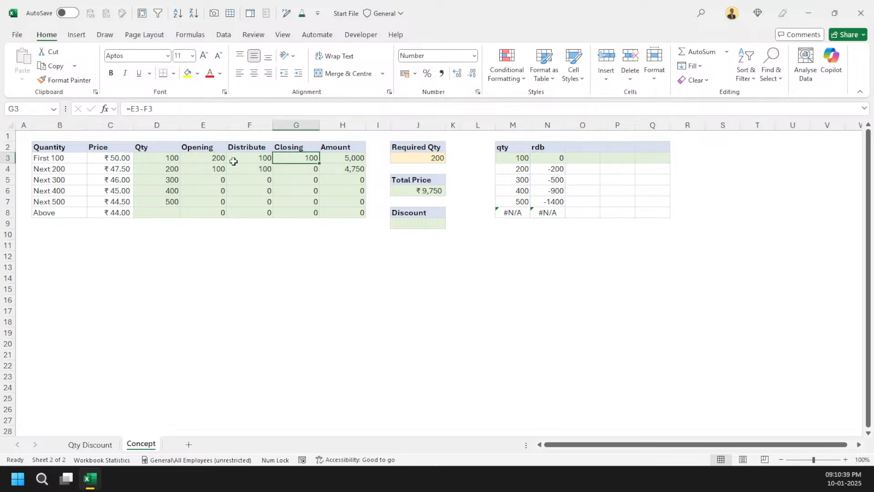
click(559, 159)
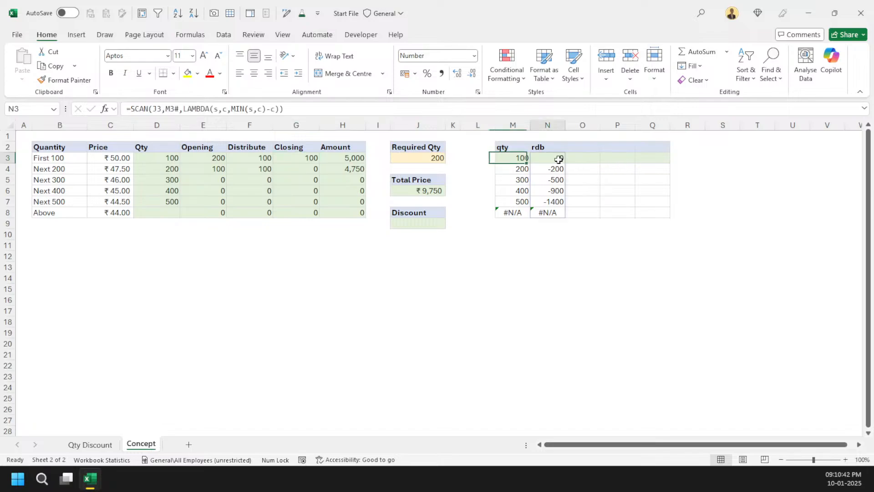
click(278, 109)
key(BackSpace)
key(BackSpace)
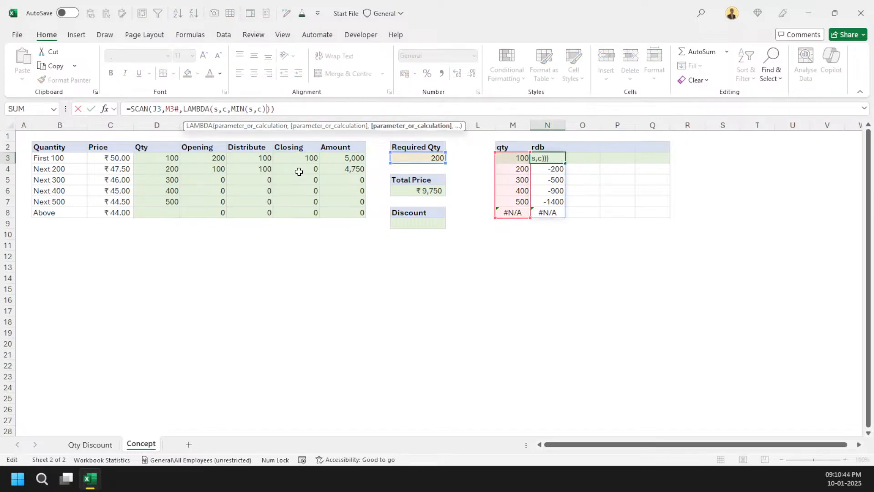
key(Left)
key(Left)
key(Left)
key(Left)
key(Left)
key(Left)
key(Left)
text(s -)
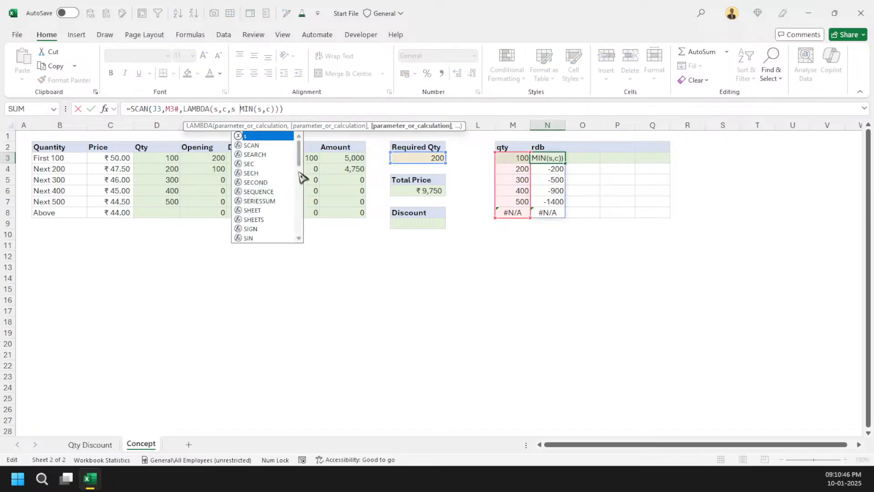
key(ctrl+Return)
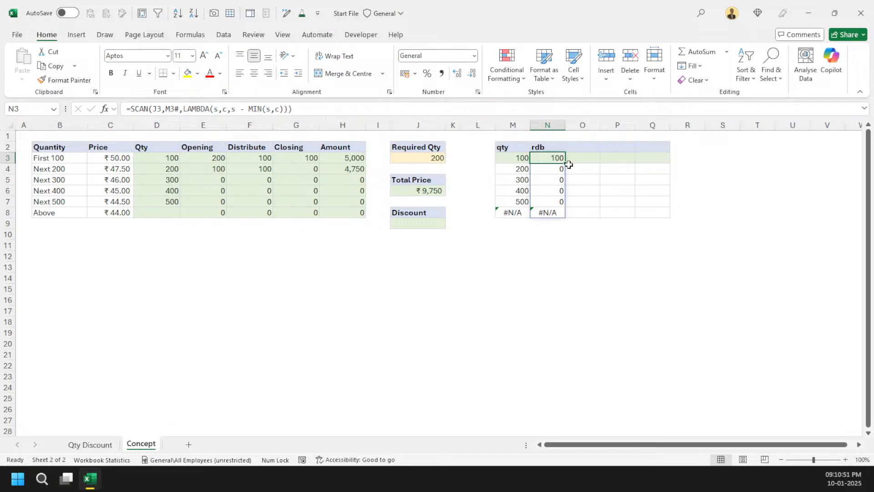
Replace the error in the qty column with empty text by changing M3 to =IFNA(--TEXTAFTER(B3:B8," "),"").
click(504, 160)
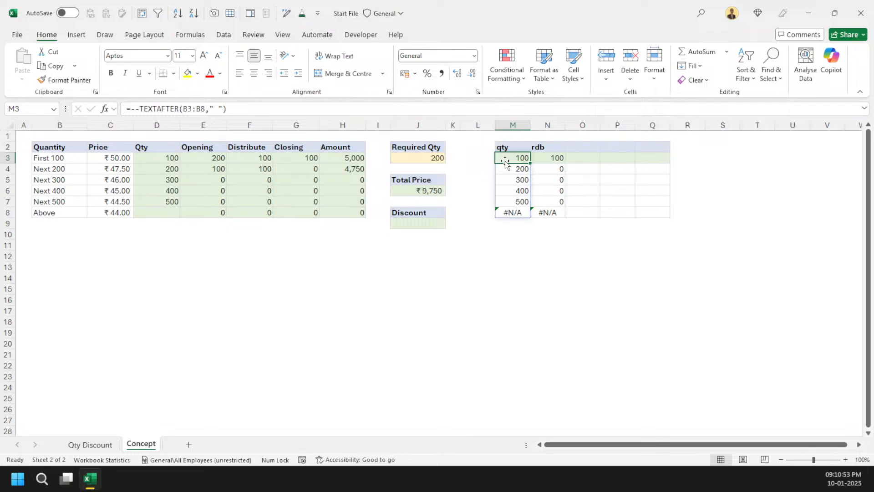
click(130, 108)
text(if)
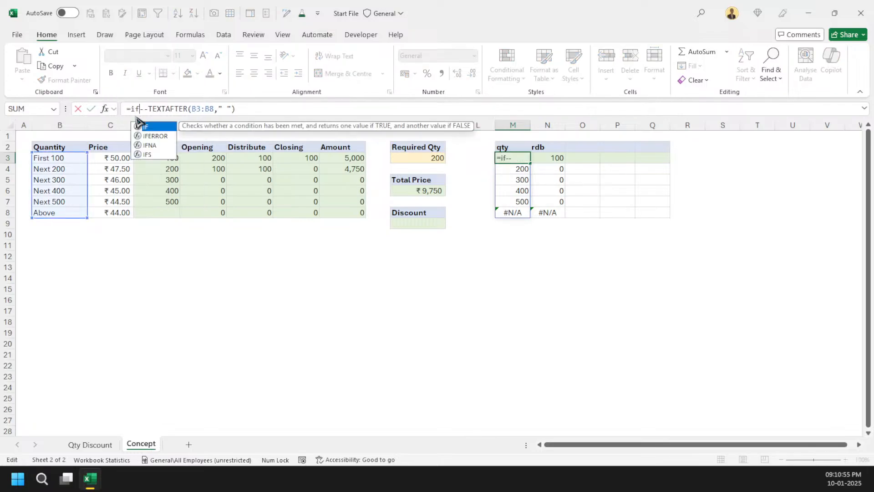
key(Tab)
key(End)
text(,)
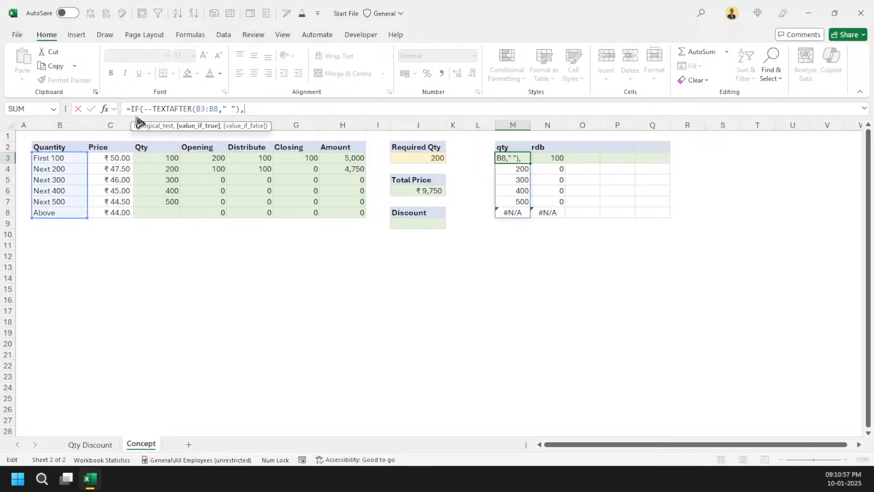
text(""))
key(Return)
click(516, 160)
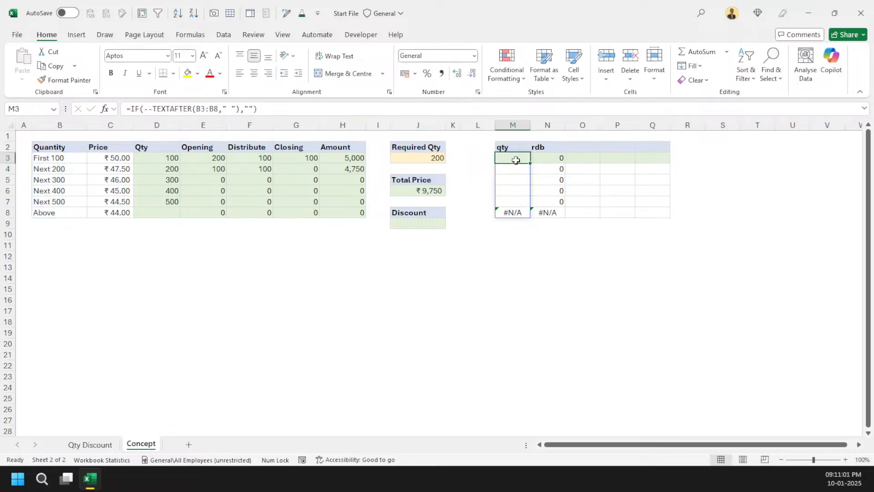
click(142, 109)
text(NA)
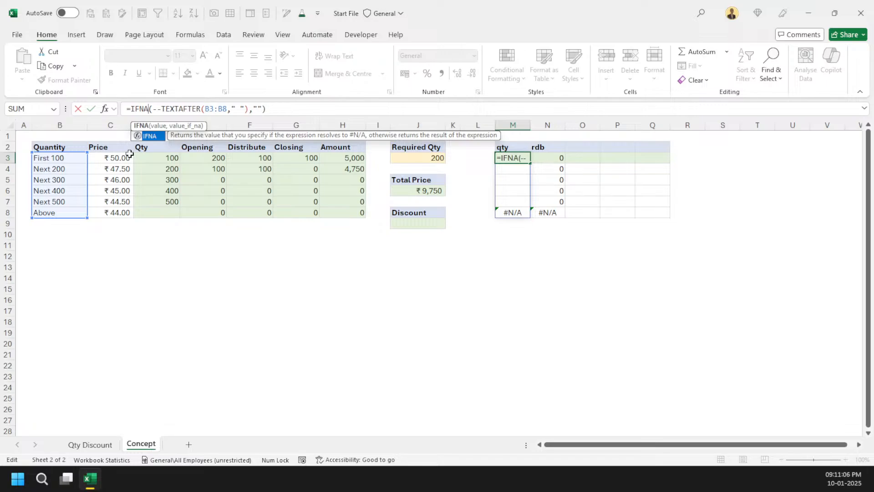
key(Return)
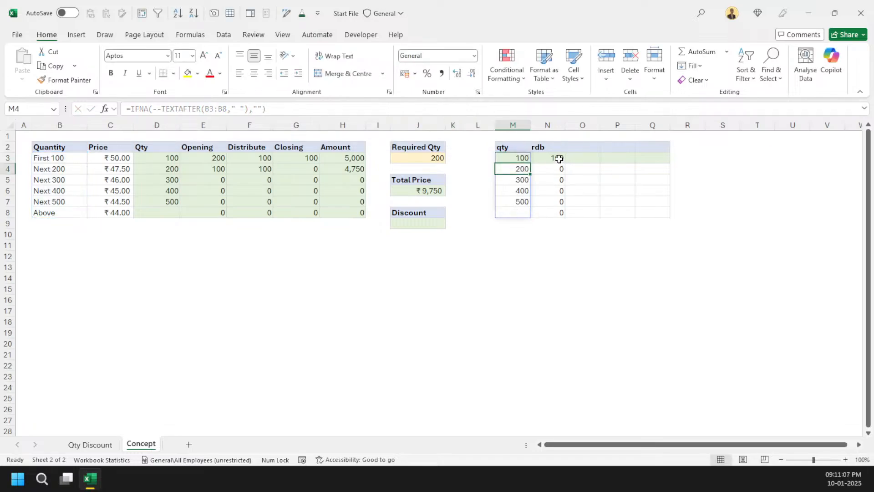
Set the required quantity in J3 to 500 and check the recalculated rdb column.
click(557, 160)
click(412, 158)
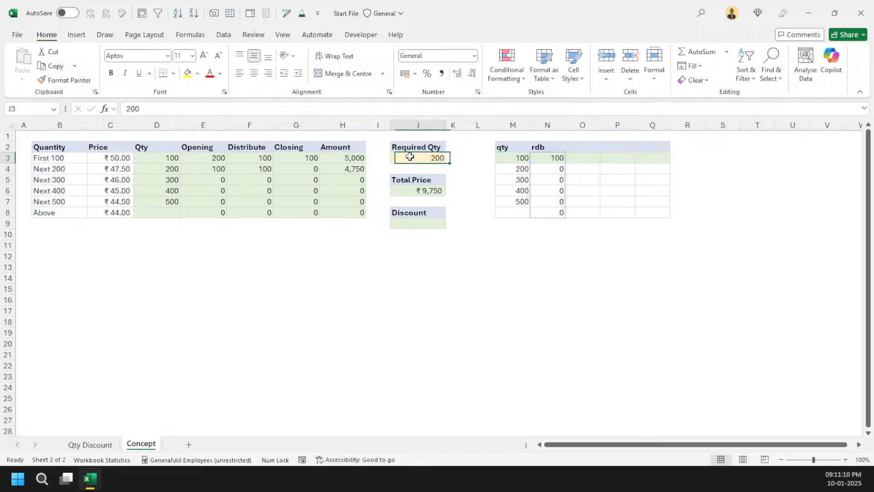
text(500)
key(ctrl+Return)
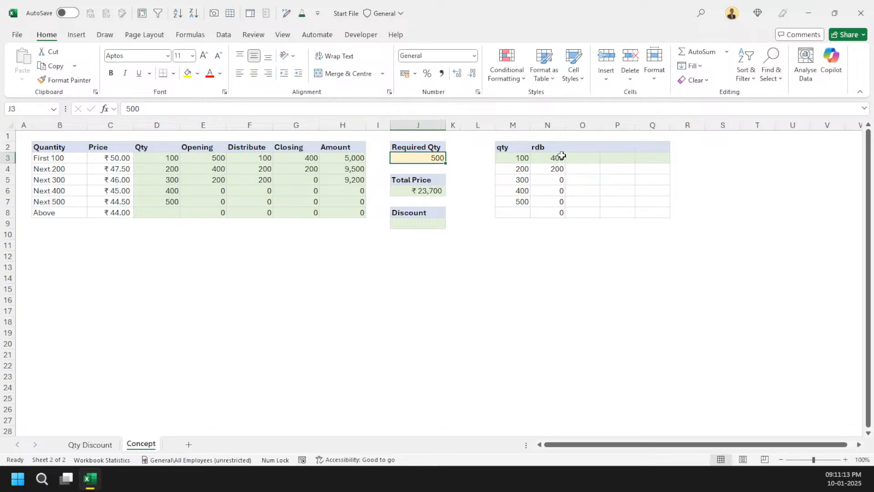
click(554, 171)
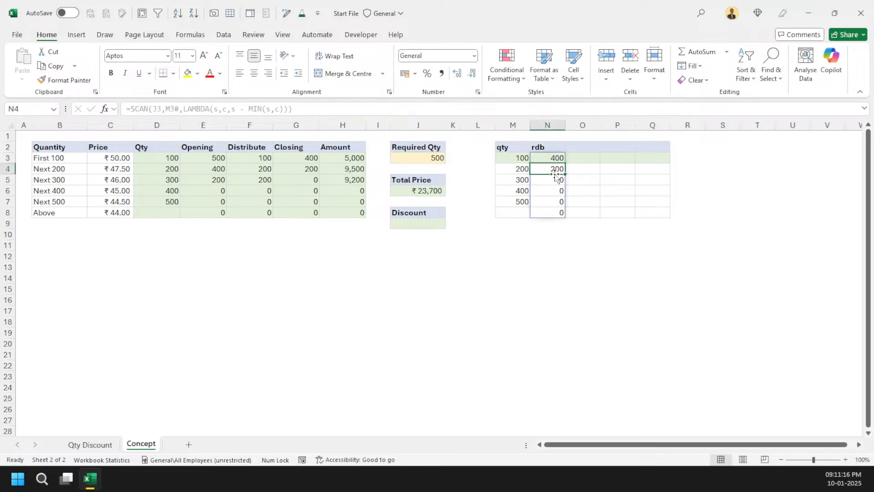
click(556, 157)
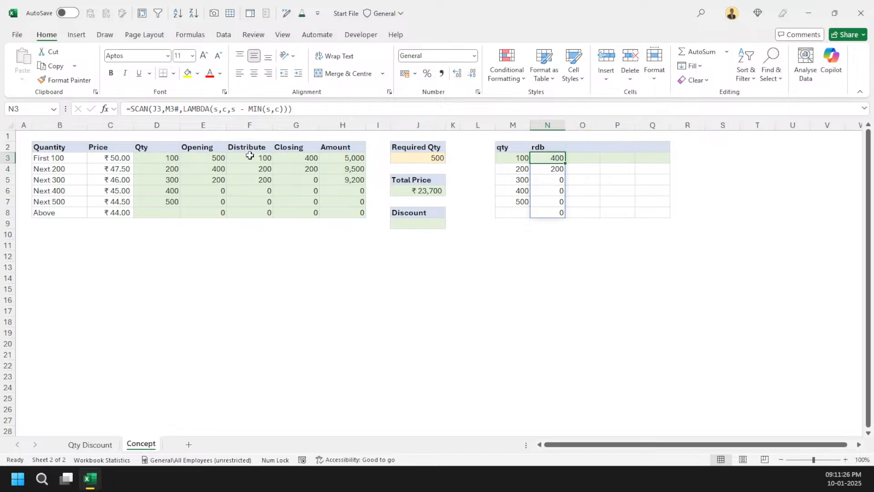
Review the Distribute values in F3:F8 and enter the header diff in O2.
drag(251, 158, 261, 213)
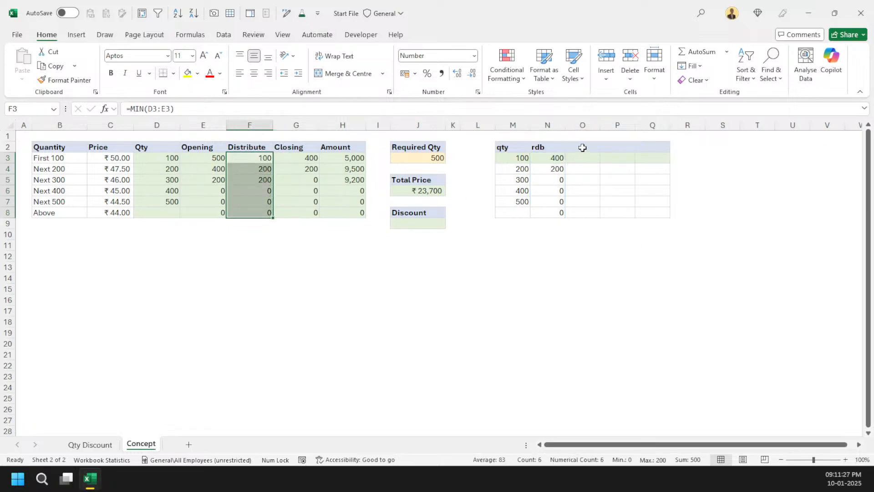
click(582, 147)
text(diff)
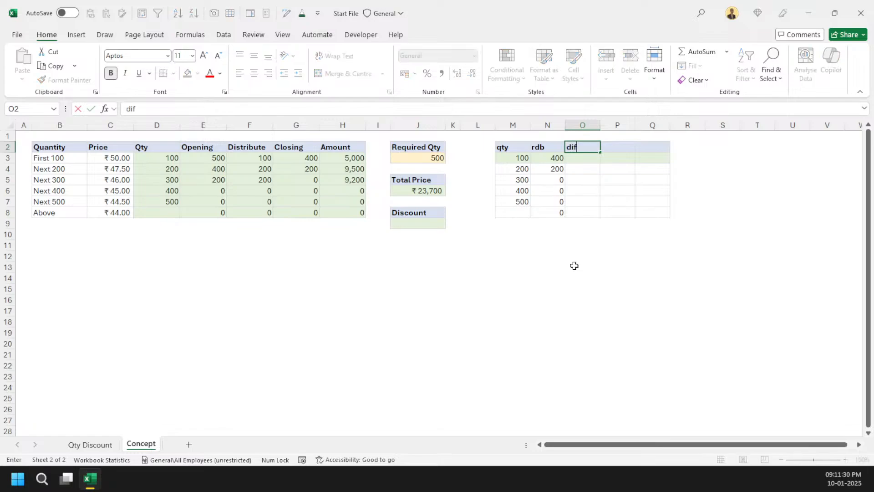
key(Return)
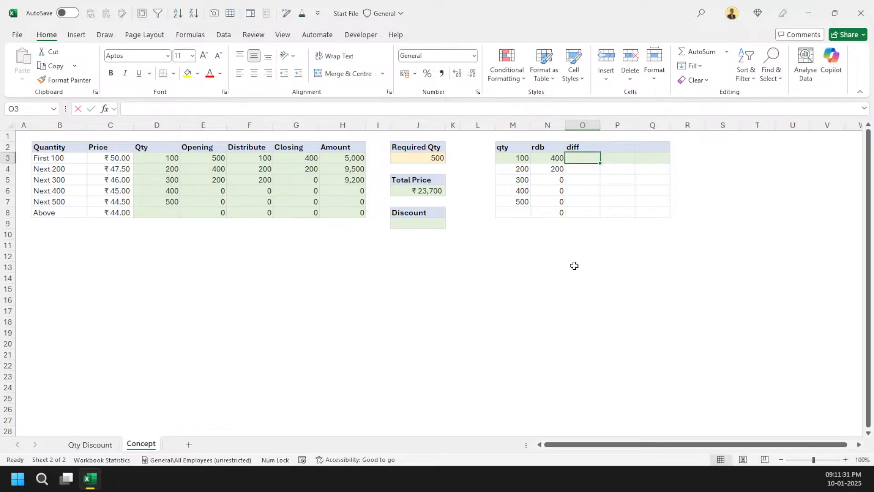
Calculate the quantity distributed to each slab in O3 with =VSTACK(J3,DROP(N3#,-1))-N3# and select the spilled range.
text(=vs)
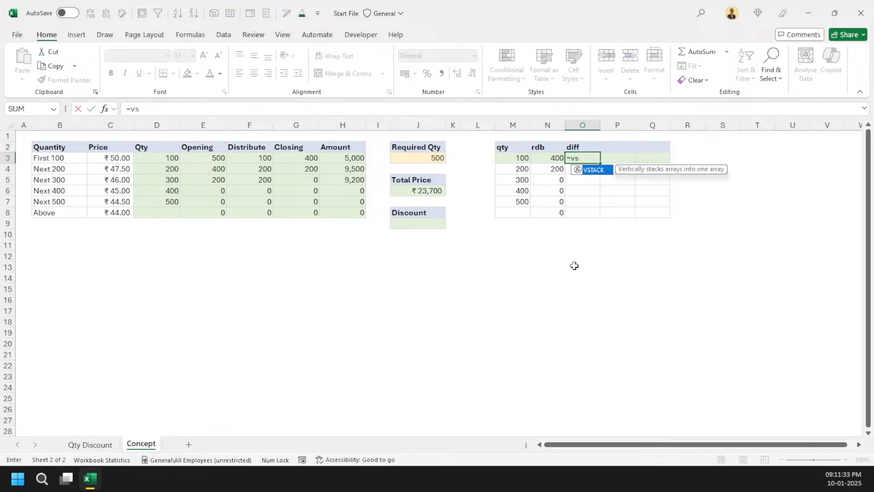
key(Tab)
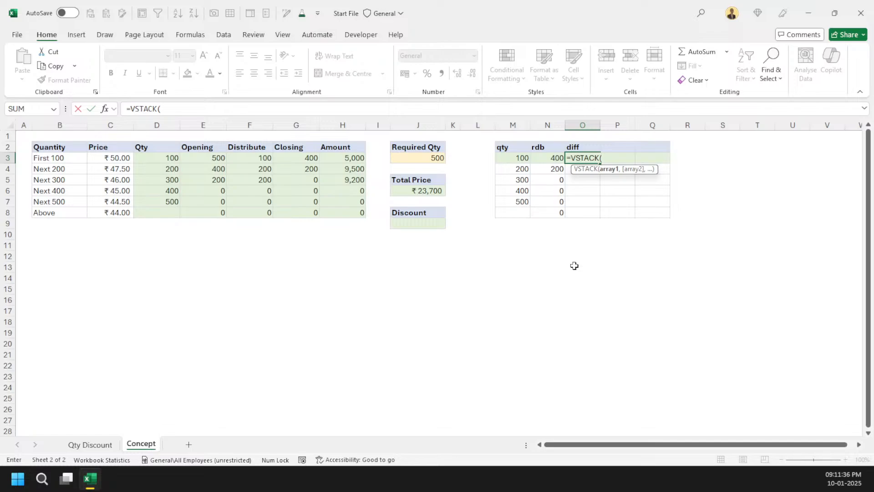
click(421, 158)
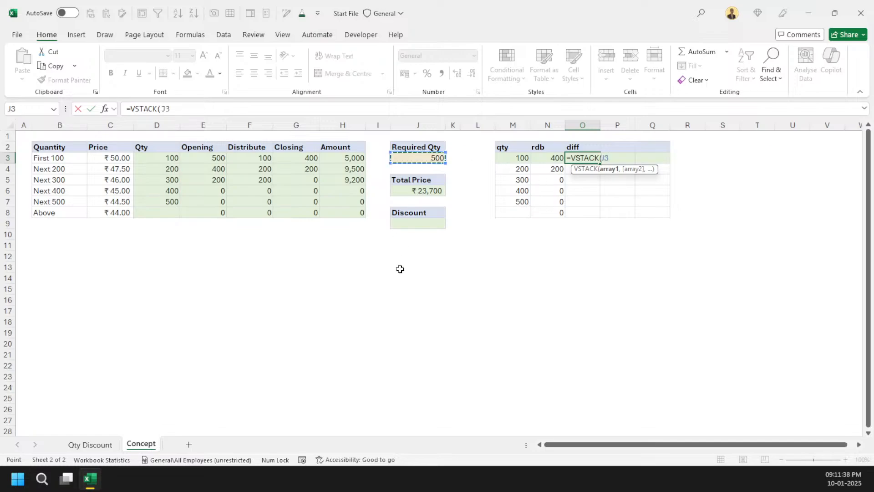
text(,drop)
key(Tab)
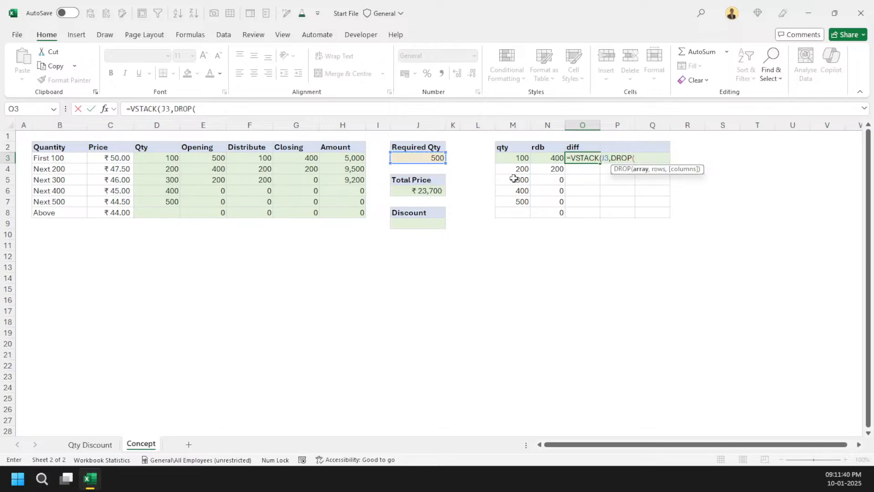
drag(540, 163, 539, 212)
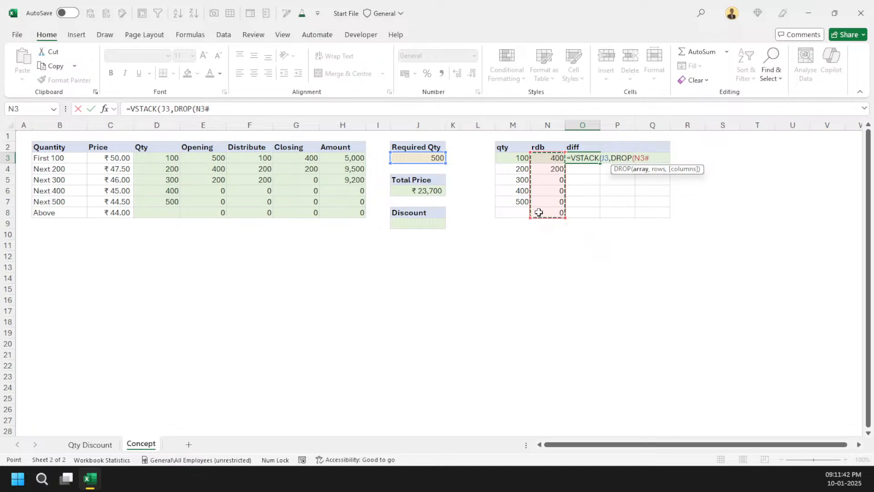
text(,)
text(-1)))
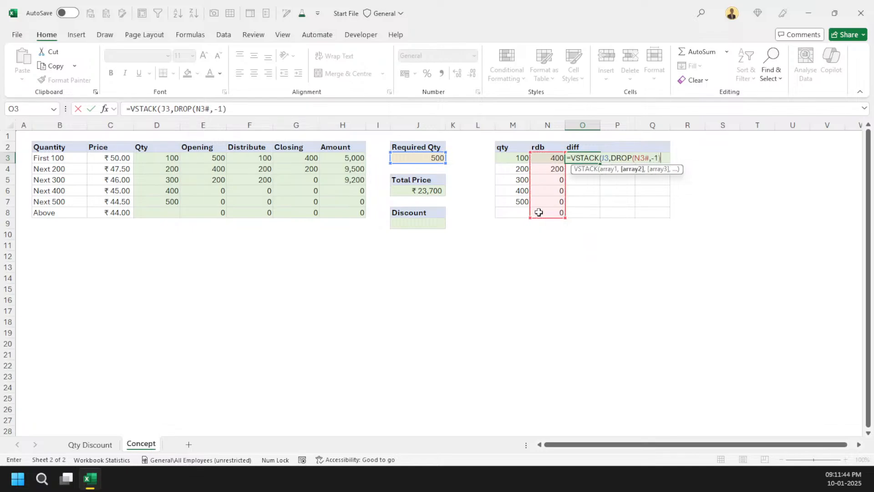
text(-)
drag(555, 160, 553, 214)
key(ctrl+Return)
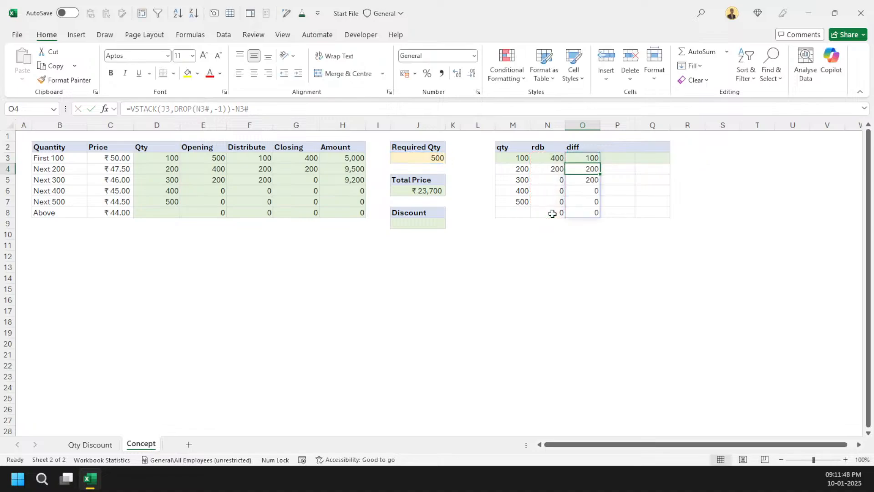
click(617, 190)
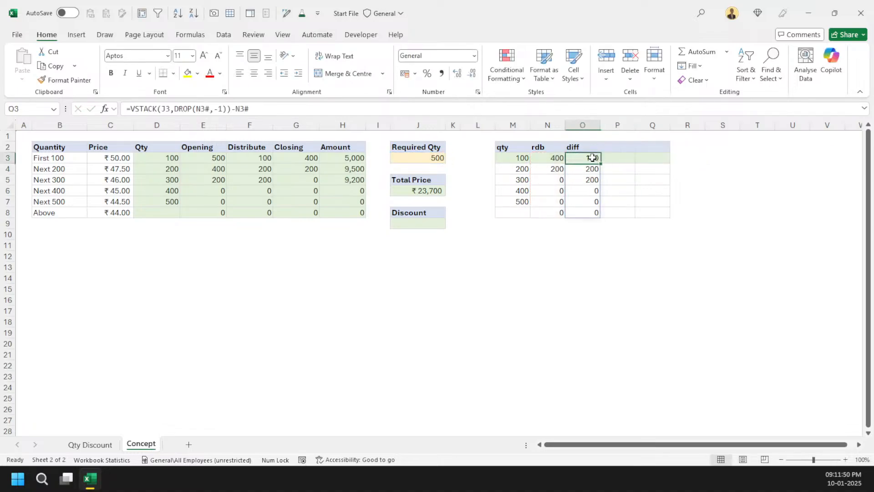
drag(591, 157, 580, 213)
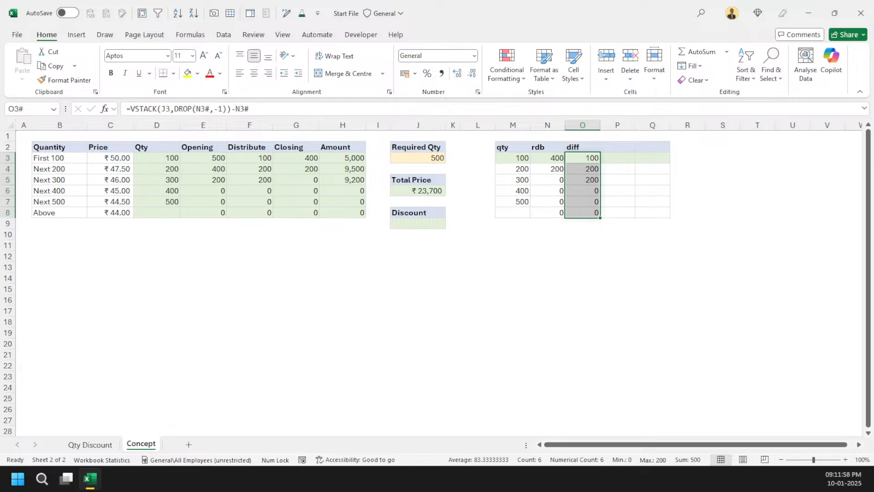
Compare the rdb values in N3:N8 with the Distribute values in F3:F8.
key(ctrl+2)
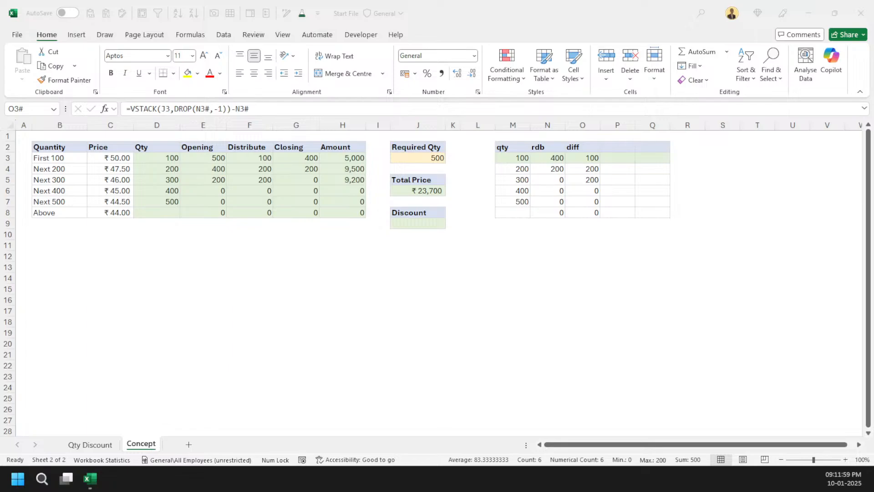
key(Escape)
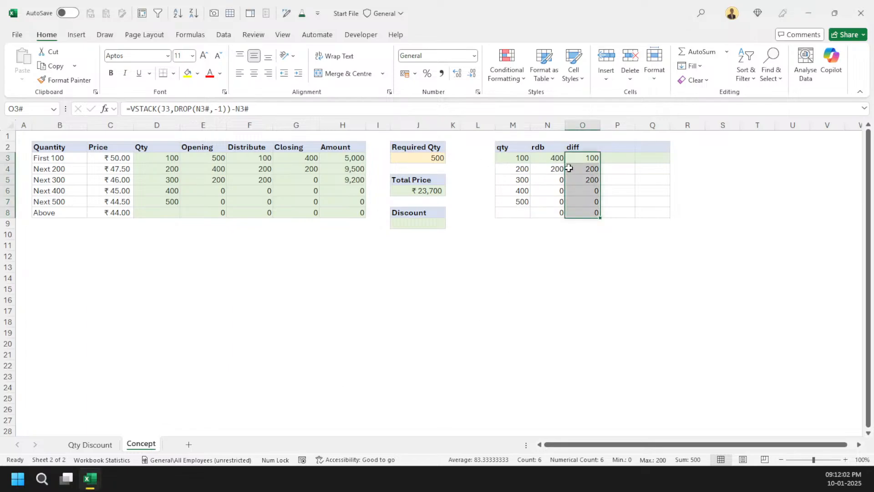
drag(553, 158, 552, 211)
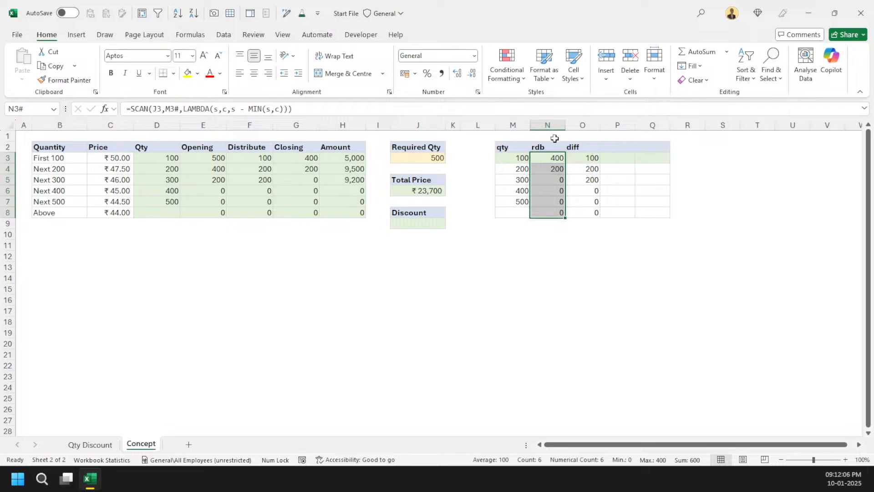
drag(263, 160, 266, 213)
Write the explanatory note Opening - Distribute = Closing in E13 below the slab table.
click(211, 272)
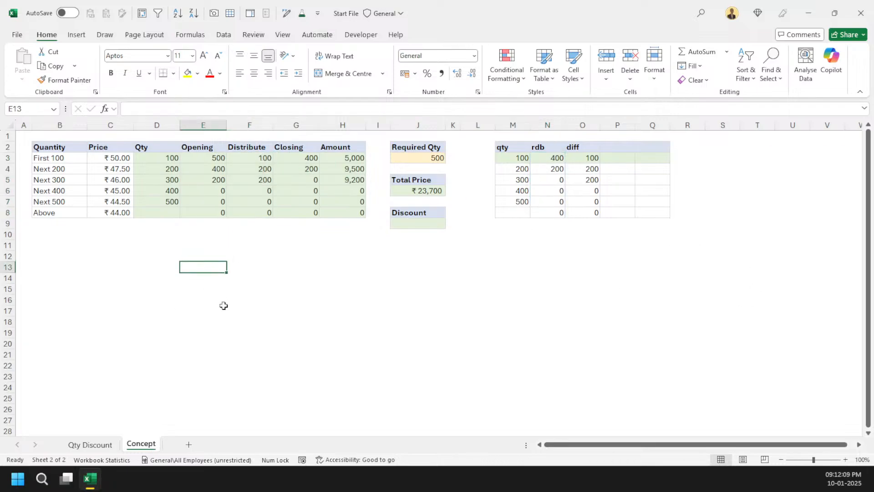
text(pe)
key(Escape)
text(Opening)
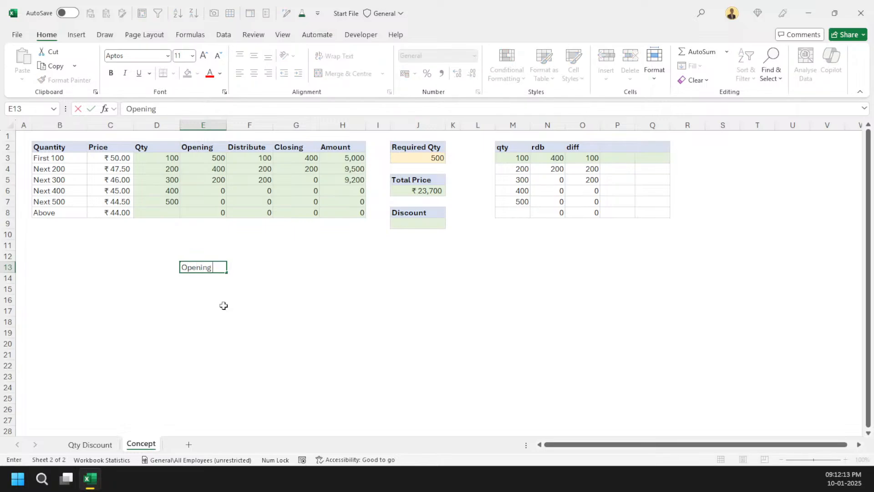
text( - Distribute = Cl)
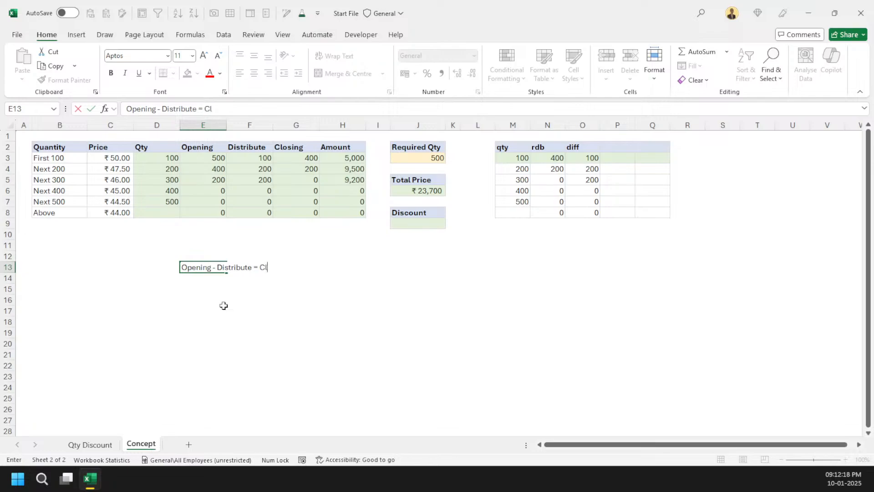
text(osing)
key(Return)
key(Up)
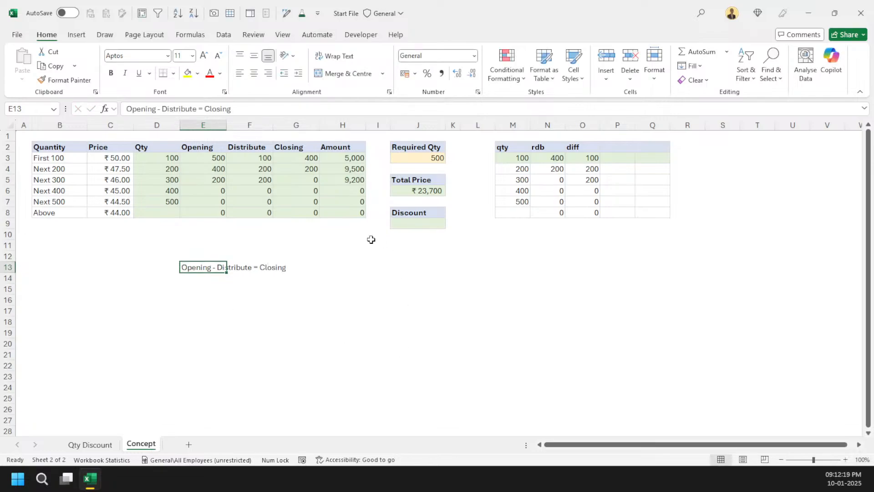
Shorten the diff formula in O3 to =VSTACK(J3,DROP(N3#,-1)) and compare its results with the Opening values in E3:E8.
click(548, 159)
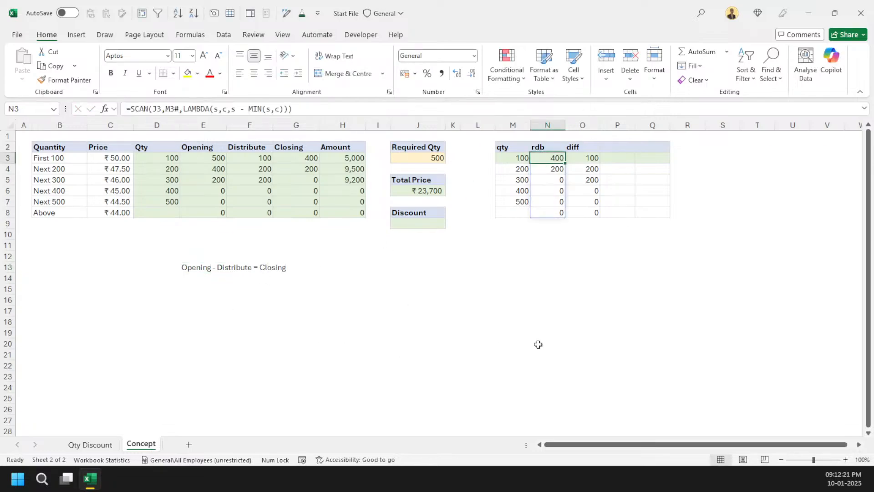
scroll(592, 310, down, 1)
scroll(523, 277, up, 1)
click(591, 158)
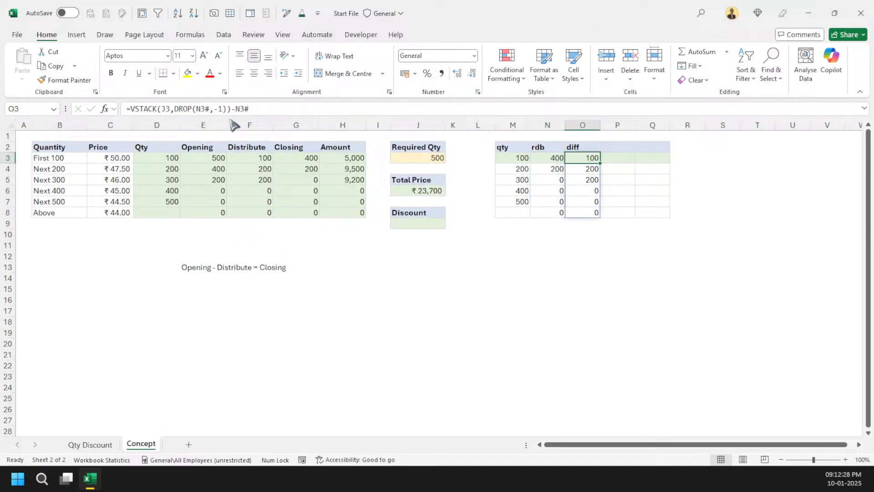
drag(232, 109, 287, 115)
key(BackSpace)
key(Return)
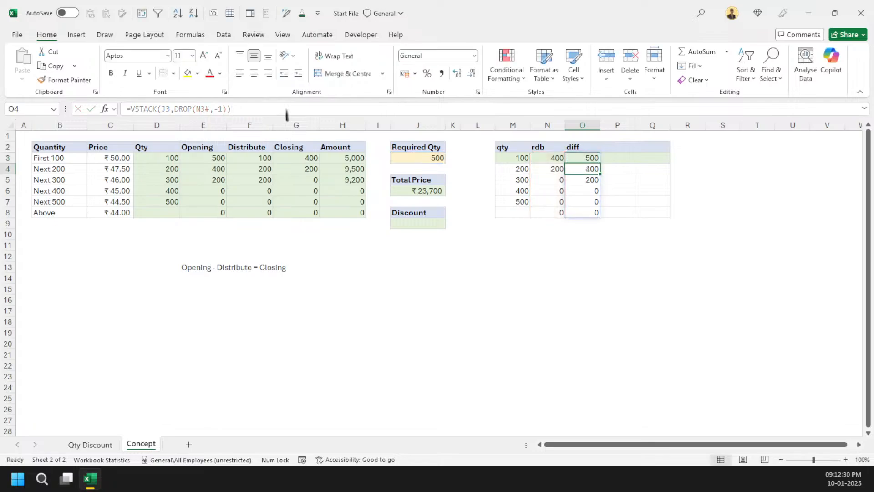
drag(205, 155, 205, 212)
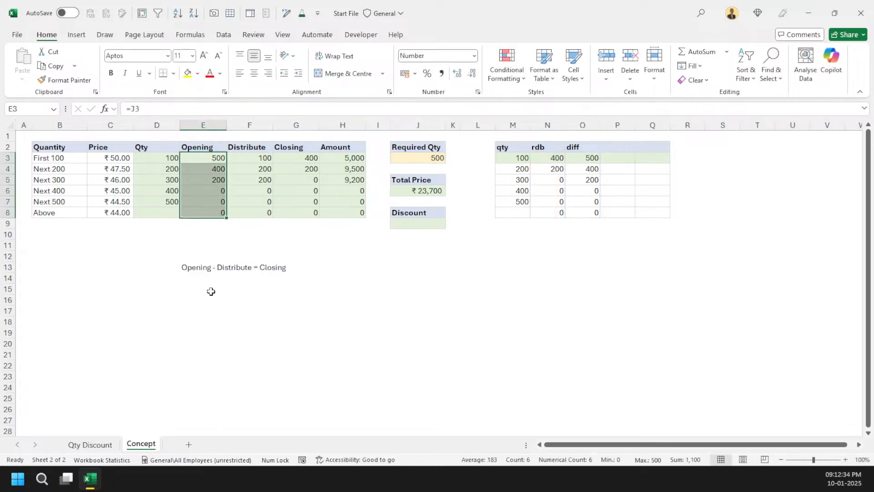
Write a second note, Opening - Closing = Distribute, in E14.
click(196, 281)
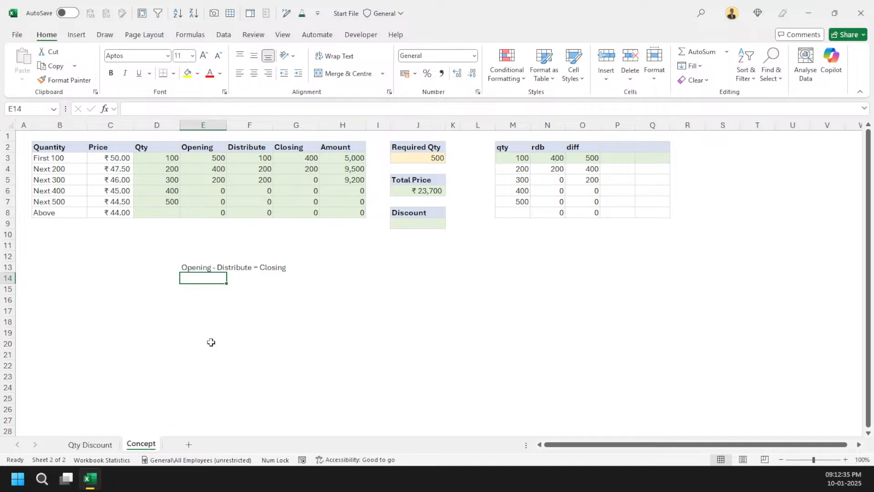
text(Opening - Distribute = Closing)
key(Escape)
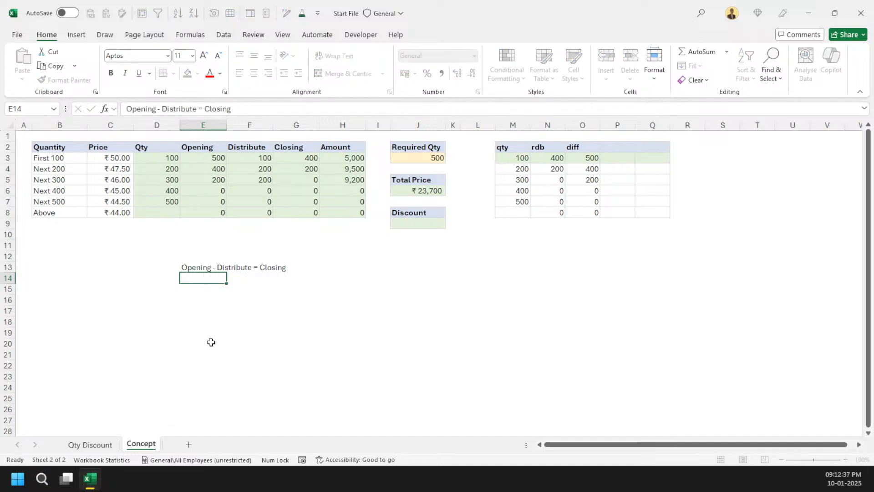
text(Clsoing -)
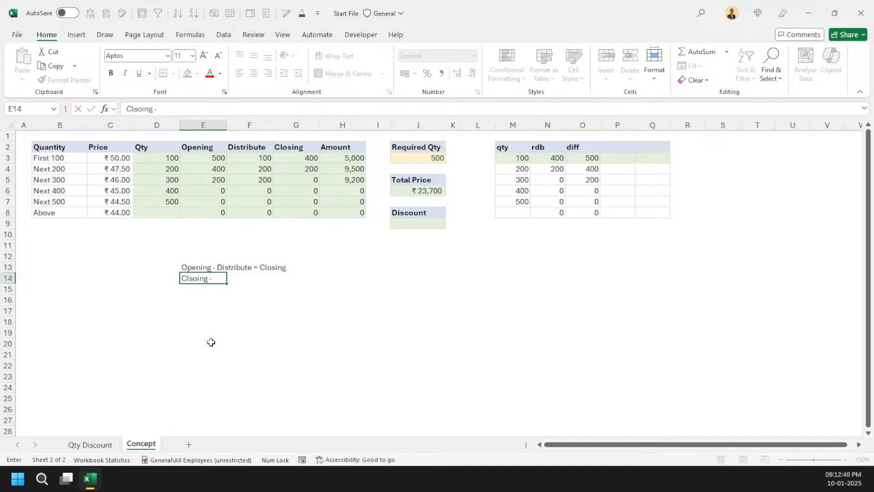
key(Escape)
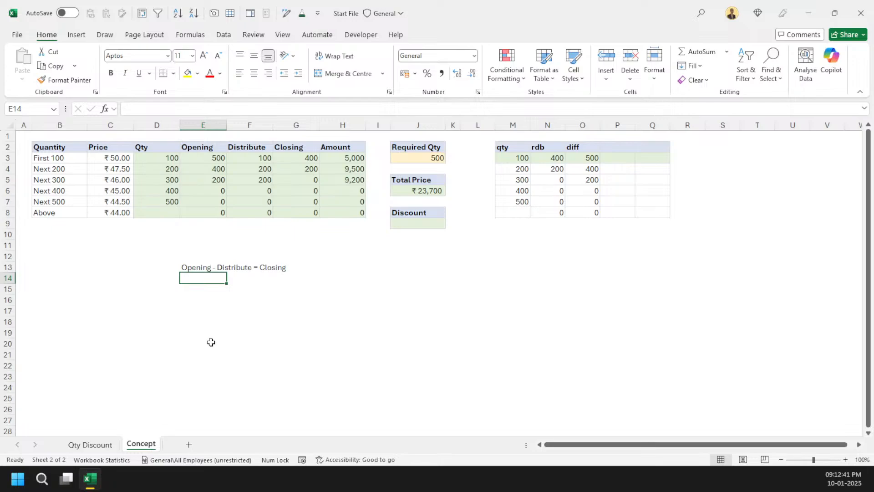
text(Opening)
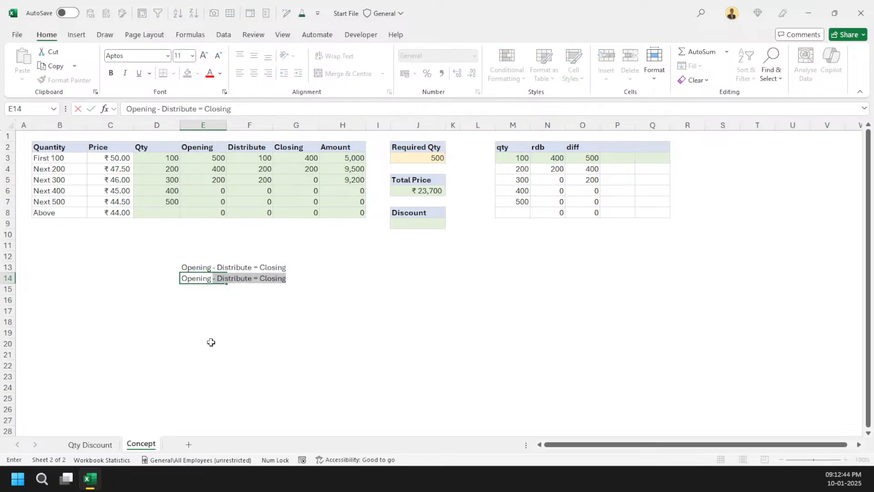
text( - Cloasing)
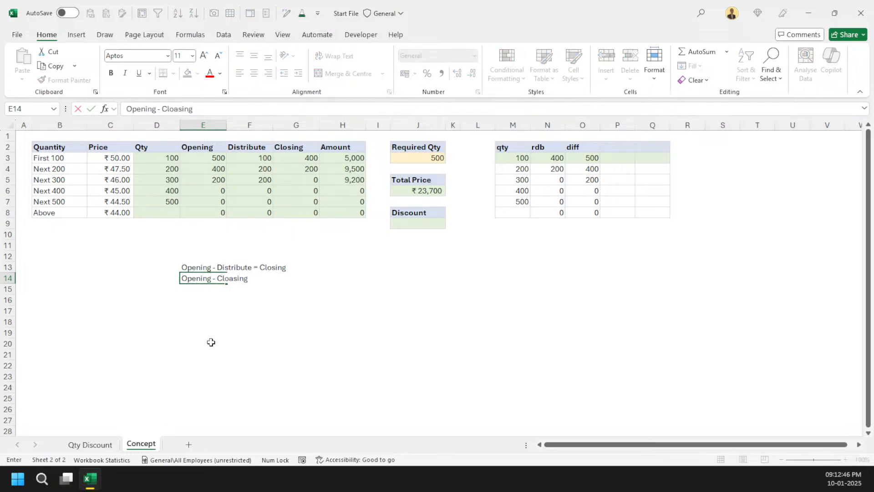
text(sing = Distribute)
key(Return)
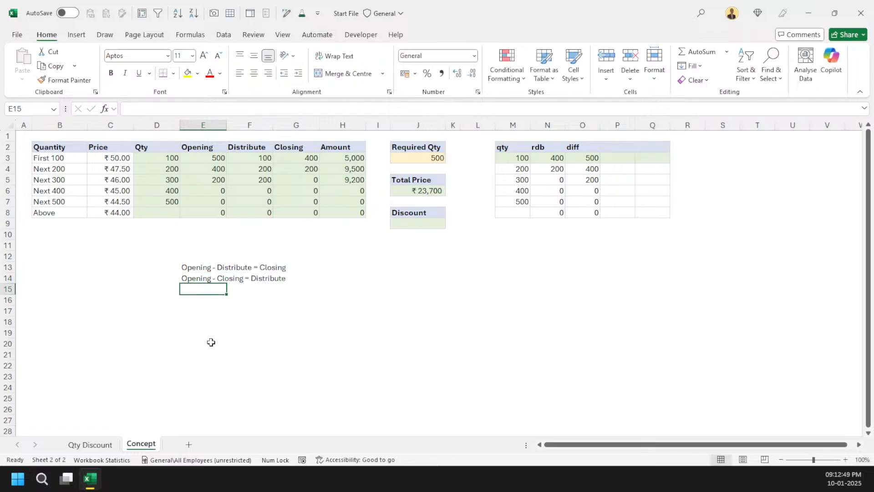
drag(191, 278, 276, 279)
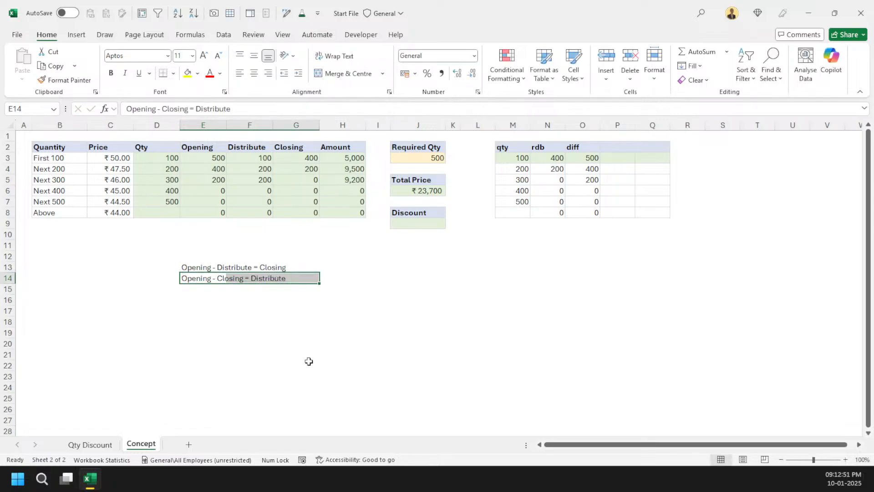
Subtract the rdb array from the opening quantities by changing O3 to =VSTACK(J3,DROP(N3#,-1)) - N3#, and select the spilled diff range.
click(588, 159)
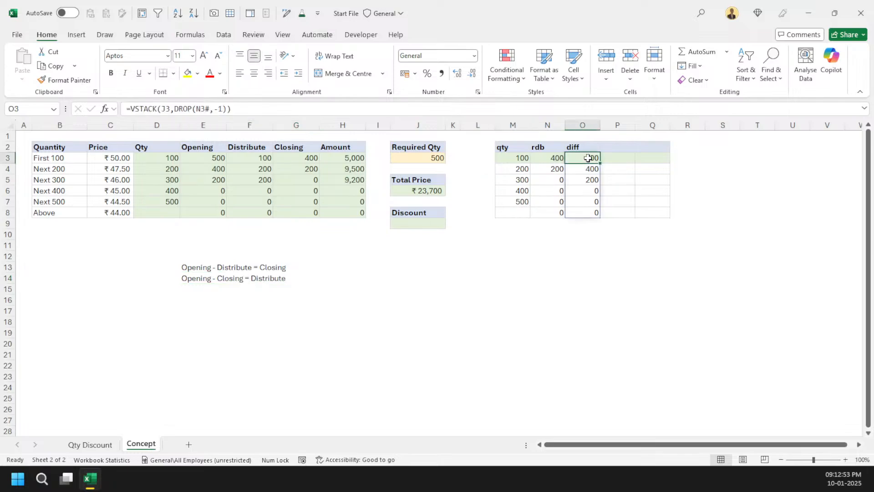
drag(131, 110, 271, 112)
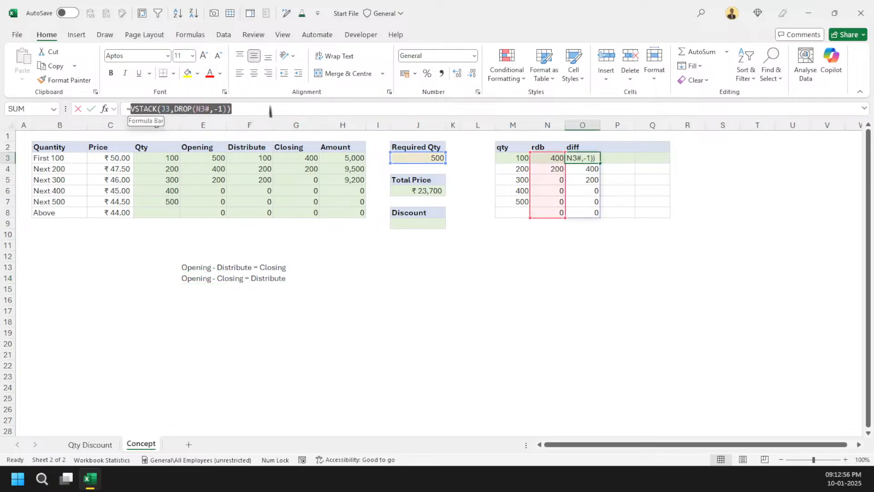
click(288, 113)
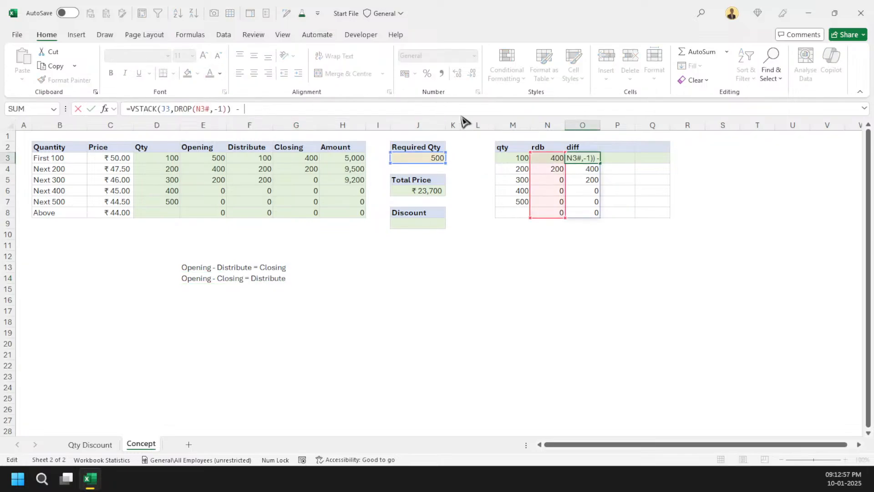
drag(558, 159, 558, 213)
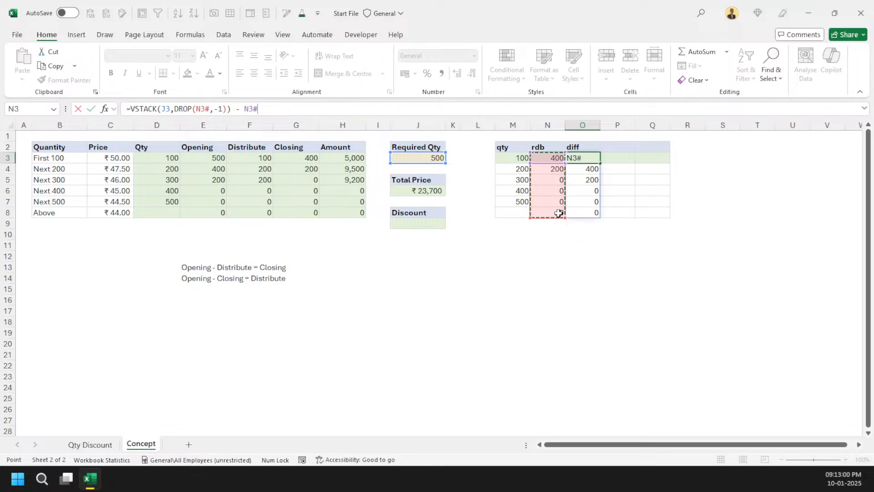
key(Return)
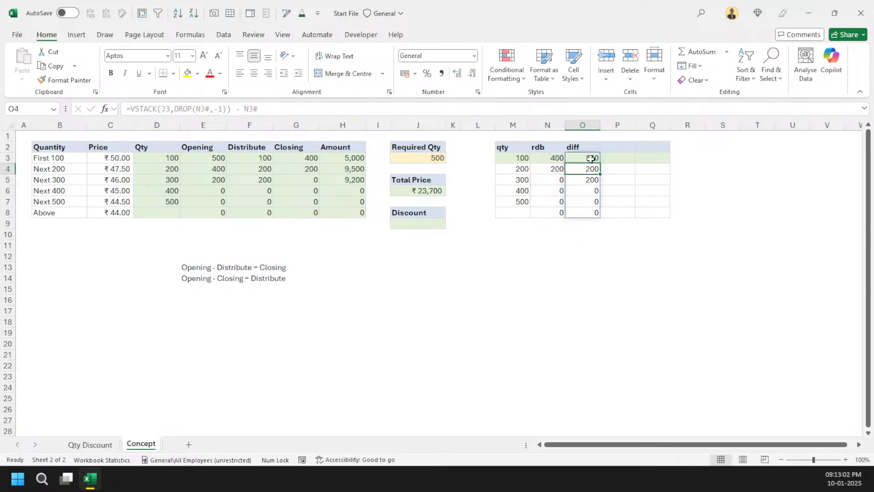
drag(591, 160, 589, 211)
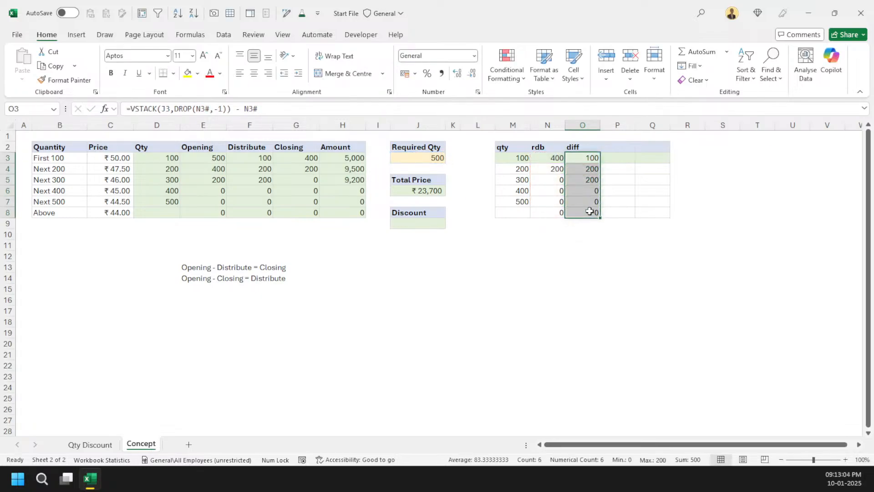
Enter the header amt in P2 and calculate the amount per slab in P3 with =O3#*C3:C8.
click(620, 149)
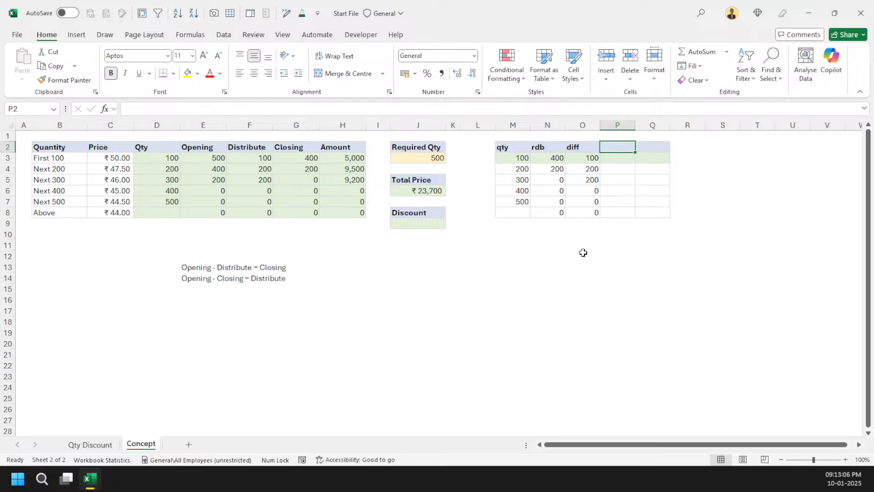
text(amt)
key(Return)
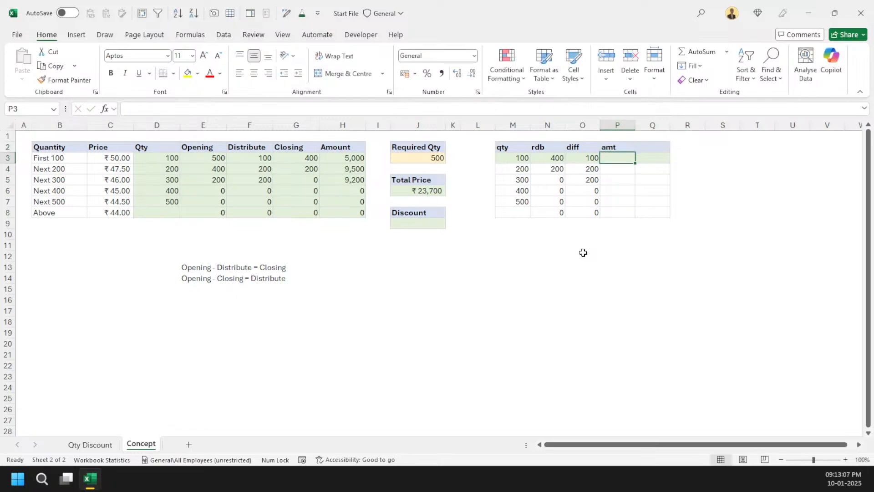
text(=O3#*)
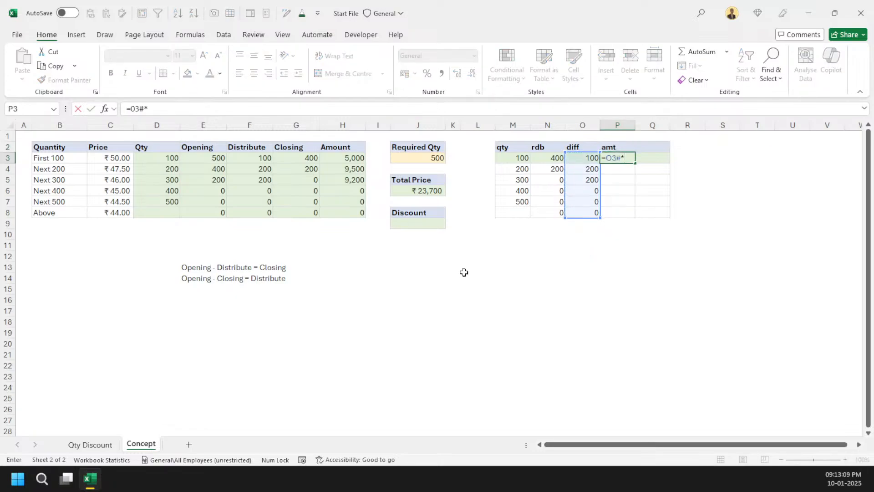
drag(116, 160, 118, 210)
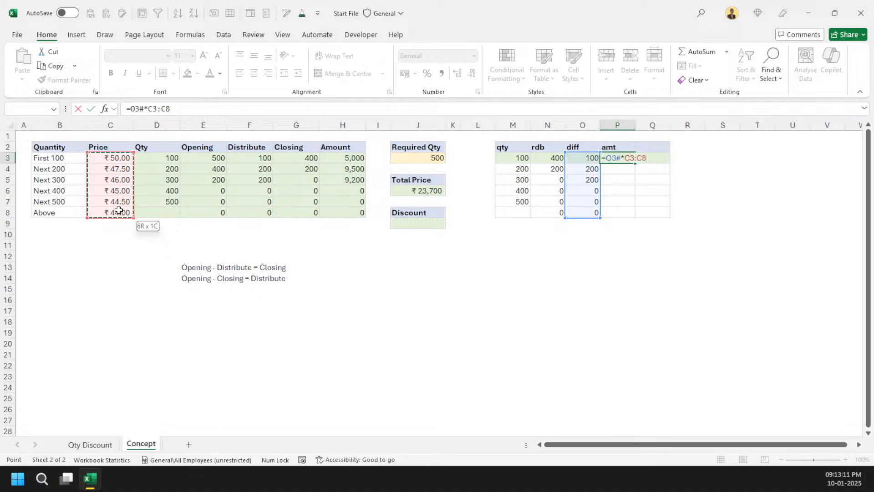
key(Return)
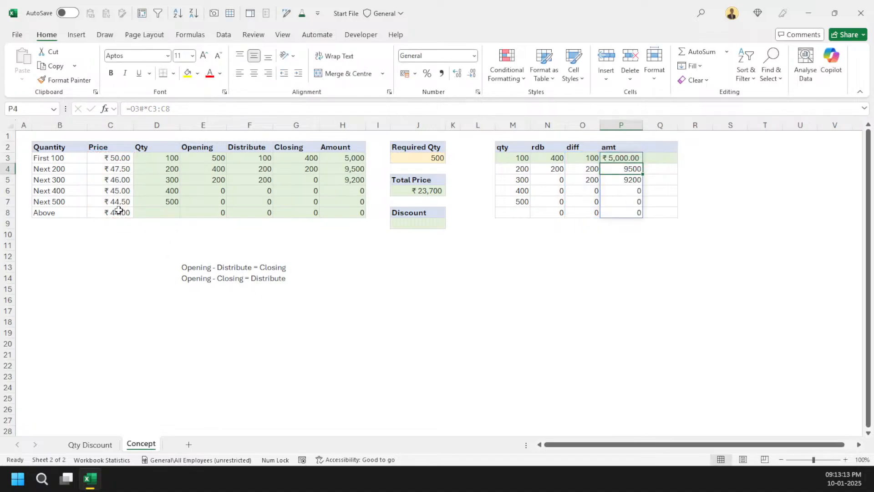
Total the slab amounts in P1 with =SUM(P3#) and show the total without decimals.
key(Up)
key(Up)
key(Up)
text(=)
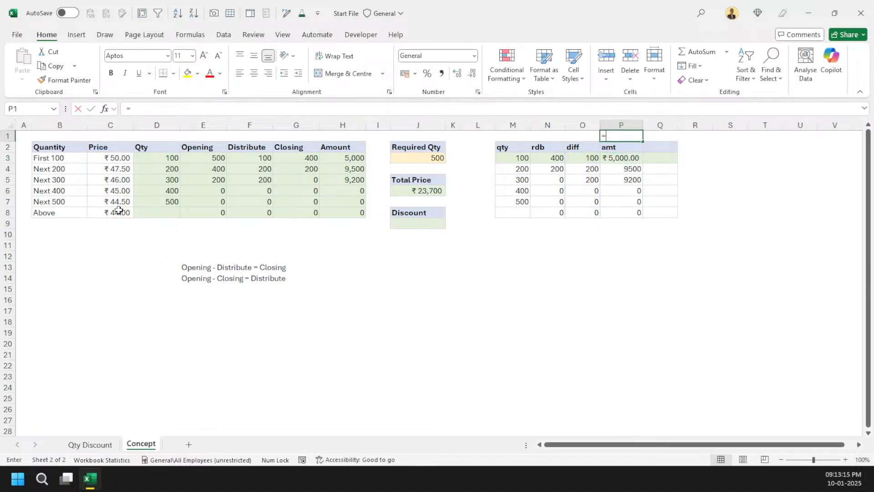
text(sum)
key(Tab)
key(Down)
key(Down)
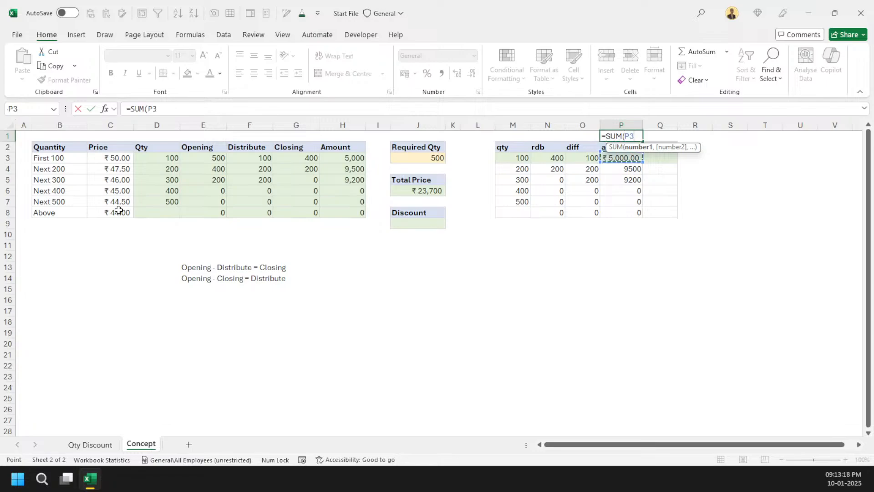
text(#))
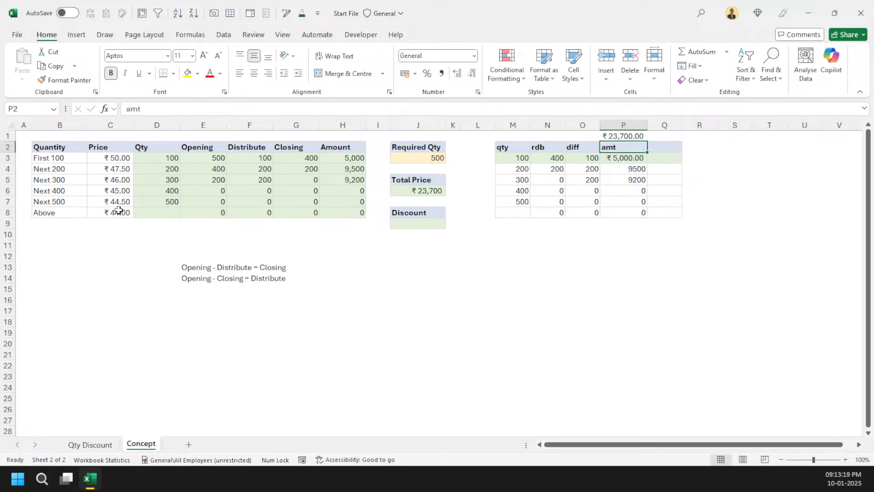
key(Up)
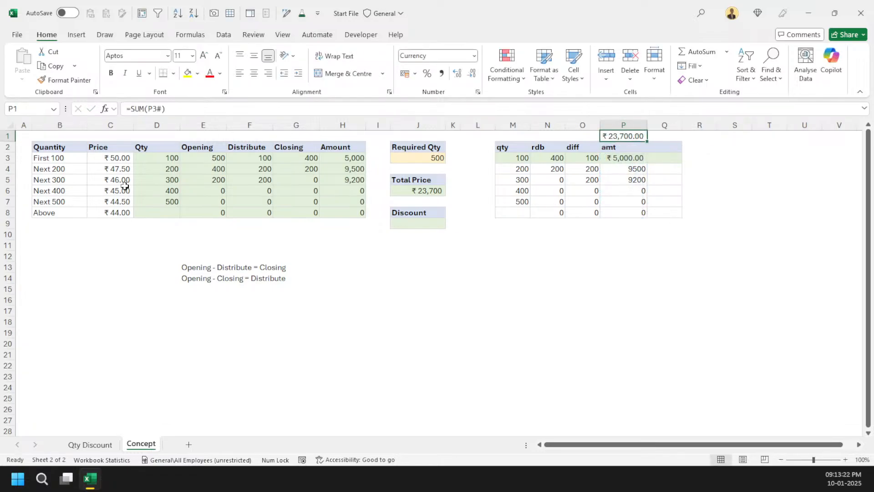
click(472, 73)
click(472, 72)
Format the spilled amt values in P3:P8 as currency with no decimal places.
drag(627, 158, 624, 215)
key(ctrl+shift+3)
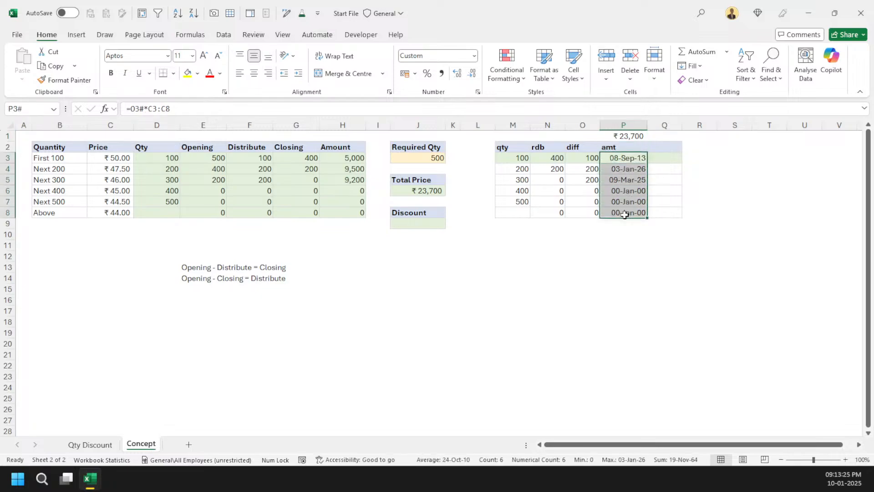
key(ctrl+shift+4)
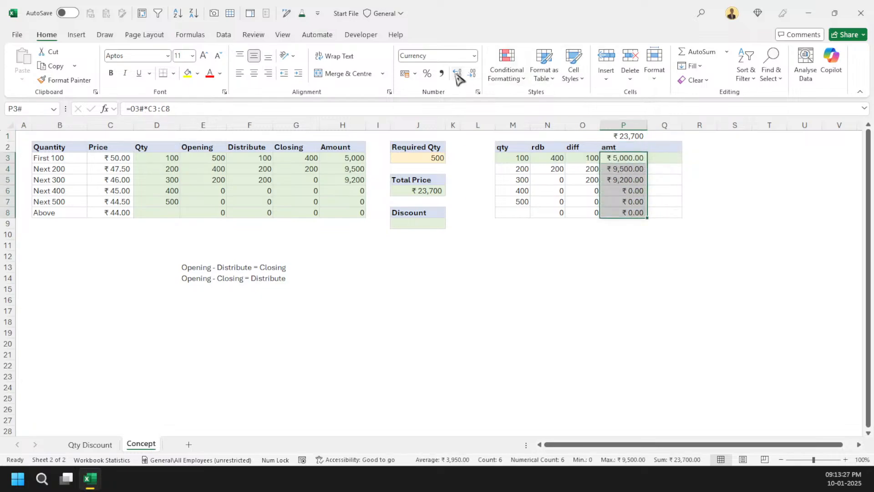
click(472, 73)
click(472, 73)
Set the required quantity in J3 to 1600 and select the recalculated amt range P3:P8.
click(414, 158)
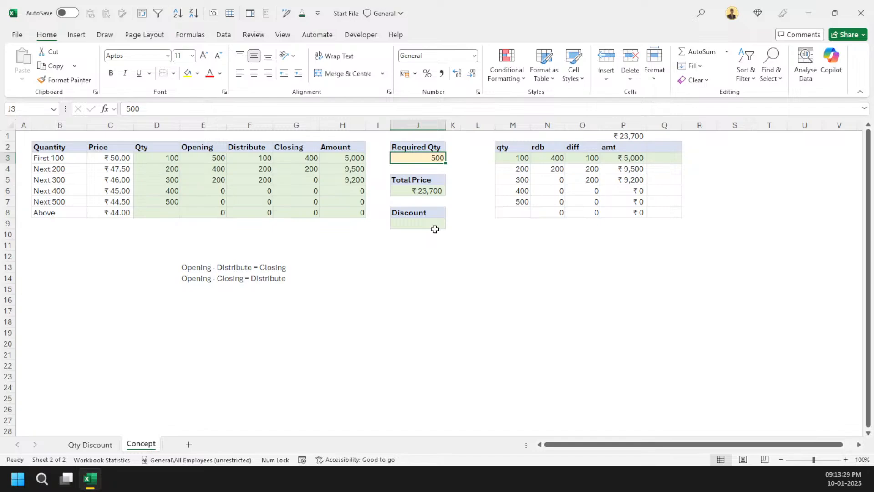
text(1600)
key(ctrl+Return)
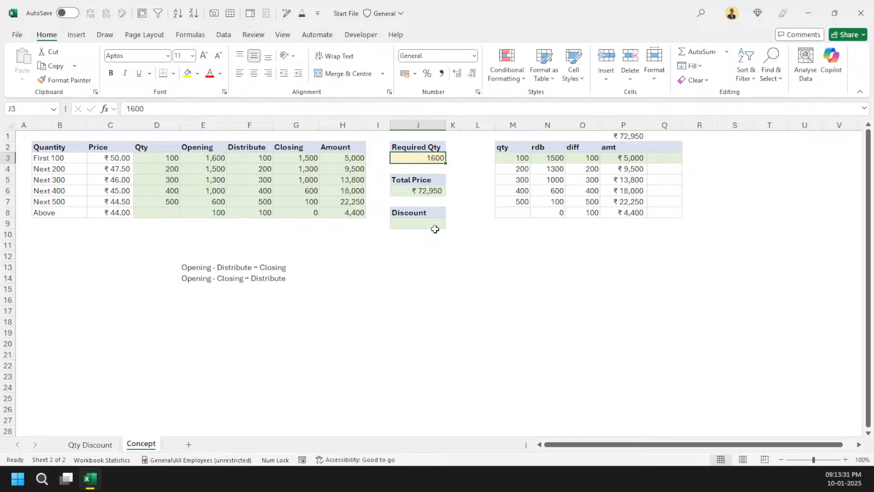
click(627, 212)
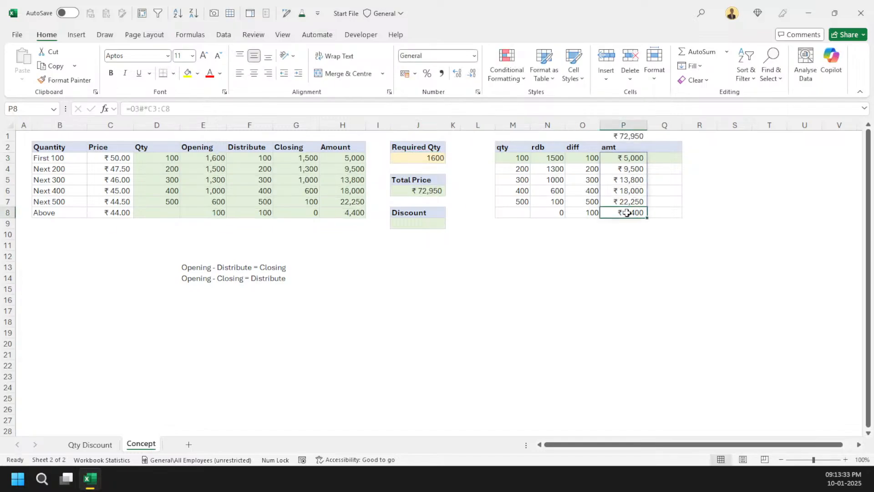
drag(627, 213, 633, 161)
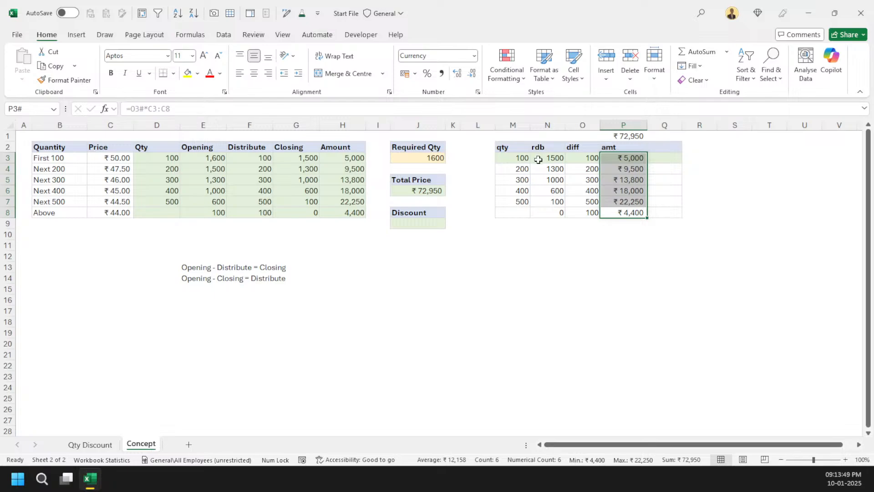
Copy the total formula from P1 and paste it unchanged into the Total Price cell J6 with the Paste Exact Formula command.
click(635, 135)
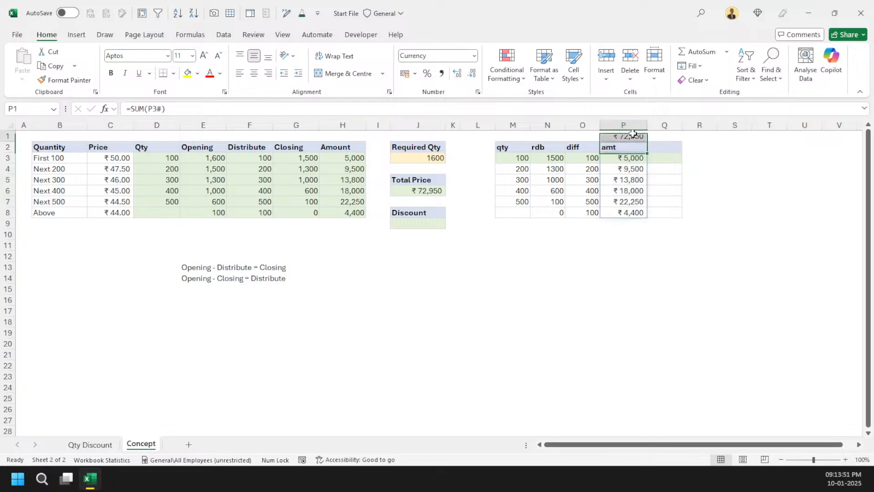
key(ctrl+c)
click(437, 195)
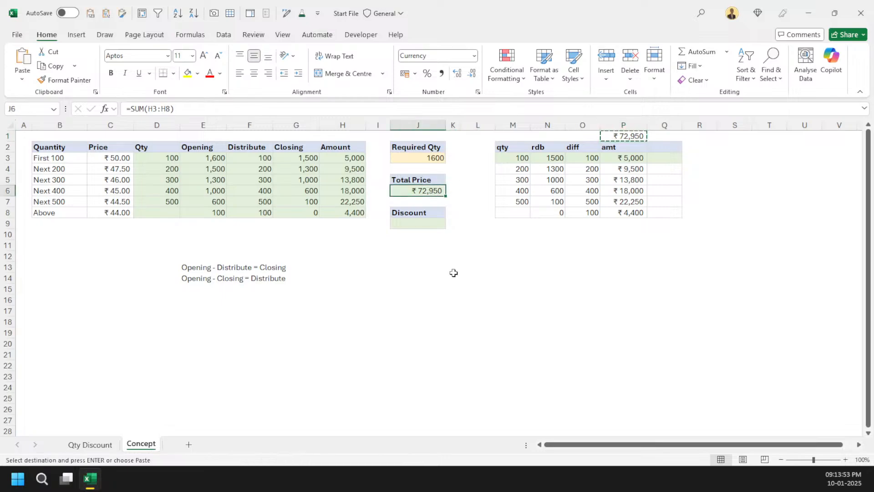
key(ctrl+alt+v)
key(Escape)
key(ctrl+shift+p)
text(pe)
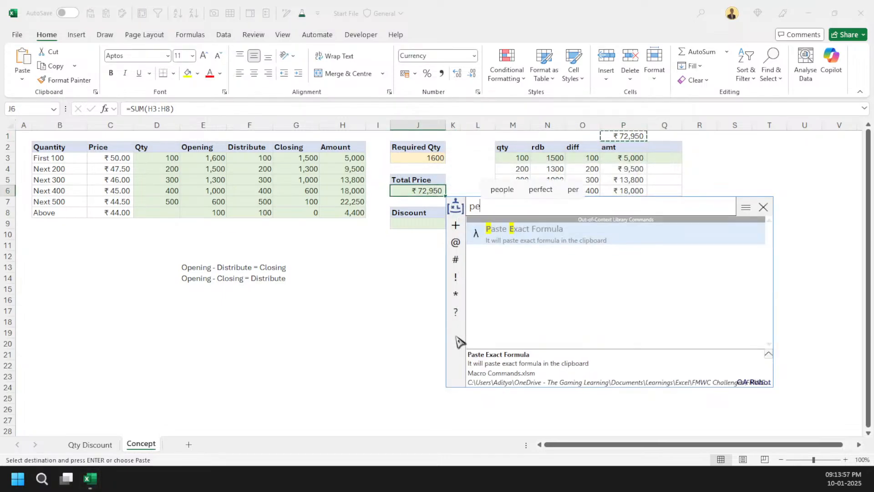
text(f)
key(Return)
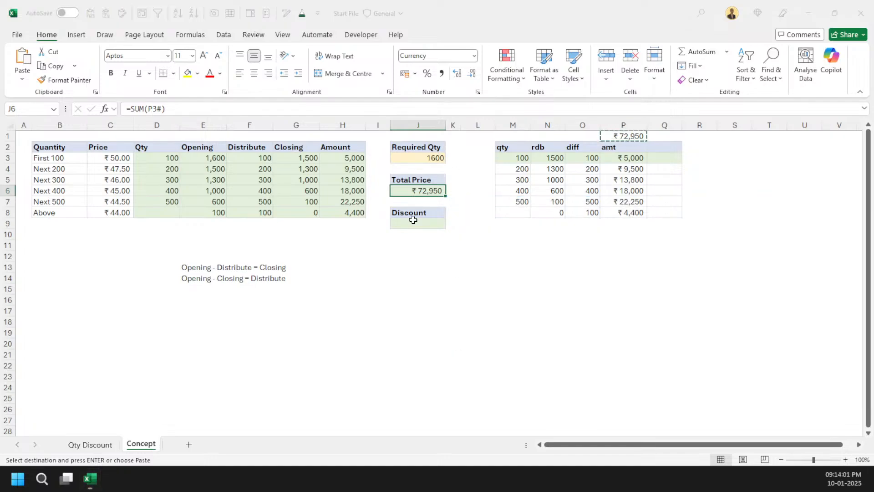
Generate a LET statement for J6 from its formula precedents, reviewing the steps from _price to _totalPrice before accepting it.
key(ctrl+shift+p)
text(let)
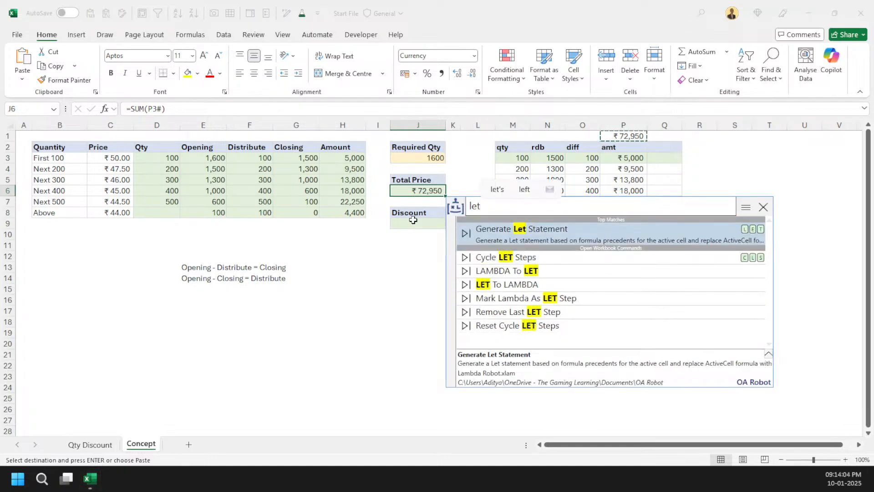
key(Return)
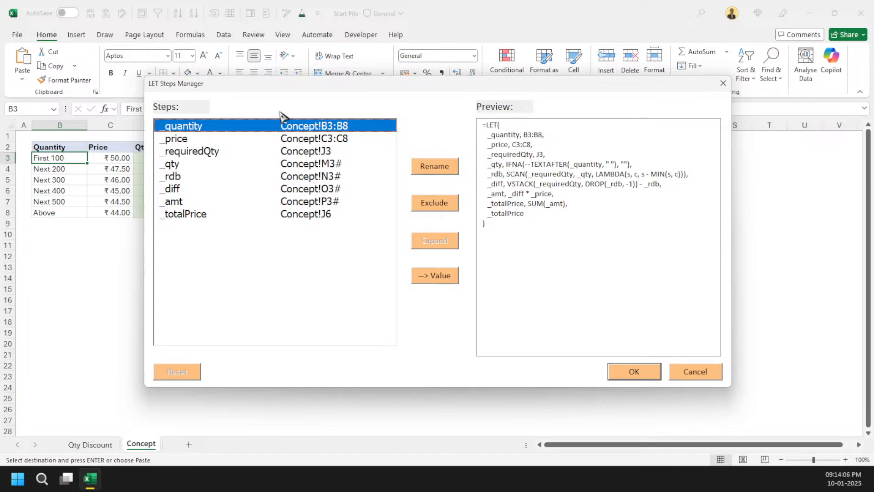
drag(332, 84, 447, 160)
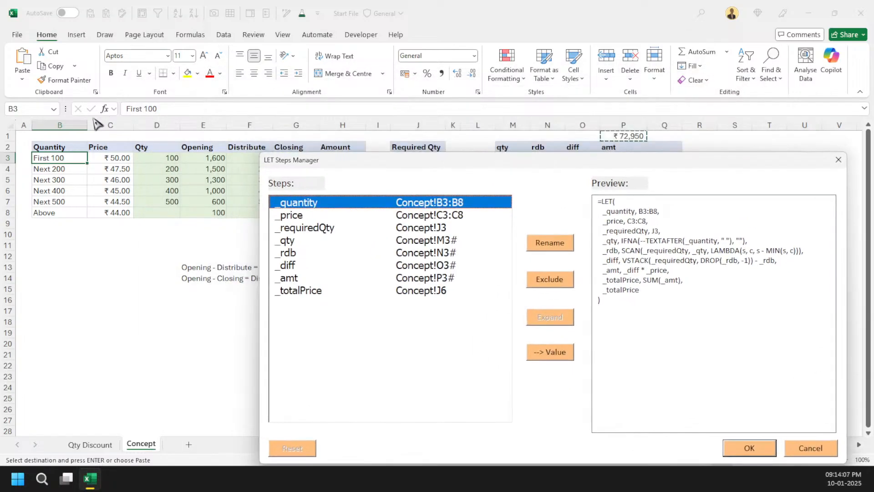
click(436, 216)
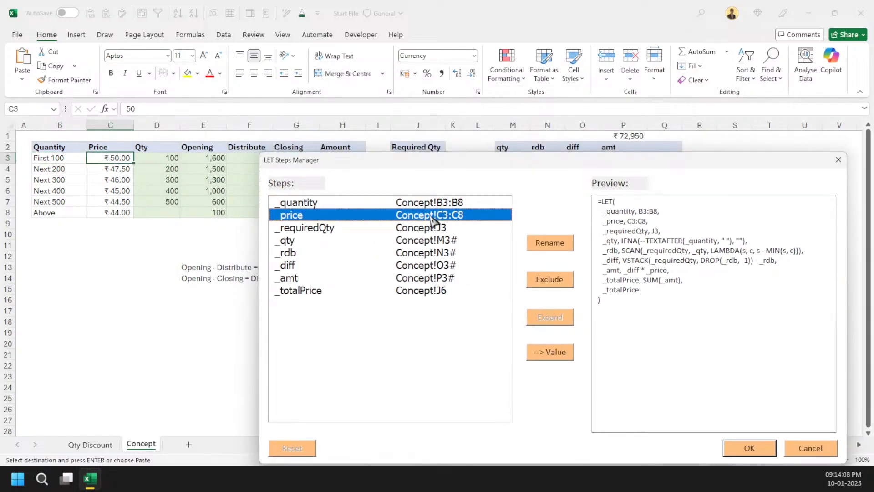
click(487, 229)
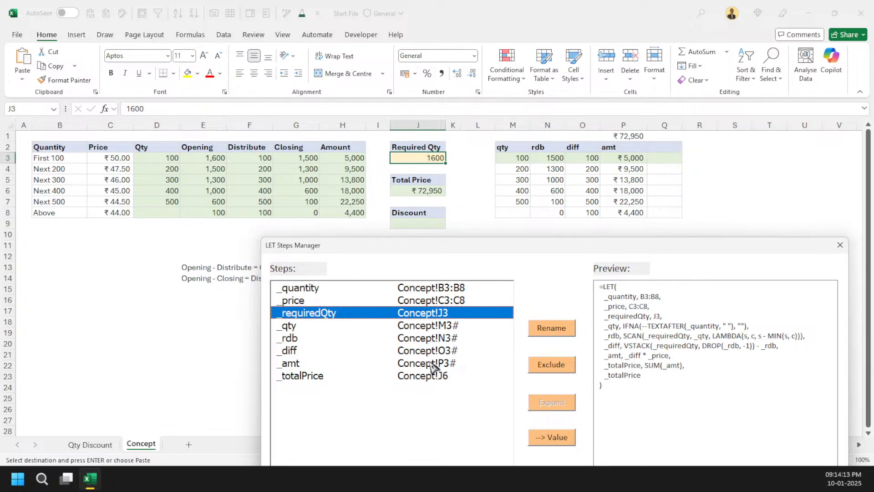
click(424, 332)
drag(478, 253, 488, 209)
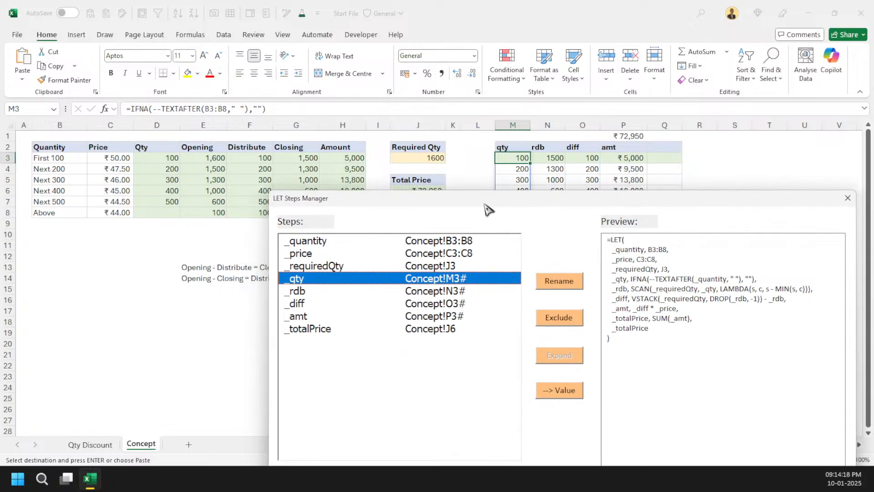
click(448, 293)
click(417, 306)
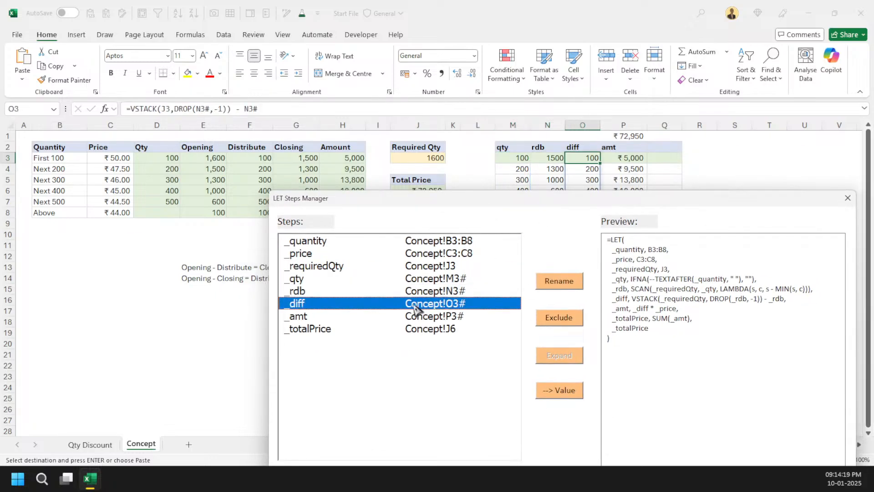
click(420, 318)
click(423, 329)
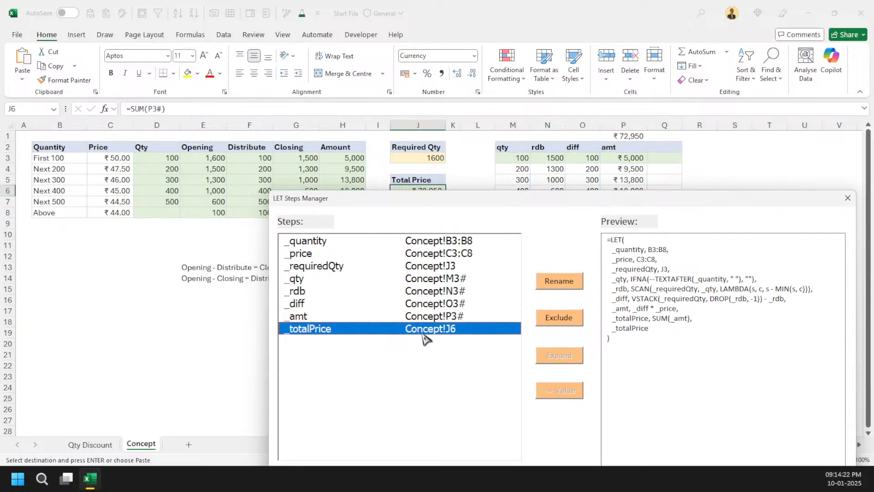
drag(628, 201, 548, 69)
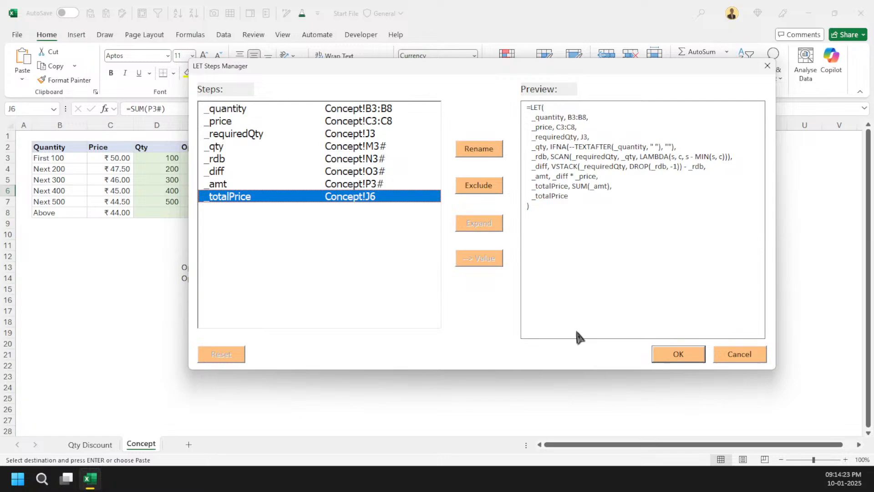
click(667, 360)
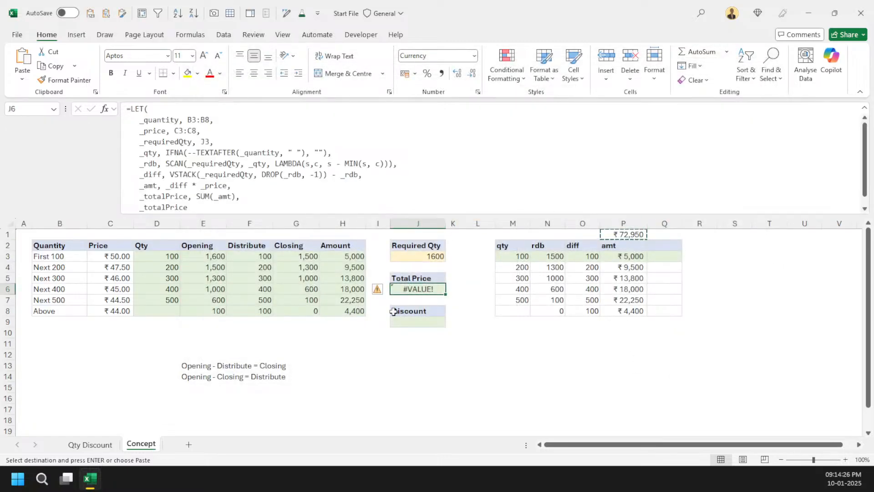
Collapse the formula bar, then open the generated LET formula in J6 to examine it and re-enter it as is.
key(ctrl+shift+u)
key(F2)
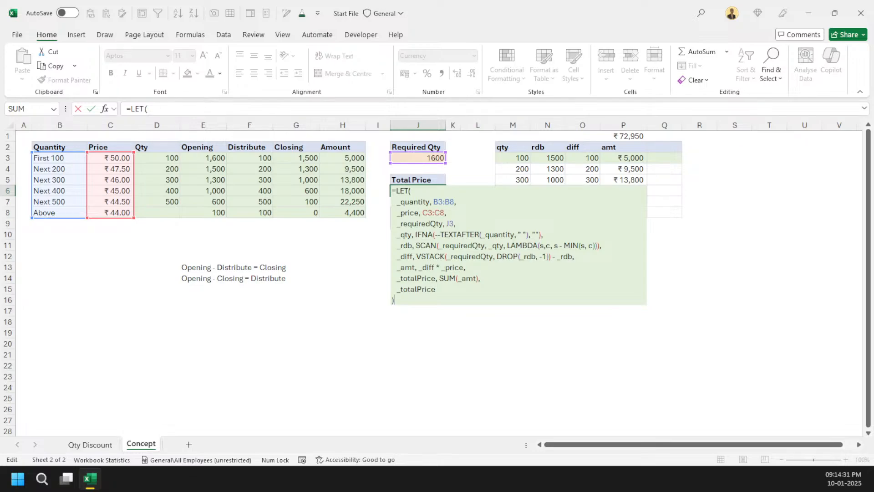
key(ctrl+2)
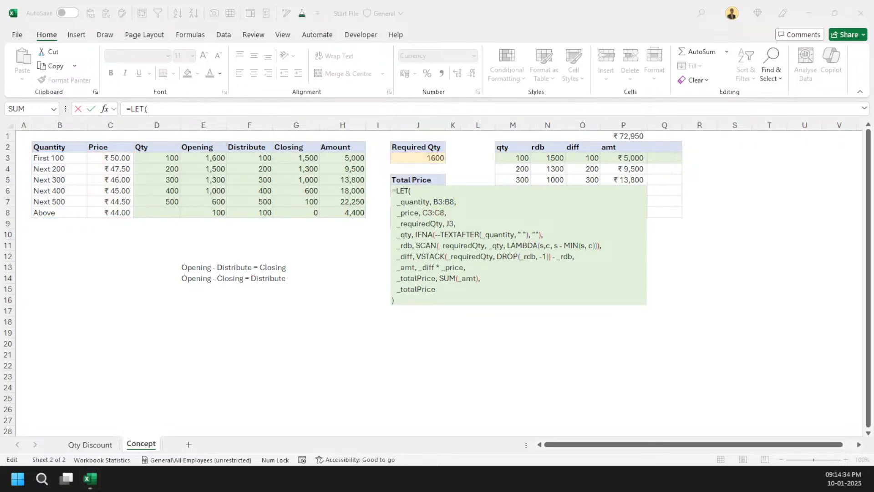
click(398, 295)
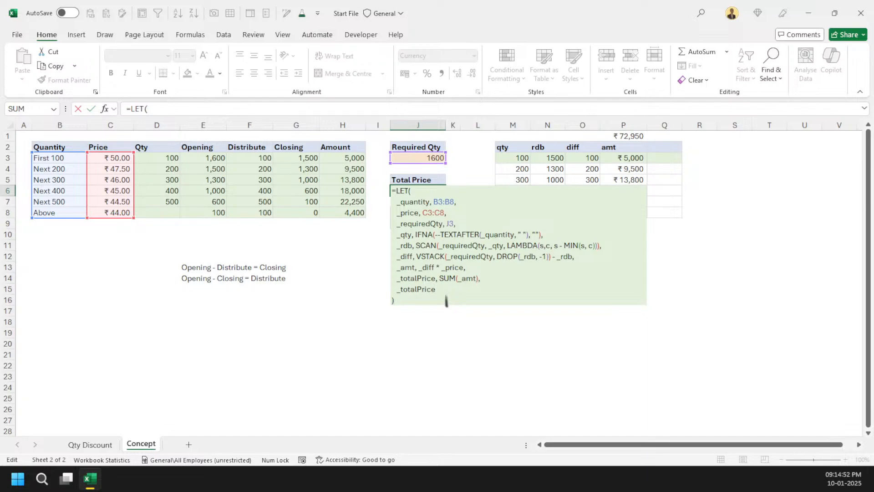
key(ctrl+Return)
Examine the qty, diff and rdb helper formulas, checking the s and MIN(s,c) parts of the SCAN formula in N3.
click(522, 203)
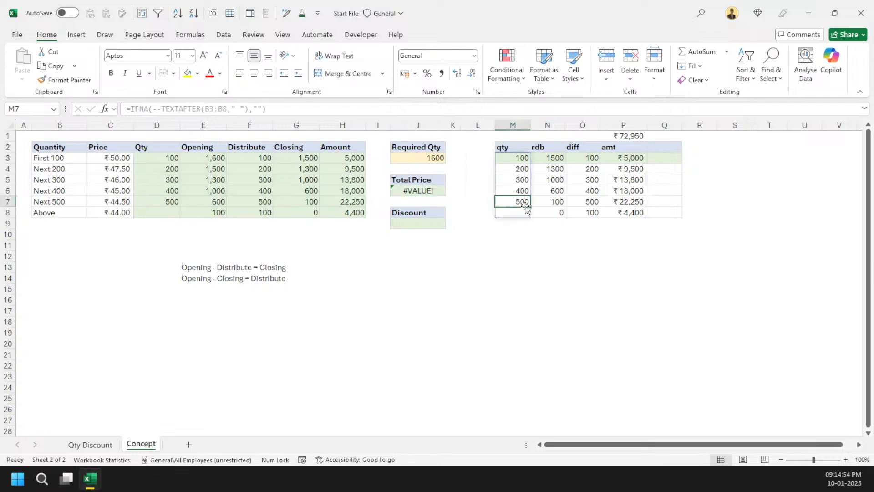
click(581, 158)
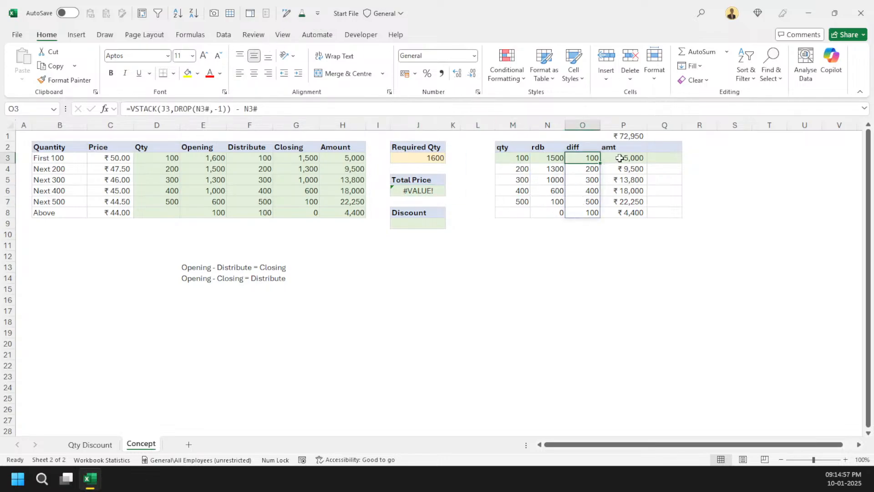
click(553, 160)
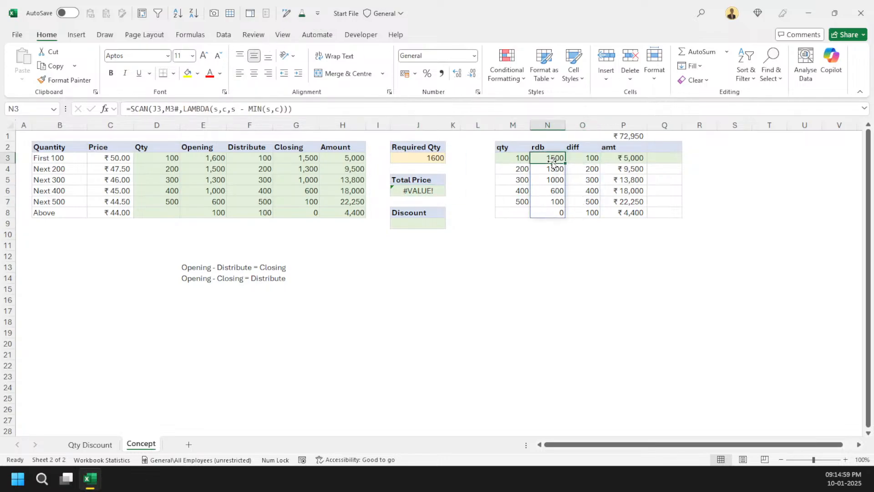
double_click(268, 109)
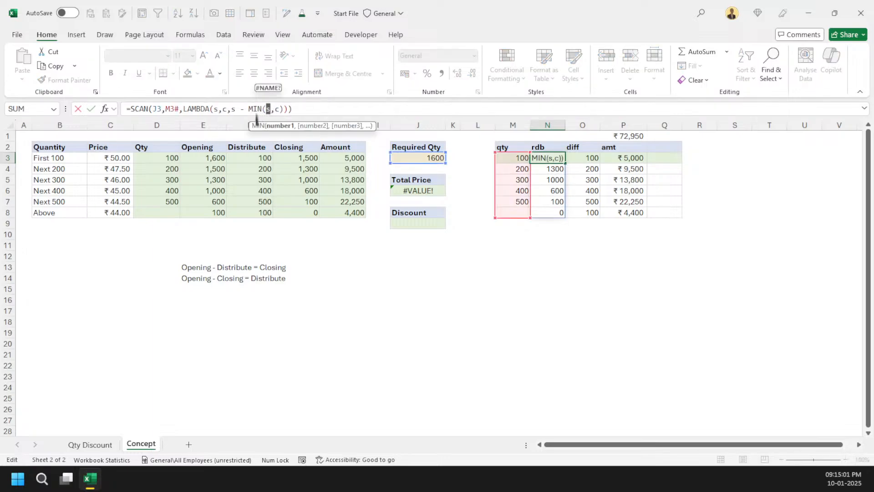
double_click(233, 109)
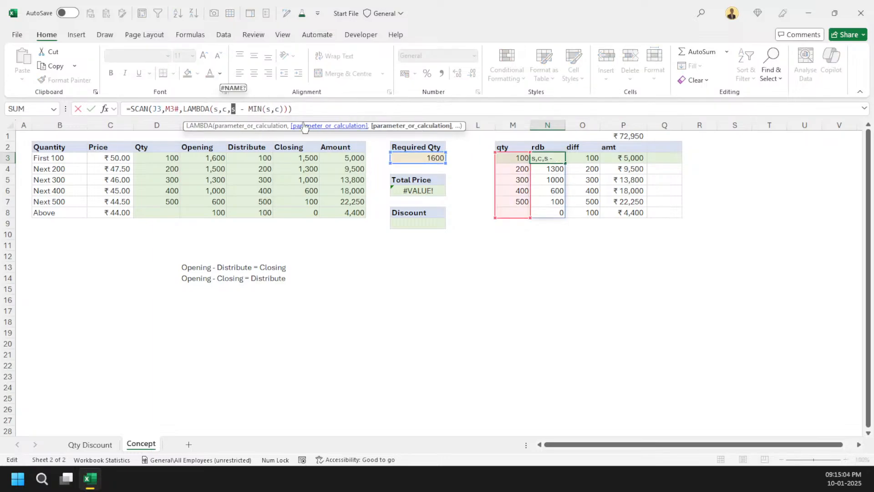
key(Escape)
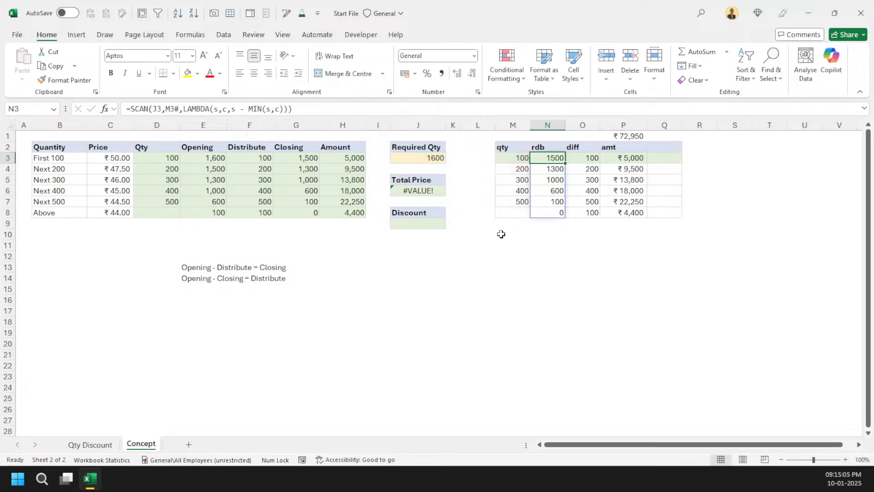
Test how MIN treats the blank qty cell by entering =MIN(M8:N8) in M10.
click(527, 234)
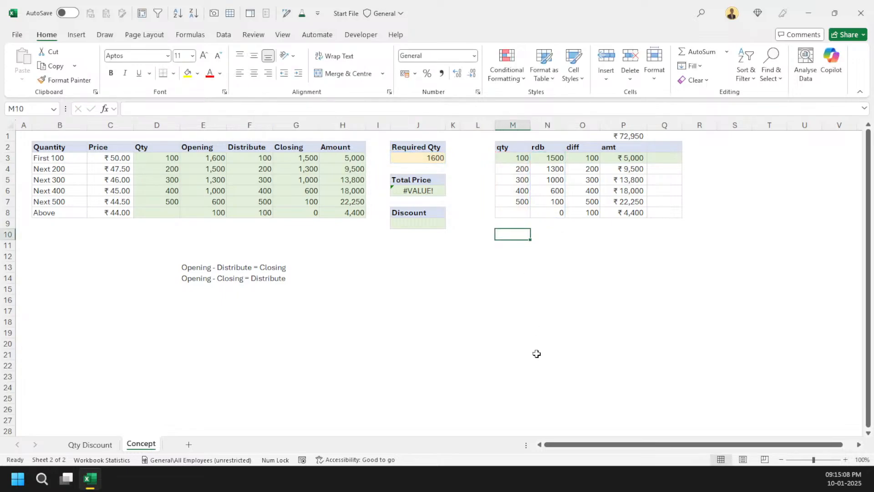
text(=min)
key(Tab)
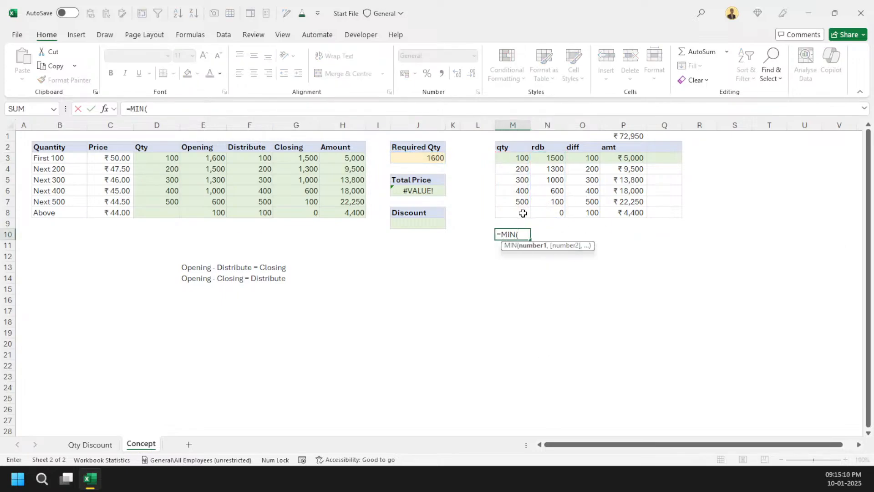
drag(522, 213, 543, 213)
key(ctrl+Return)
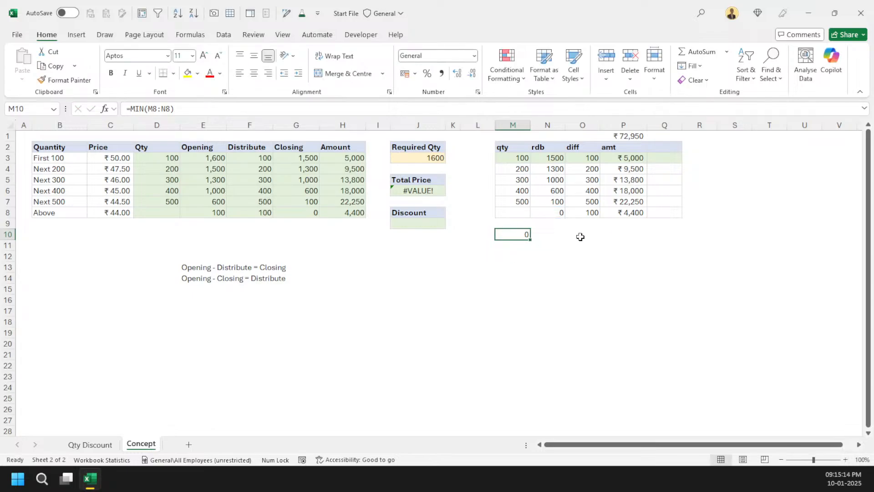
Test how MIN handles an empty text string by entering =MIN("", 0) in M10, and clear the cell.
double_click(159, 108)
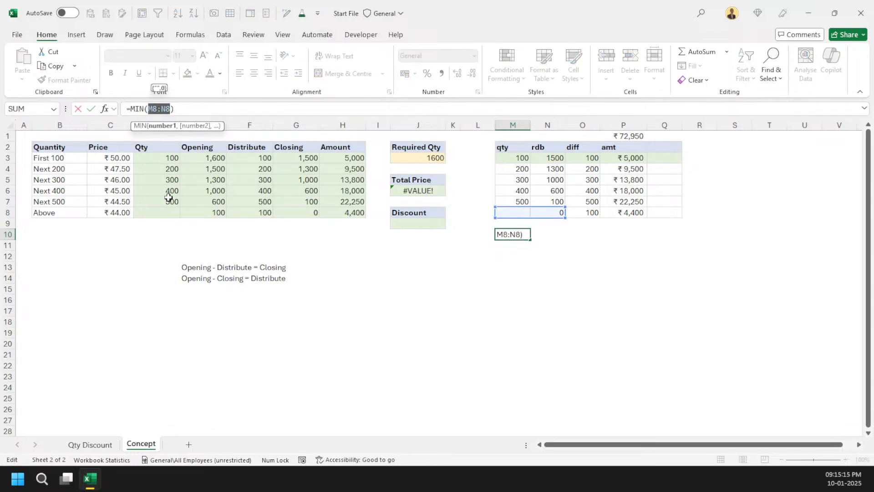
key(BackSpace)
text("")
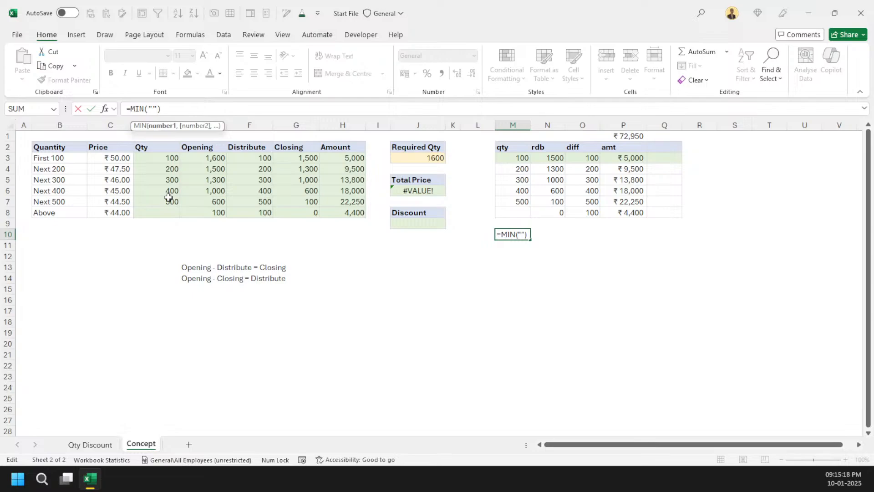
text(, 0)
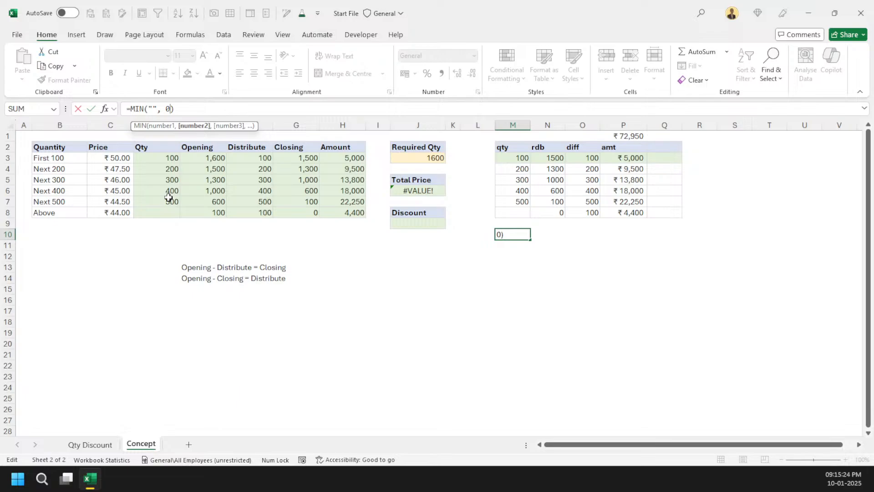
key(Return)
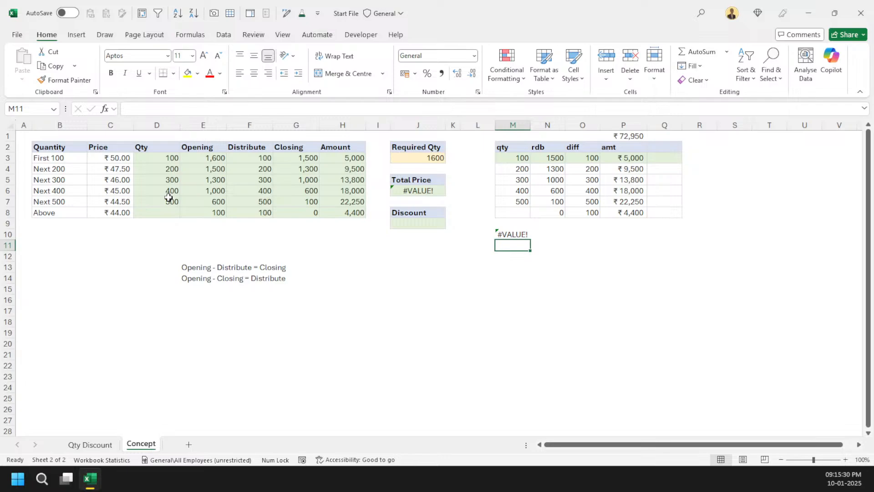
click(523, 232)
key(Delete)
Check the qty spill formula, and test an empty string inside an array constant by entering =MIN({""},0) in M10.
key(Up)
key(Up)
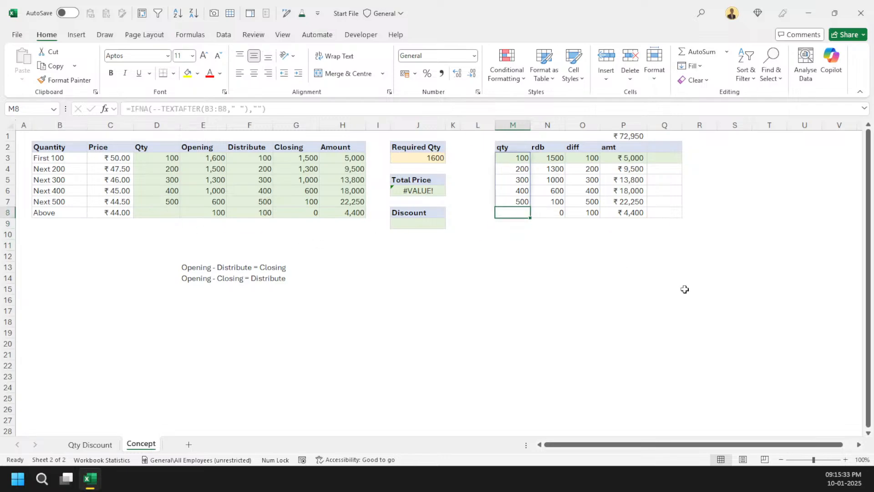
click(517, 160)
click(506, 235)
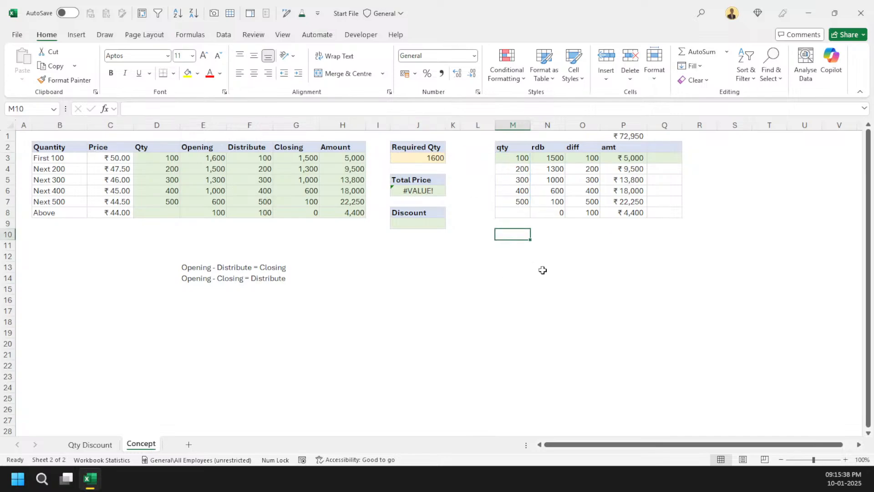
text(=min)
key(Tab)
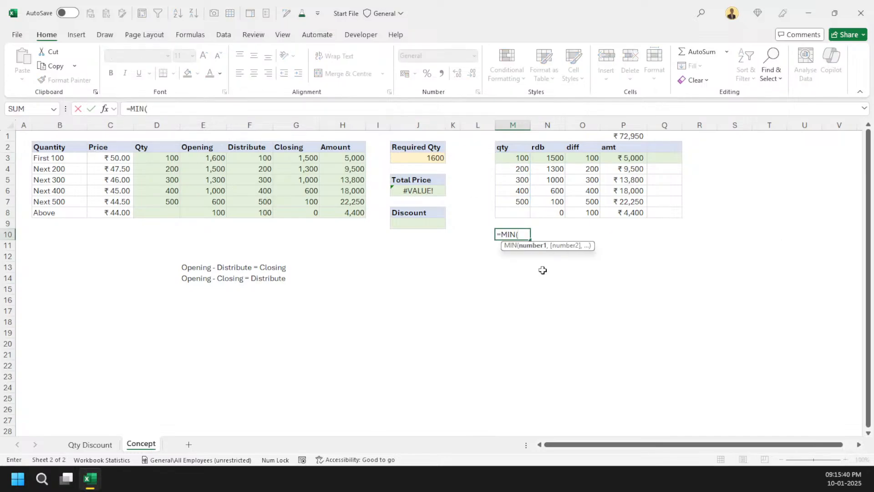
text({""},)
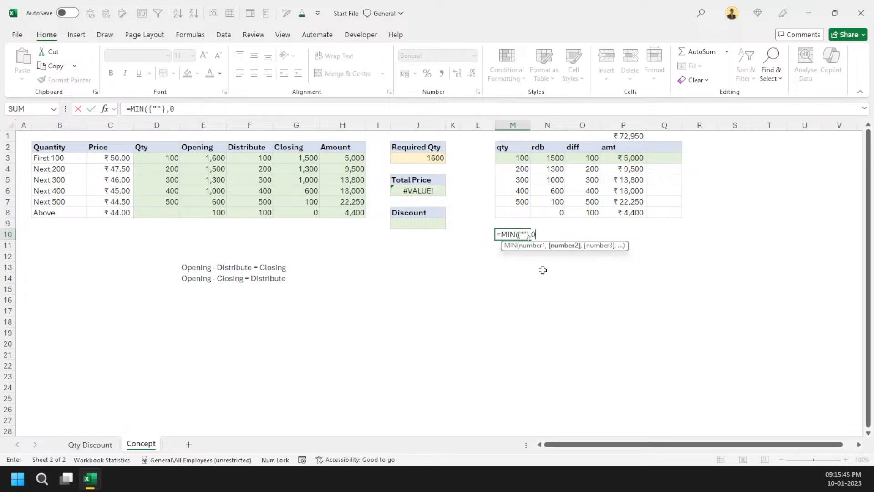
text(0)
key(Return)
key(Up)
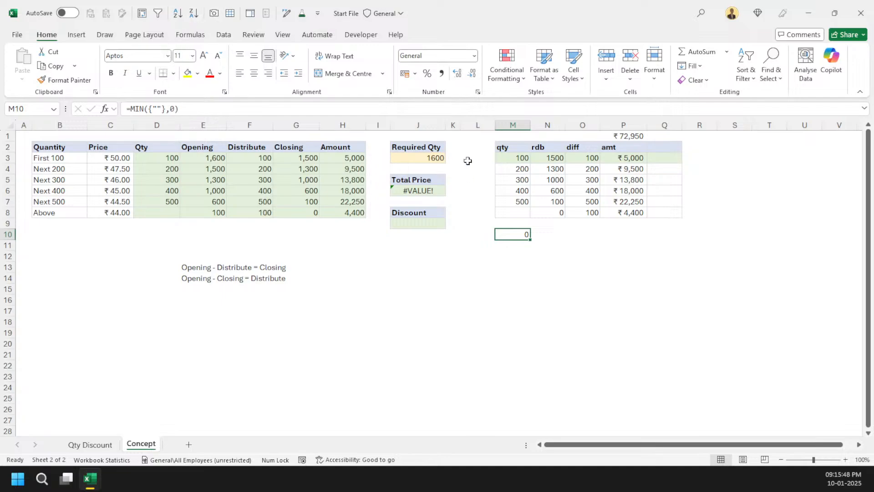
Change the IFNA fallback in the qty formula in M3 to the array constant {""}.
click(499, 157)
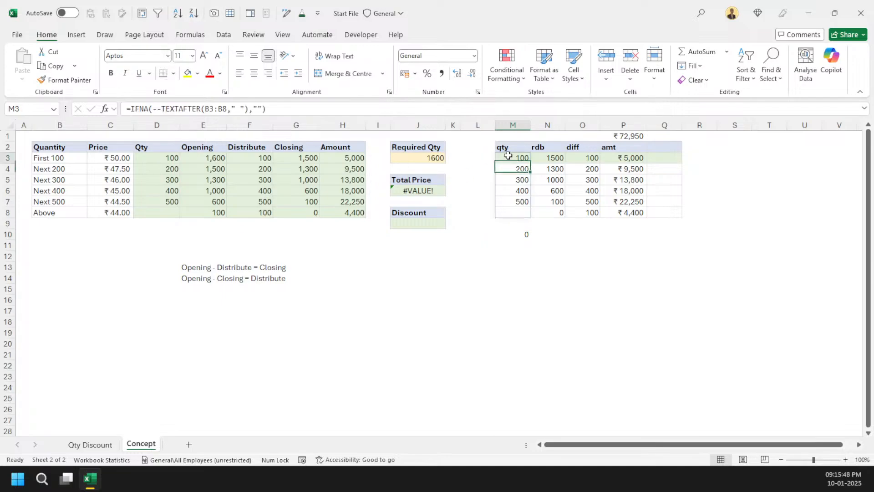
click(258, 110)
text({"")
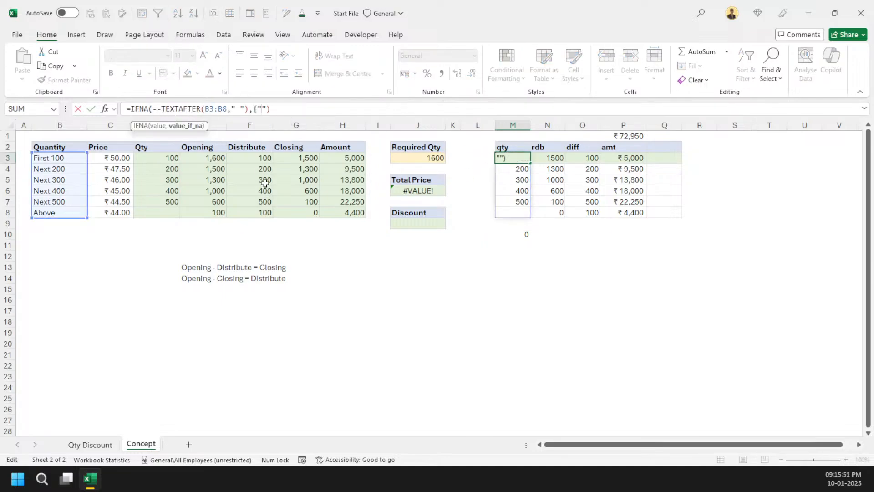
text(})
key(Return)
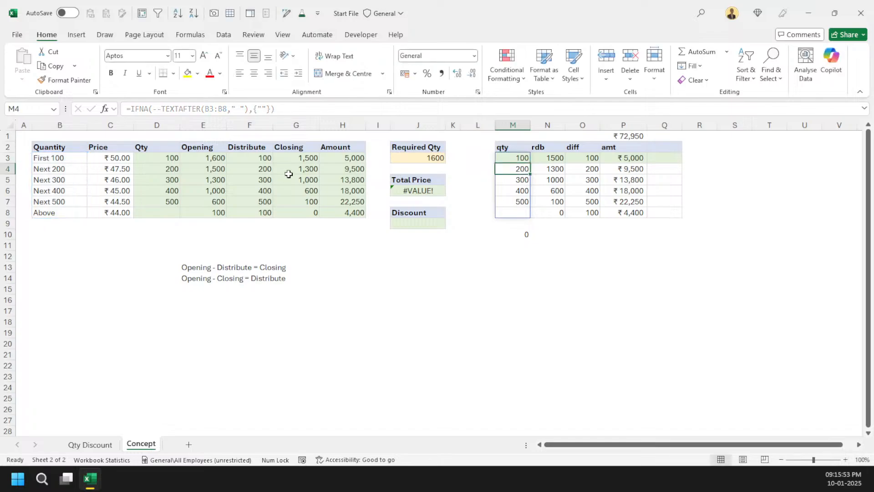
click(515, 158)
Try {""} as the IFNA fallback for _qty in the LET formula in J6, and revert the change.
double_click(416, 190)
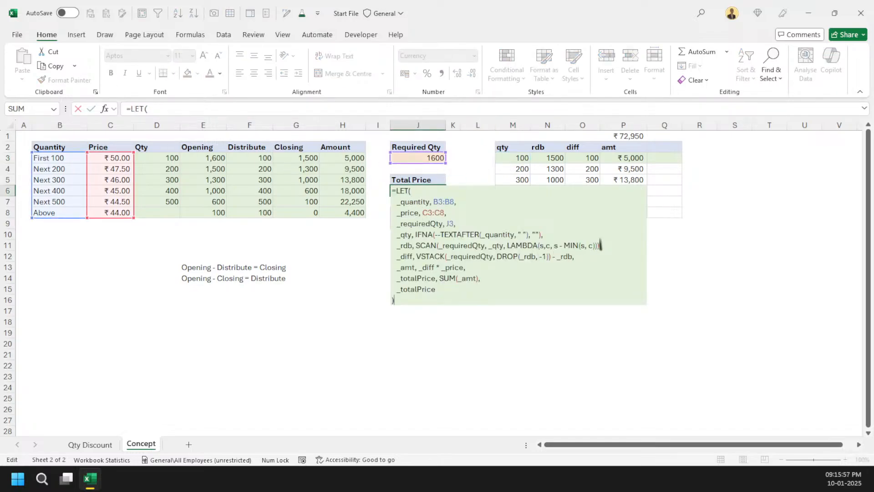
click(531, 235)
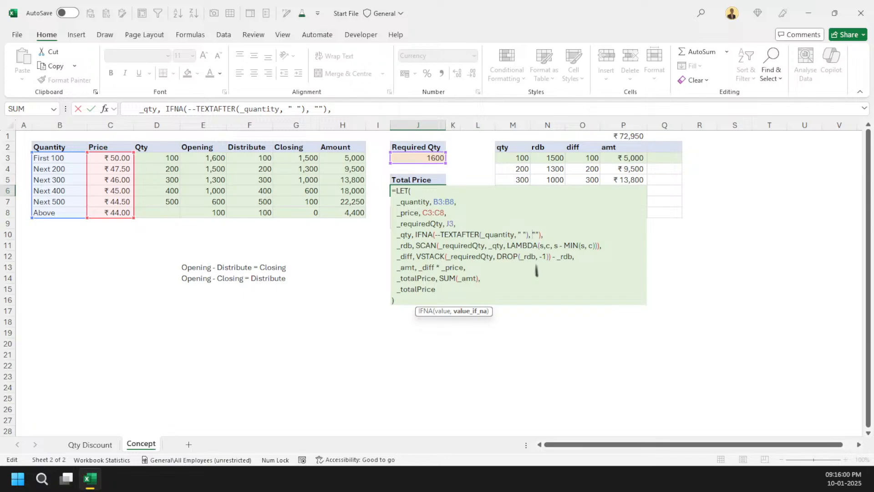
text({)
key(Return)
key(Up)
key(F2)
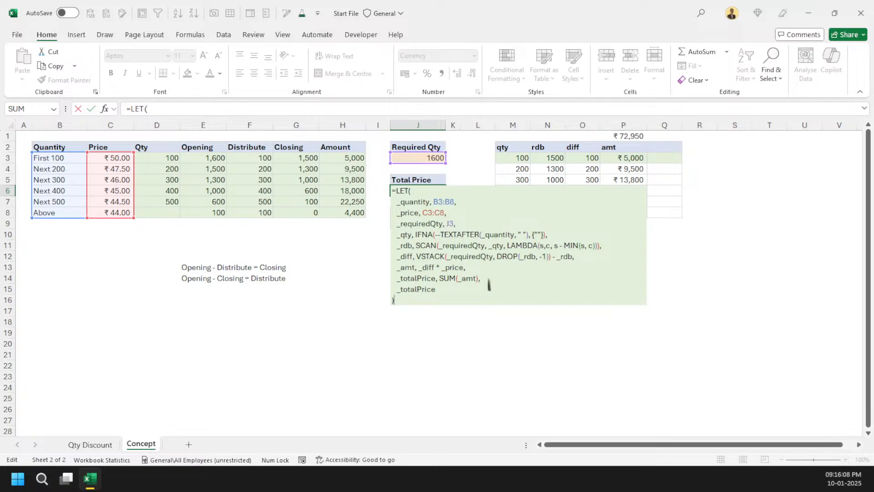
key(Escape)
Try to wrap c in curly braces inside MIN(s, c) in the _rdb step of J6's LET formula.
key(F2)
click(584, 252)
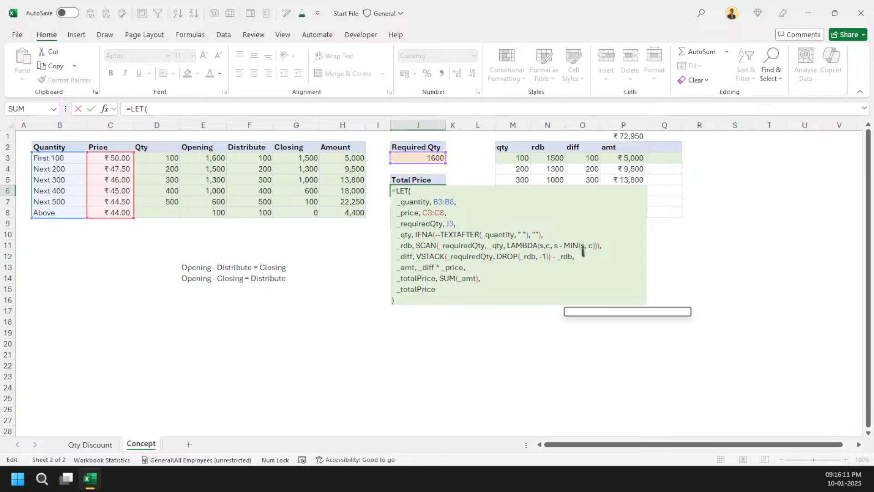
key(Right)
key(Right)
key(Right)
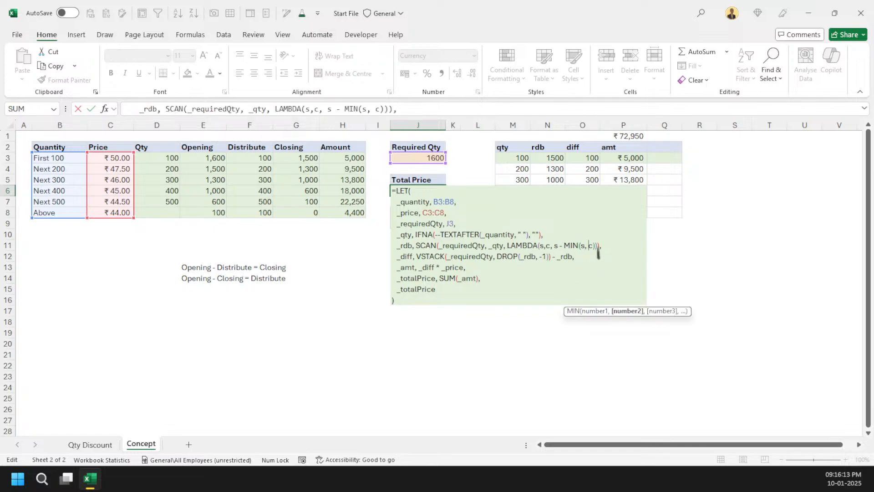
text({)
key(Right)
text(})
key(Return)
key(Escape)
key(Escape)
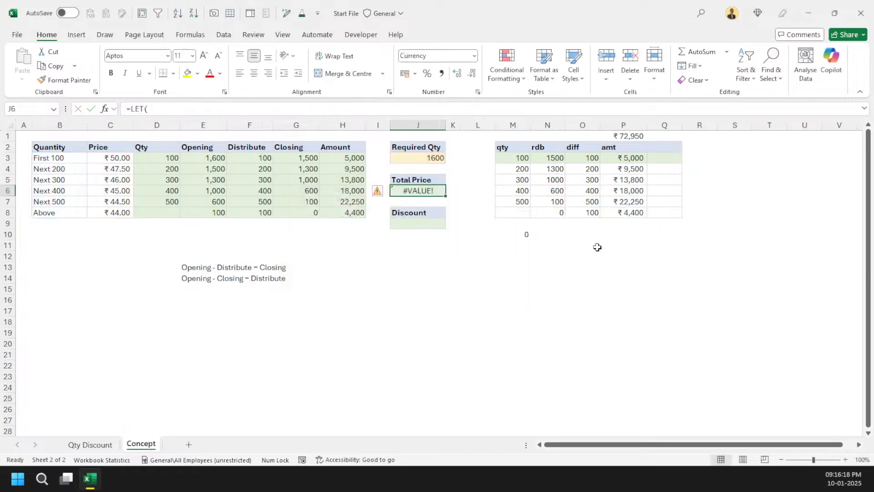
Replace the IFNA fallback in M3 with the required quantity J3, and check the qty, diff and rdb columns.
click(523, 214)
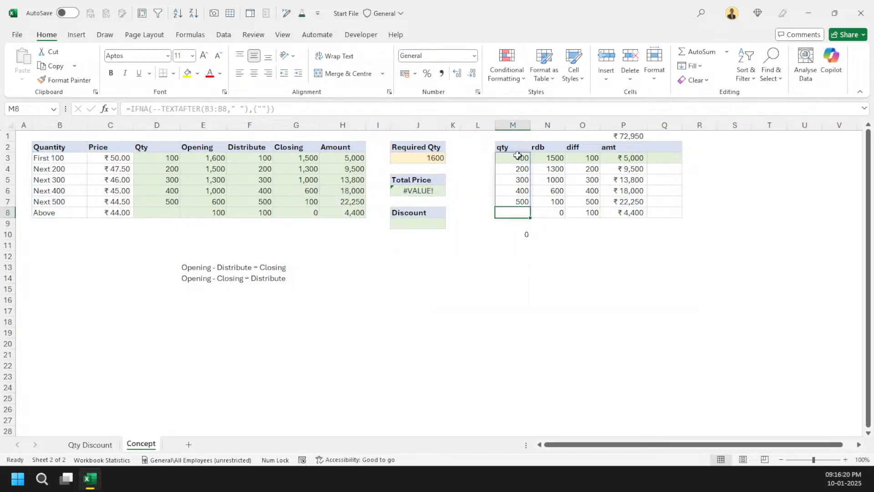
click(520, 161)
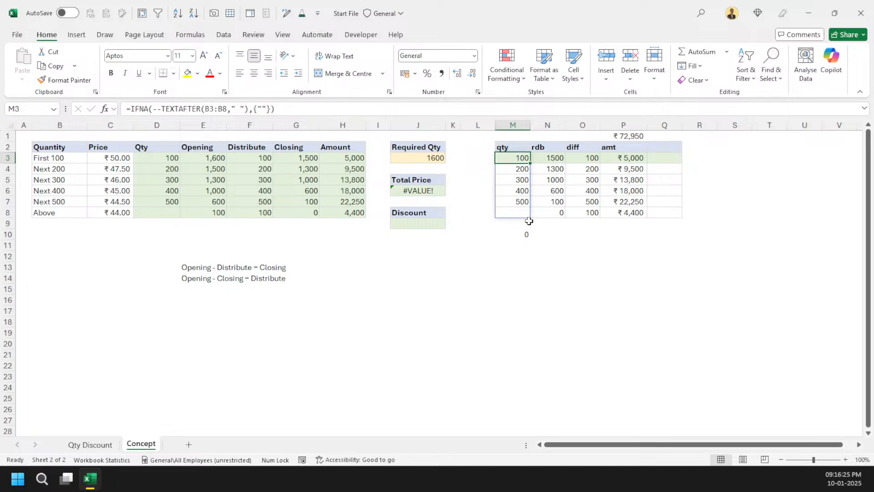
click(517, 234)
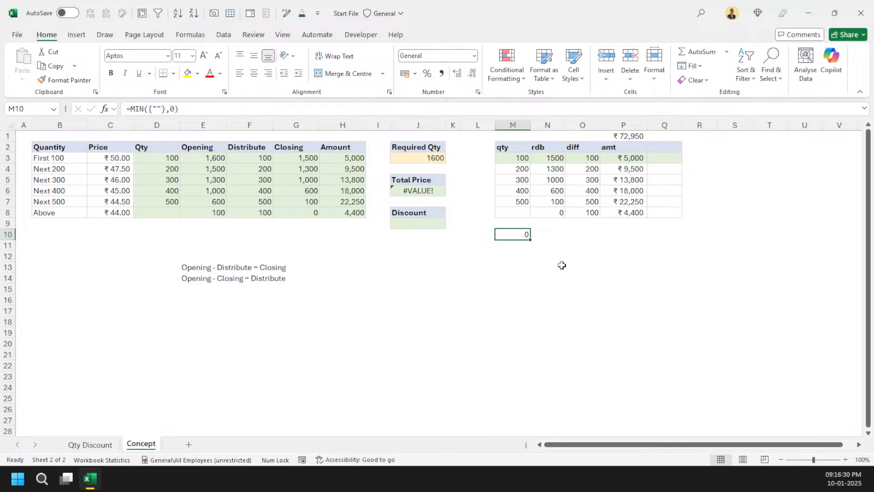
click(519, 159)
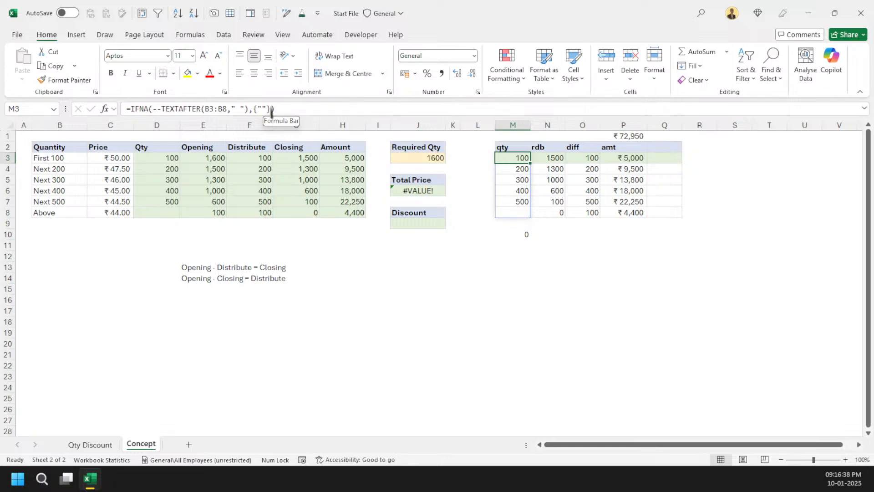
drag(257, 111, 254, 112)
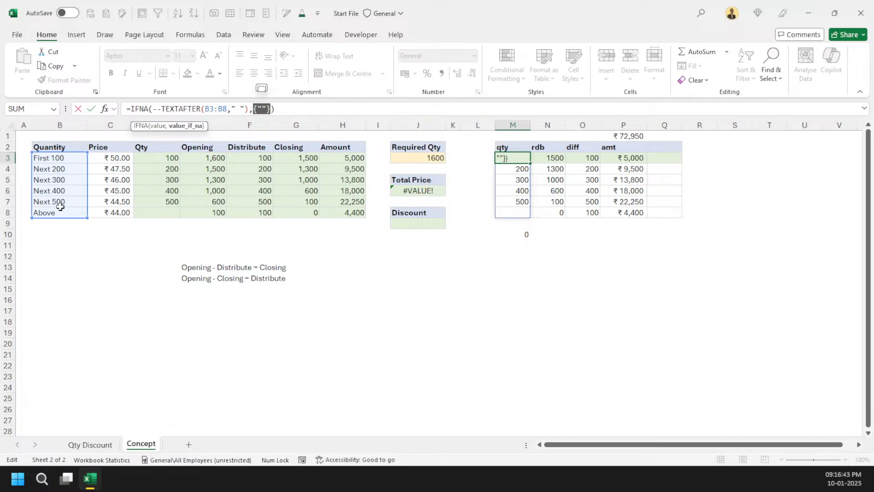
click(438, 159)
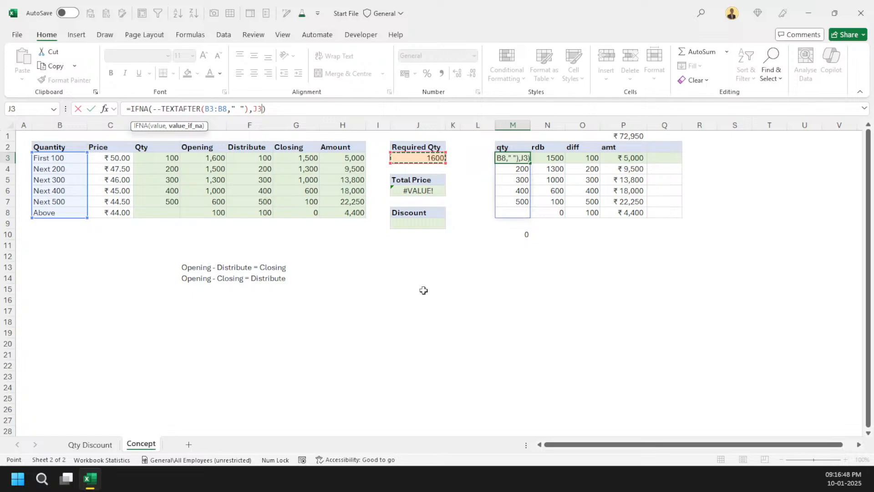
key(Return)
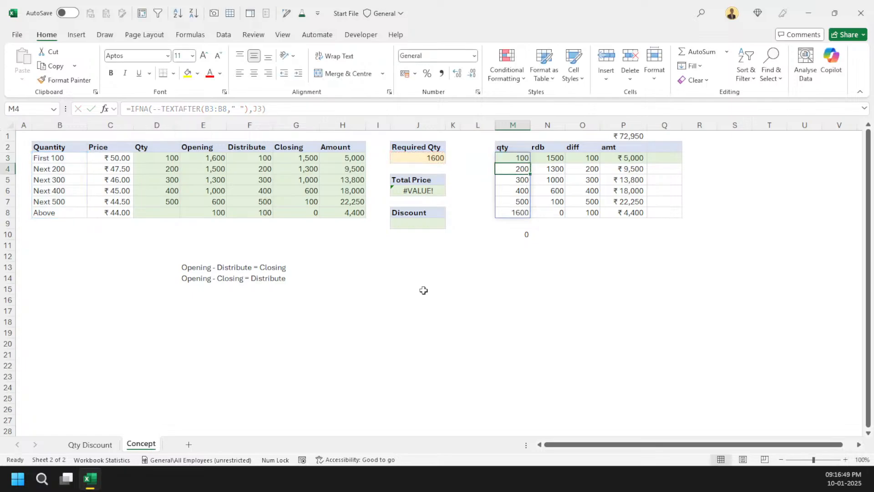
drag(522, 157, 521, 213)
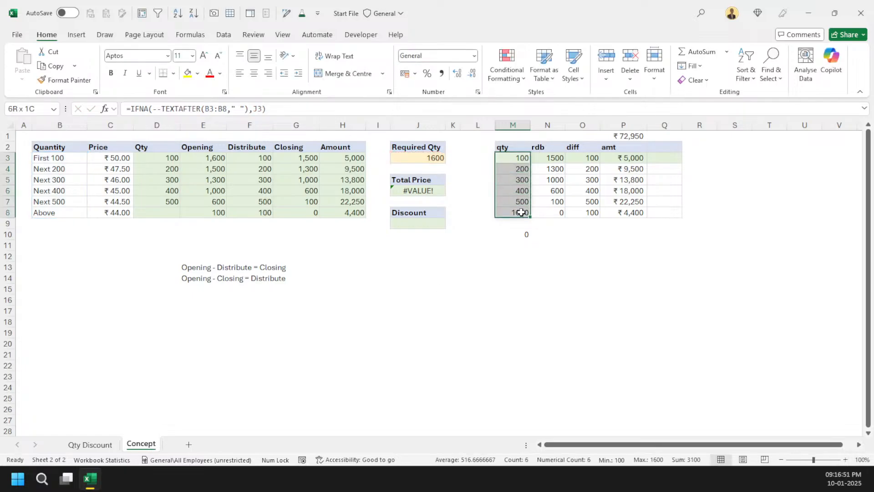
click(569, 214)
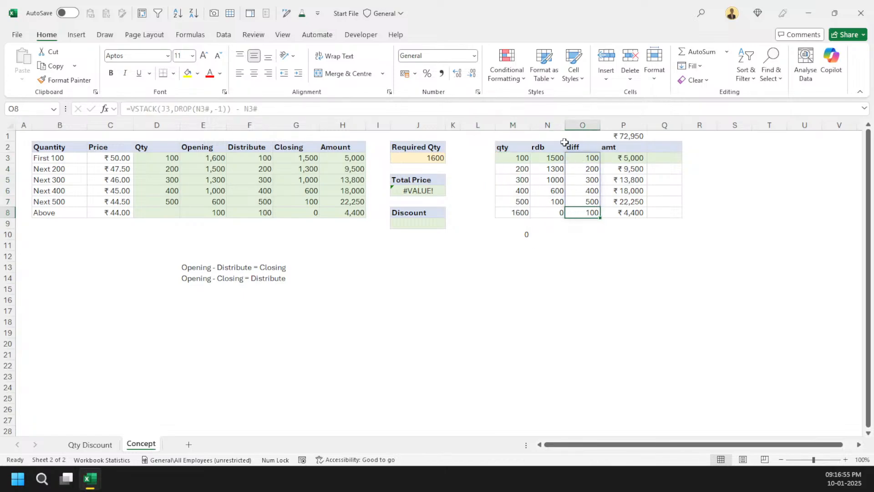
click(557, 212)
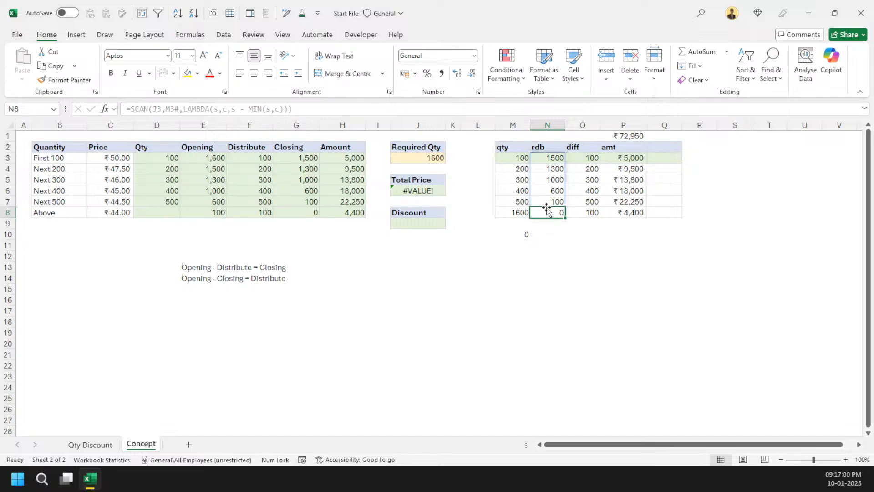
Replace the IFNA fallback of _qty in J6's LET formula with _requiredQty, and review the whole formula without further changes.
click(414, 191)
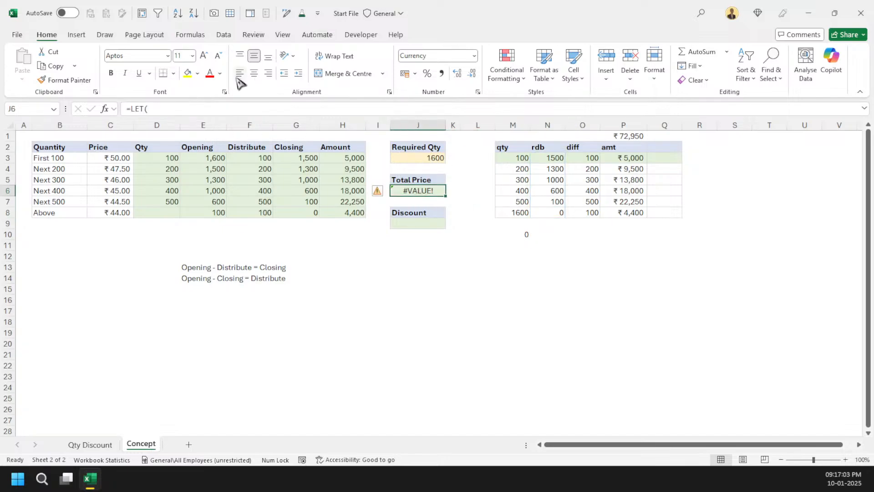
double_click(431, 196)
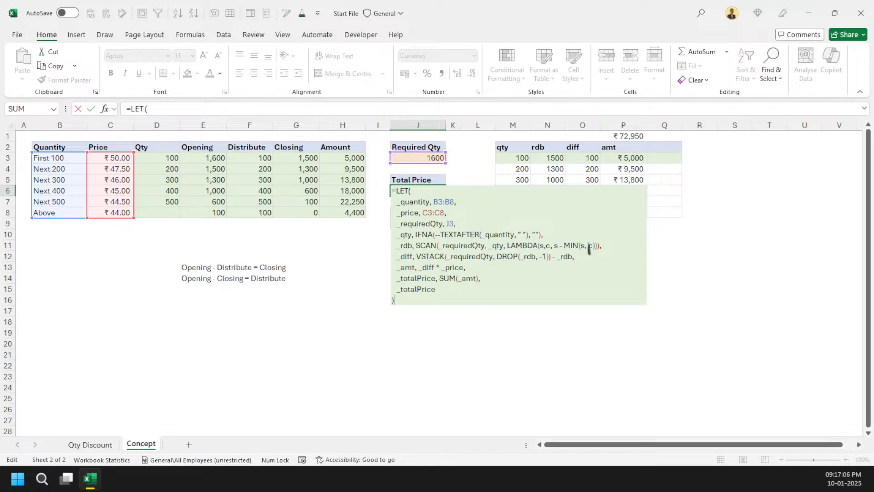
double_click(536, 234)
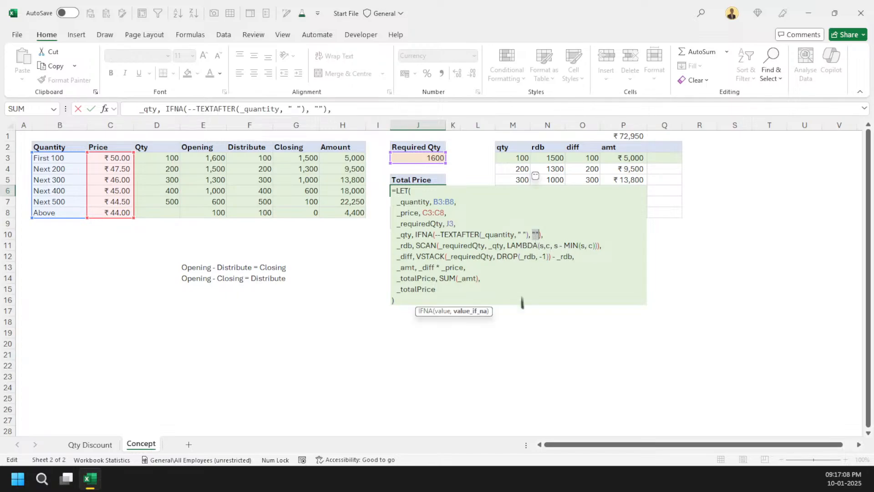
text(_req)
key(Tab)
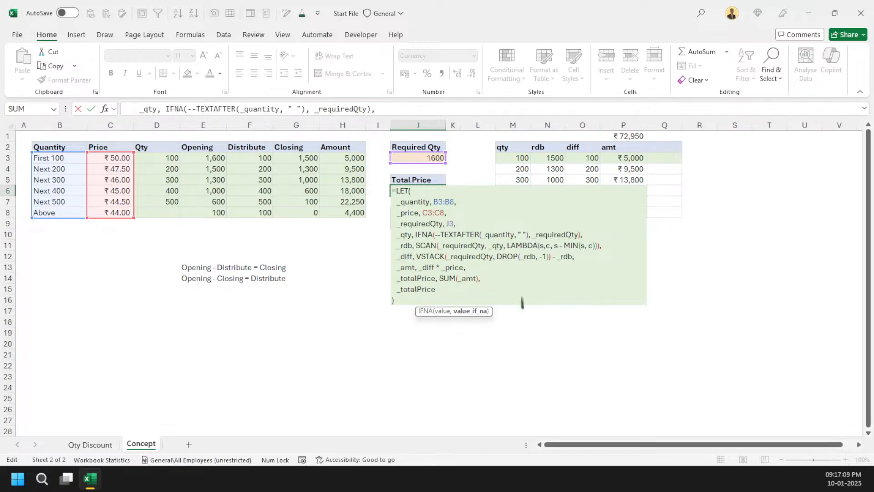
key(Return)
key(Up)
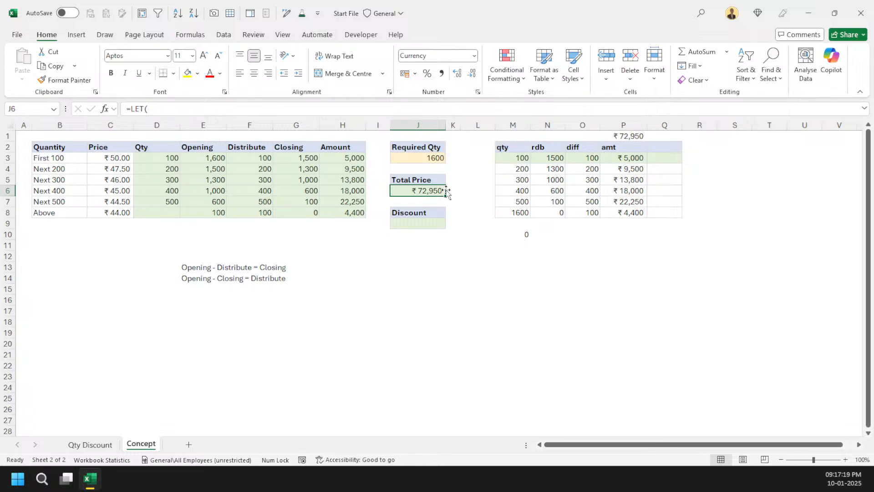
key(F2)
drag(399, 301, 381, 193)
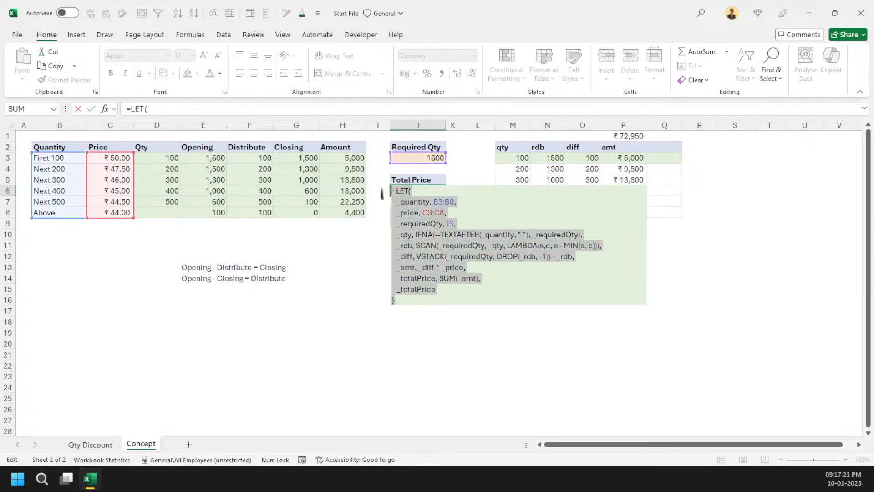
key(Escape)
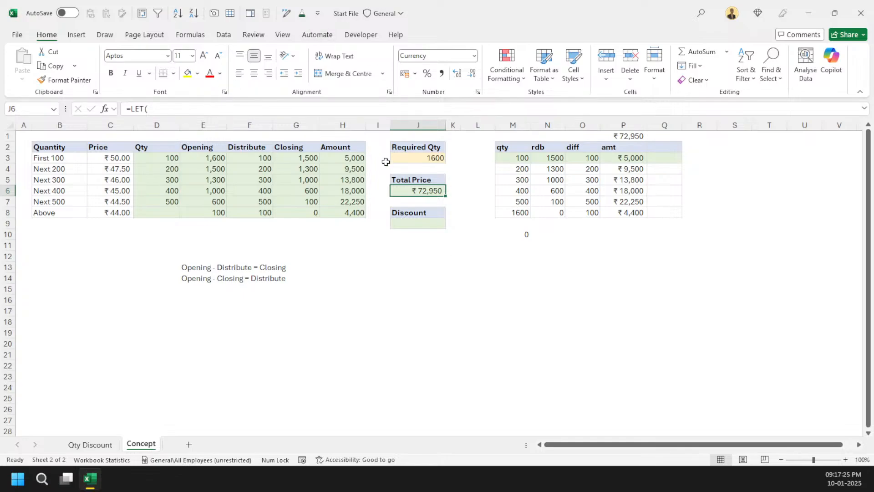
Examine the rdb, diff and amt helper columns and review the LET formula in J6 without changing it.
drag(552, 158, 552, 202)
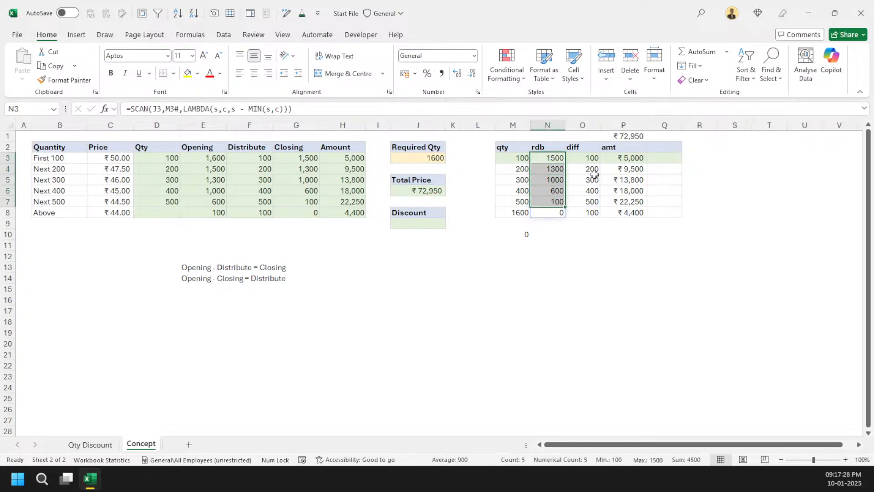
drag(593, 156, 591, 202)
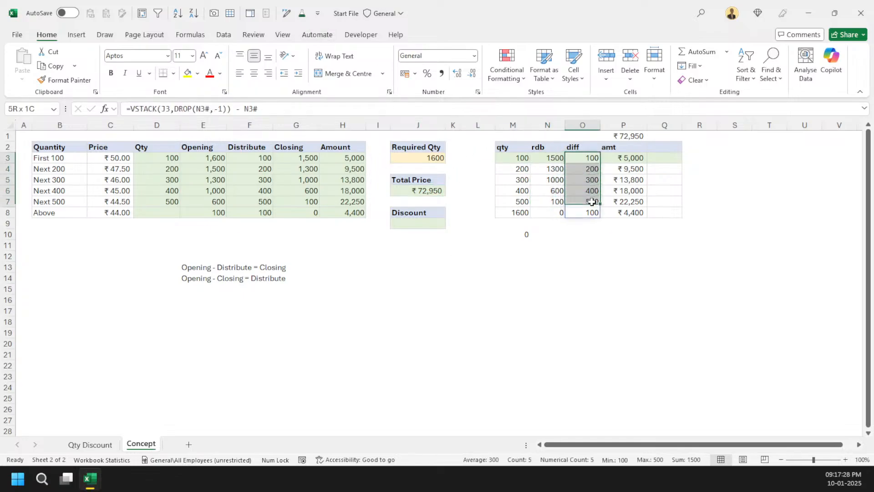
click(620, 160)
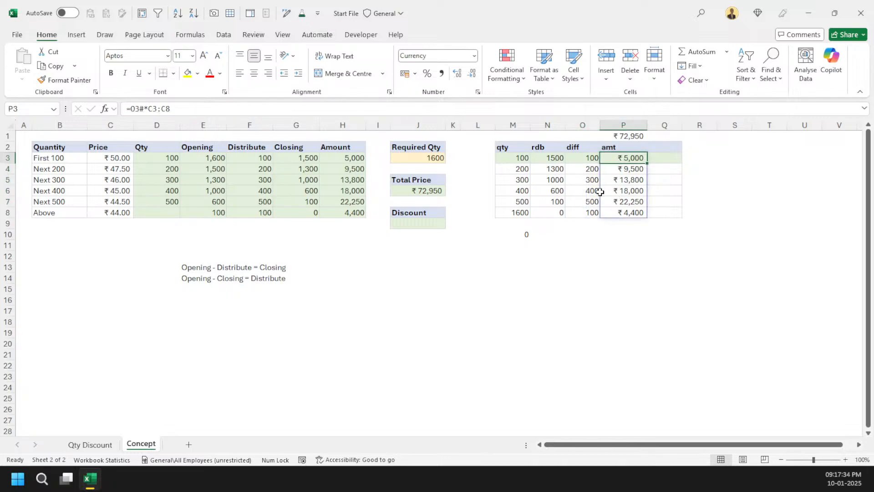
click(425, 191)
double_click(424, 190)
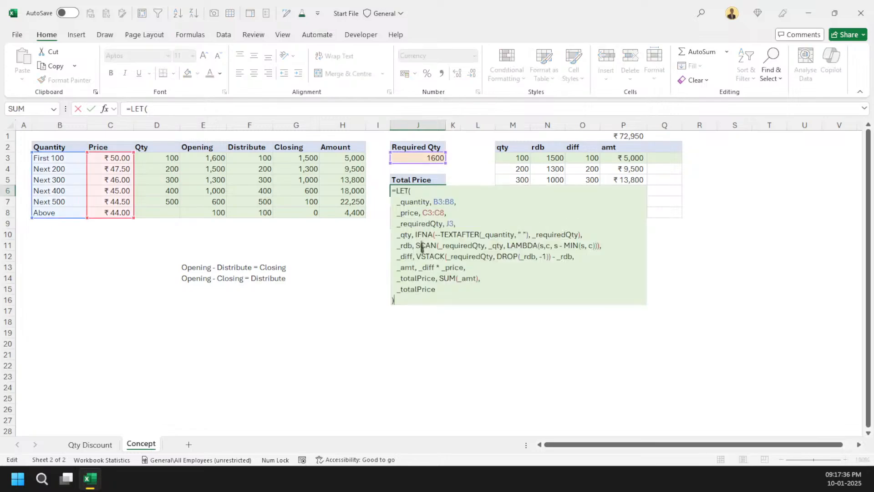
key(Escape)
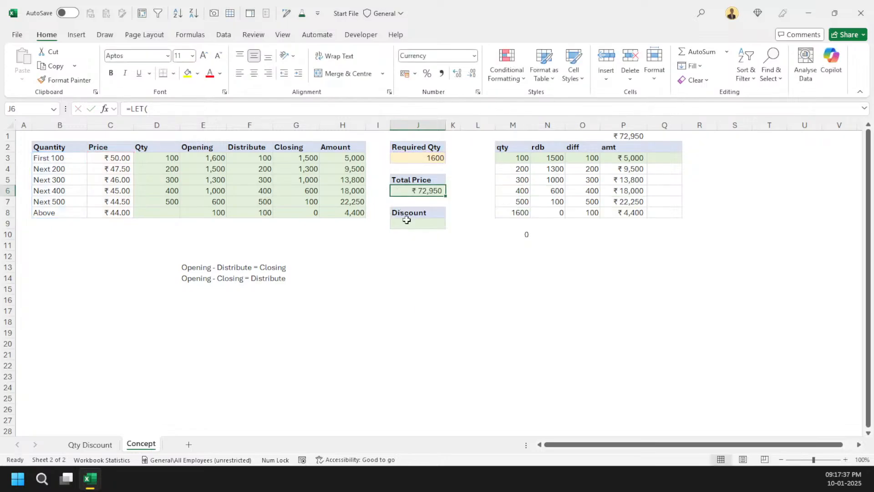
Calculate the discount in J9 as the required quantity times the highest slab price minus the total price, using =J3*MAX(C3:C8)-J6.
click(416, 226)
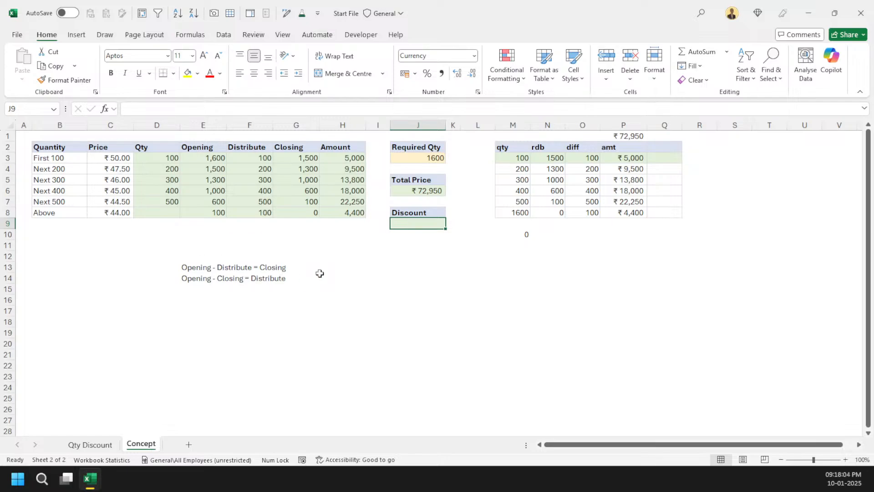
text(=)
key(Up)
key(Up)
key(Up)
key(Up)
key(Up)
key(Up)
text(*)
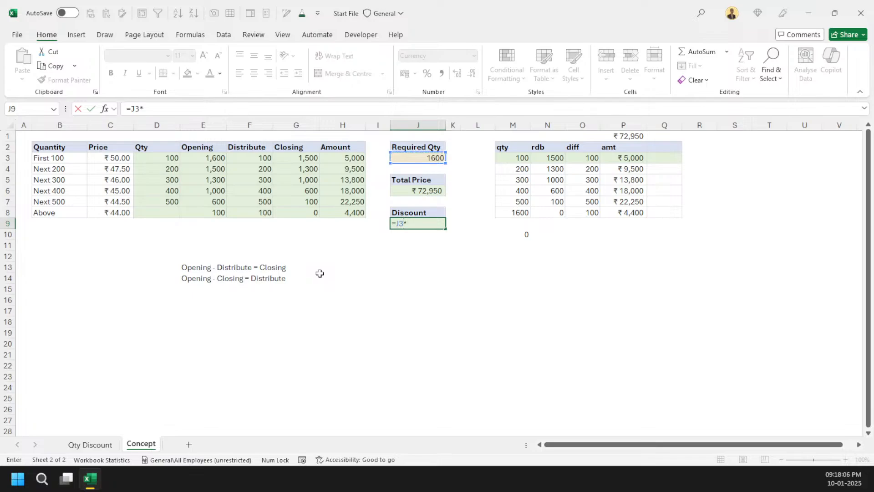
text(MAX()
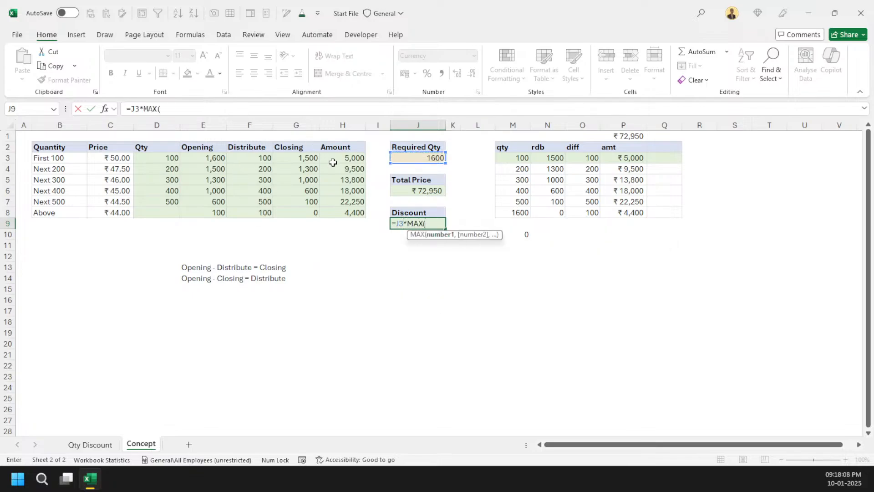
drag(333, 163, 330, 201)
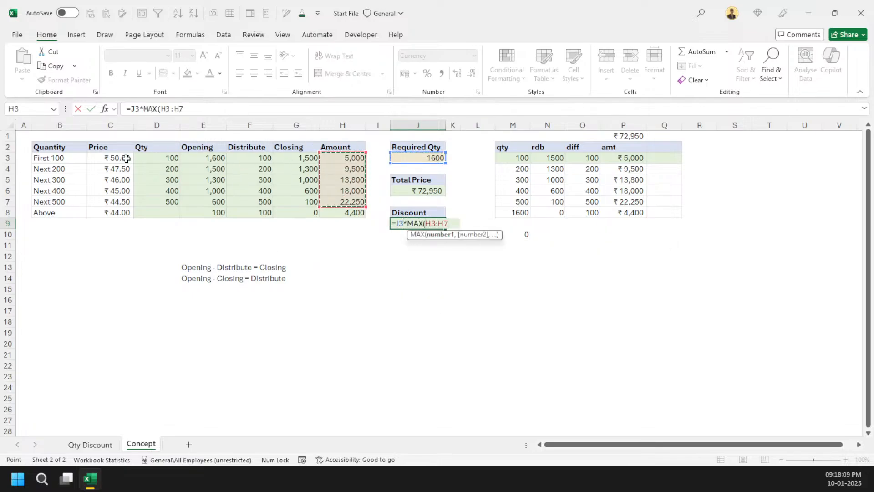
drag(126, 158, 124, 212)
text())
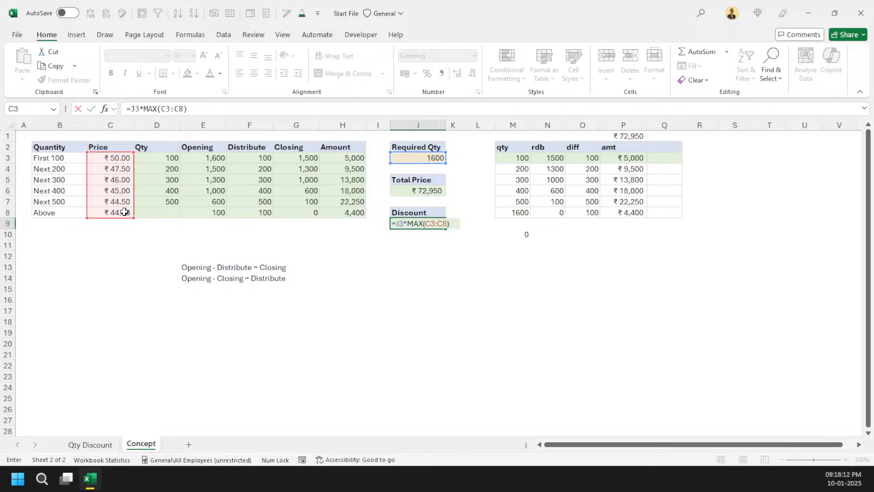
text(-)
click(418, 190)
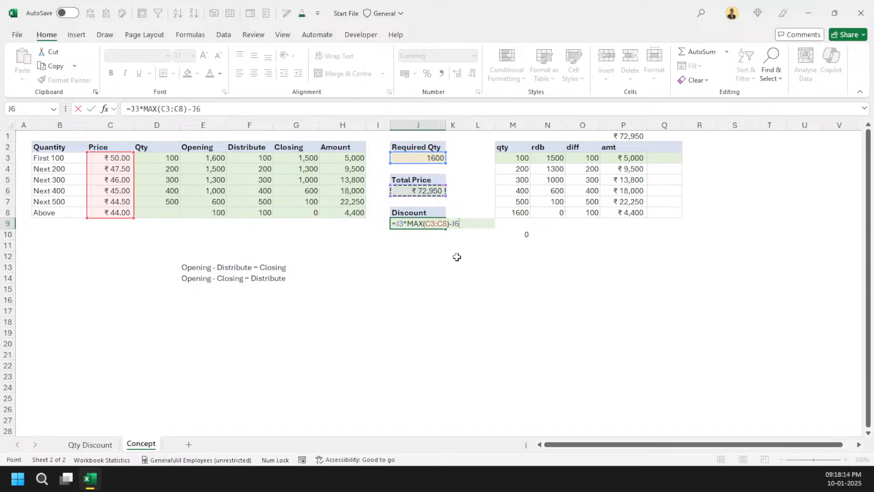
key(ctrl+Return)
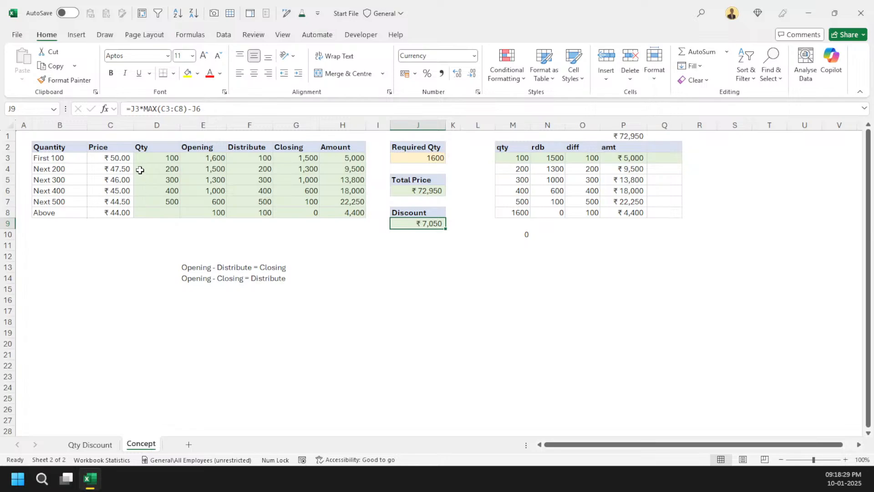
Compare the First 100 slab's price in C3 with the Next 500 slab's price in C7.
click(114, 155)
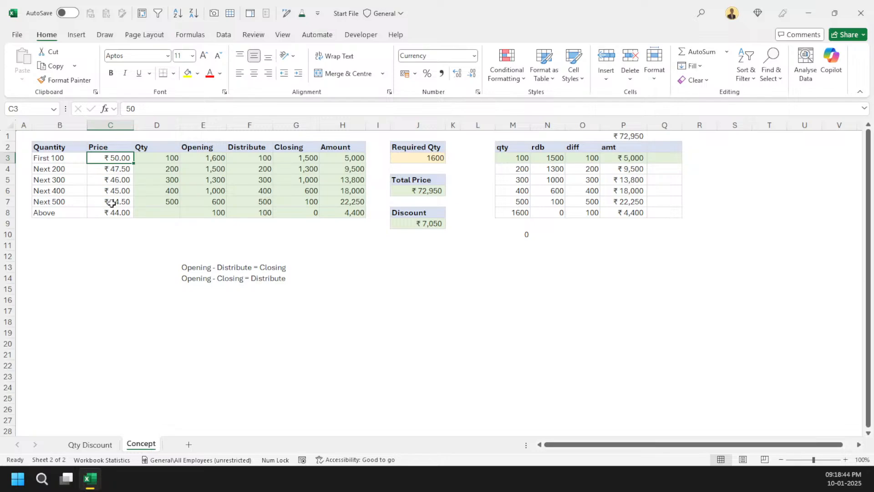
drag(63, 202, 116, 201)
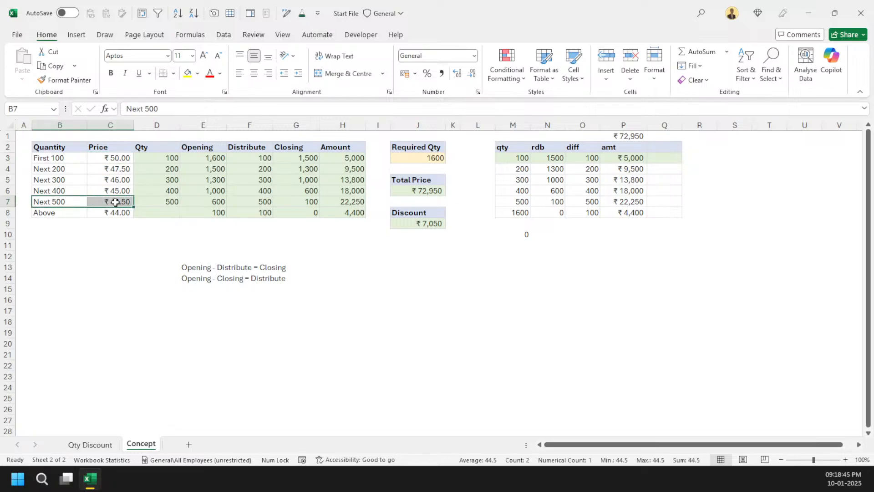
click(116, 202)
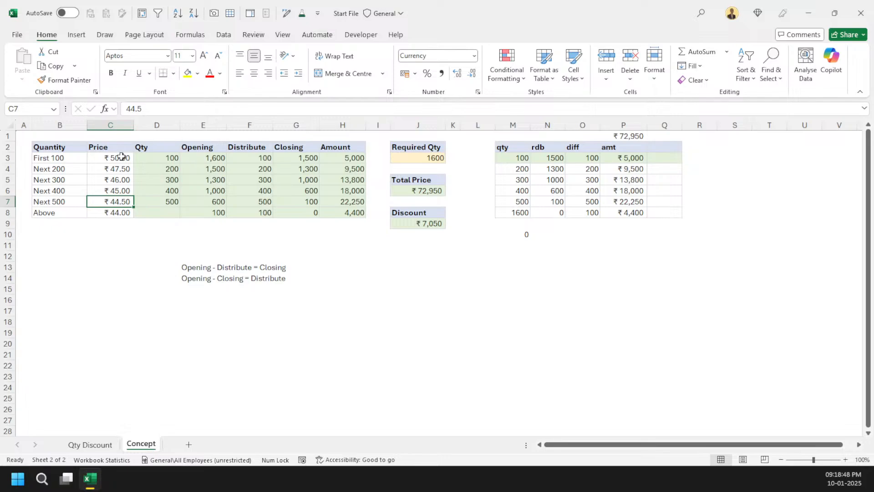
Replace the content of cell M10 with a FORMULATEXT formula that shows the formulas in M3:P3.
drag(121, 157, 114, 198)
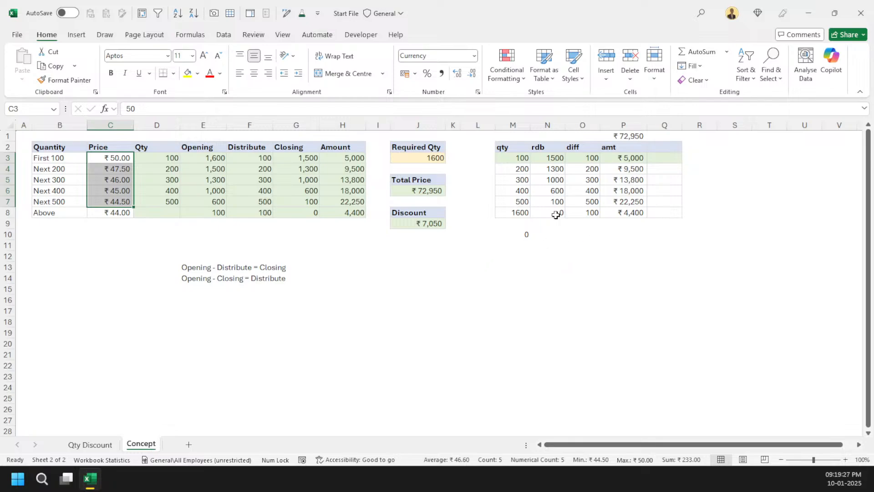
click(524, 235)
key(Delete)
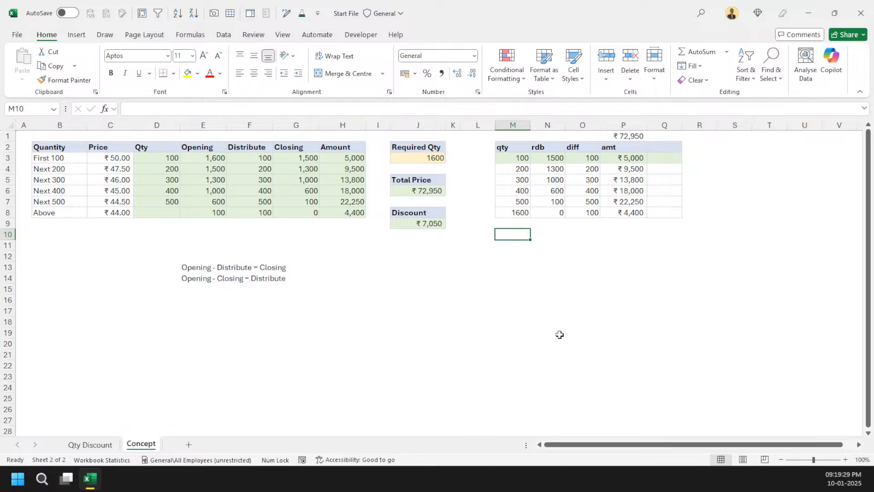
text(=to)
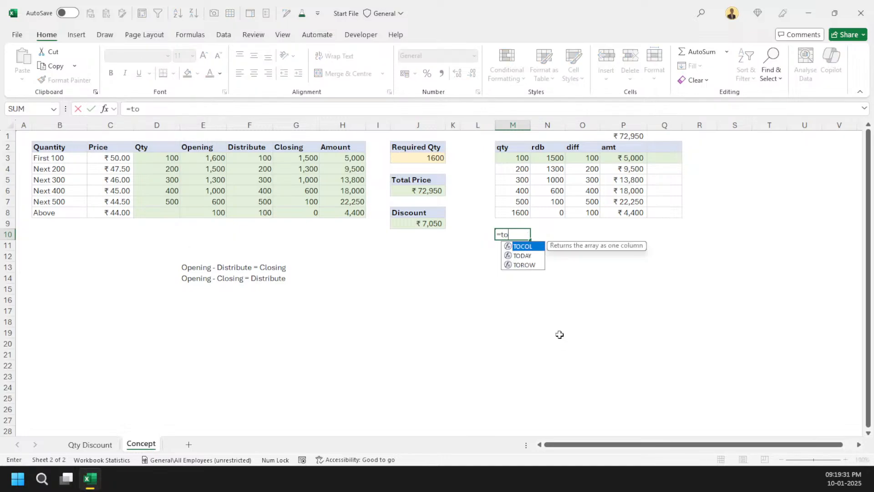
key(BackSpace)
key(BackSpace)
text(form)
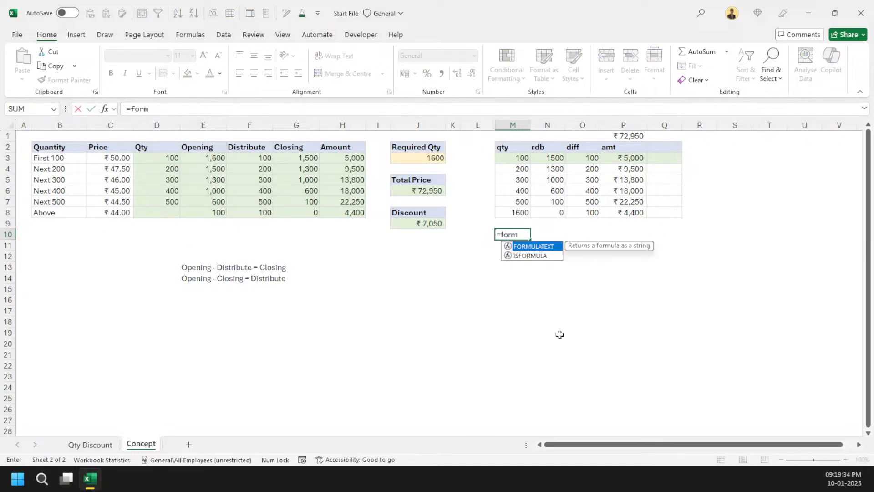
key(Tab)
drag(512, 158, 611, 159)
key(Return)
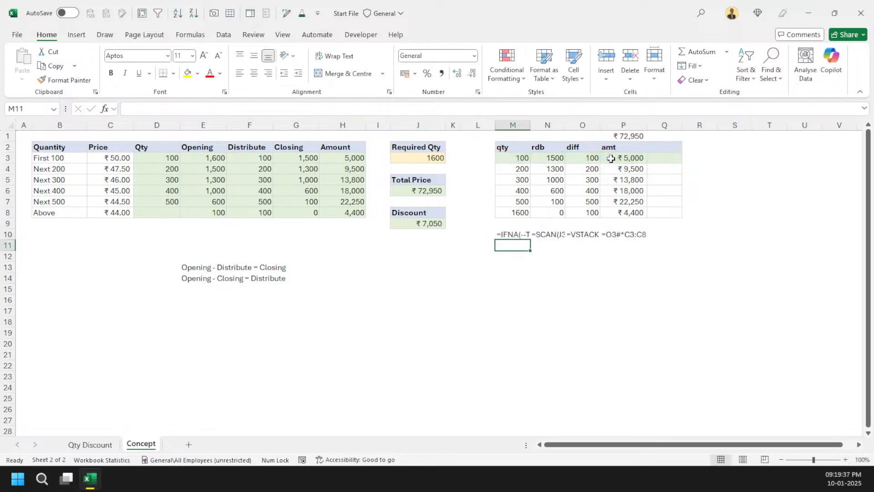
Wrap the formula in M10 in TOCOL so the formula texts are listed in one column.
key(Up)
click(134, 112)
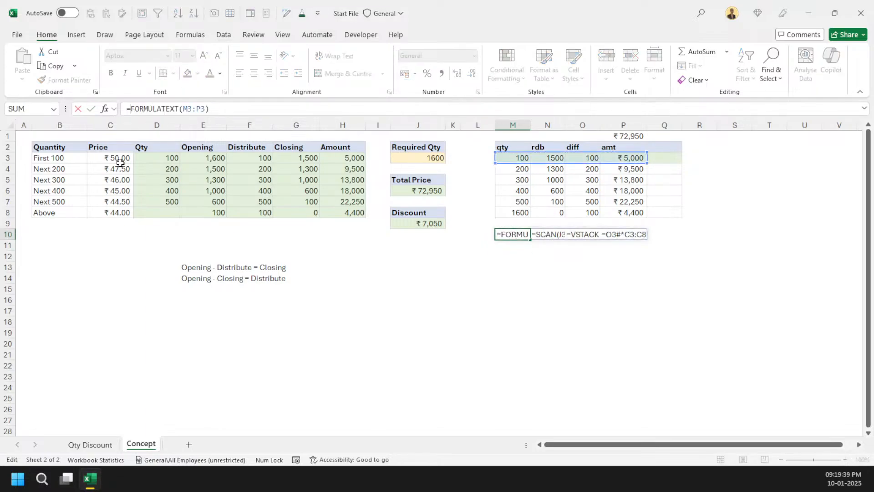
text(toc)
key(Tab)
key(Return)
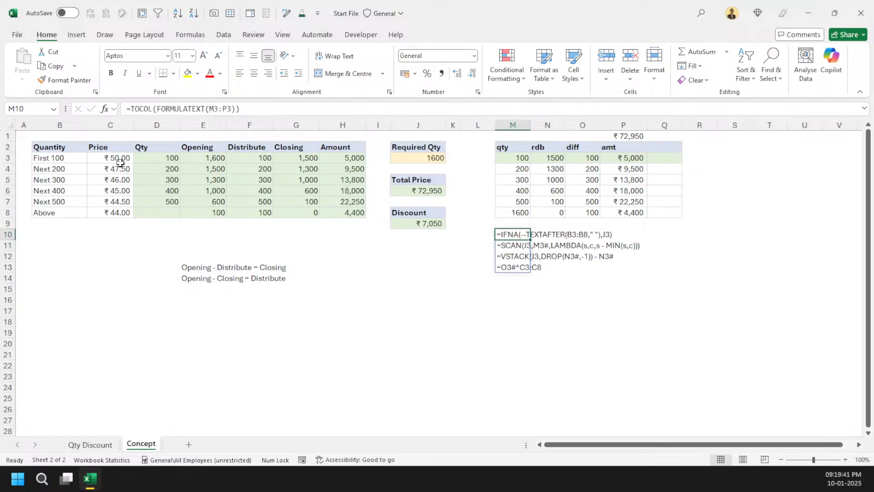
Run the OA Robot Format Formulas command on the formulas in M3:P3.
key(alt+n)
click(624, 365)
drag(507, 161, 616, 158)
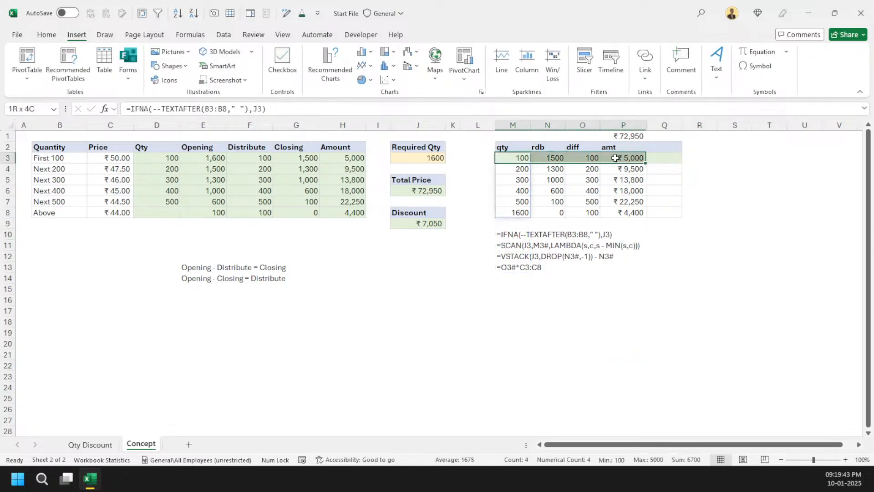
key(ctrl+shift+p)
text(ff)
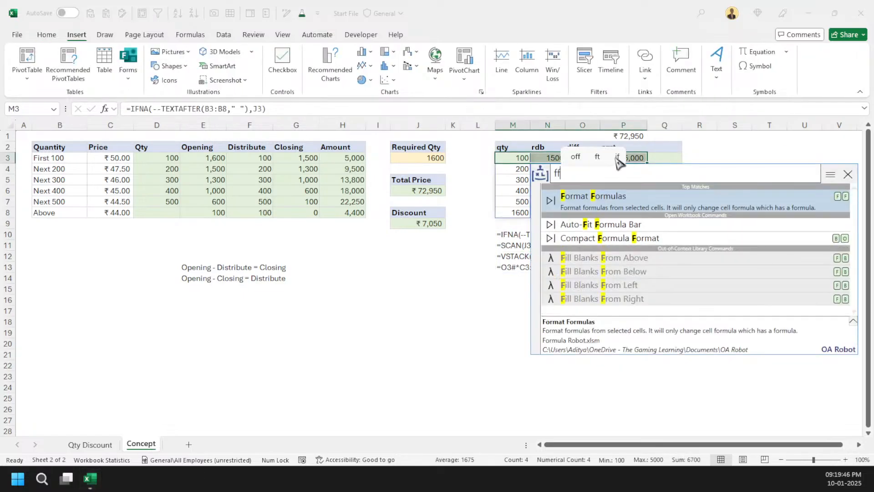
key(Return)
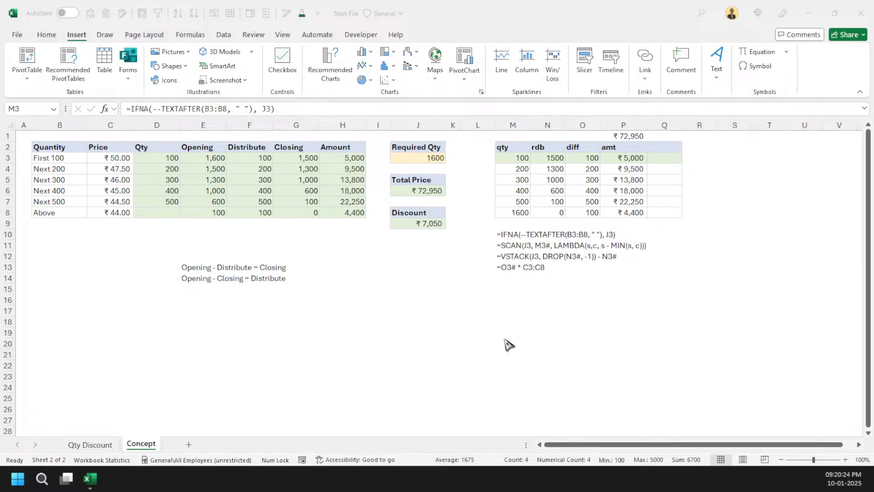
click(428, 340)
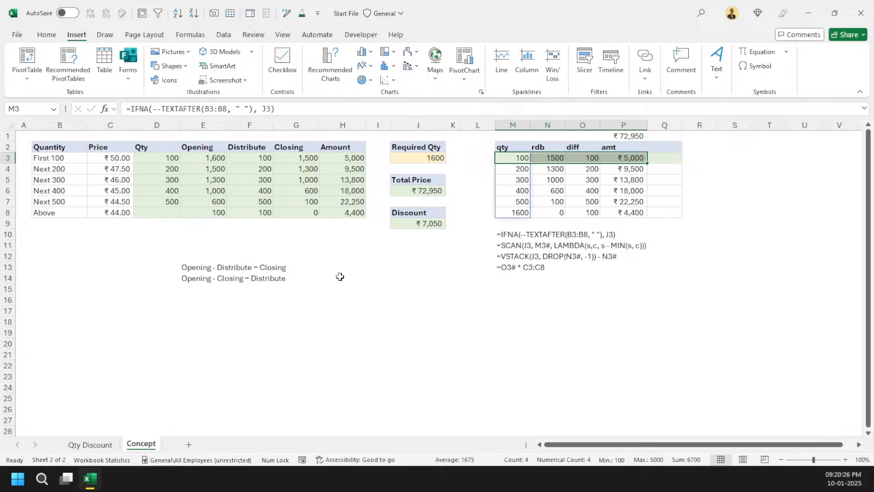
Duplicate the Concept sheet, name the copy Method2, and rename the original sheet Method1.
drag(141, 444, 198, 449)
text(Method2)
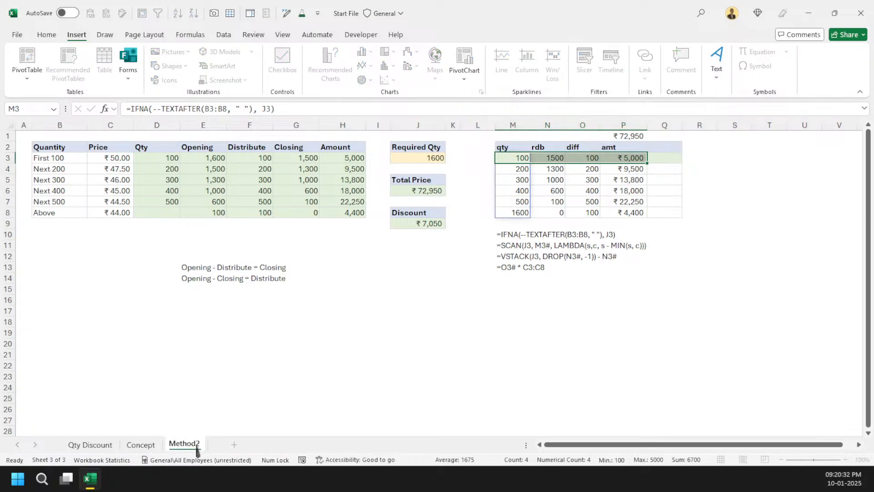
key(Return)
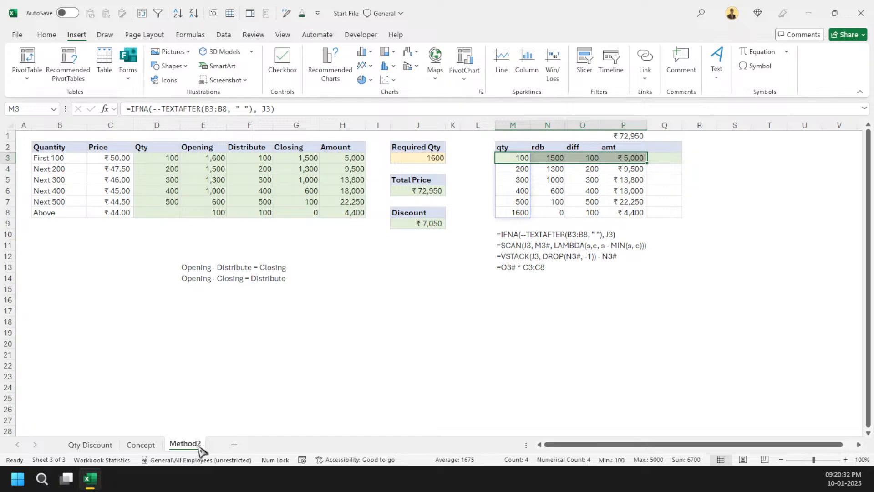
double_click(132, 445)
text(Method1)
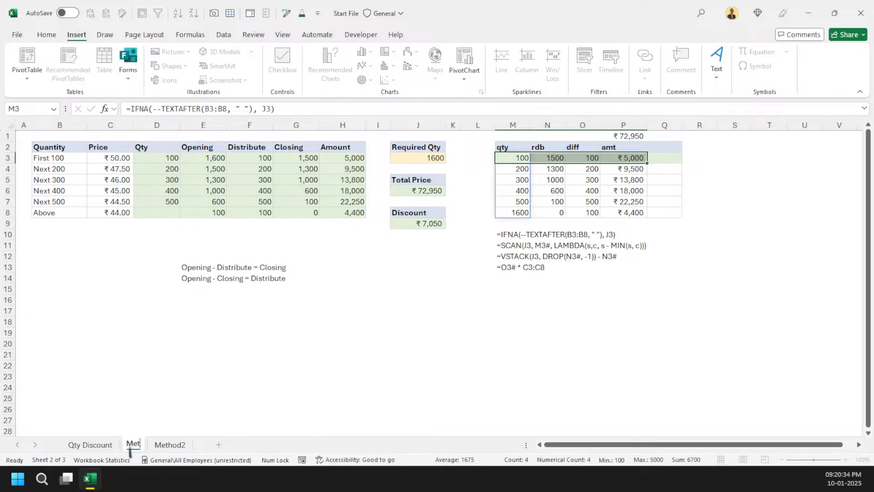
key(Return)
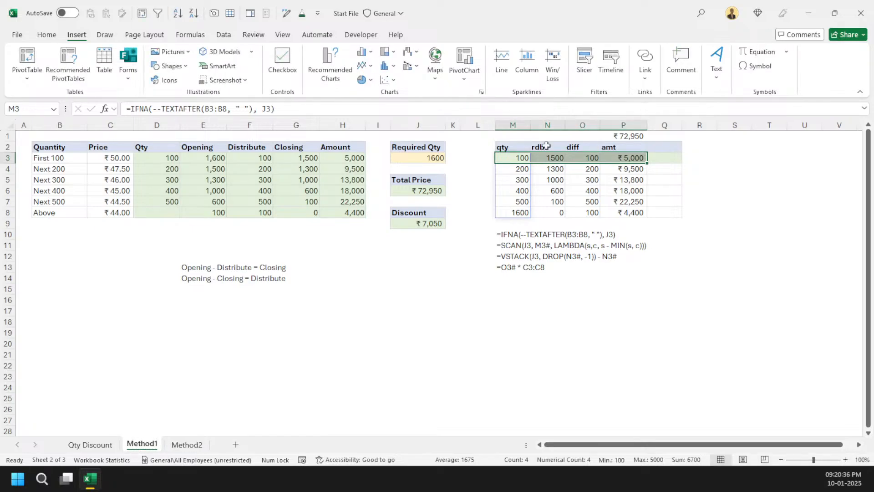
click(522, 158)
drag(522, 158, 614, 212)
key(Delete)
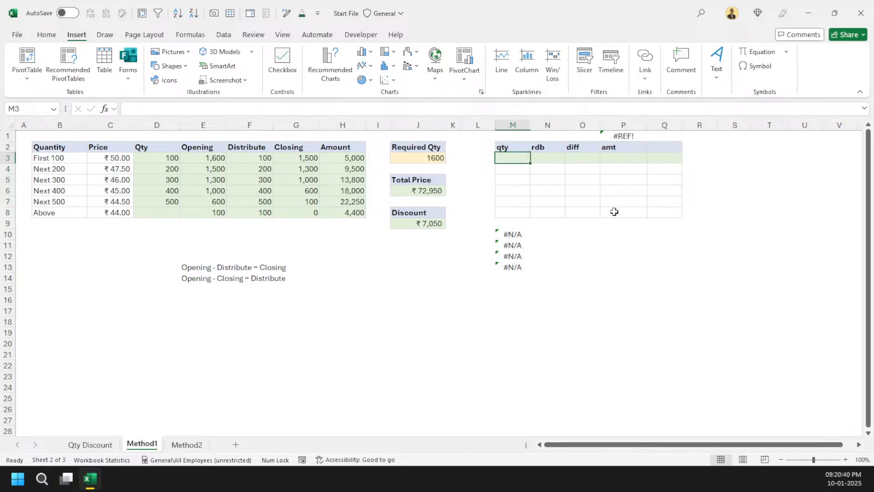
key(ctrl+z)
Clear the rdb, diff and amt values in N3:P8, keeping the qty column.
key(Right)
key(ctrl+shift+Right)
key(ctrl+shift+Down)
key(Delete)
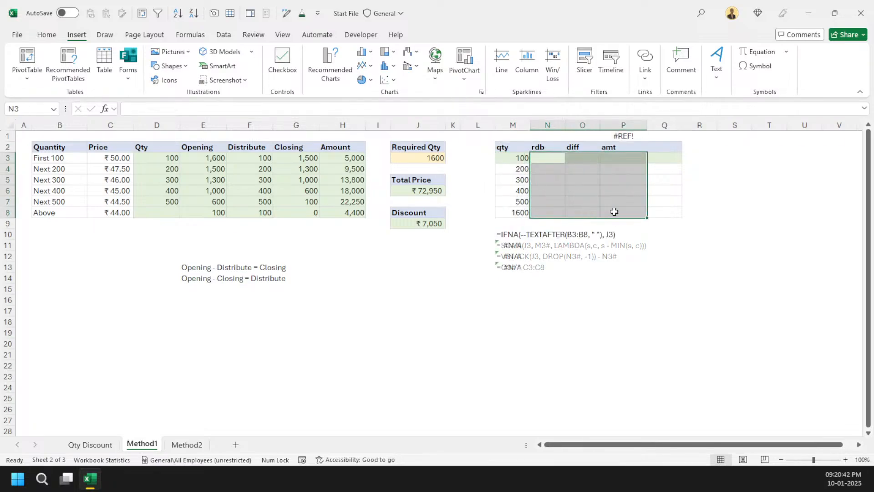
Reduce the qty formula in M3 to =TEXTAFTER(B3:B8, " ") by removing IFNA, the double minus and J3.
key(Left)
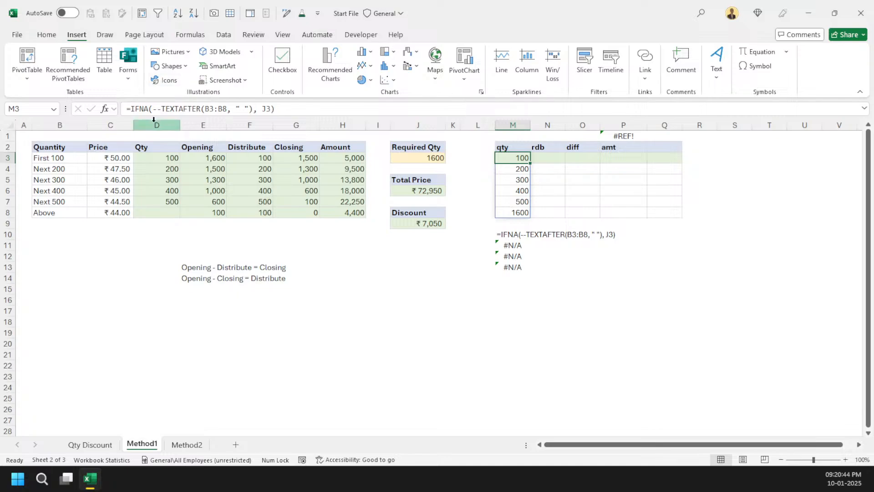
drag(161, 109, 132, 109)
key(Delete)
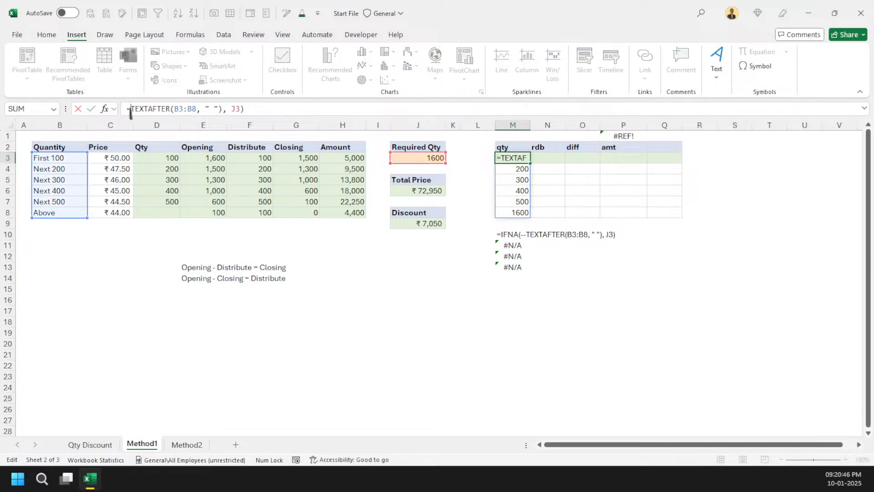
key(End)
key(BackSpace)
key(BackSpace)
key(BackSpace)
key(BackSpace)
key(BackSpace)
key(Return)
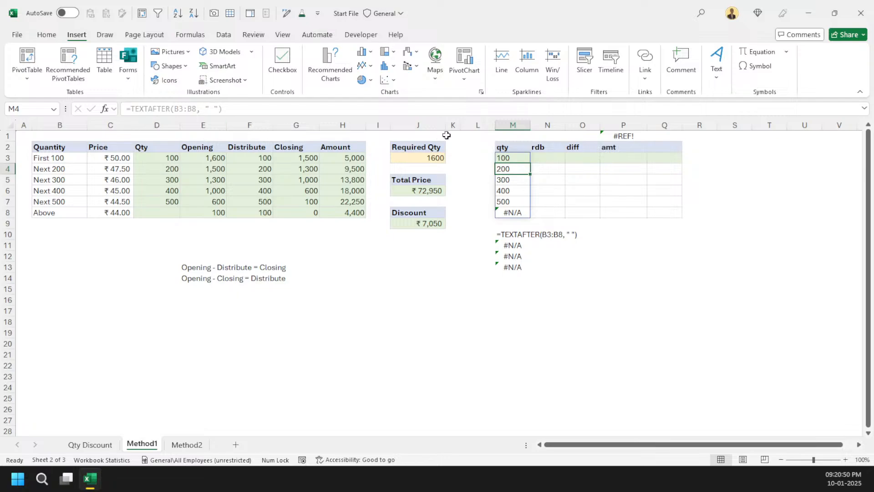
Negate the qty formula in M3 so it reads =-TEXTAFTER(B3:B8, " ").
click(524, 157)
click(130, 108)
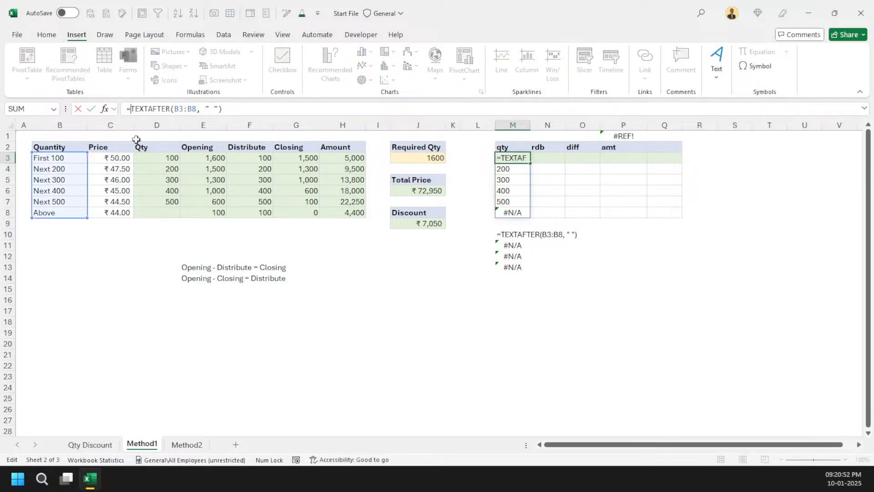
text(-)
key(Return)
Delete the broken total formula in P1 above the amt column.
key(Up)
key(Up)
key(Up)
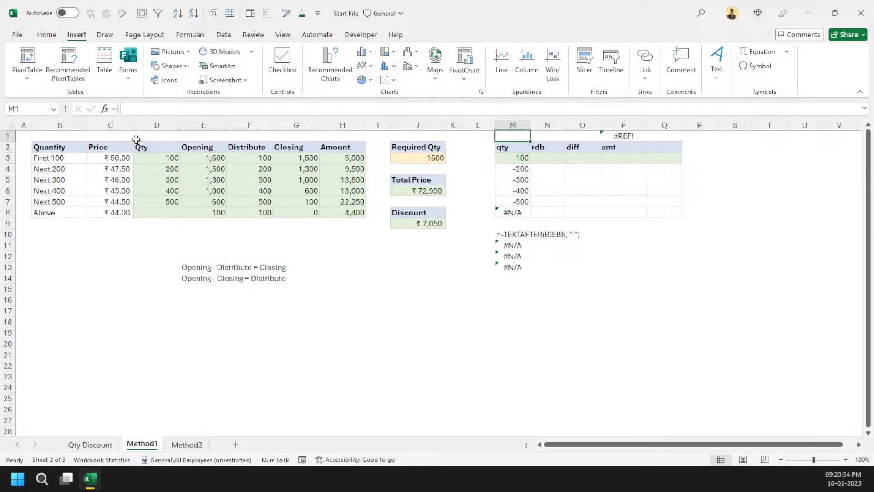
key(ctrl+Right)
key(Delete)
Add a second minus to the qty formula in M3, making it =--TEXTAFTER(B3:B8, " ").
click(519, 158)
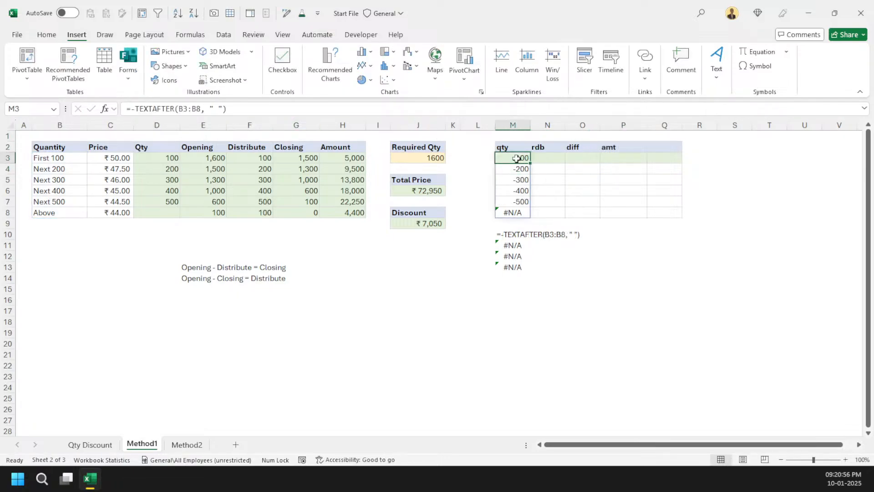
click(134, 110)
text(-)
key(ctrl+Return)
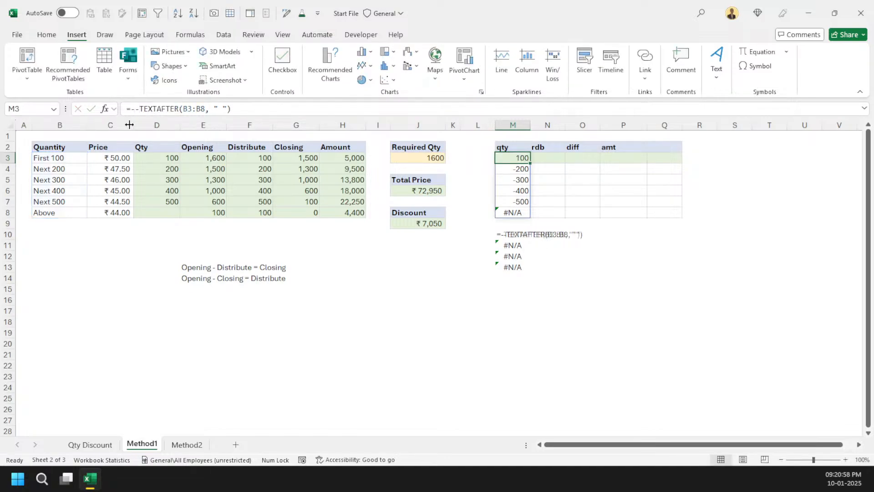
Rename the rdb column header in N2 to ul.
click(537, 157)
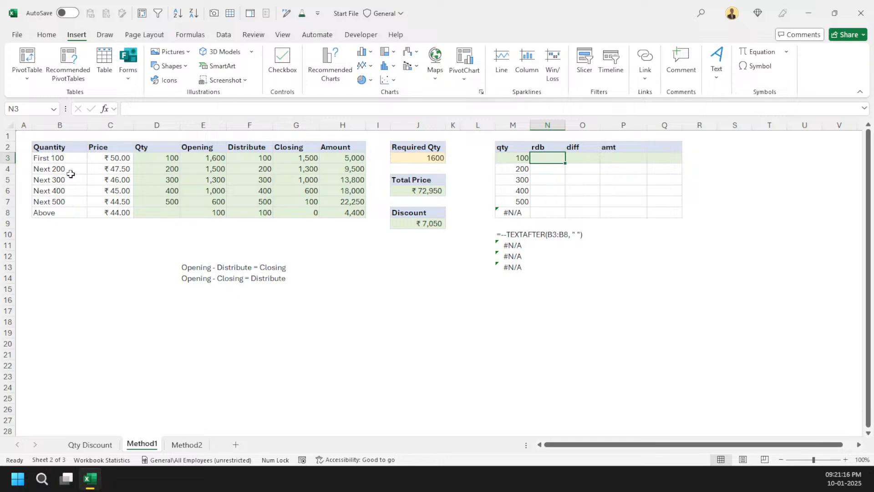
click(70, 177)
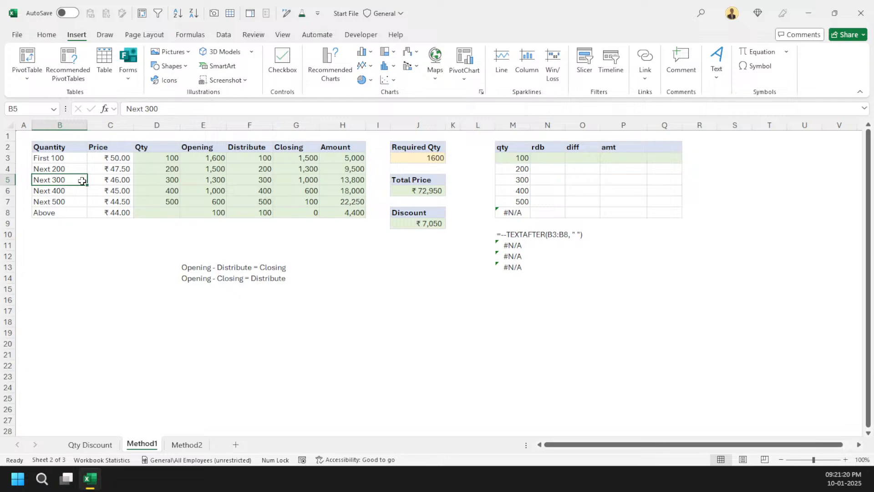
click(545, 161)
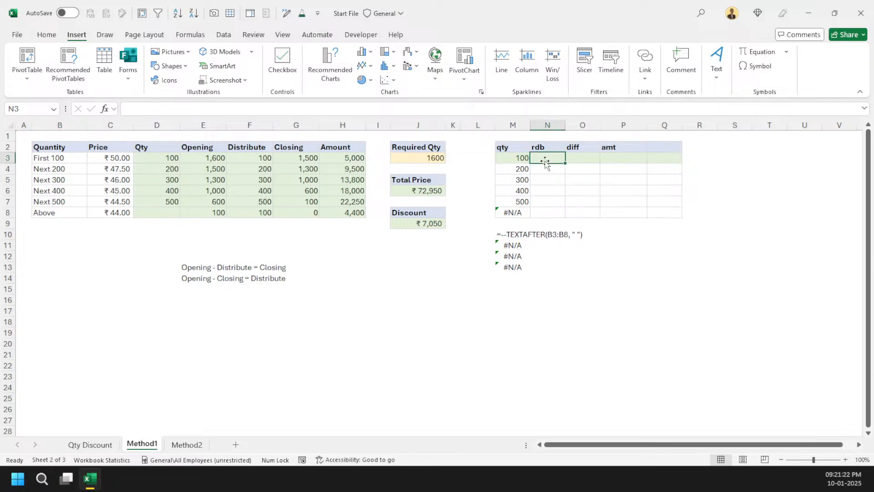
text(=)
key(Escape)
key(Up)
text(ul)
key(Return)
Enter the running total formula =SCAN(0,M3#,SUM) in N3 of the ul column.
text(=sca)
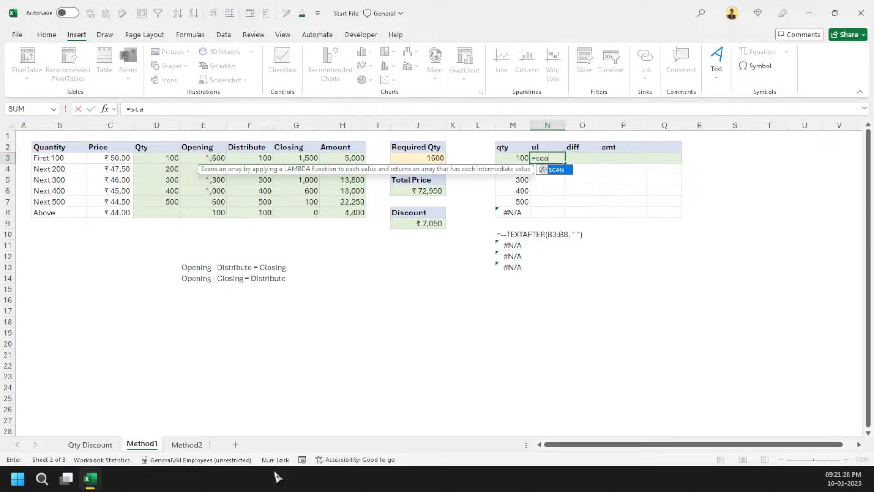
key(Tab)
text(0)
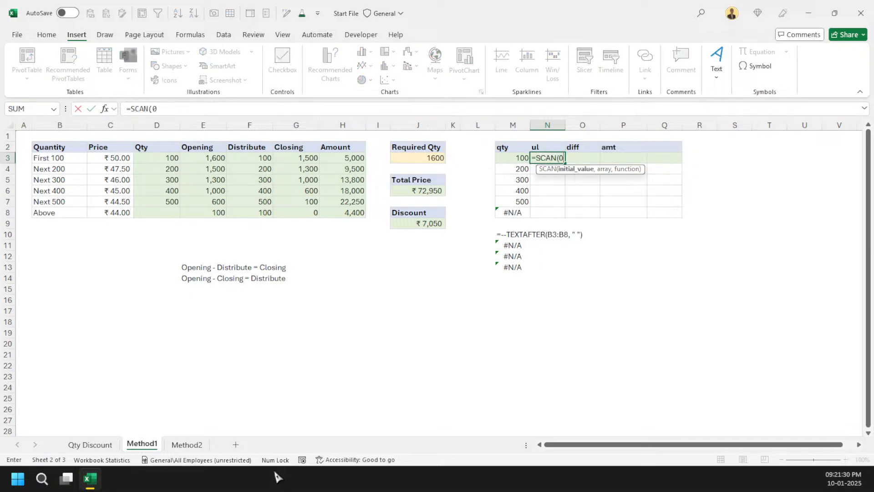
text(,)
key(Left)
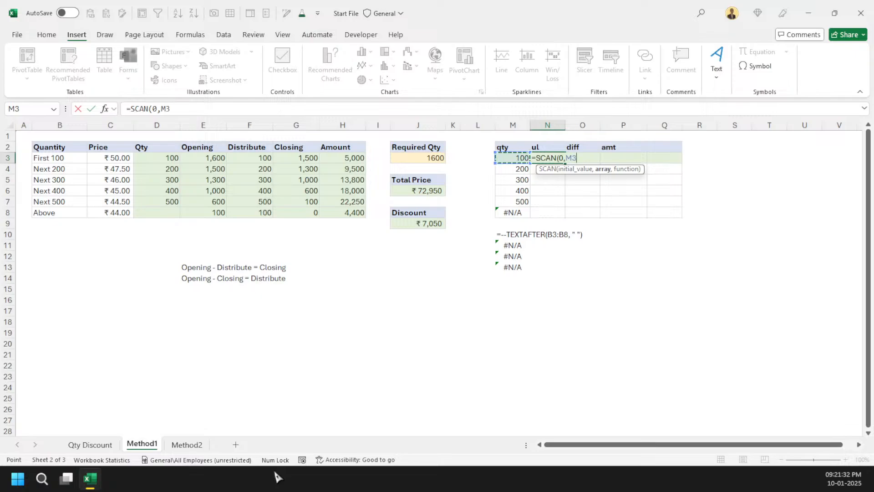
text(,su)
key(Tab)
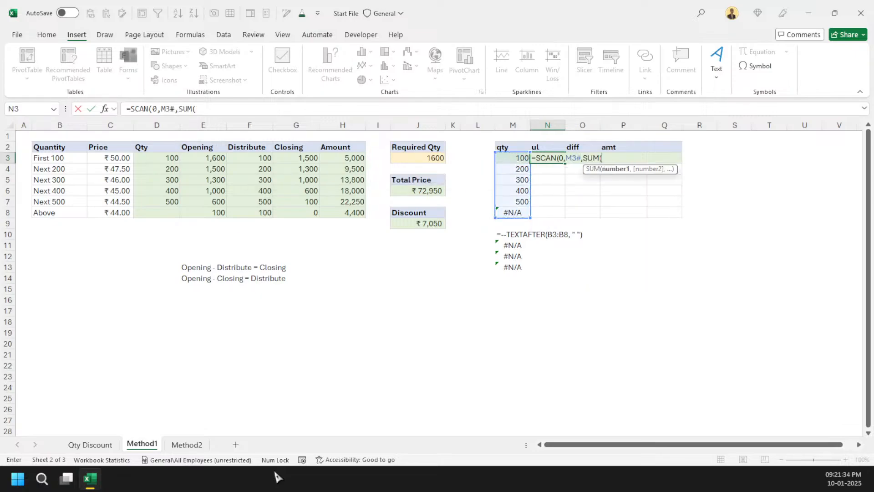
key(BackSpace)
text())
key(Return)
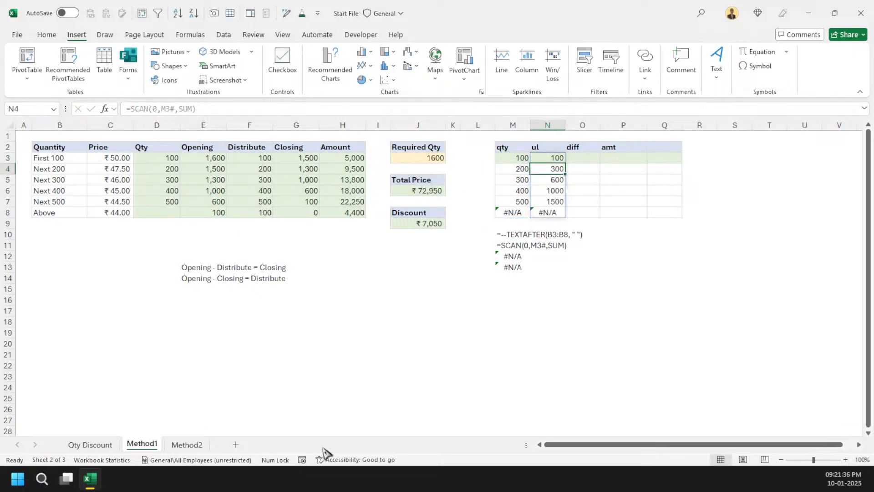
Rename the diff column header in O2 to ll.
drag(553, 158, 551, 213)
click(588, 147)
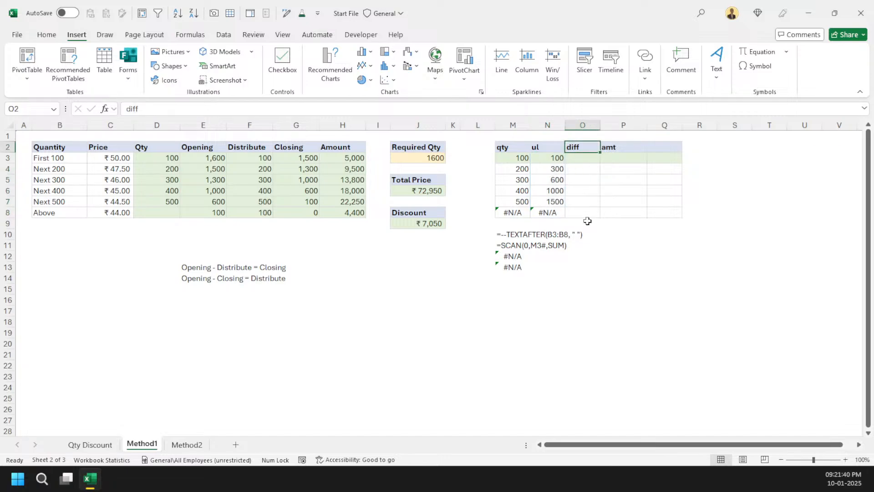
text(ll)
key(Return)
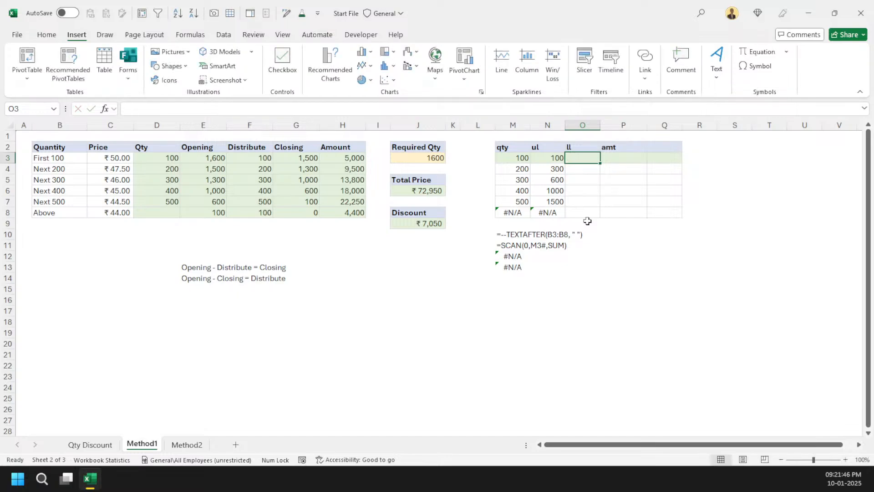
Enter the lower-limit formula =VSTACK(0,DROP(N3#,-1)) in O3 of the ll column.
text(=vs)
key(Tab)
text(0,dropo)
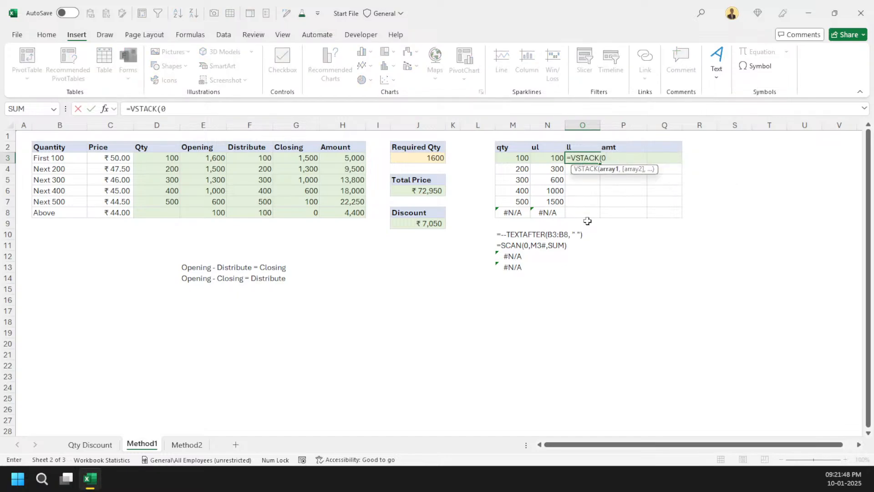
key(Tab)
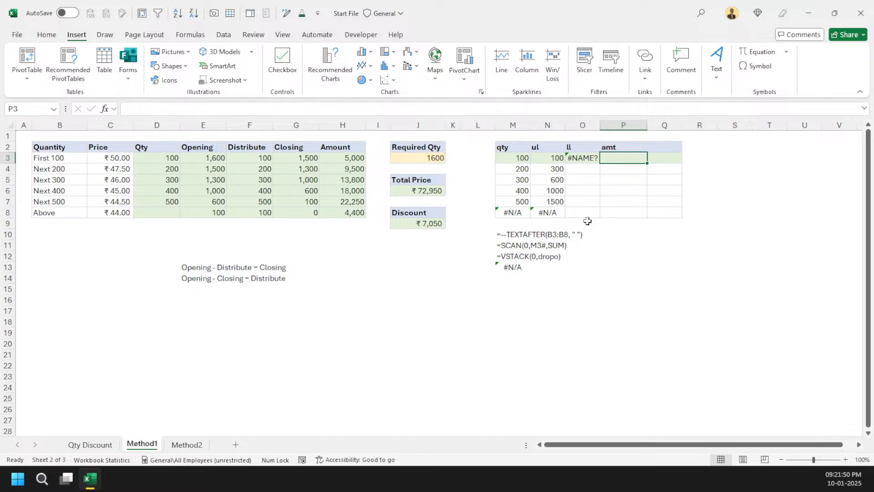
key(Left)
key(F2)
key(BackSpace)
key(BackSpace)
key(Tab)
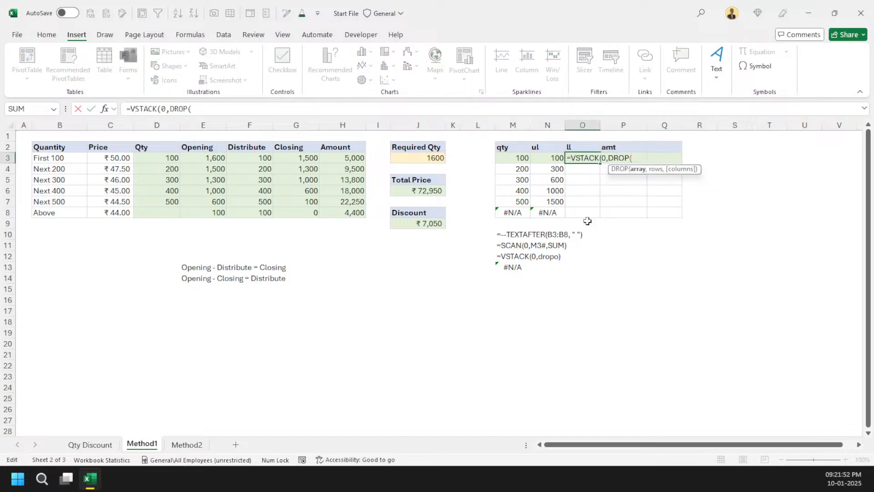
key(Left)
text(#)
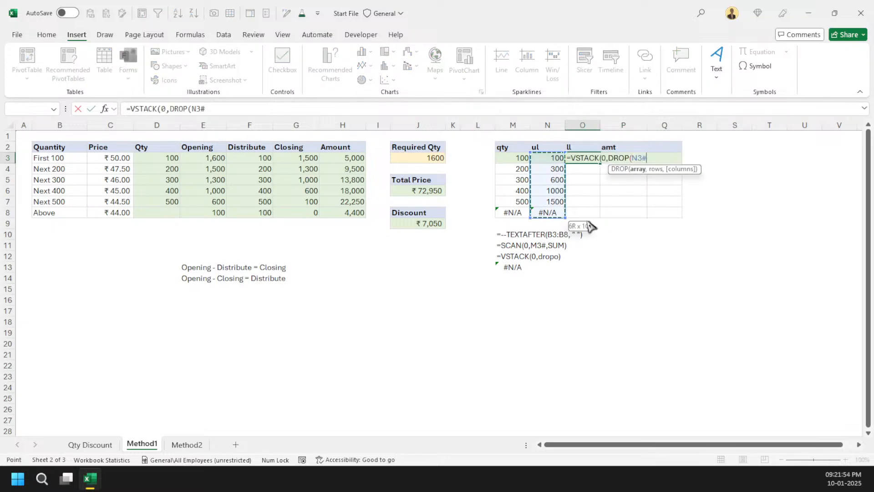
text(,-1)
key(Return)
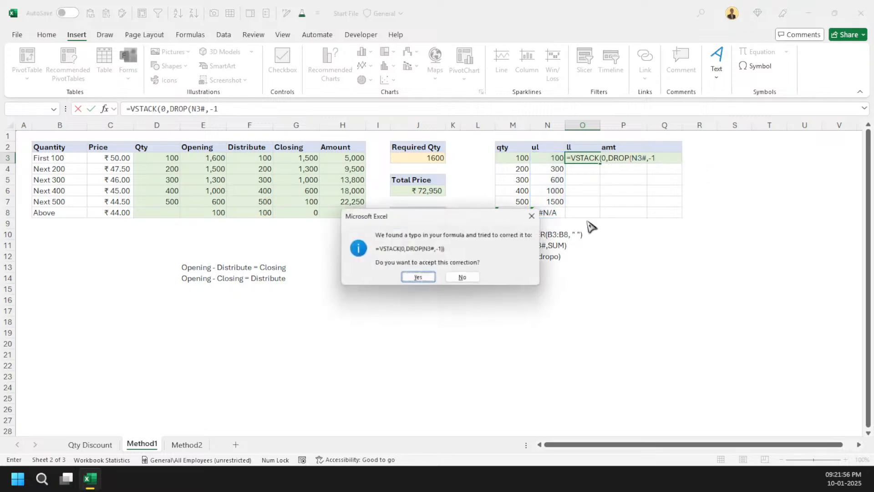
key(Return)
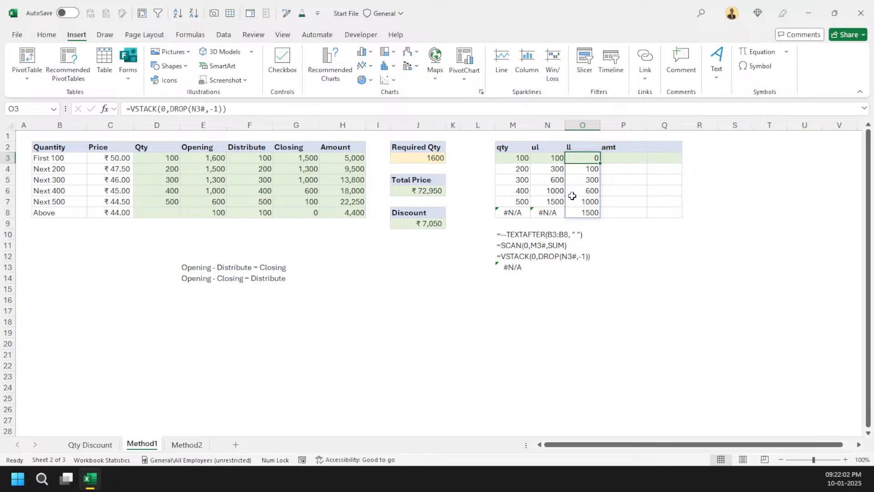
Rename the amt column header in P2 to distribute.
click(646, 144)
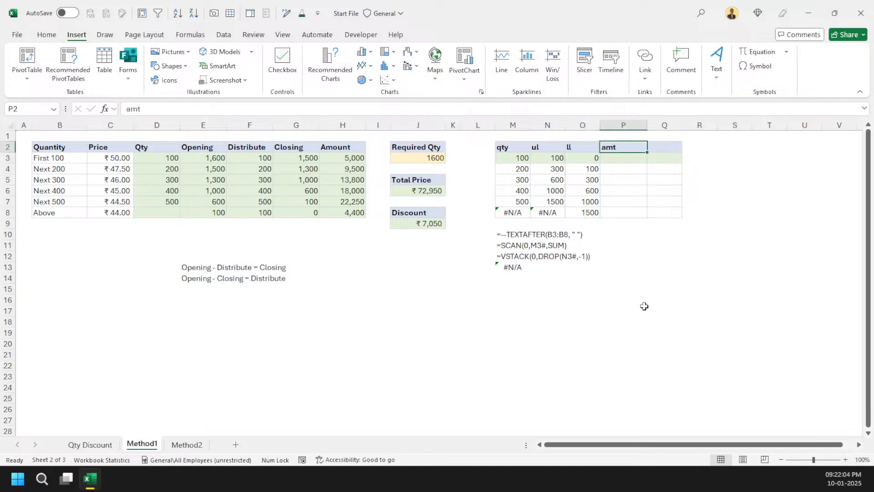
text(q)
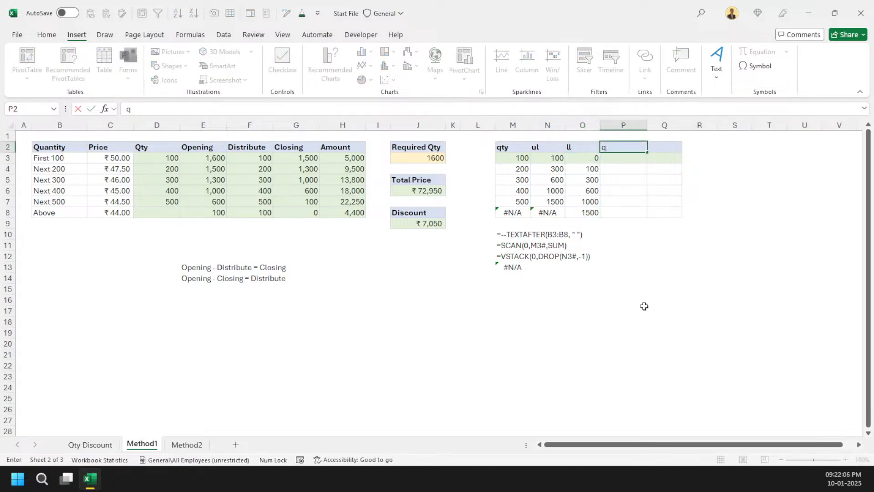
text(y)
key(BackSpace)
text(ts)
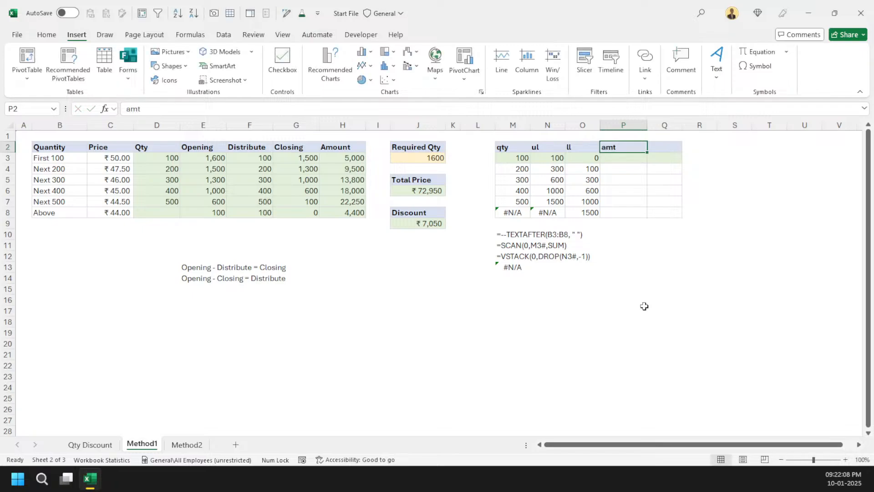
key(BackSpace)
key(BackSpace)
key(BackSpace)
text(distribute)
key(Return)
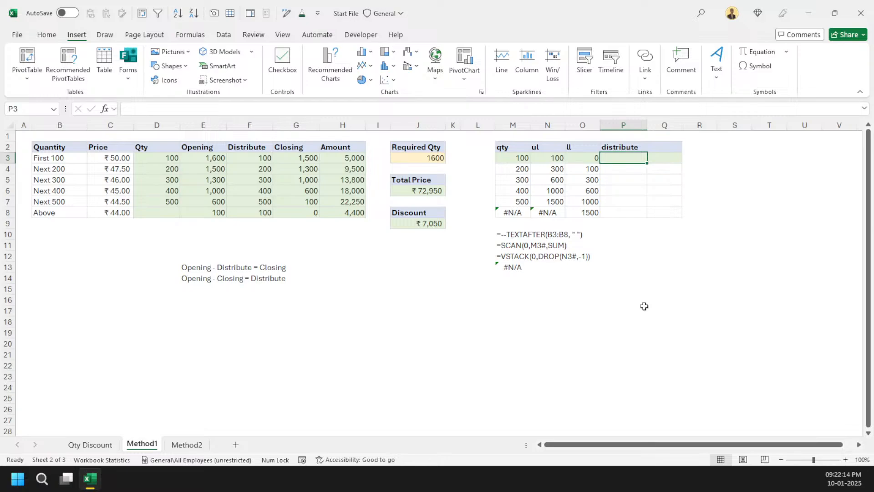
text(m)
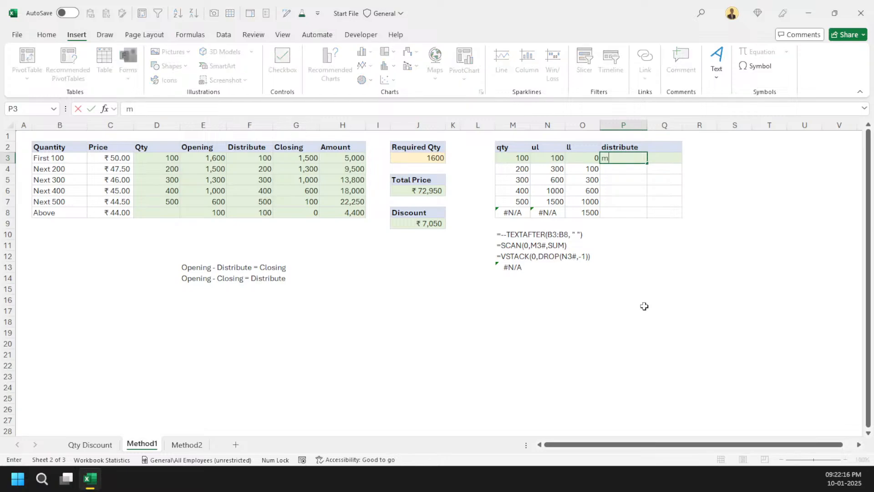
key(BackSpace)
text(=max()
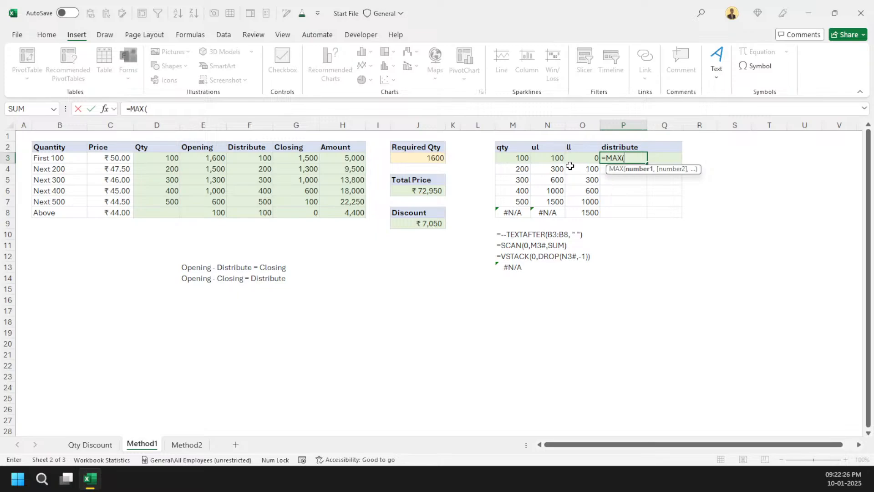
key(Escape)
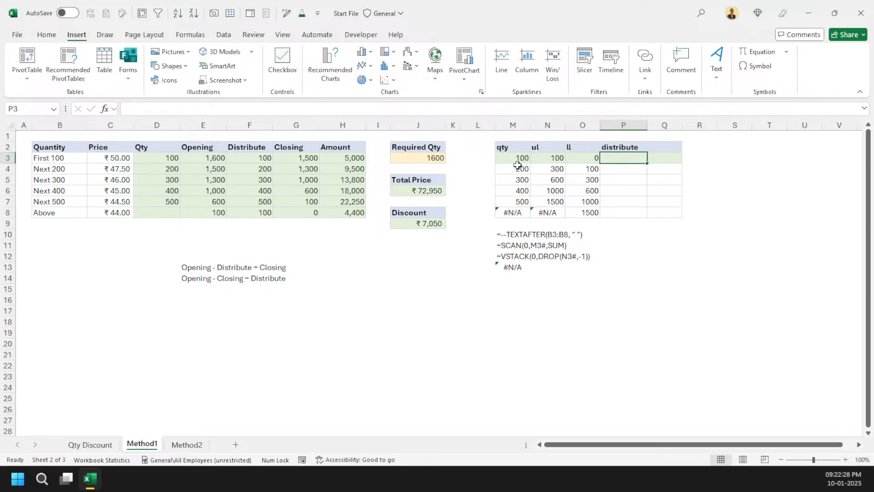
click(517, 159)
drag(548, 159, 524, 172)
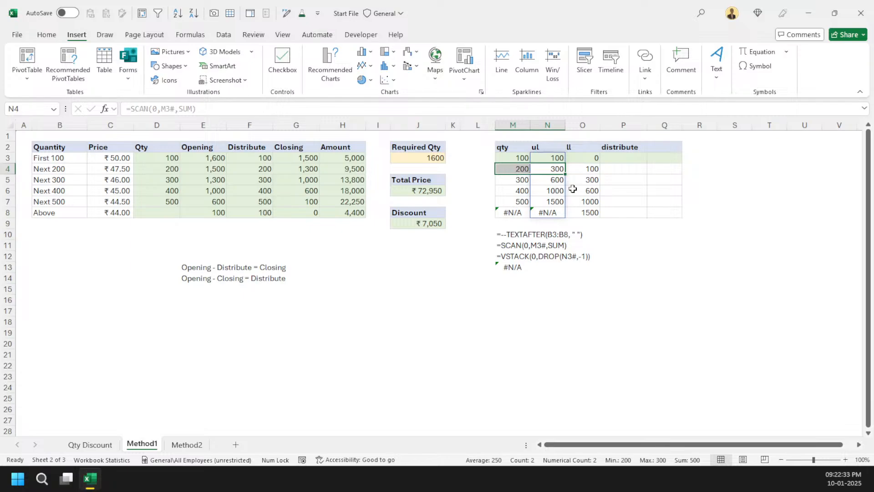
click(623, 160)
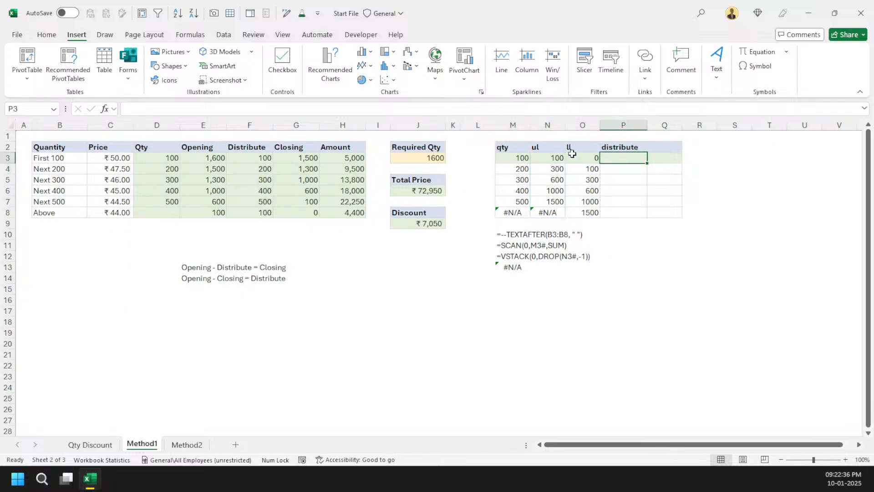
Set the Required Qty in J3 to 500.
click(428, 158)
text(500)
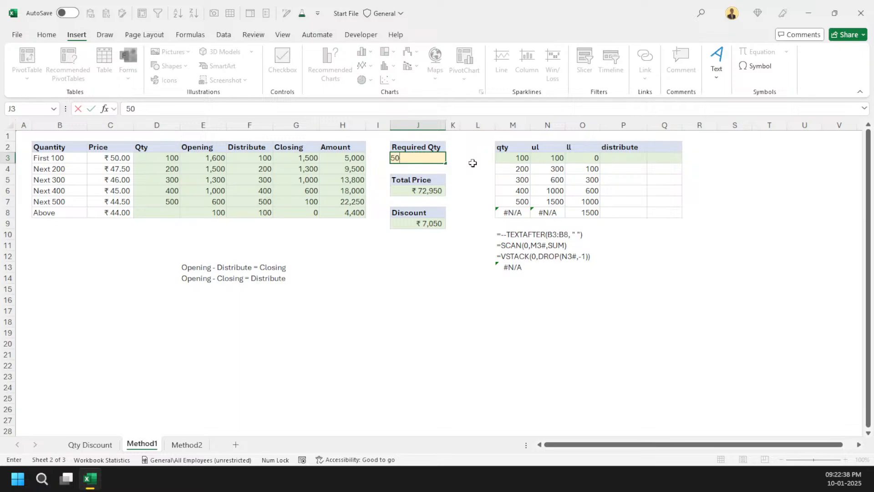
key(ctrl+Return)
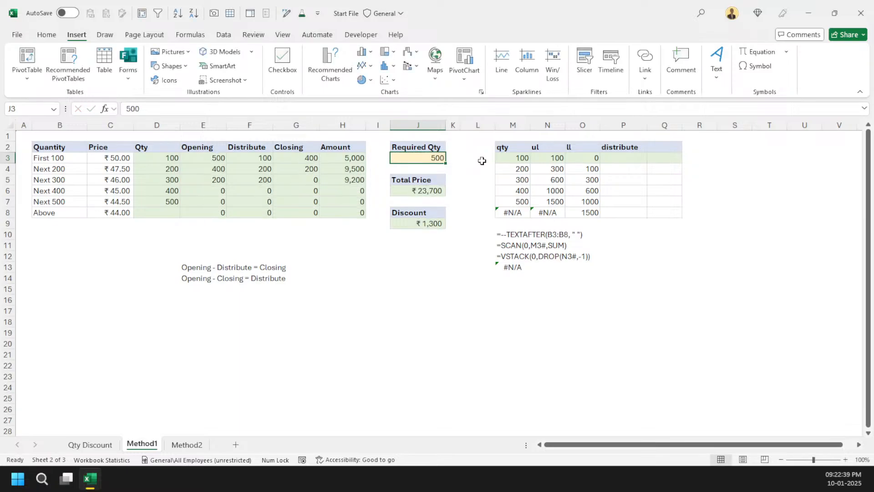
Try the formula =MAX($J$3,N3)-O3 in P3 of the distribute column.
click(612, 159)
text(=max)
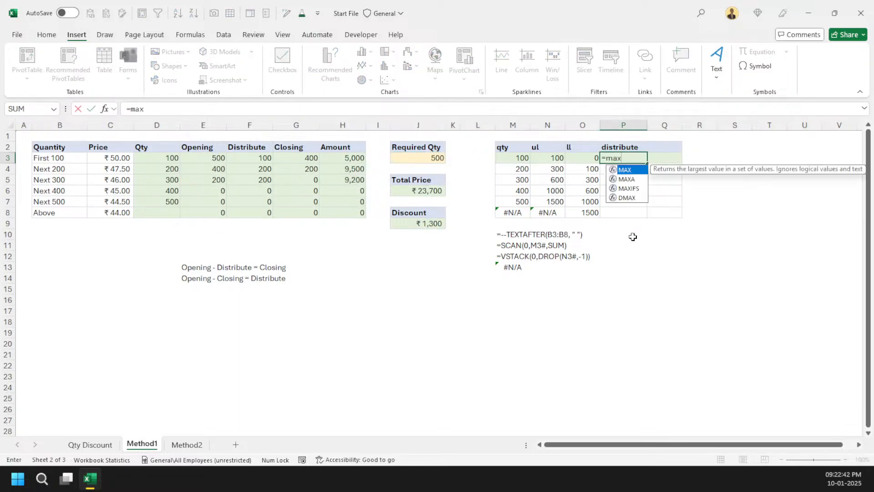
key(Tab)
click(424, 161)
key(F4)
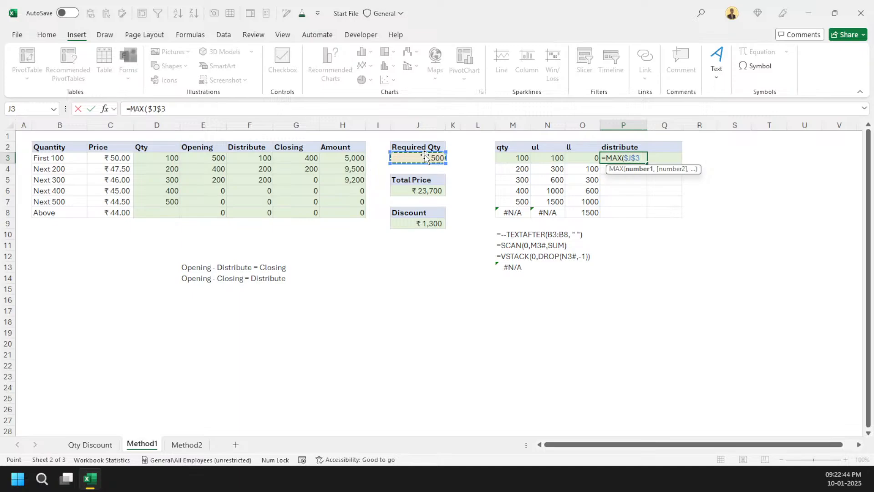
text(,)
click(552, 160)
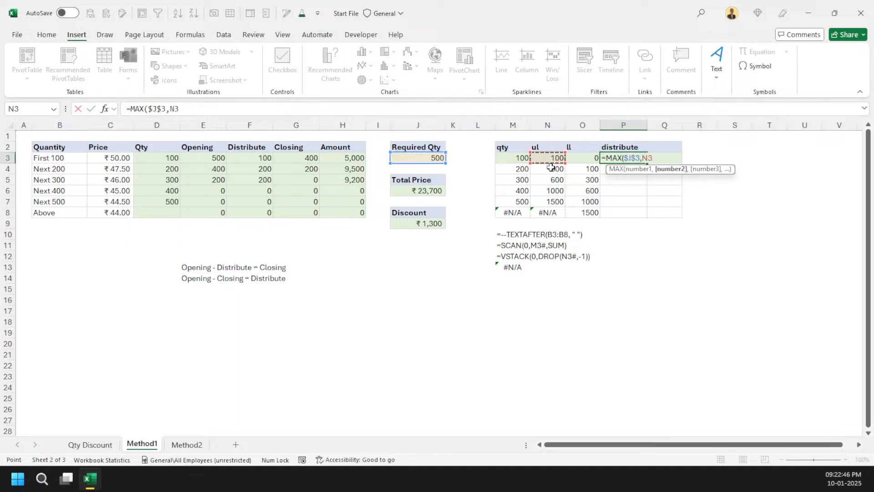
text()-)
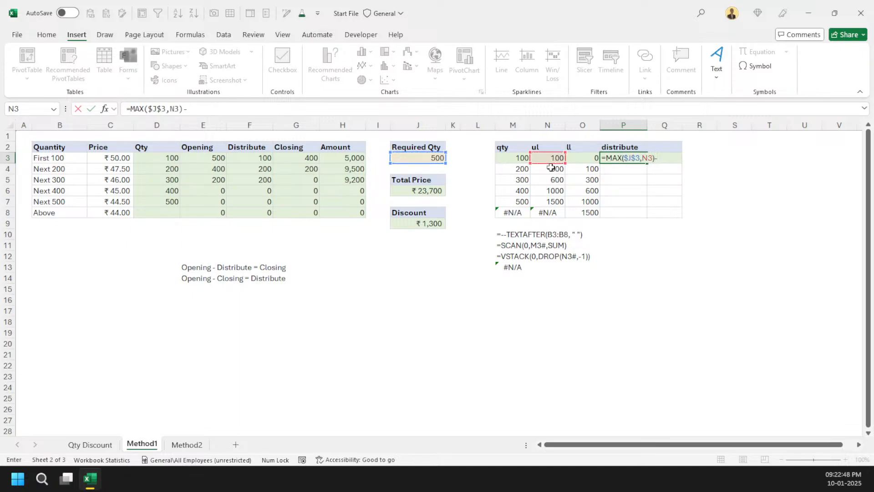
click(588, 158)
key(ctrl+Return)
Fill the MAX formula from P3 down through P8 of the distribute column.
key(Left)
key(ctrl+Down)
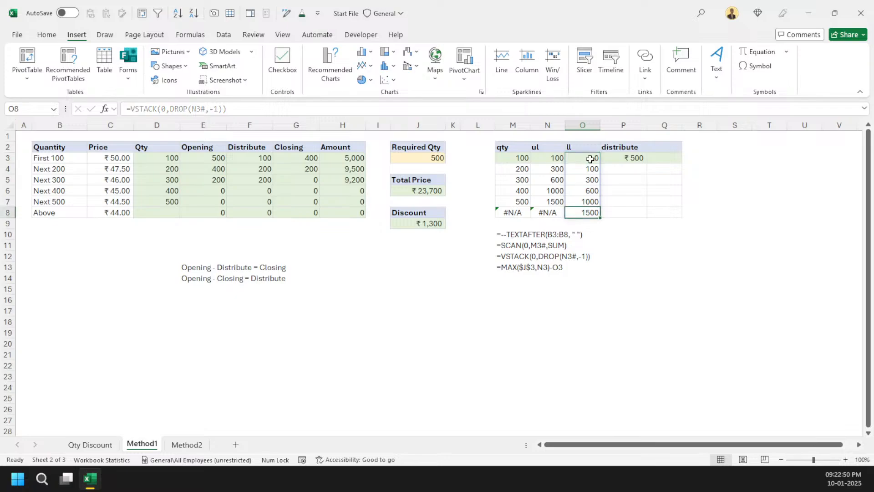
key(Right)
key(ctrl+shift+Up)
key(Return)
key(F2)
key(ctrl+Return)
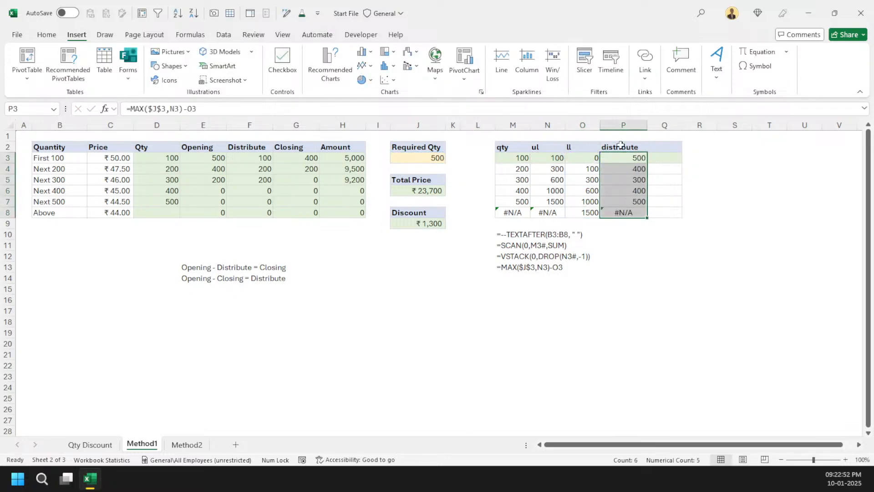
Examine the cell references of the distribute formulas in P3 and P4.
click(673, 156)
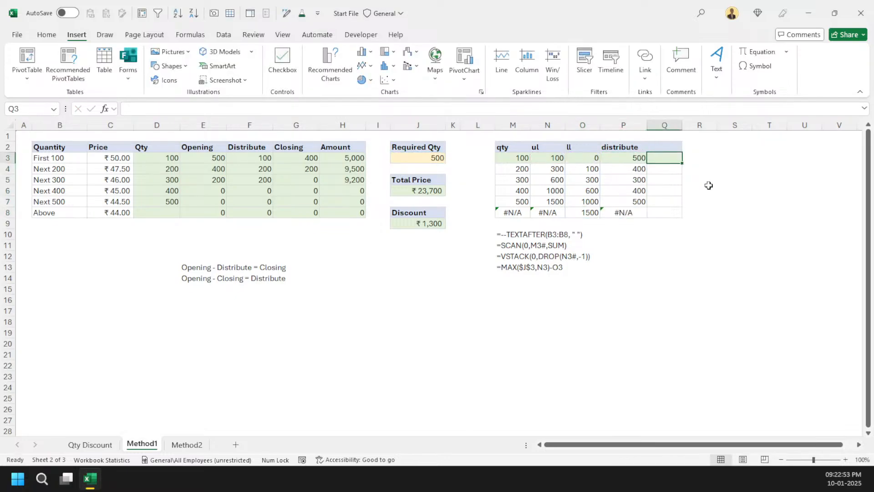
click(639, 163)
key(F2)
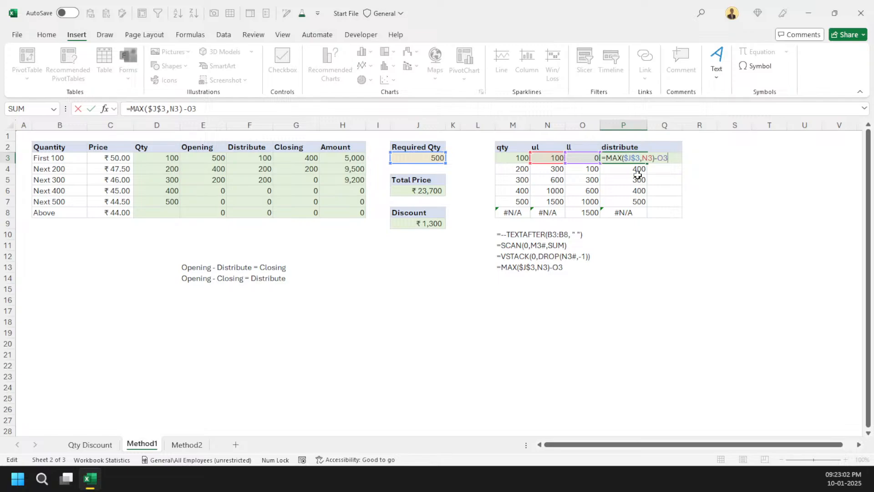
key(Return)
key(F2)
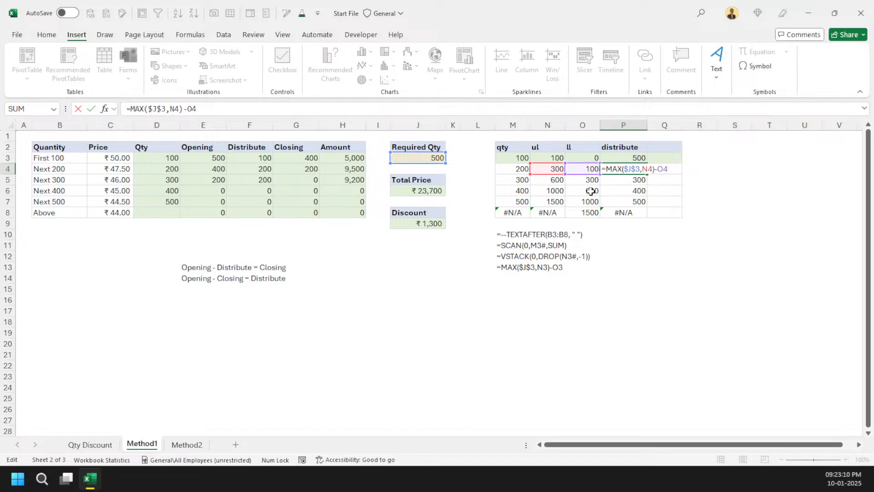
key(ctrl+Return)
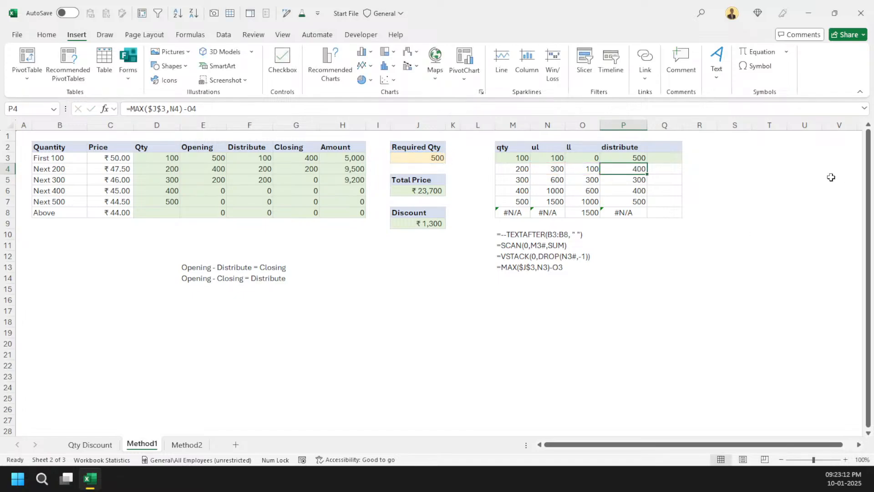
Undo the fill and the MAX formula entry in the distribute column.
drag(620, 167, 620, 208)
key(ctrl+z)
key(ctrl+z)
key(ctrl+z)
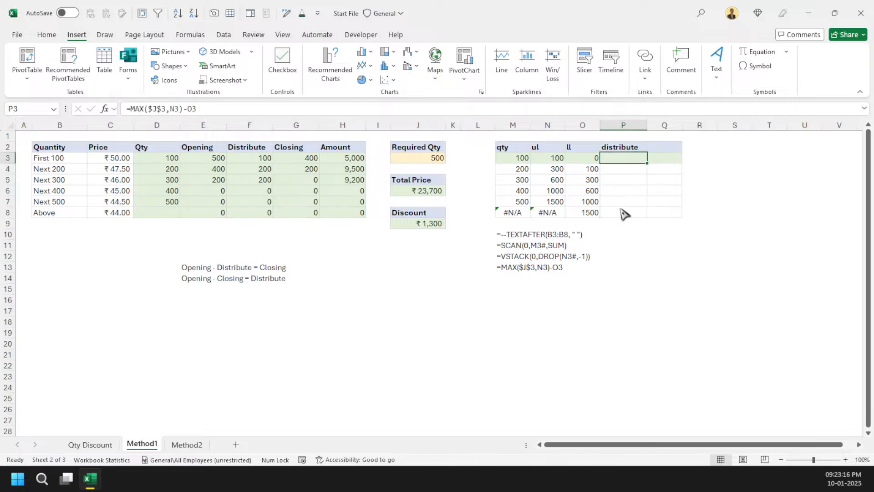
text(=)
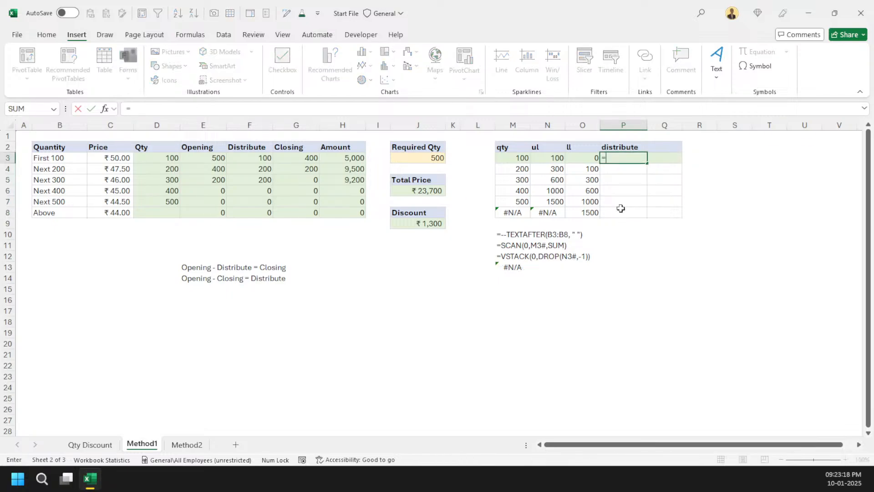
key(Left)
key(Left)
key(Left)
key(Left)
key(Left)
key(Left)
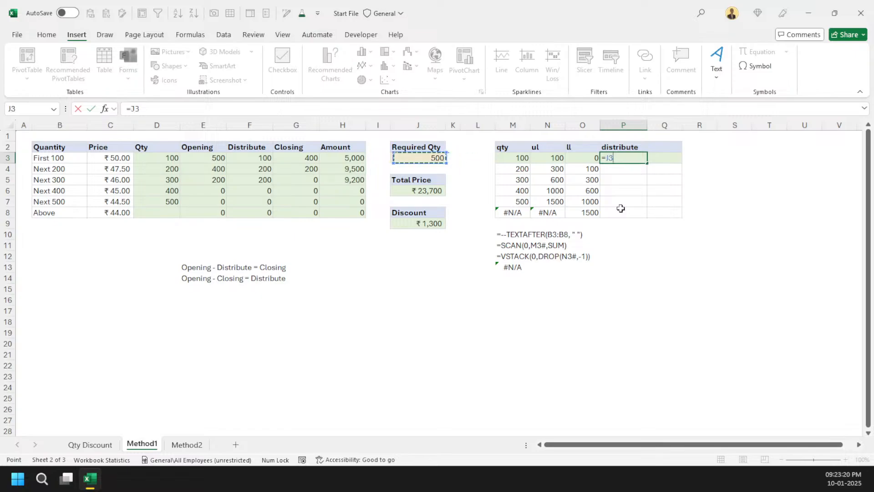
text(-)
key(Left)
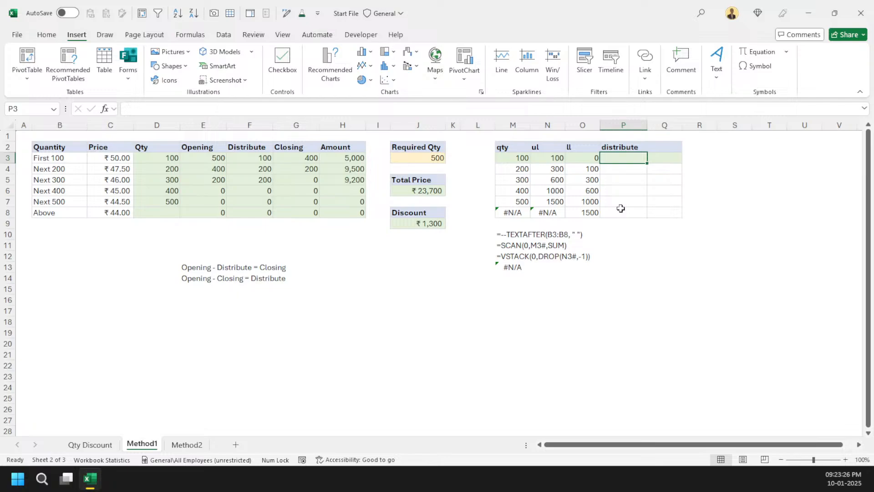
key(alt+Tab)
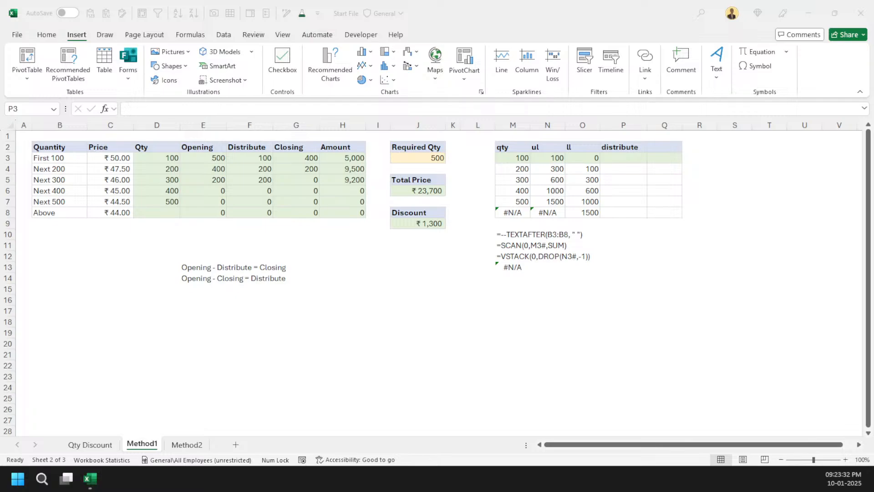
Enter the formula =MIN(J3,N3) in P3 of the distribute column.
click(620, 159)
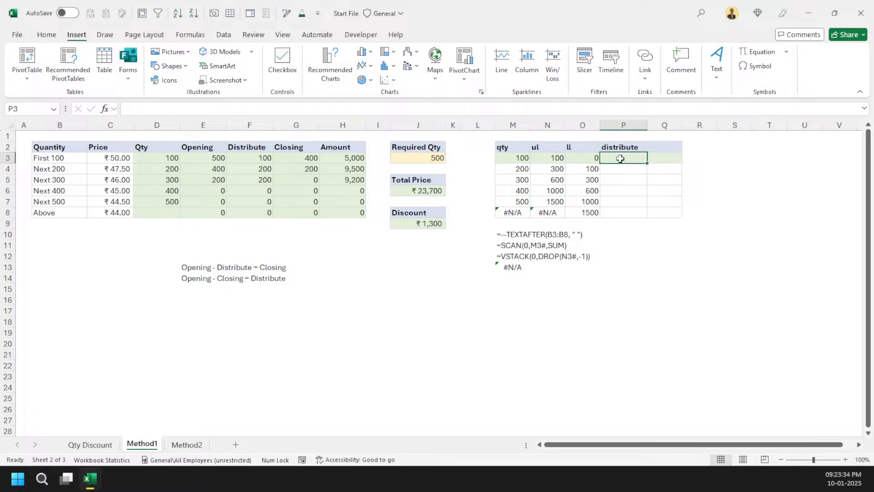
text(=min)
key(Tab)
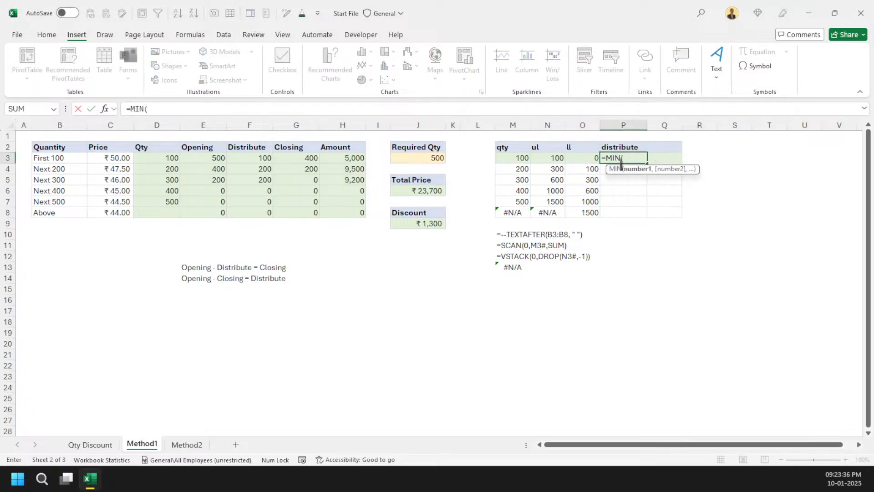
click(408, 157)
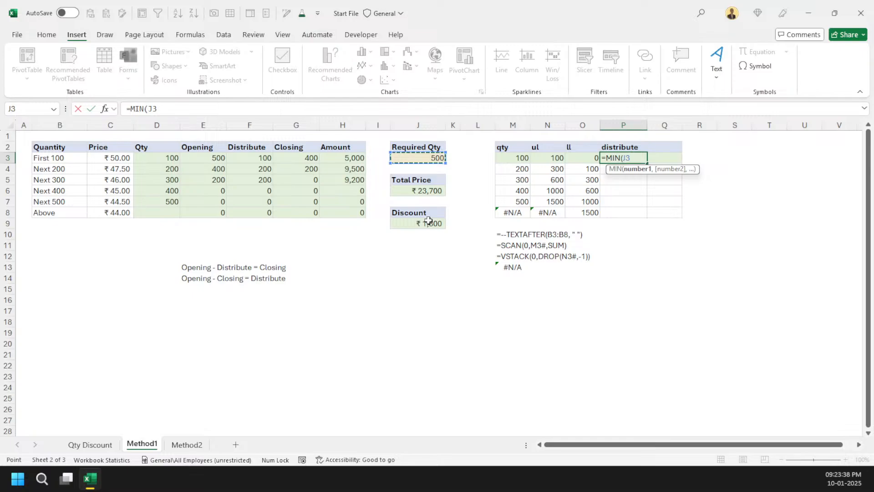
text(,)
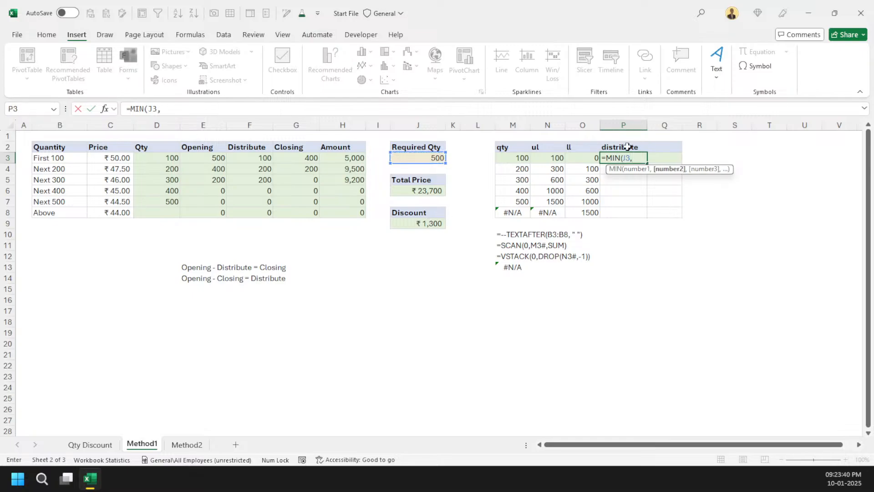
click(554, 159)
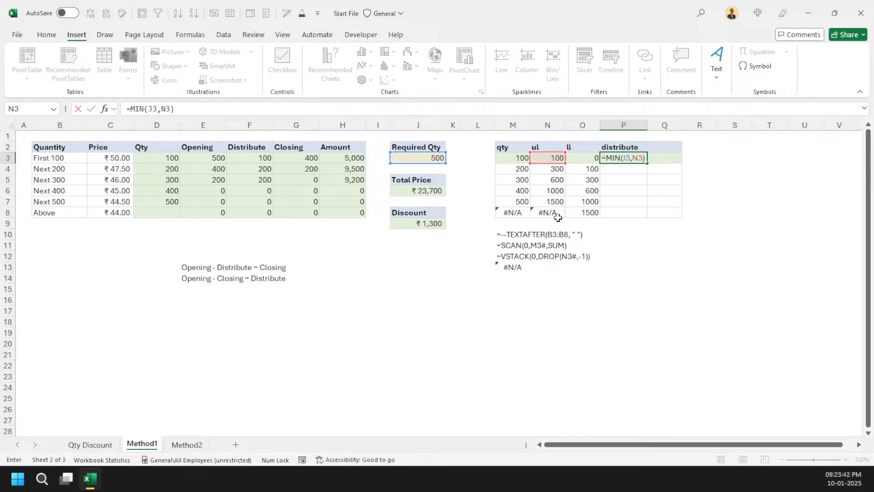
key(ctrl+Return)
Make the J3 reference absolute in P3 and subtract the lower limit, giving =MIN($J$3,N3)-O3.
click(143, 109)
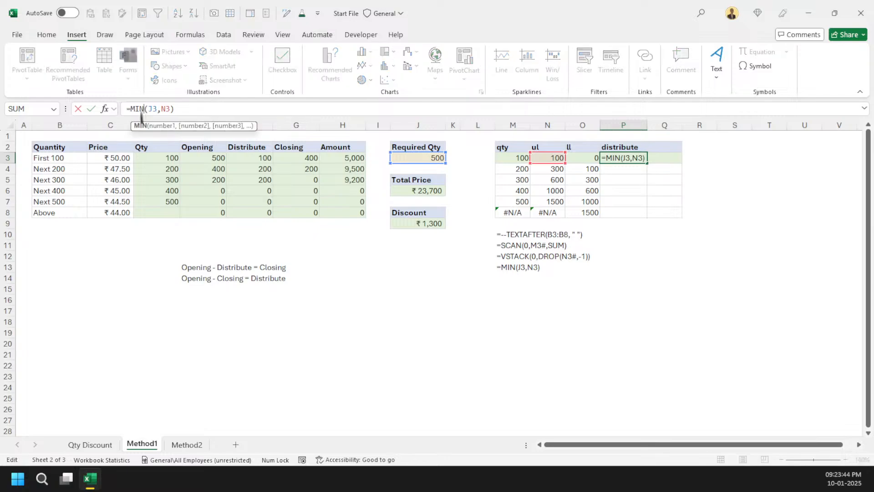
key(Right)
key(Right)
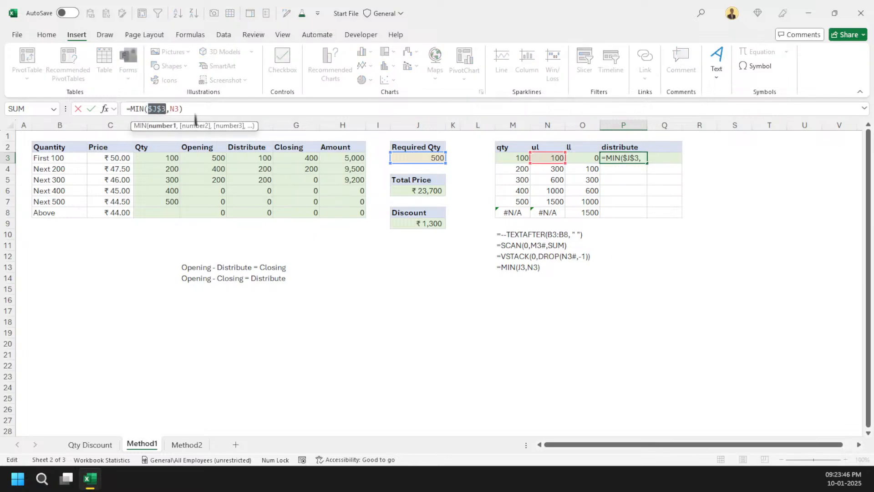
key(F4)
text(-)
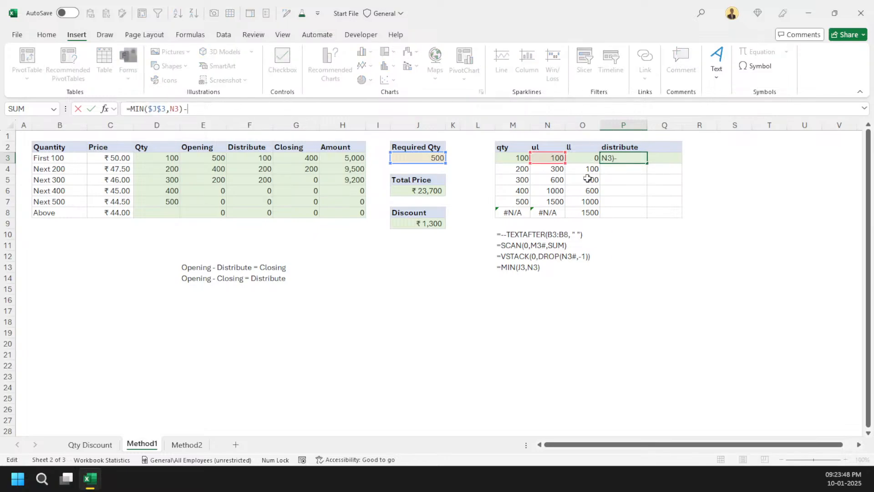
click(592, 158)
key(ctrl+Return)
Fill the MIN formula from P3 down through P8 and check the distribute values in the first three rows.
key(shift+Down)
key(shift+Down)
key(shift+Down)
key(shift+Down)
key(shift+Down)
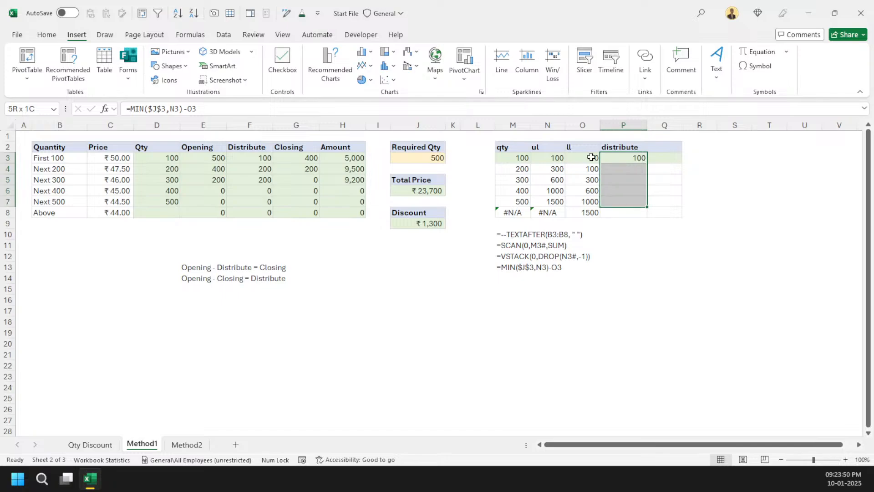
key(F2)
key(ctrl+Return)
key(Down)
key(Down)
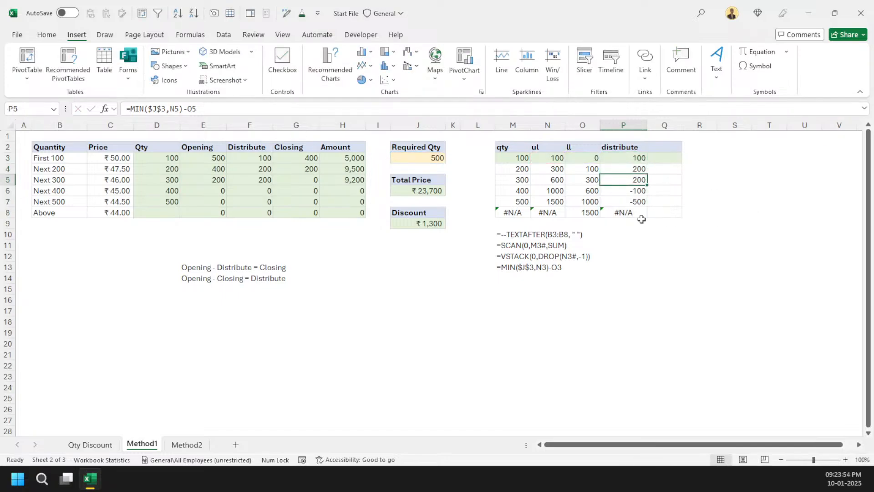
click(631, 156)
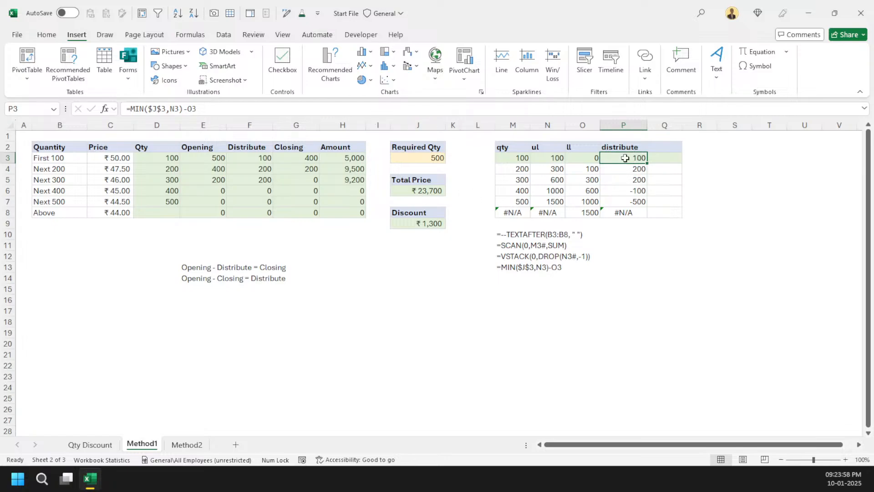
click(631, 172)
click(632, 182)
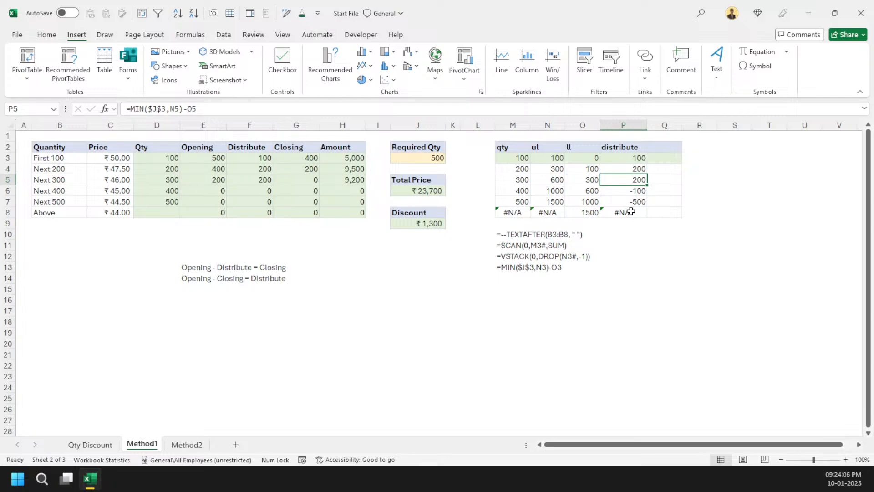
Extend the TEXTAFTER formula in M3 with an if_not_found value of 0, as =--TEXTAFTER(B3:B8, " ",,,,0).
click(509, 158)
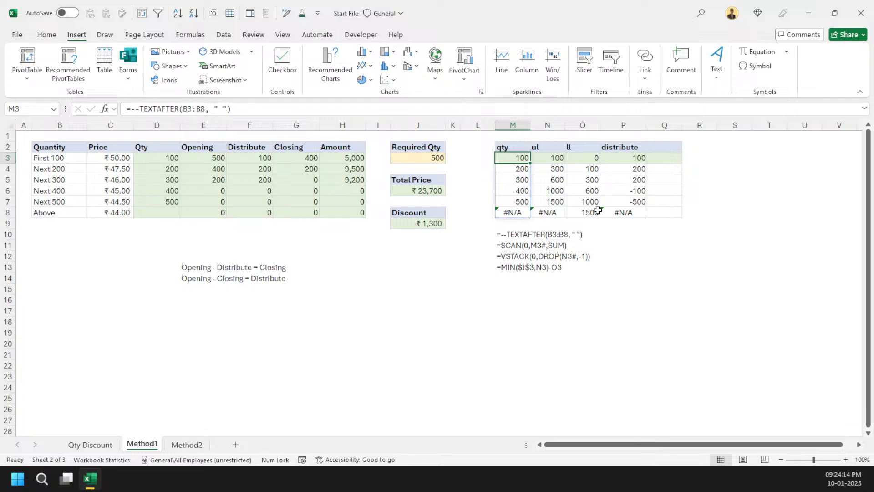
click(229, 113)
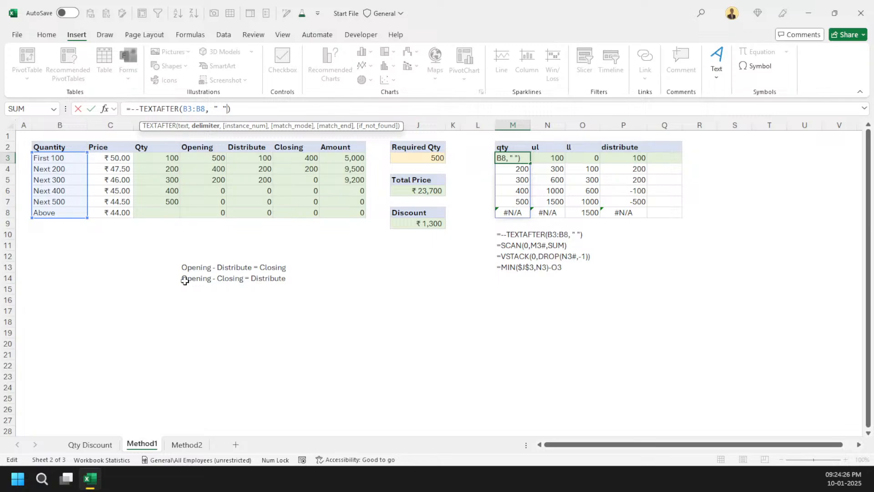
text(,,0)
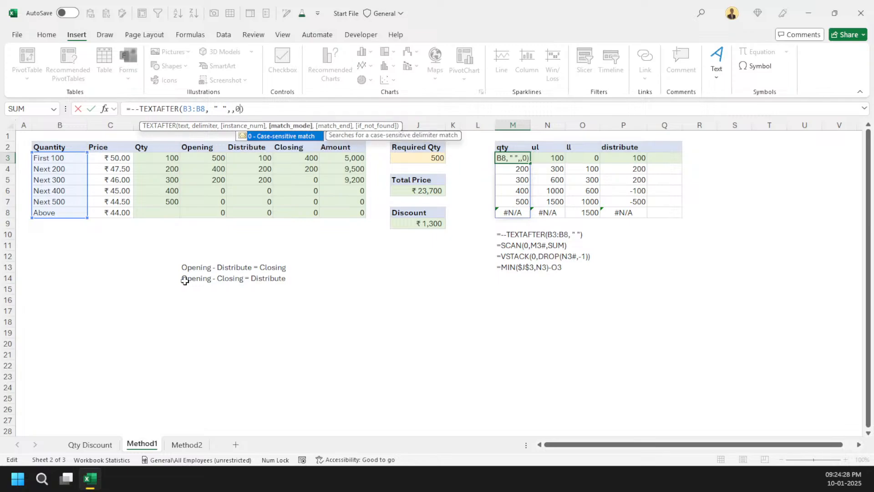
key(Return)
key(Up)
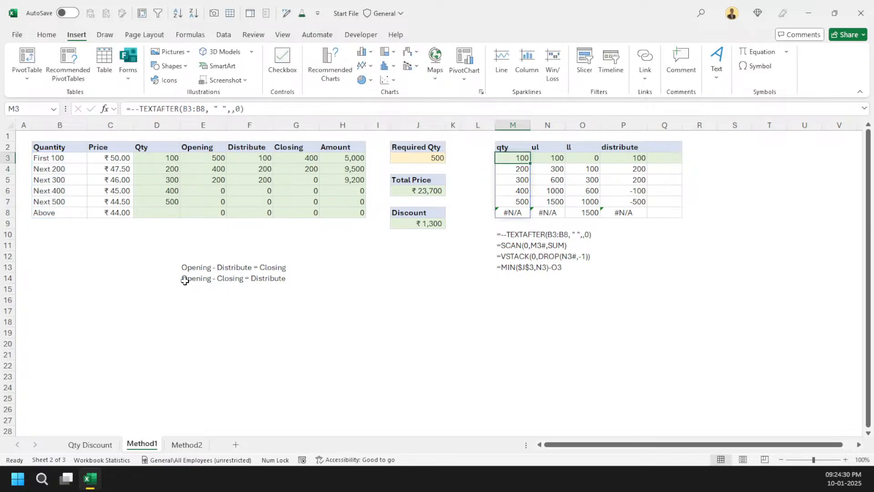
click(238, 108)
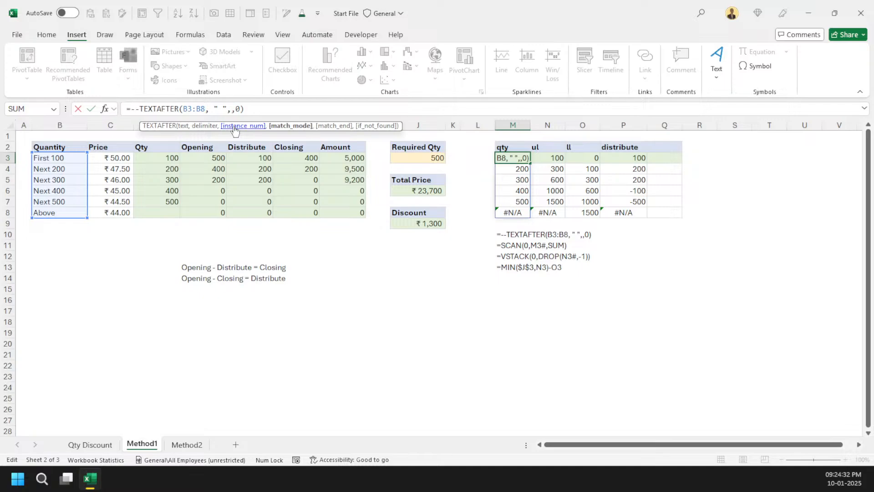
text(,,)
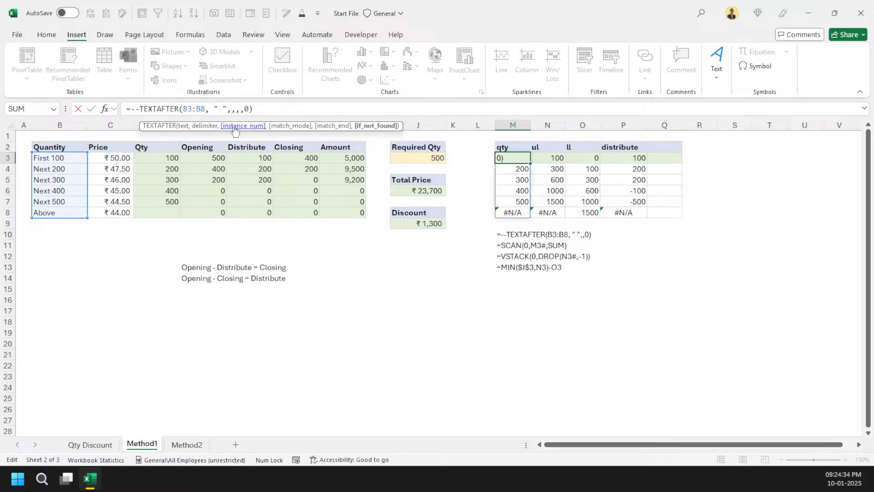
key(Return)
Wrap the P3 distribute formula in MAX with a floor of 0, as =MAX(MIN($J$3,N3)-O3,0).
drag(635, 160, 634, 213)
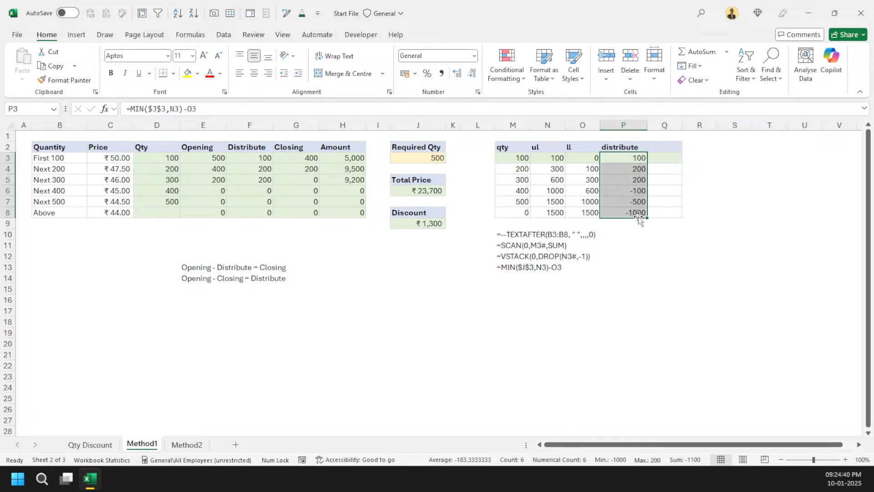
click(634, 161)
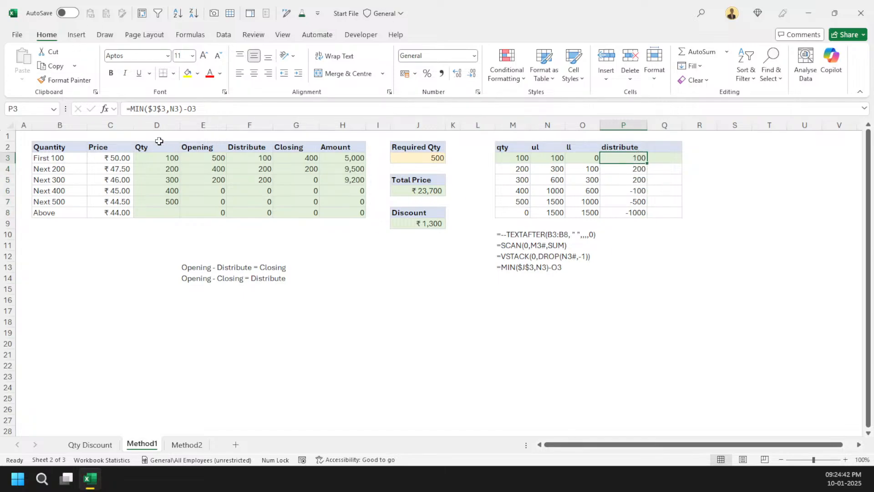
click(131, 109)
text(MAX()
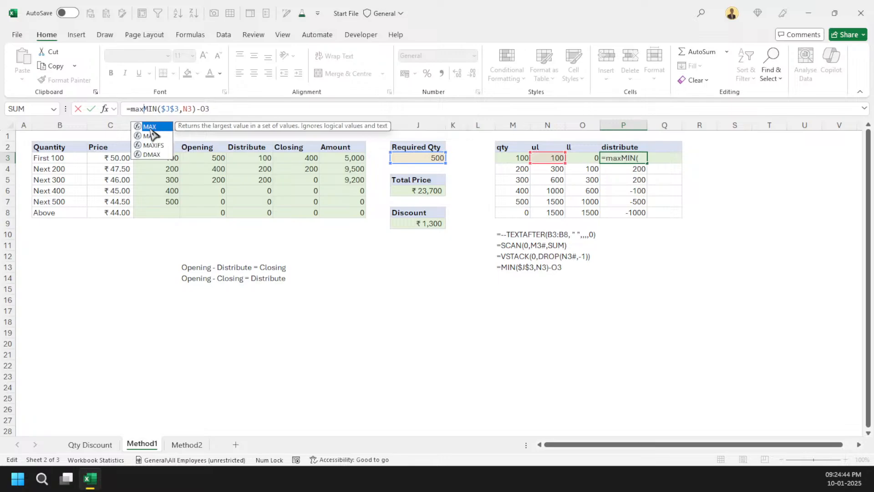
key(End)
text(,0)
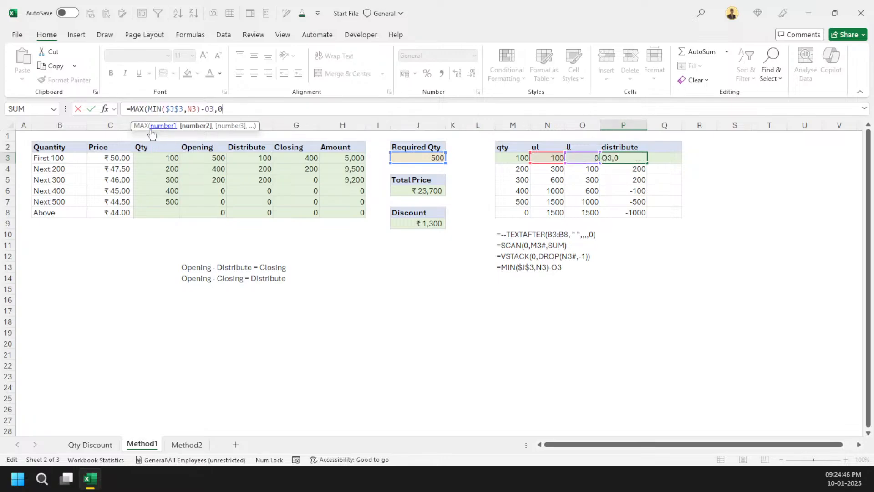
text())
key(ctrl+Return)
Fill the MAX(MIN()) formula from P3 down through P8 and review the distribute column.
key(ctrl+shift+Down)
key(F2)
key(ctrl+Return)
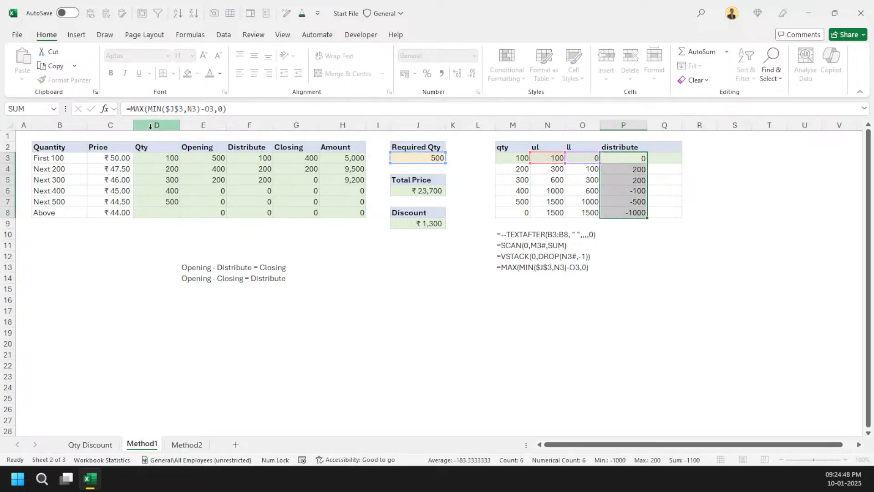
click(651, 191)
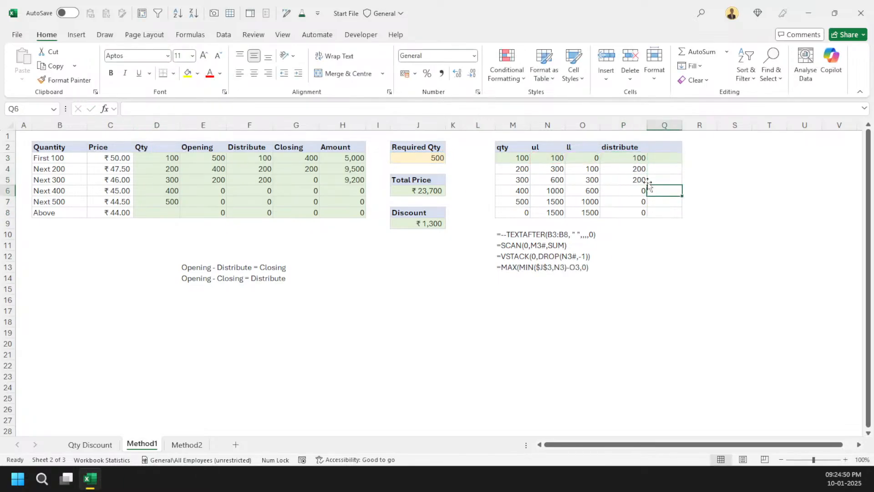
drag(637, 156, 639, 219)
click(638, 159)
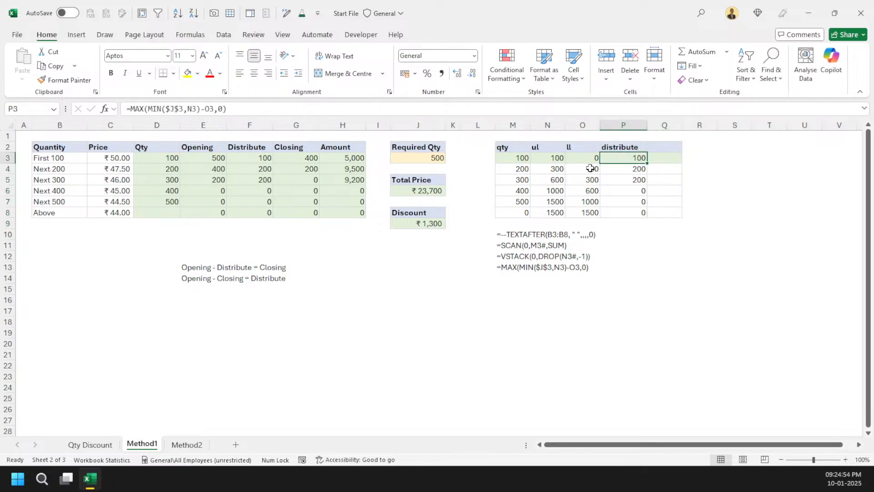
Set the required quantity in J3 to 1500 and compare the distribute values with the quantity slabs.
click(405, 157)
text(1500)
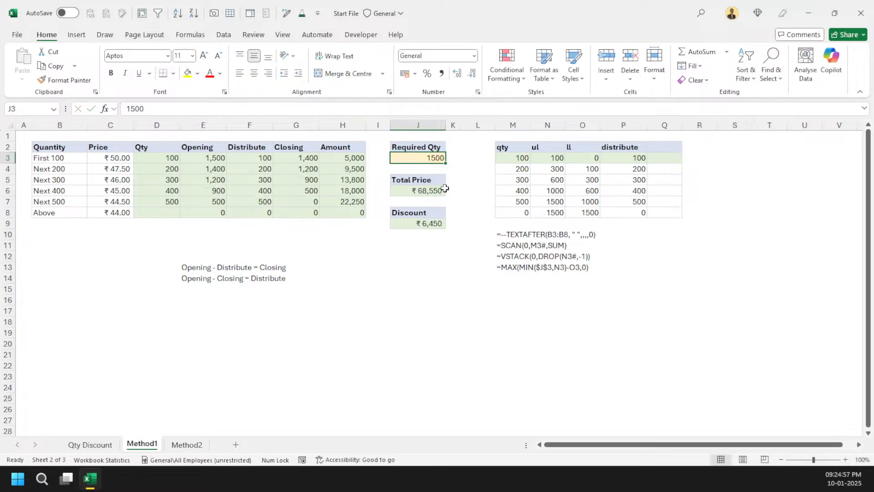
key(ctrl+Return)
drag(636, 158, 633, 200)
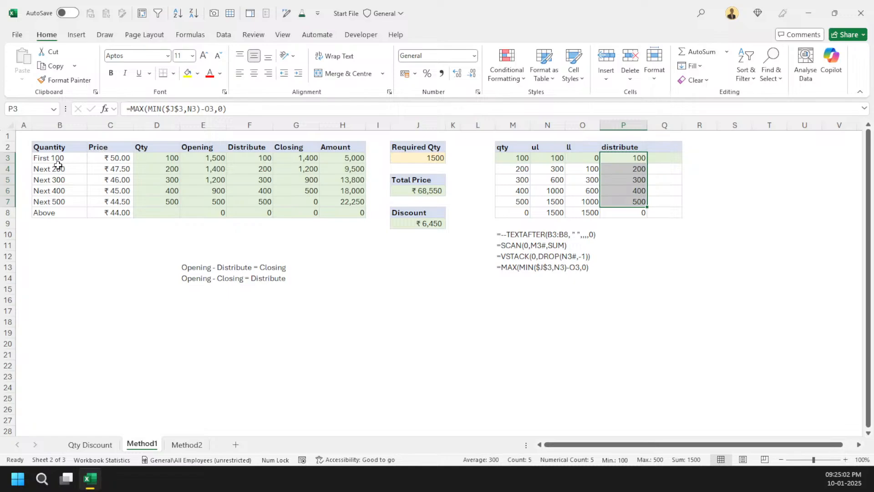
drag(51, 155, 52, 198)
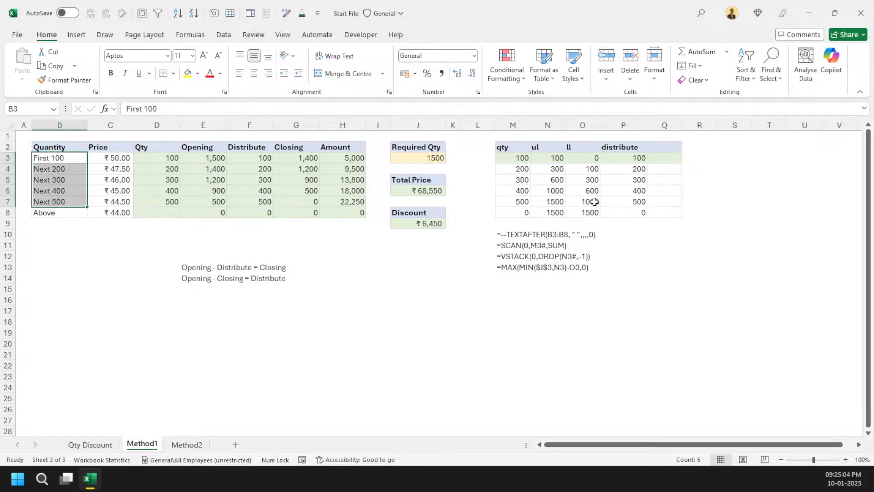
click(617, 157)
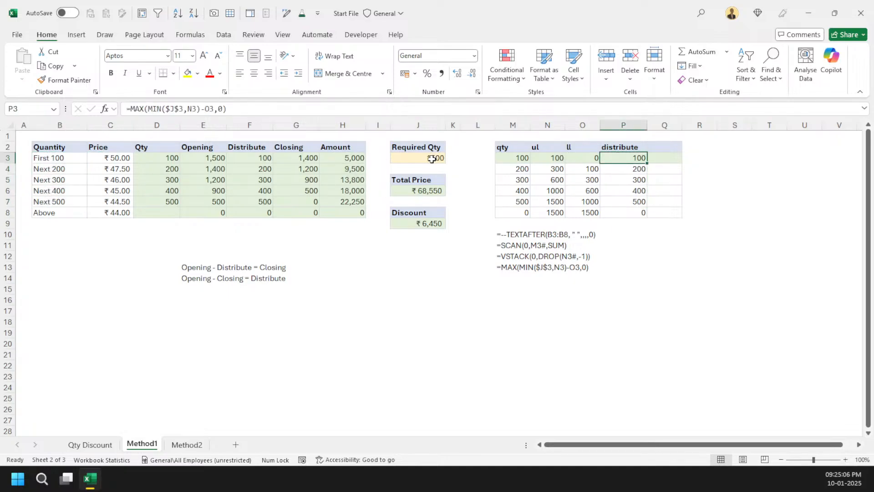
Set the required quantity in J3 to 1600 and check the distribute value for the Above slab in P8.
click(433, 157)
text(1600)
key(ctrl+Return)
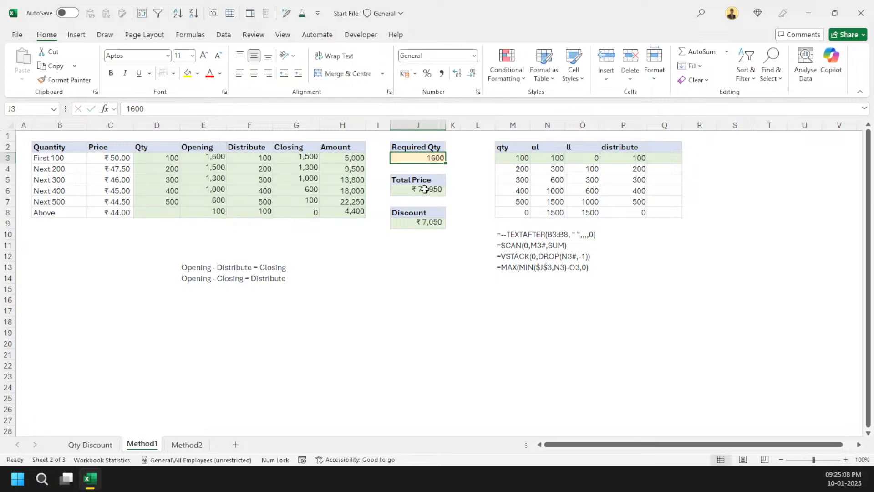
click(641, 212)
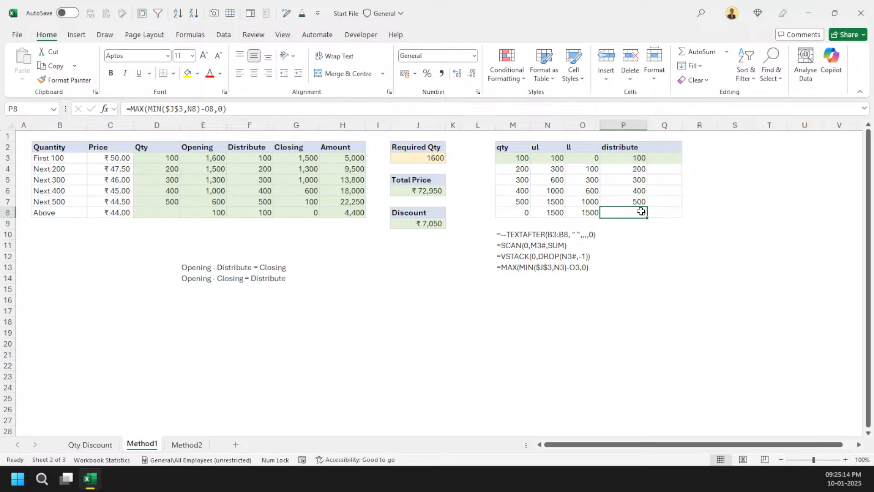
Replace the if_not_found value in M3's TEXTAFTER formula with the required quantity J3.
click(513, 159)
click(245, 110)
key(Delete)
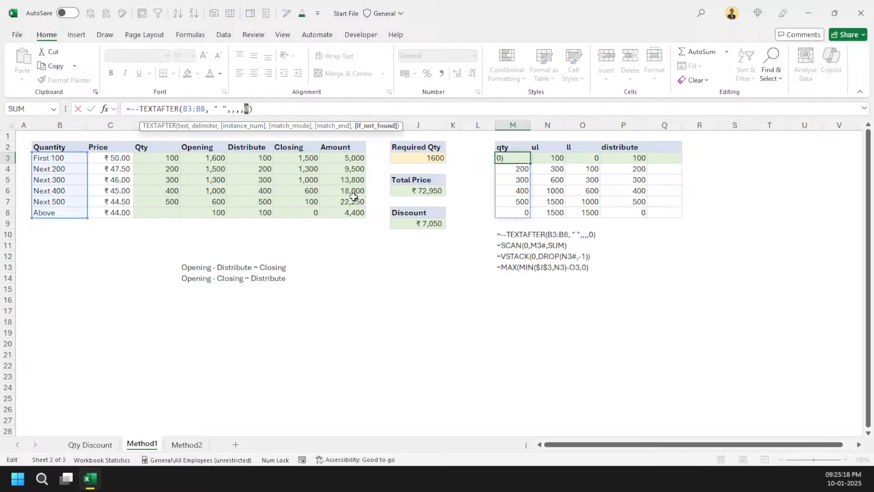
click(421, 161)
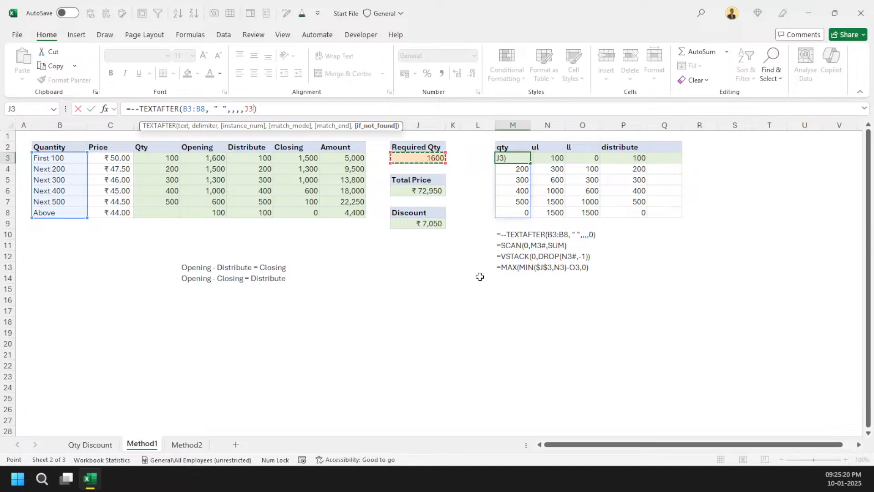
key(Return)
key(Up)
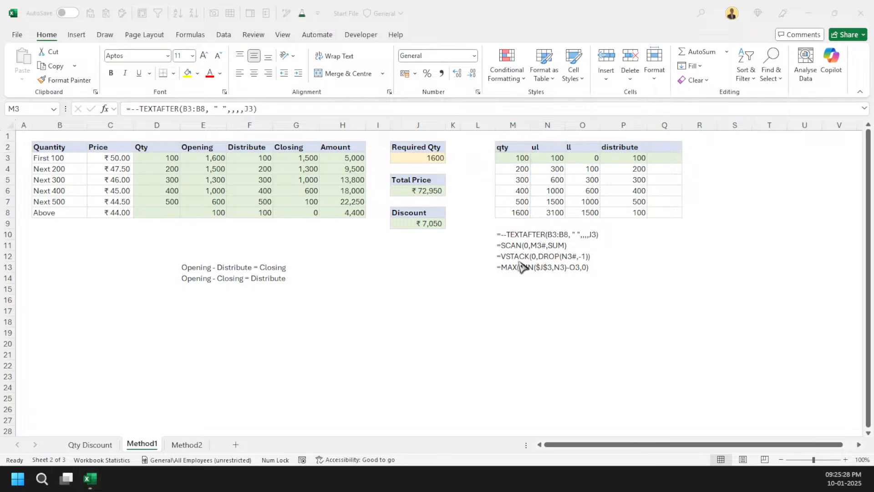
Extend the formula-text listing in M10 to cover M3:Q3.
double_click(511, 235)
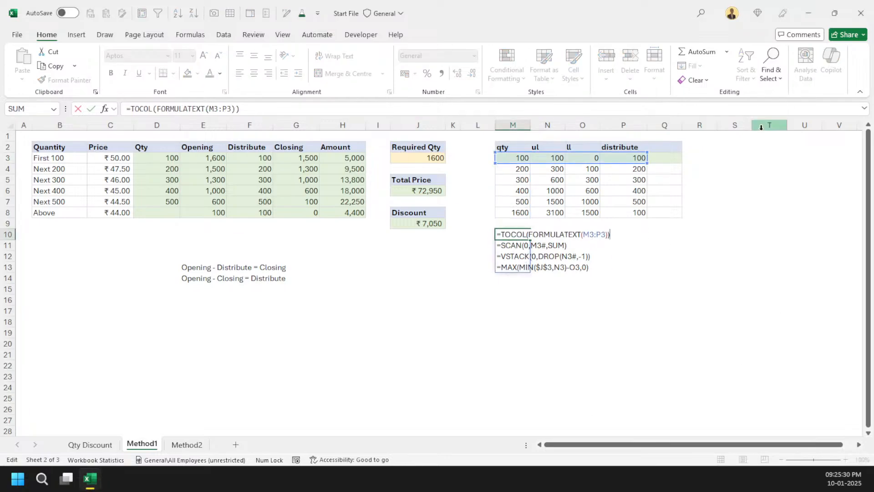
drag(648, 163, 675, 165)
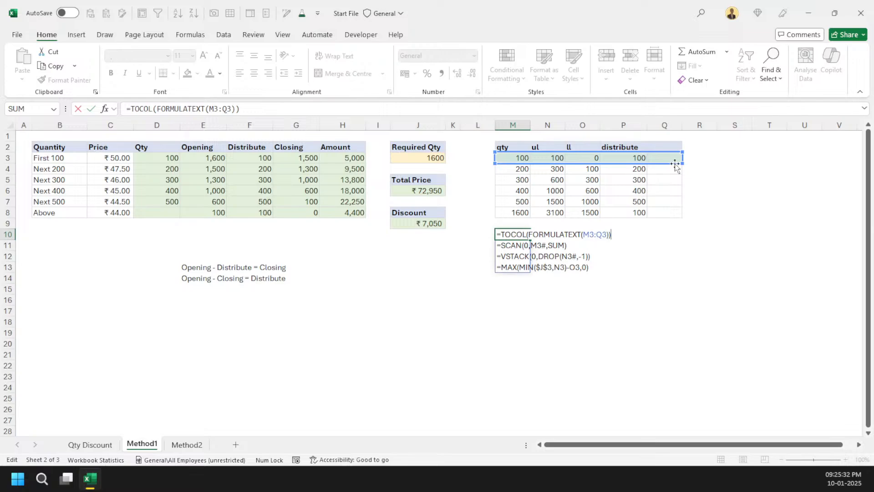
key(Return)
Review the ul, ll and distribute columns in rows 3 to 8 and their formulas.
click(643, 181)
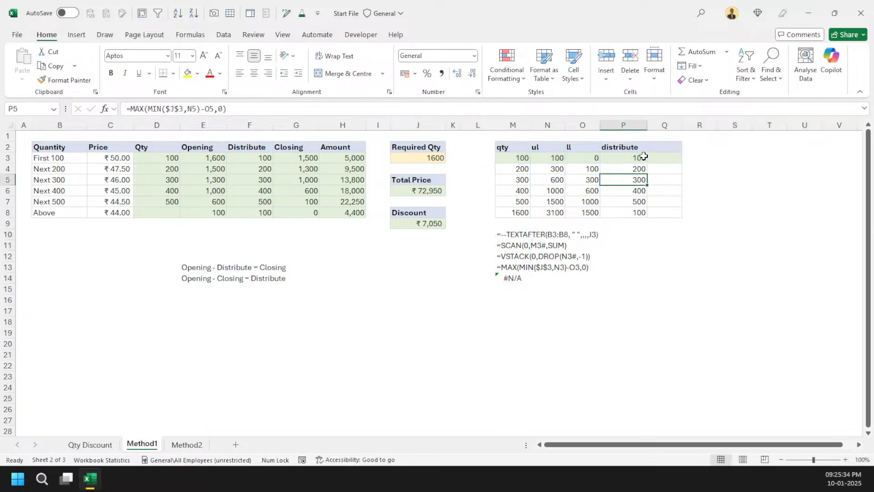
click(644, 156)
drag(638, 161, 637, 210)
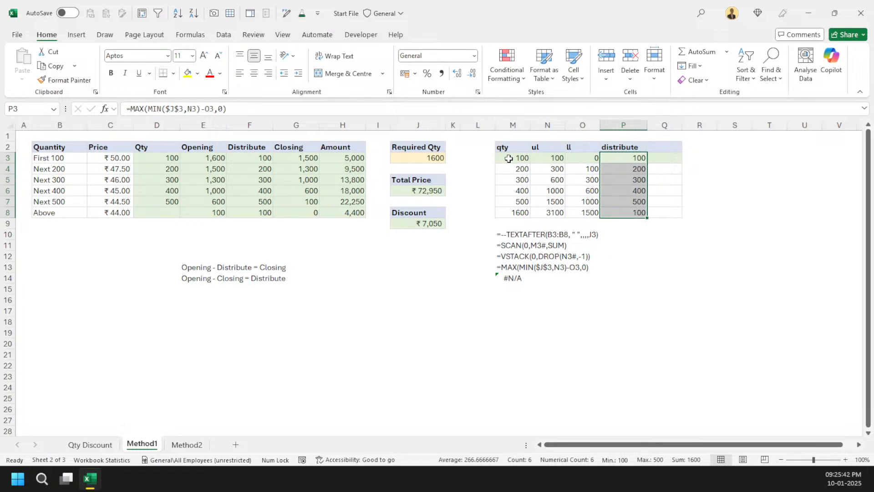
click(550, 161)
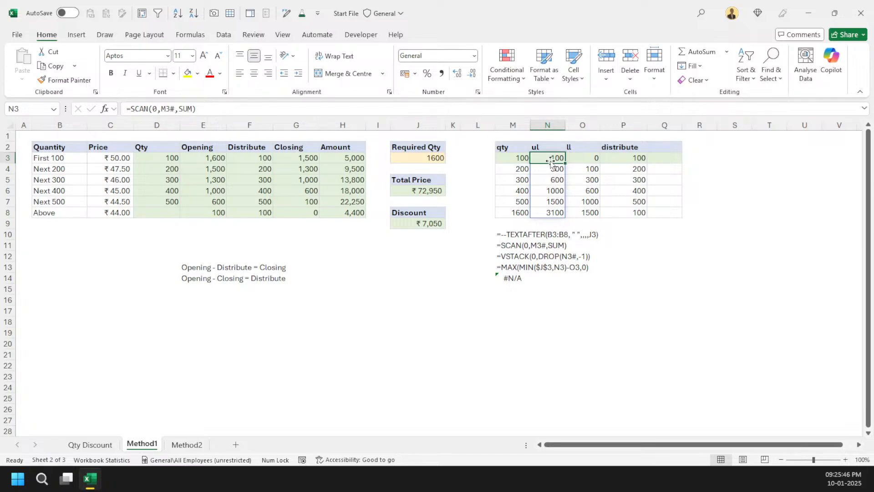
click(579, 159)
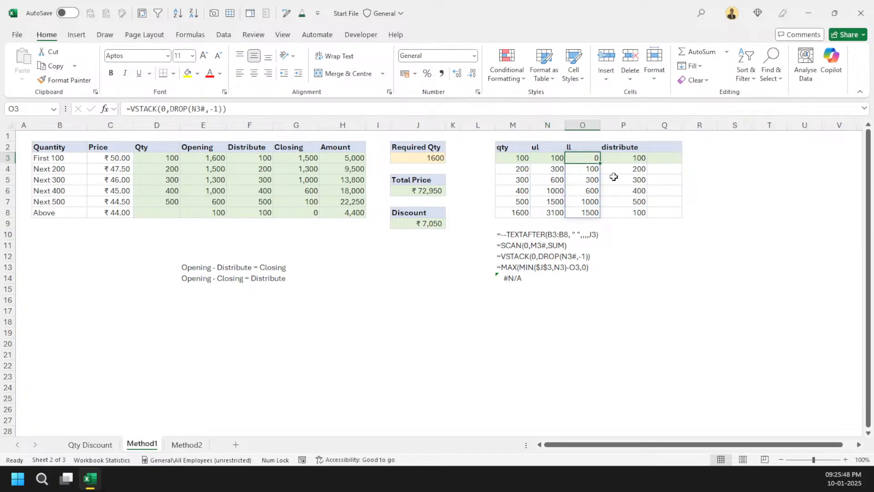
drag(626, 160, 626, 218)
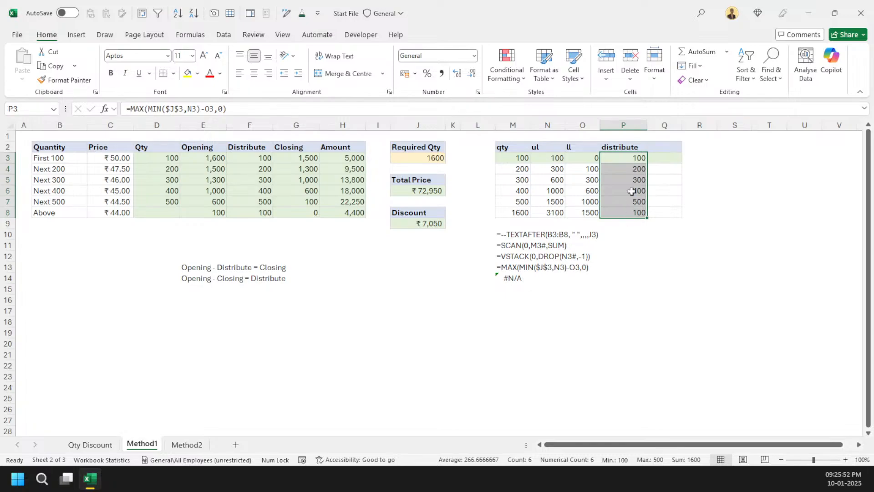
drag(634, 162, 633, 212)
Clear the filled-down distribute formulas from P4:P8, keeping only the one in P3.
key(Down)
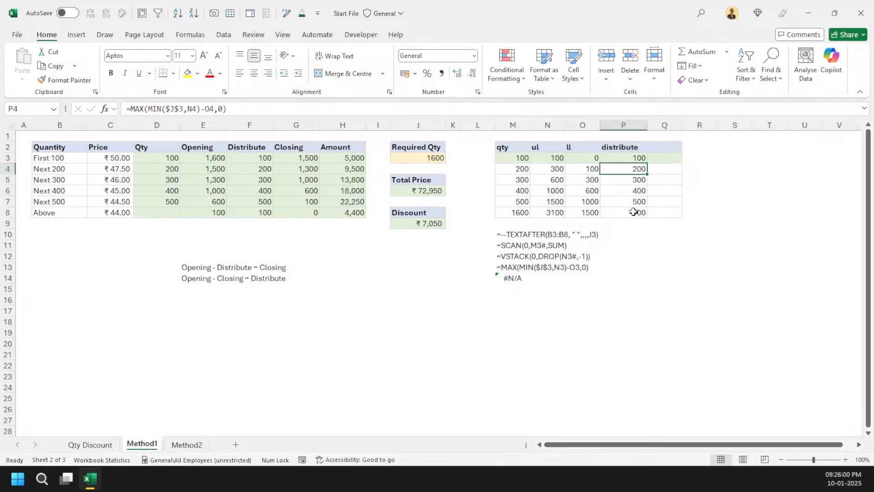
key(ctrl+shift+Down)
key(Delete)
key(Up)
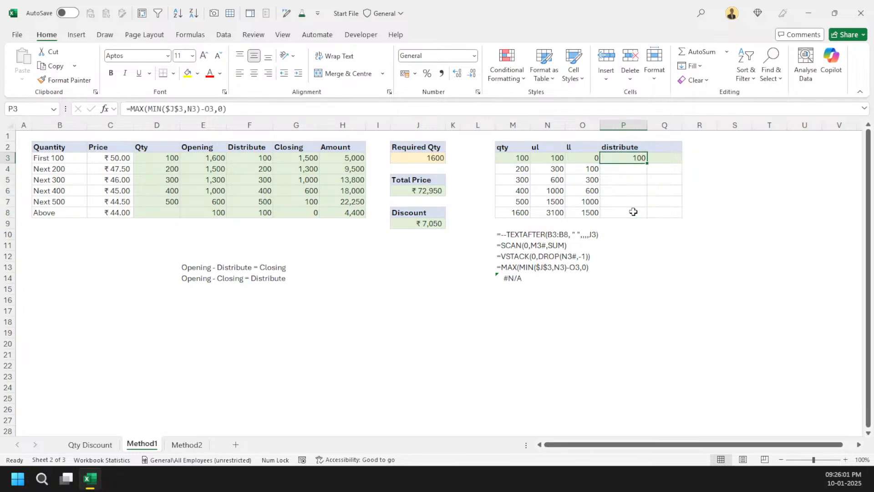
Start wrapping P3's MAX(MIN()) formula in MAP, with the spilled ranges N3# and O3# as its arrays.
click(131, 109)
text(MAP()
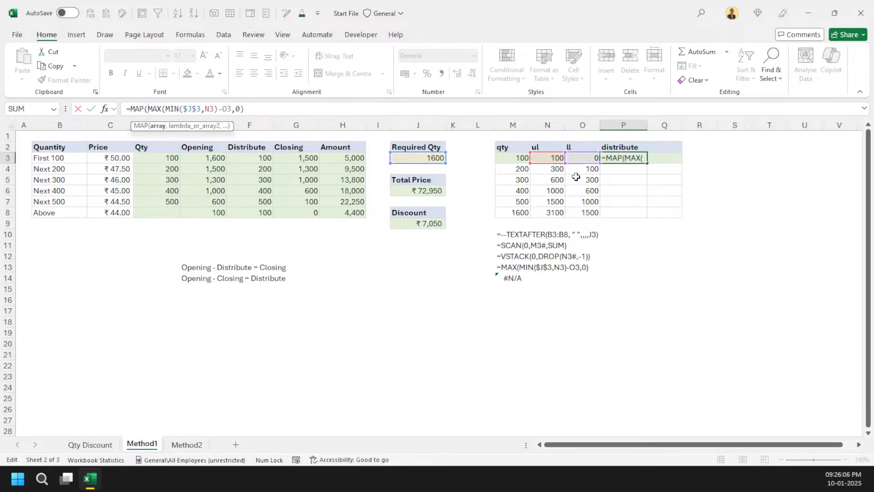
double_click(192, 109)
click(147, 109)
text(,,)
key(Left)
key(Left)
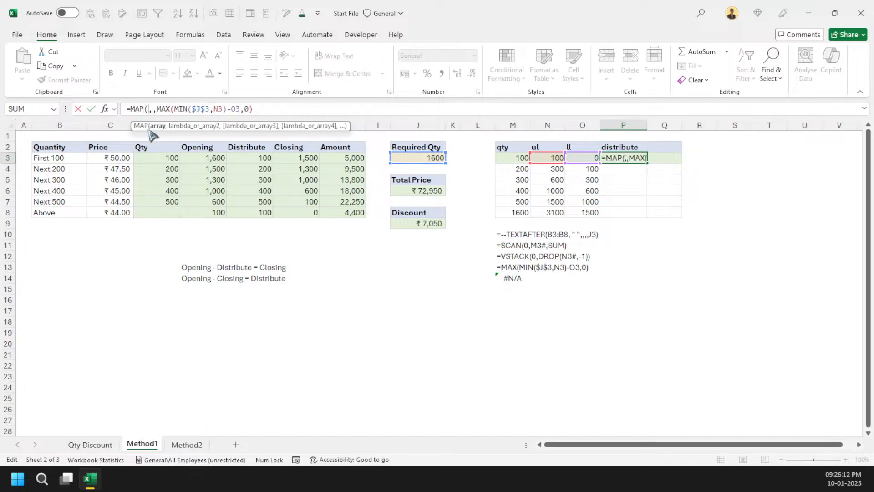
drag(548, 158, 553, 212)
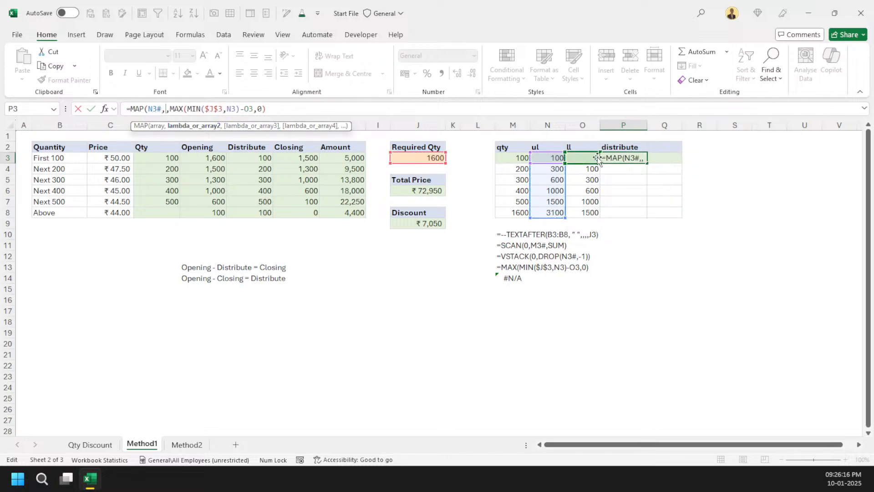
drag(589, 158, 590, 213)
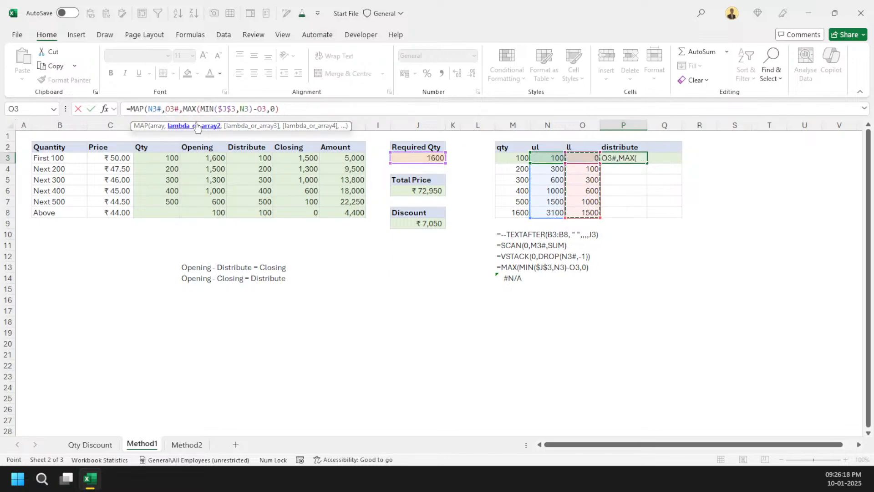
Complete P3's MAP formula with LAMBDA(u,l,MAX(MIN(J3,u)-l,0)) so it spills the whole distribute column.
click(190, 109)
text(LAMBDA()
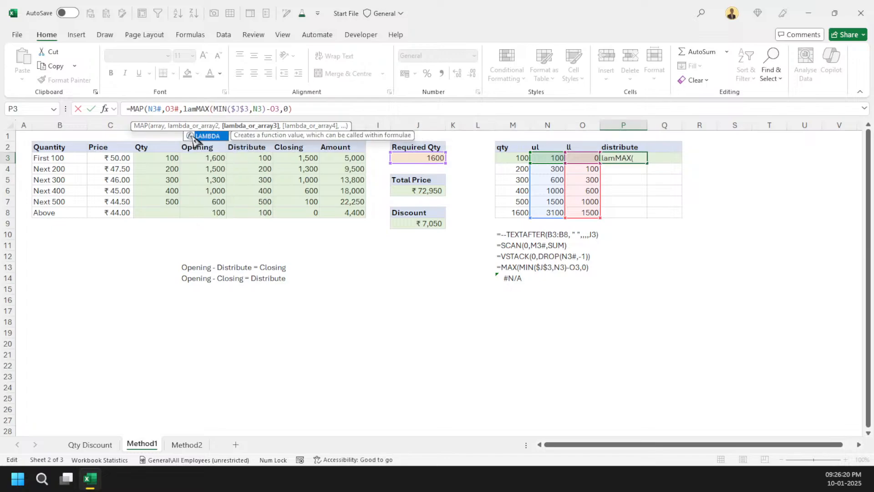
text(u,l,)
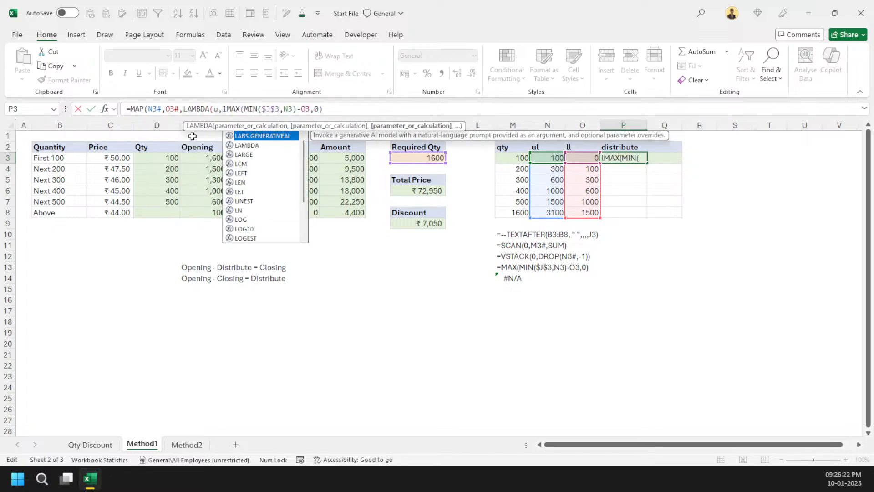
double_click(276, 110)
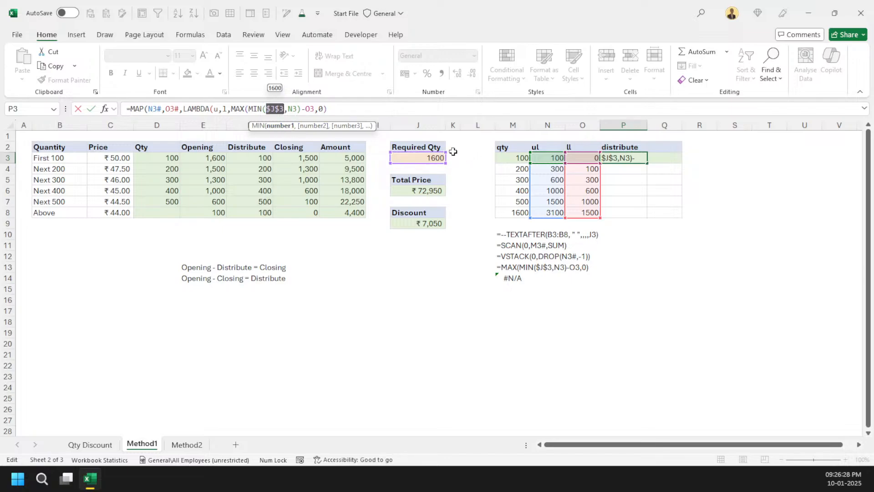
click(432, 158)
double_click(283, 109)
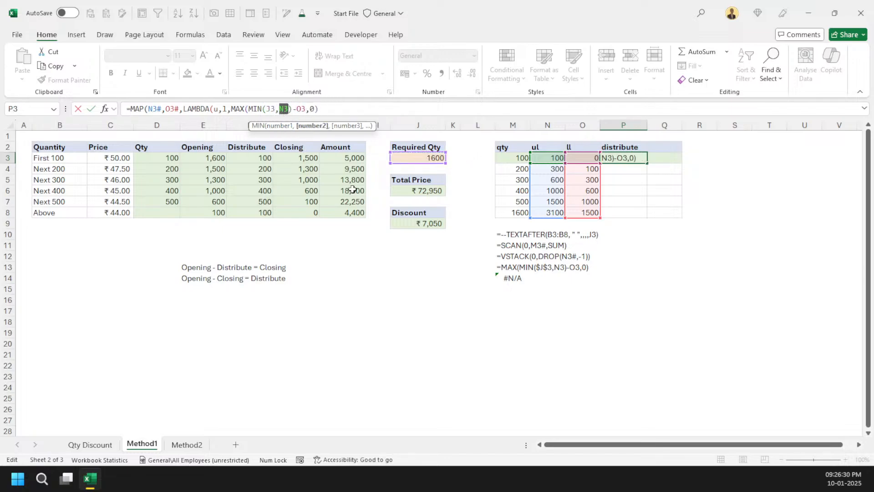
text(u)
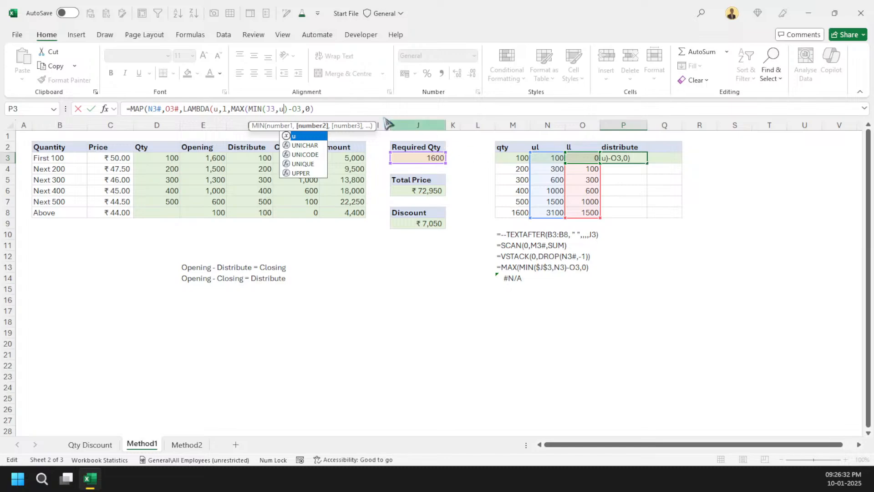
double_click(298, 110)
text(l)
key(Return)
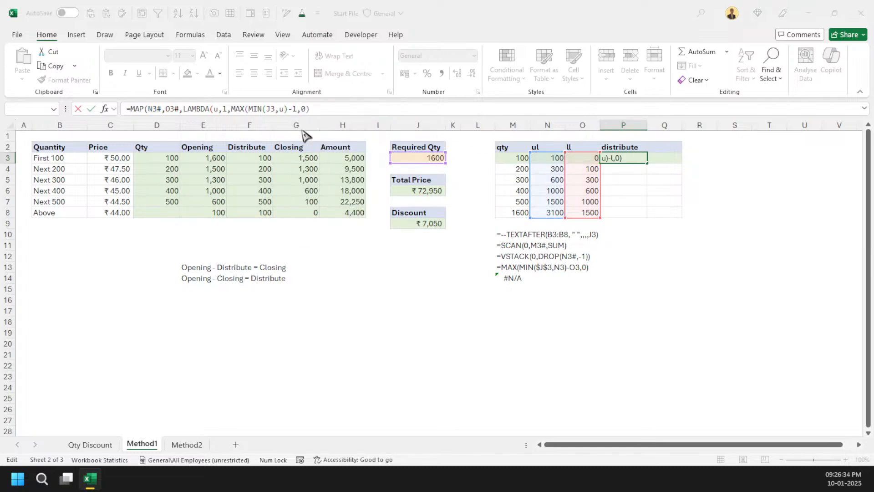
key(Return)
Tidy the spacing of P3's formula with OA Robot's Format Formulas command.
key(ctrl+shift+p)
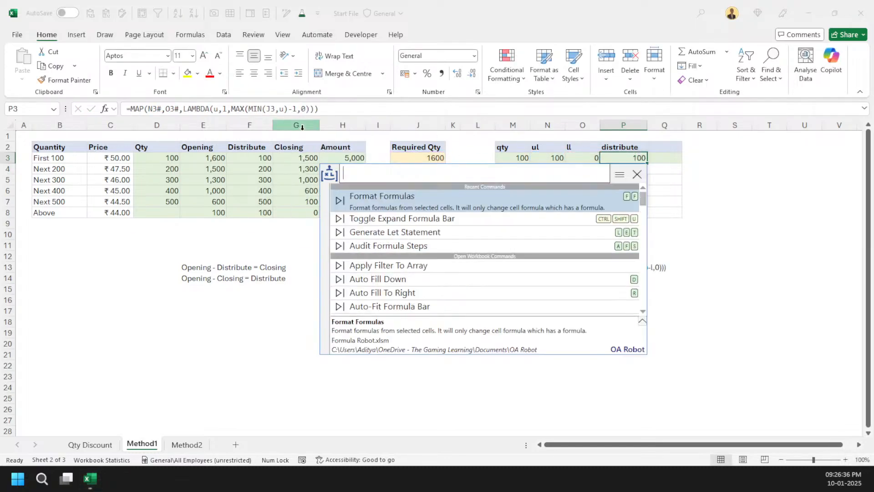
text(ff)
key(Return)
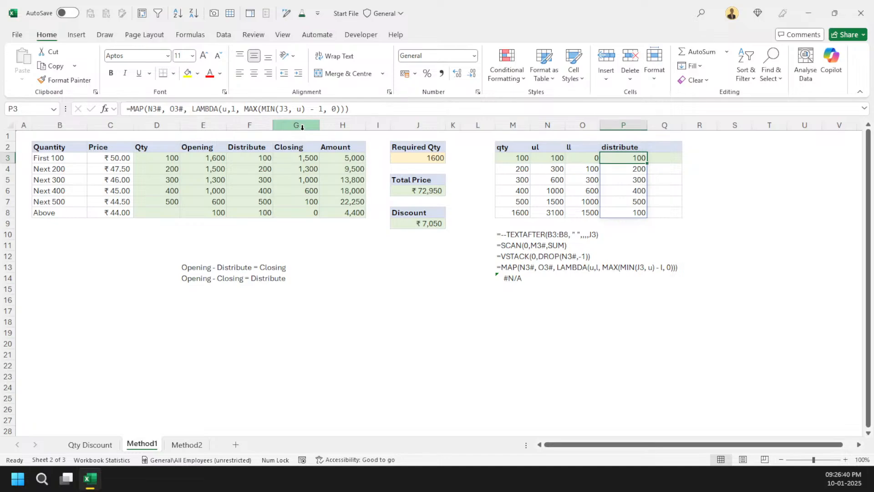
Add an amt header in Q2 and calculate the amounts in Q3 with =P3#*C3:C8.
key(Up)
key(Right)
text(amt)
key(Return)
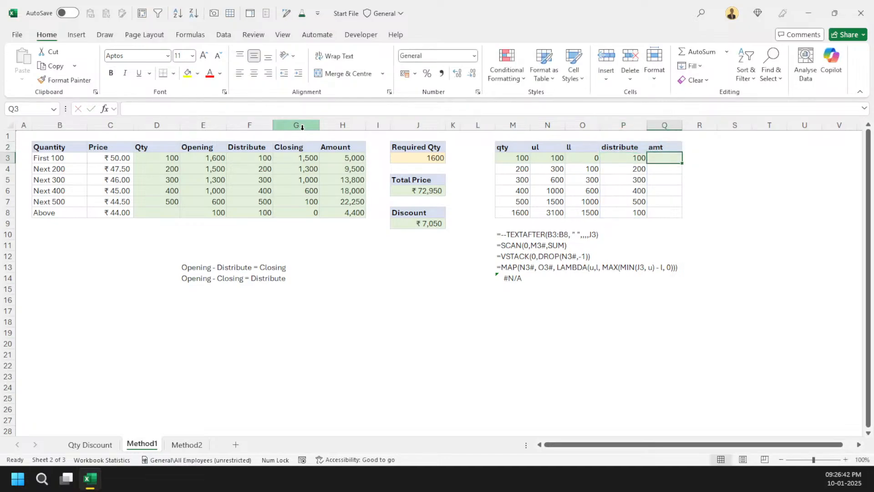
text(=)
key(Left)
text(*)
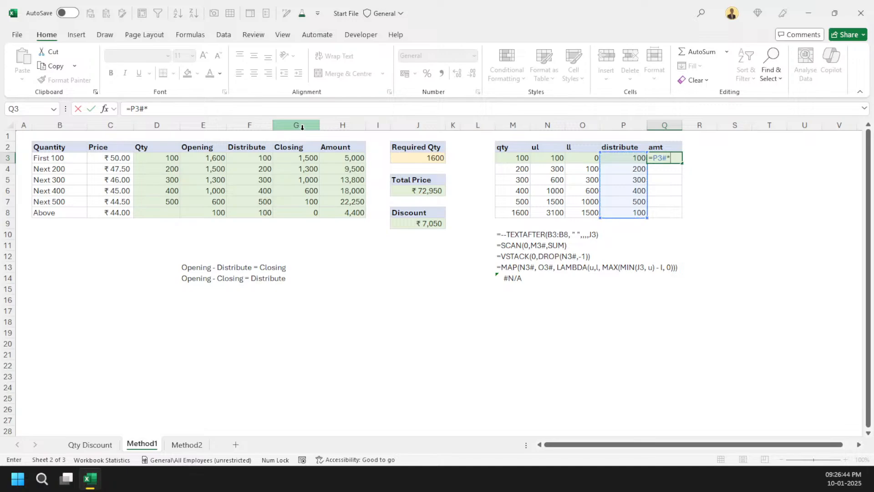
drag(119, 158, 123, 208)
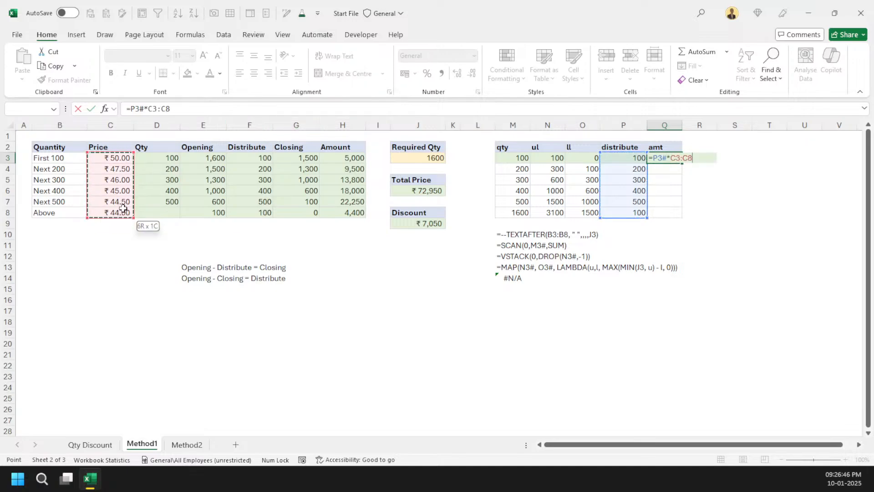
key(Return)
Format the amt values in Q3:Q8 as rupee currency without decimals.
key(Up)
key(ctrl+shift+Down)
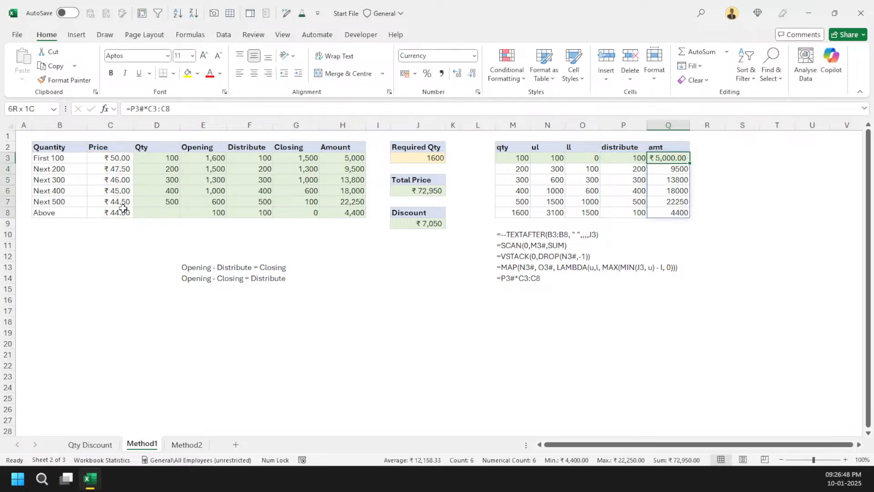
key(ctrl+shift+3)
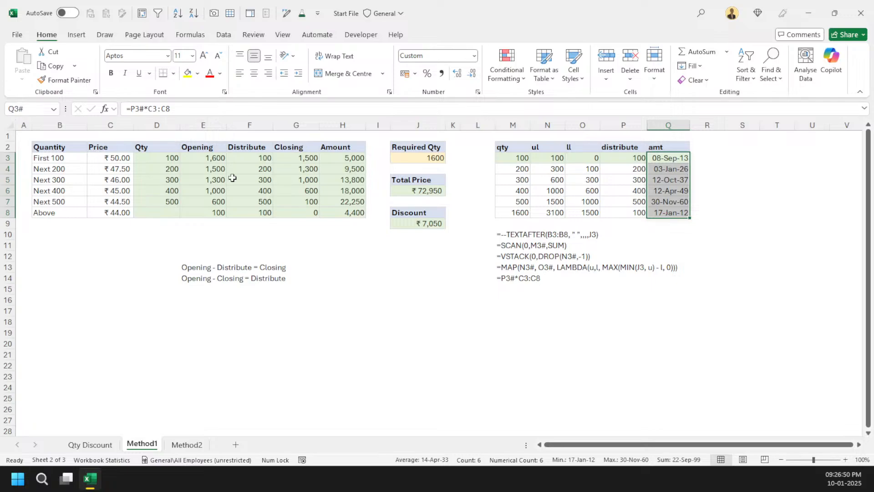
key(ctrl+shift+4)
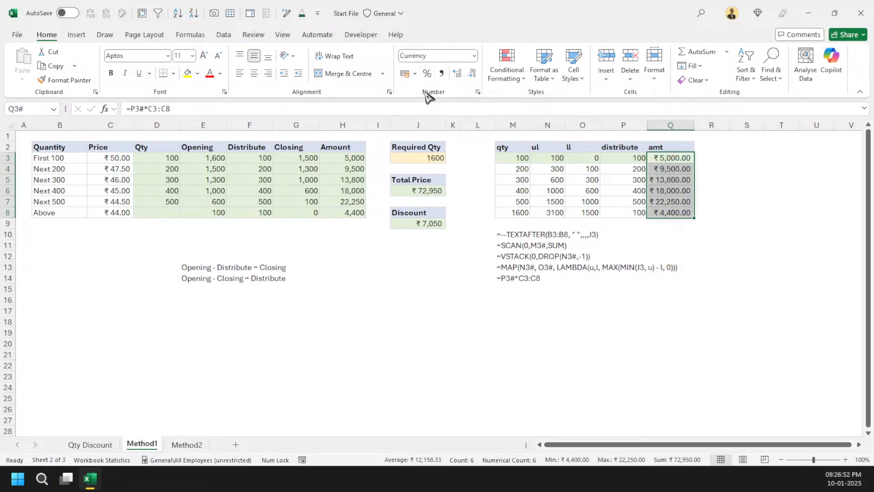
click(472, 73)
click(472, 72)
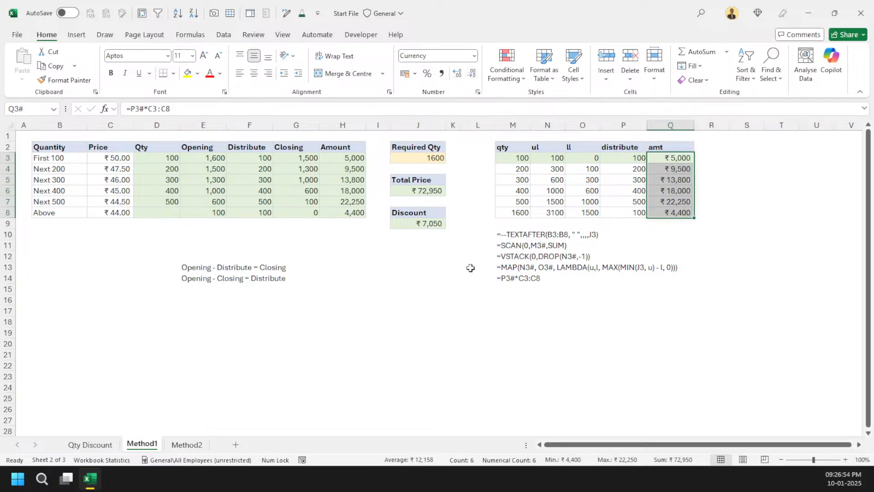
Total the amt column in Q1 with =SUM(Q3#).
click(671, 136)
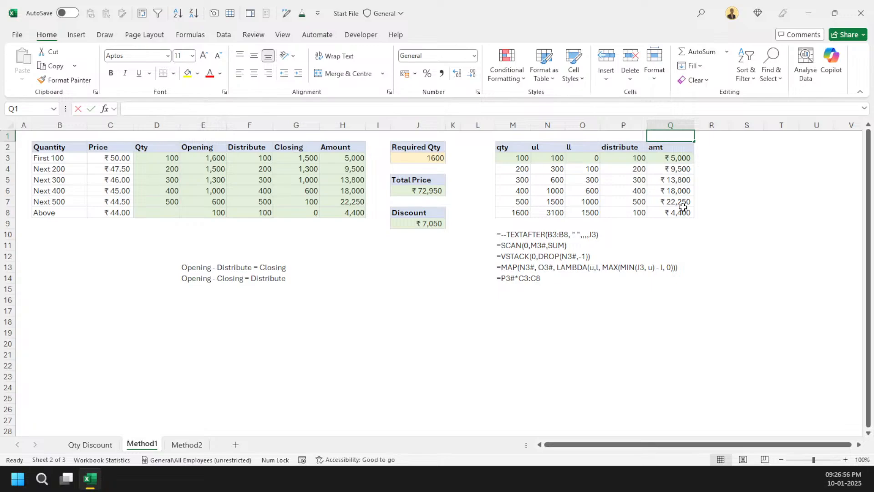
text(=sum)
key(Tab)
key(Down)
key(Down)
key(ctrl+shift+Down)
text())
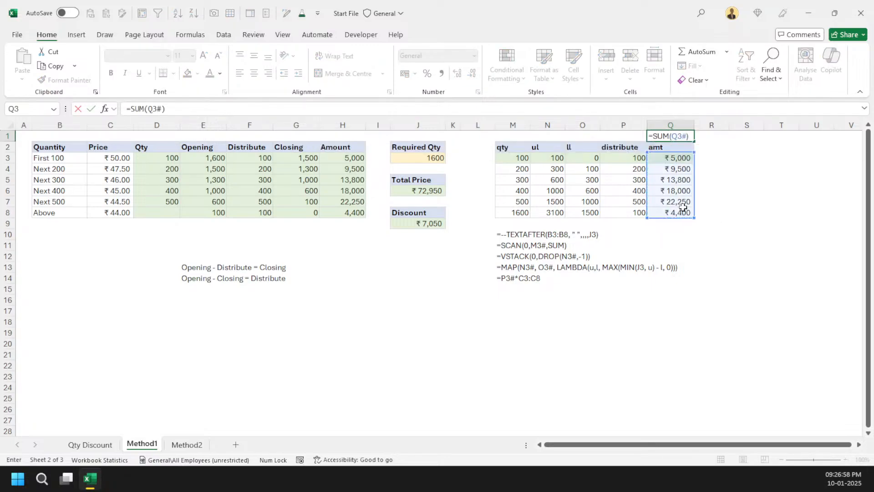
key(Return)
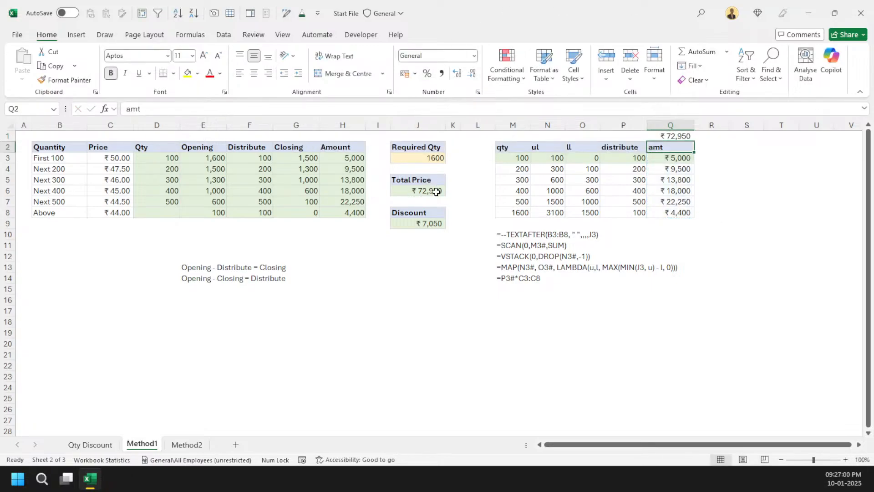
Check the Total Price in J6 and review the rdb and diff formulas on the Method2 sheet for comparison.
click(421, 191)
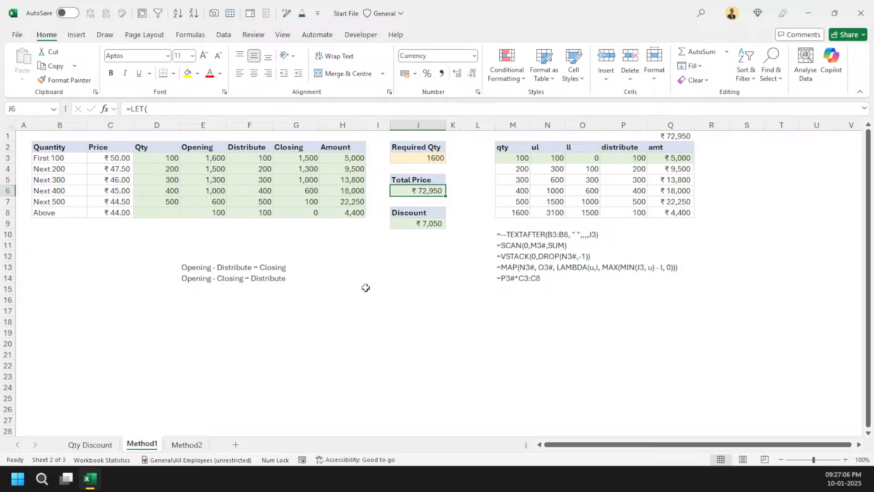
click(185, 445)
click(558, 158)
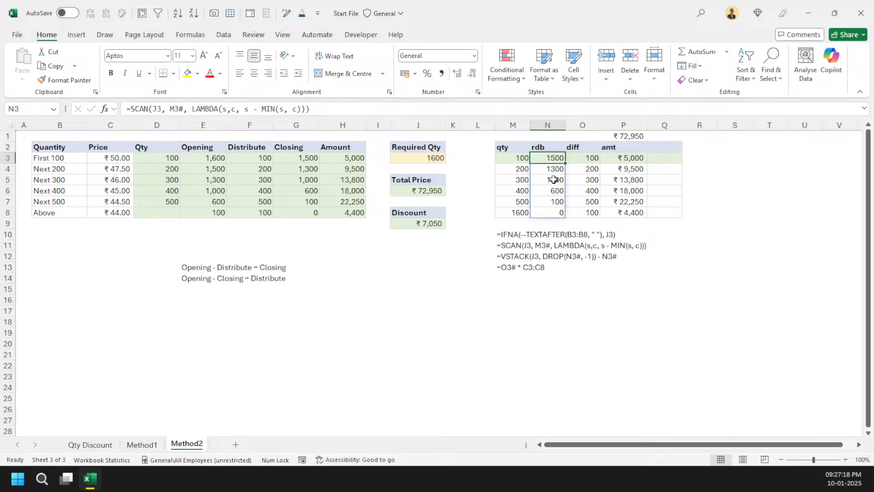
click(588, 160)
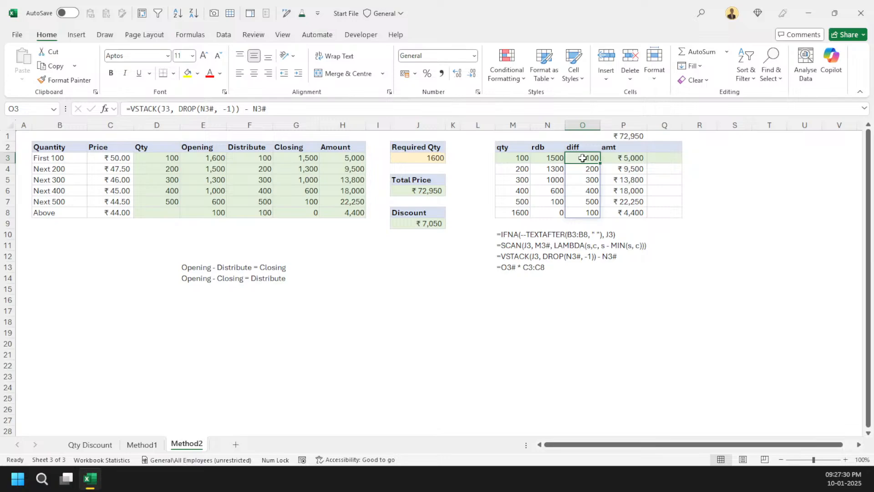
drag(583, 158, 579, 210)
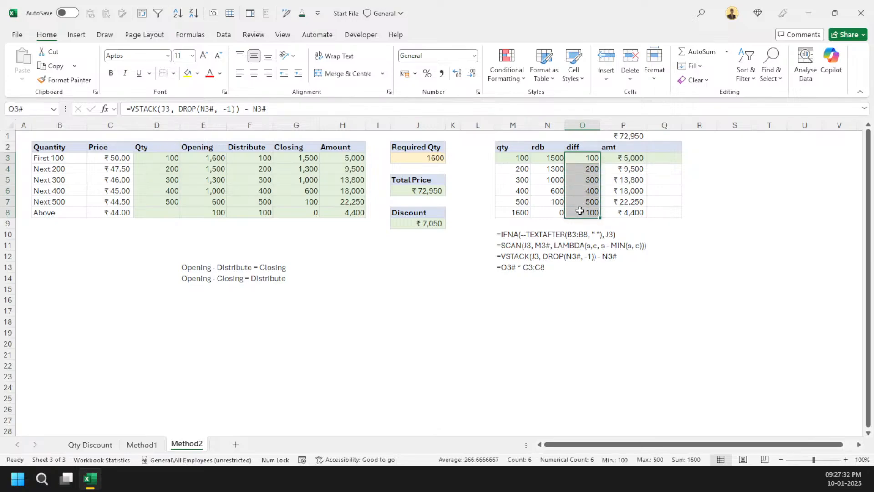
Review the amt and diff formulas on the Method2 sheet and return to the Method1 sheet.
click(622, 159)
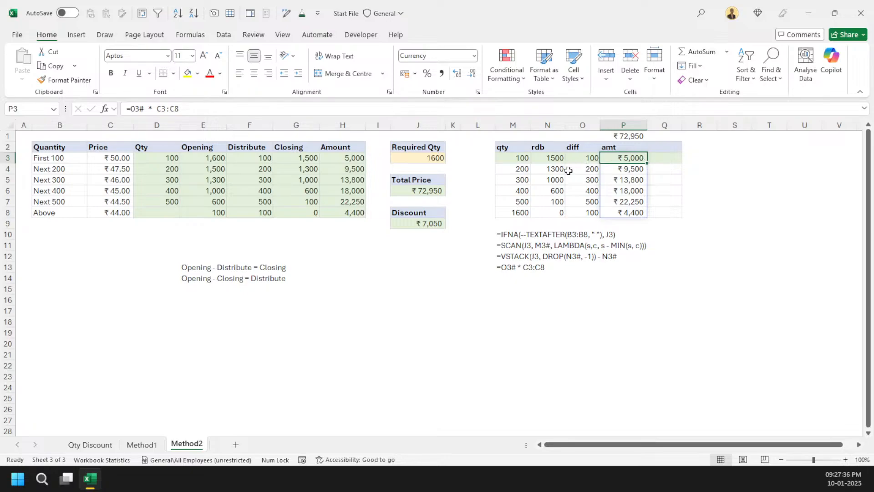
drag(581, 158, 578, 207)
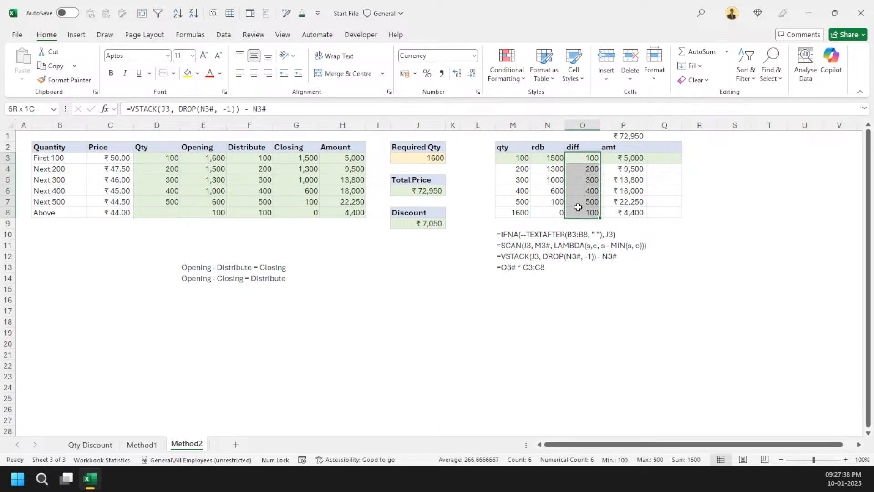
click(142, 444)
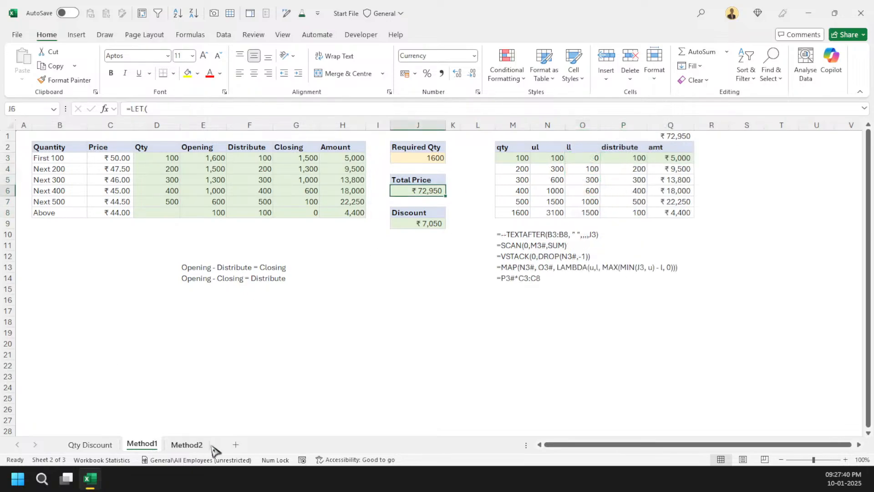
Clear the Opening, Distribute and Closing notes from E11:G24 on the Method1 sheet.
double_click(154, 447)
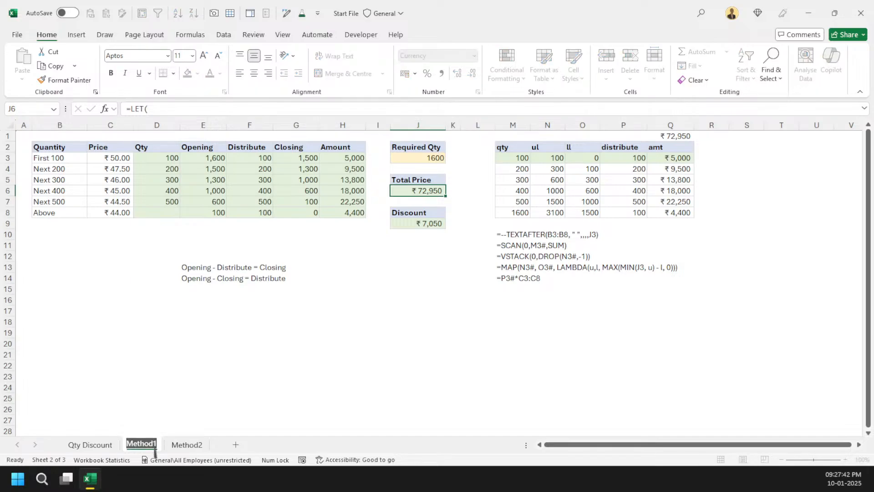
key(Return)
drag(218, 243, 304, 382)
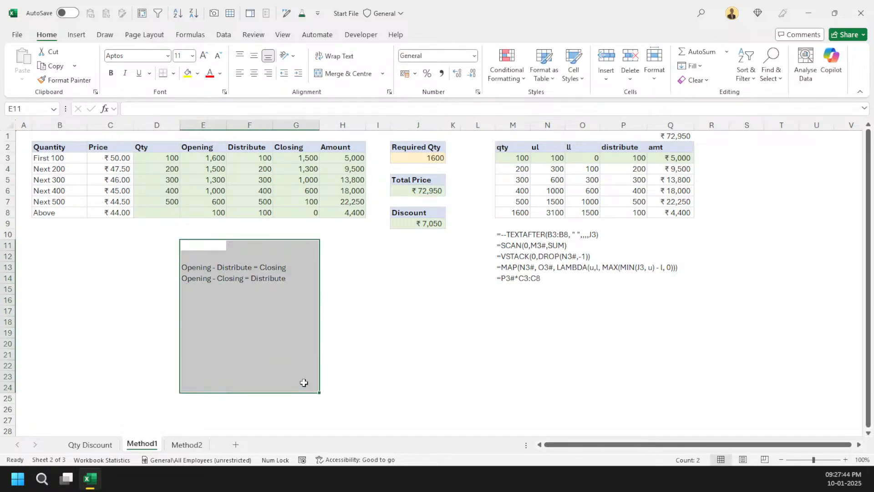
key(Delete)
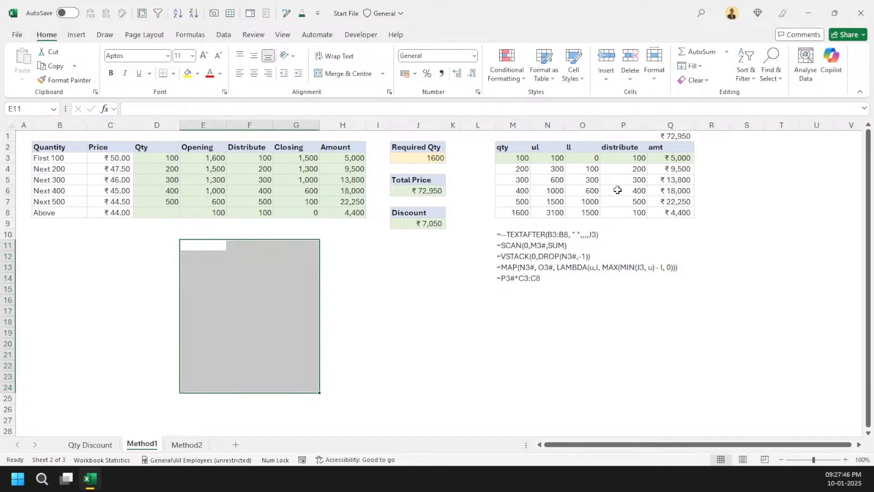
Examine the qty, ul, ll and distribute formulas in M3:P8 and the total in Q1.
click(637, 157)
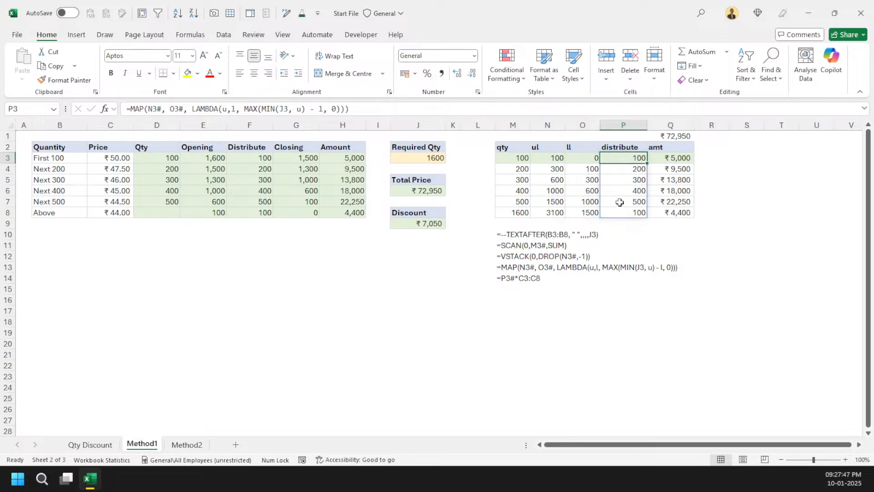
click(519, 157)
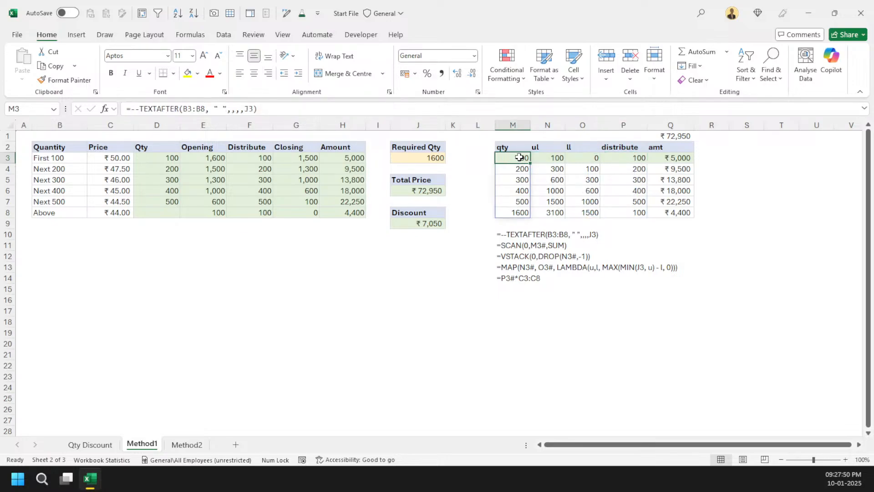
drag(519, 158, 519, 210)
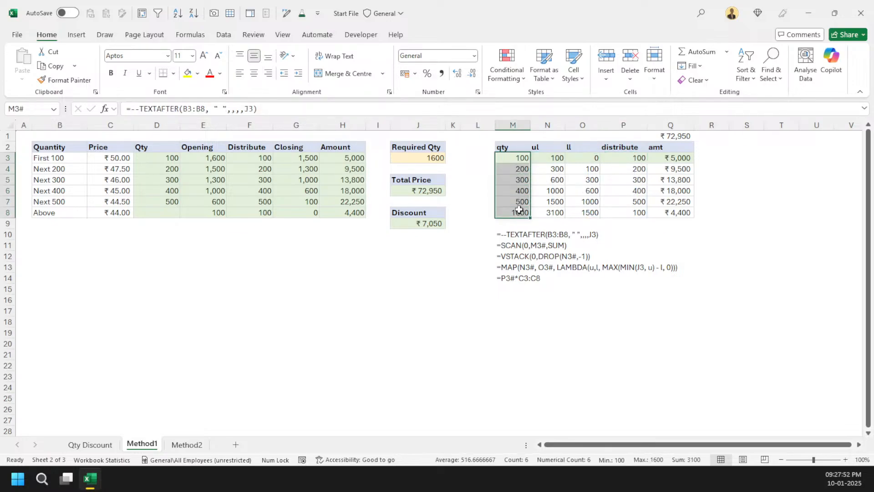
click(559, 214)
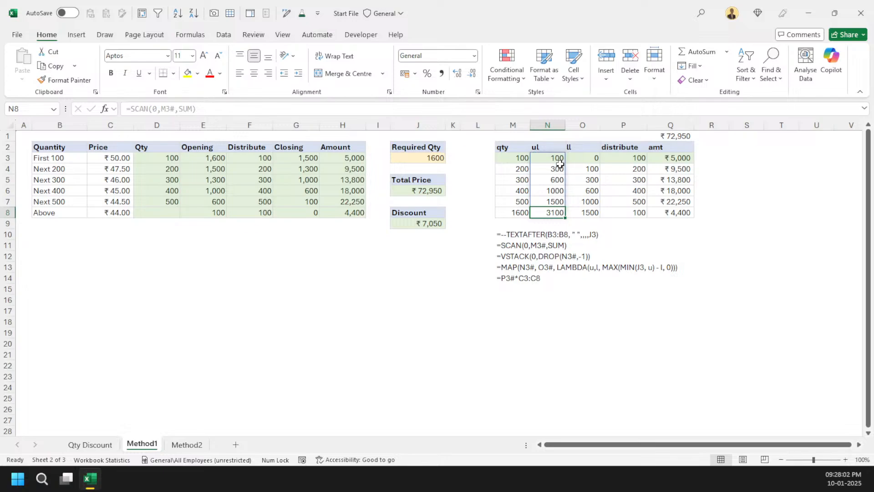
drag(560, 158, 558, 210)
click(589, 158)
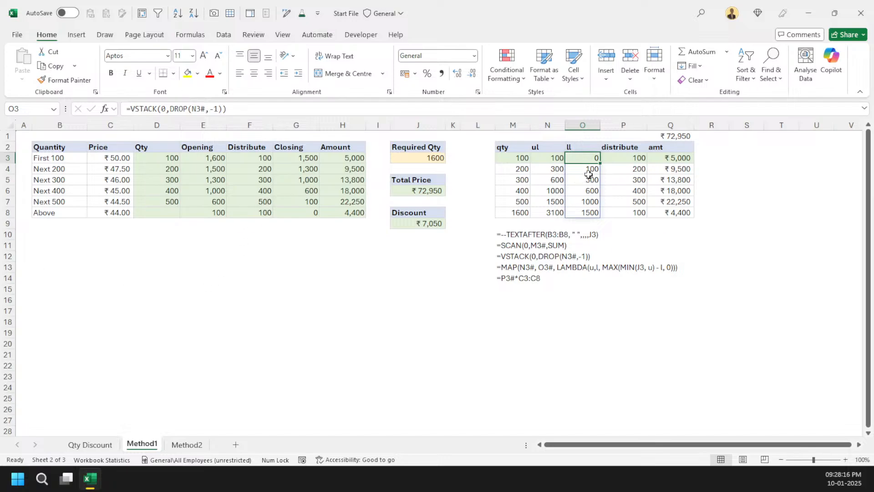
click(547, 156)
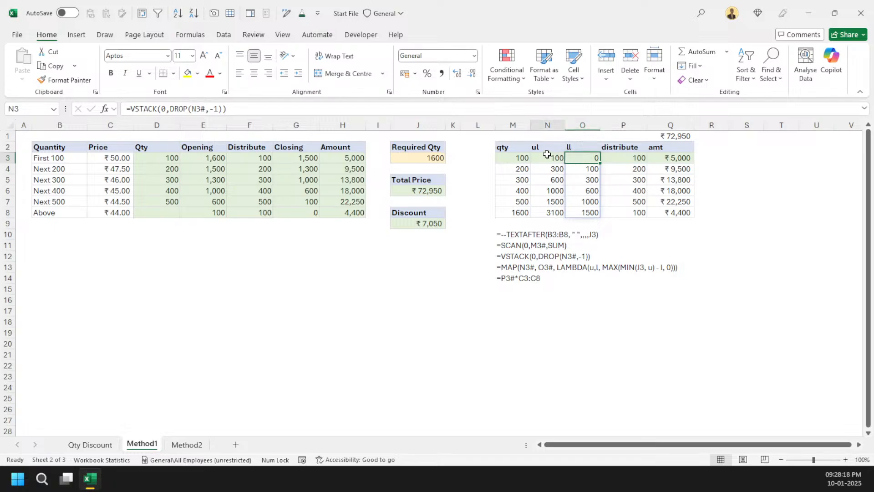
click(586, 158)
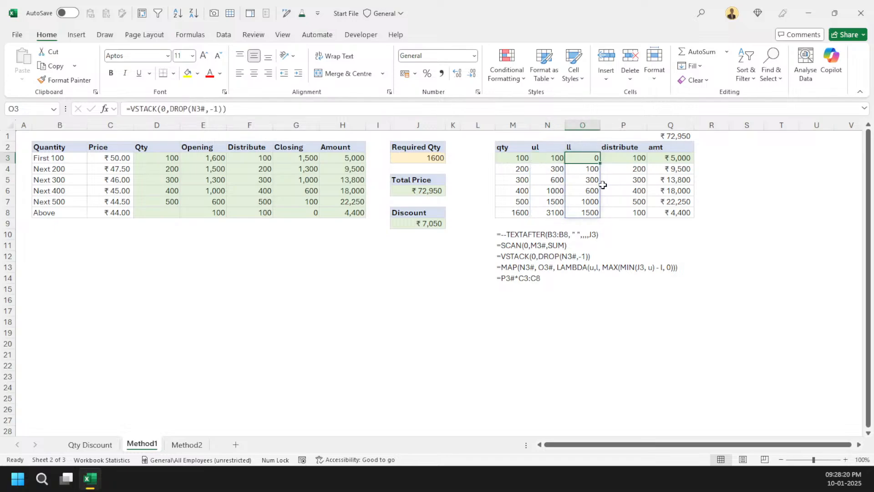
click(618, 158)
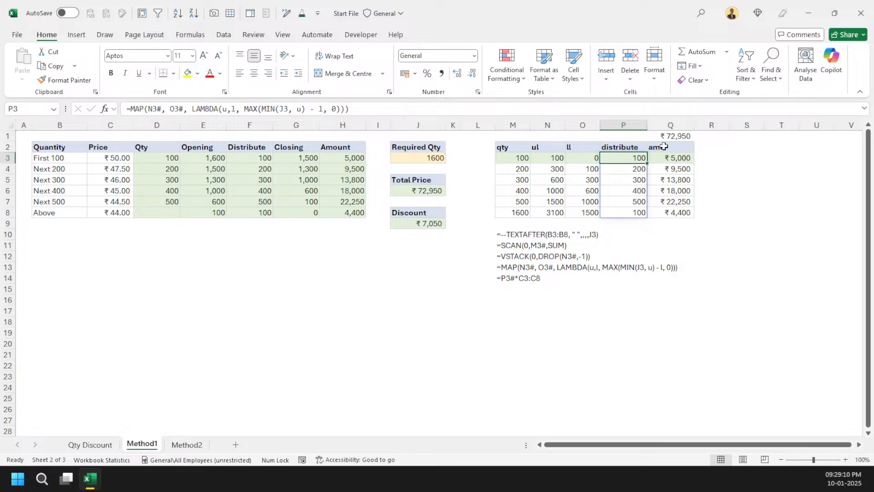
click(678, 132)
Delete the Total Price formula in J6 and clear the clipboard history.
click(433, 188)
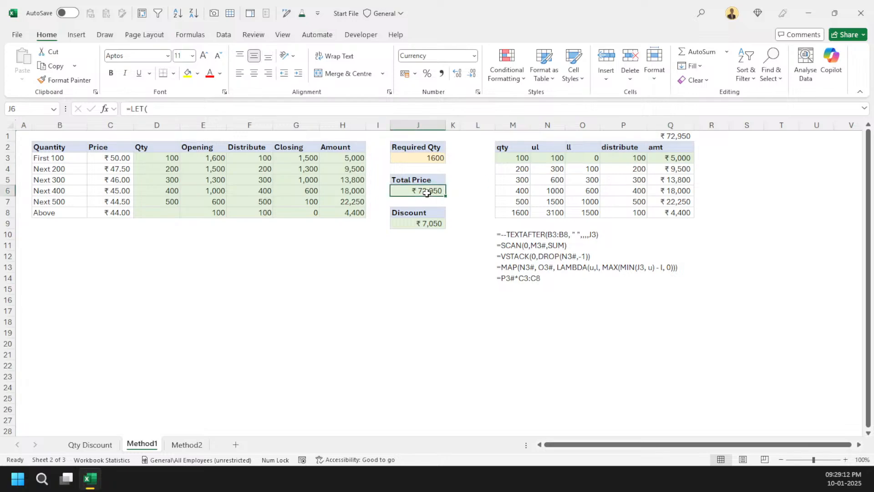
key(Delete)
click(671, 136)
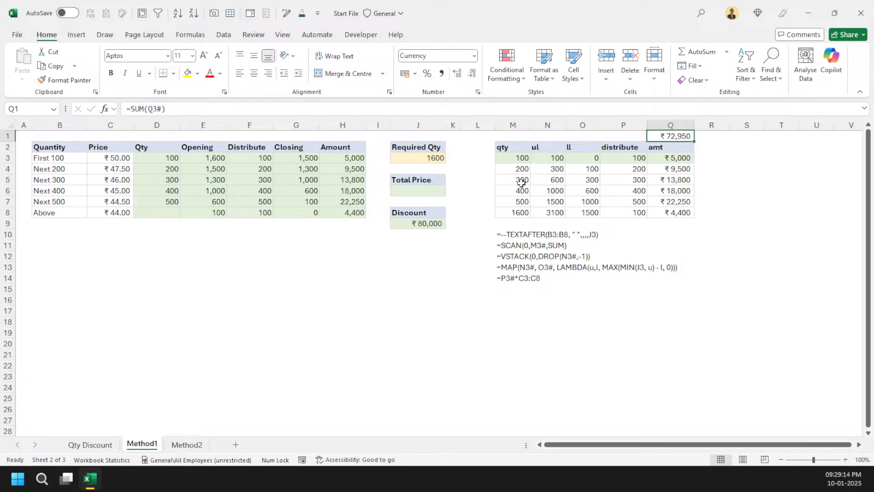
key(ctrl+c)
key(super+v)
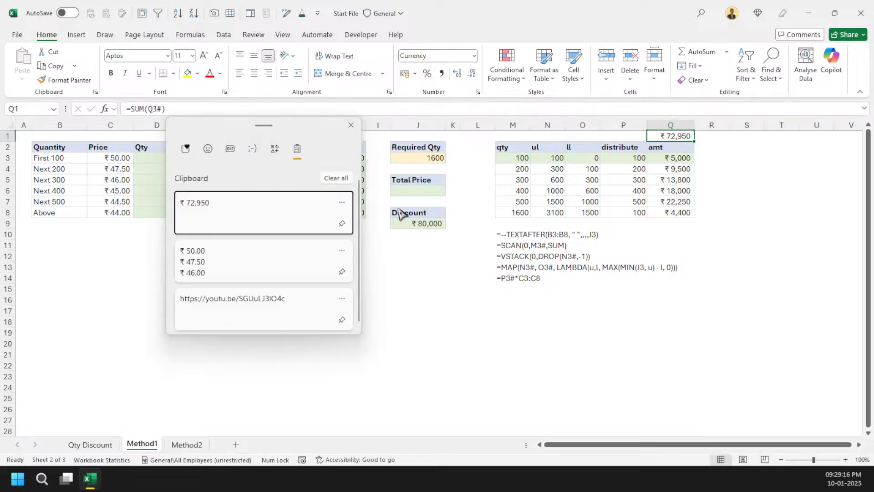
click(335, 178)
Delete the amt formula spilling over Q3:Q8 and the total in Q1, keeping the amt header.
drag(676, 158, 678, 213)
key(Delete)
key(Left)
key(Up)
key(Right)
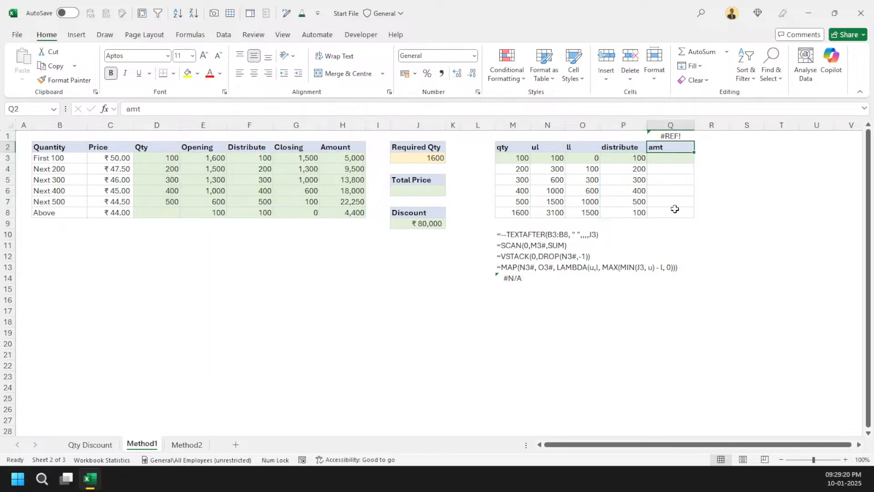
key(Up)
key(Delete)
Copy the distribute formula from P3 into S3 with the OA Robot command Paste Exact Formula.
key(Left)
key(Down)
key(Down)
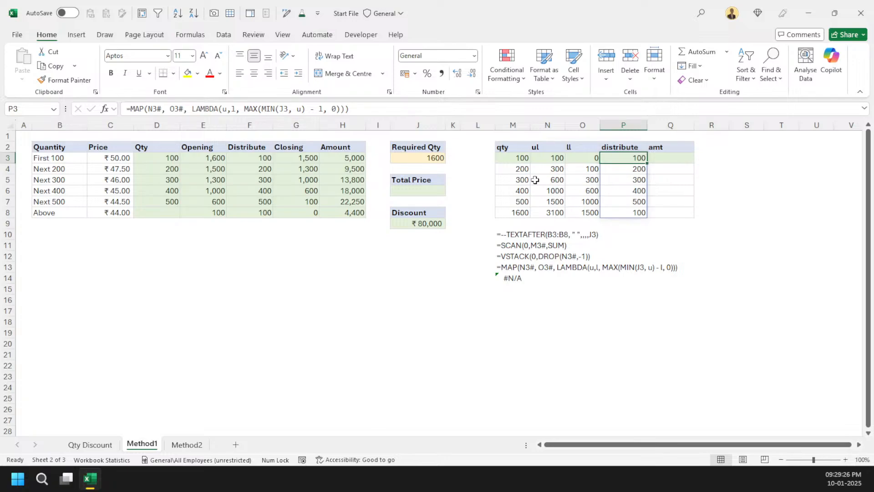
key(ctrl+c)
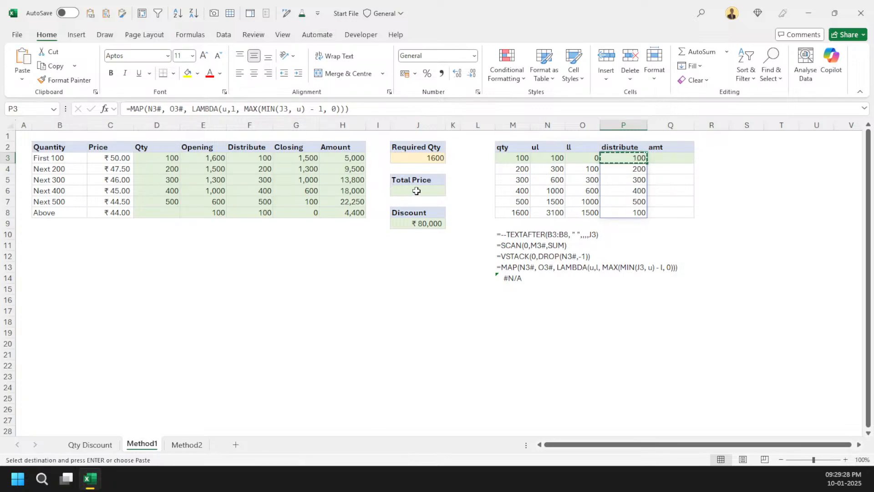
key(Escape)
key(F2)
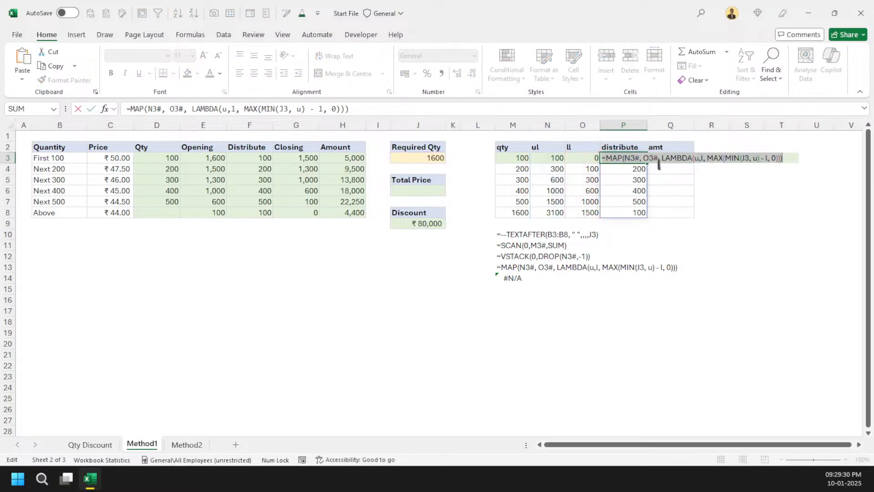
key(Escape)
key(ctrl+c)
click(738, 158)
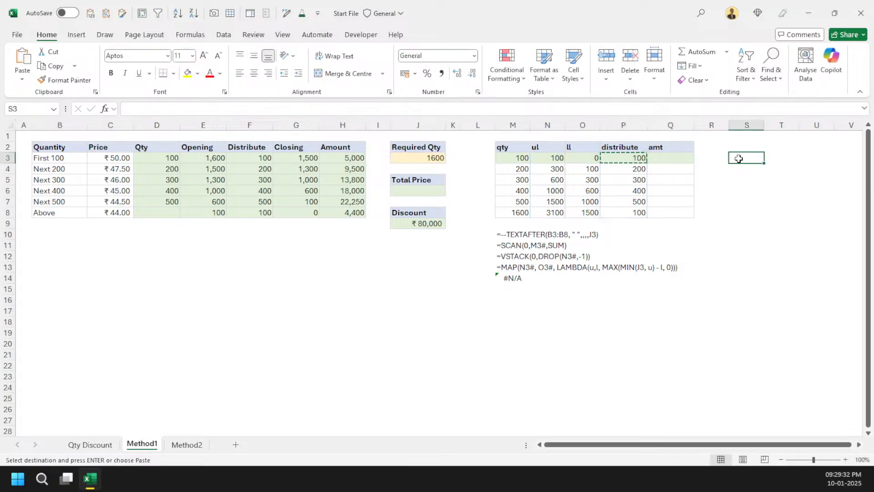
key(ctrl+alt+v)
key(ctrl+shift+space)
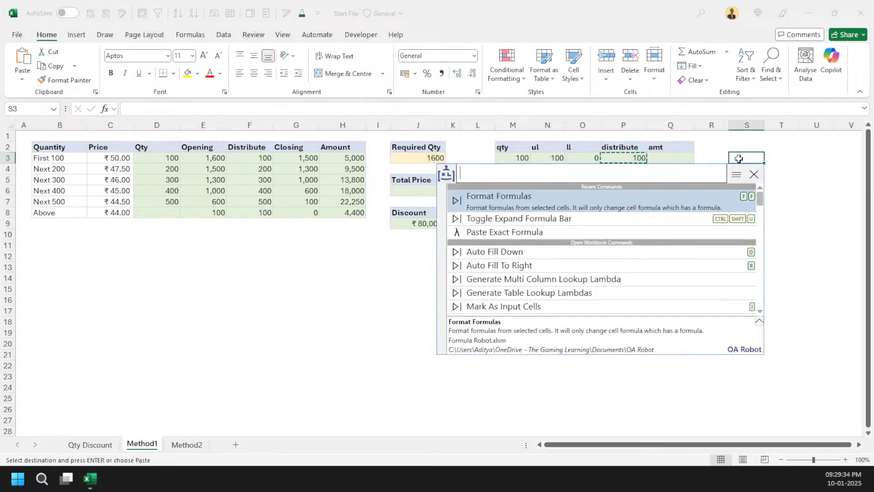
text(pe)
key(Return)
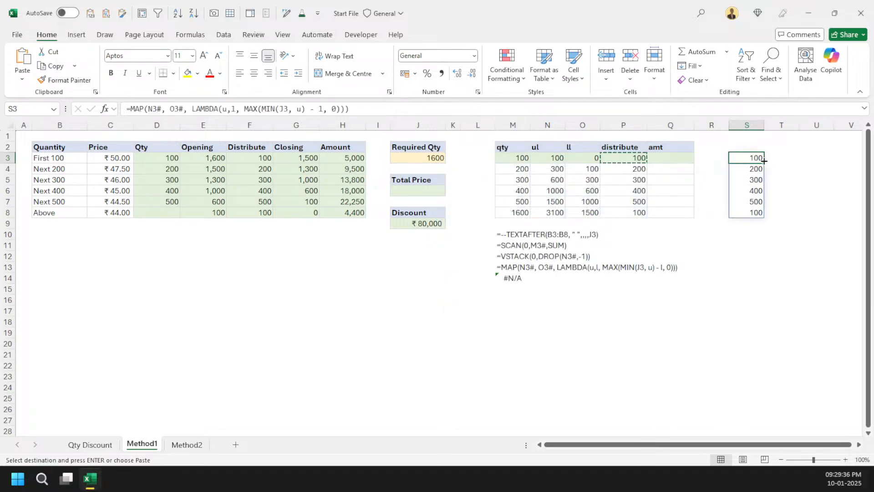
key(F2)
key(Escape)
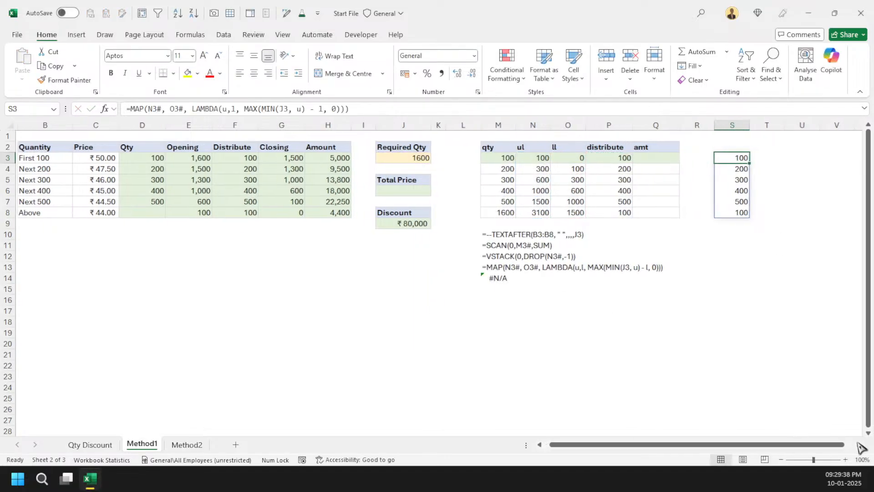
Run the OA Robot command that saves the S3 formula as a Lambda, opening Lambda Parameter Setup.
scroll(841, 448, right, 2)
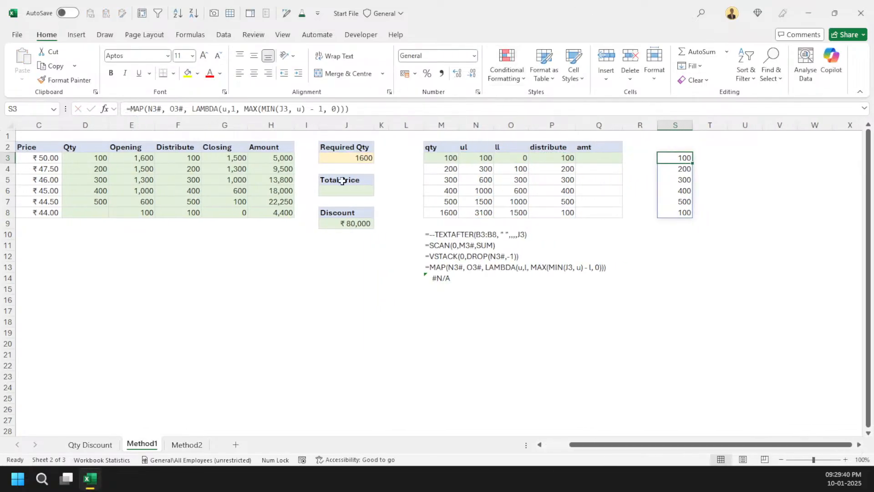
key(ctrl+shift+space)
text(lam)
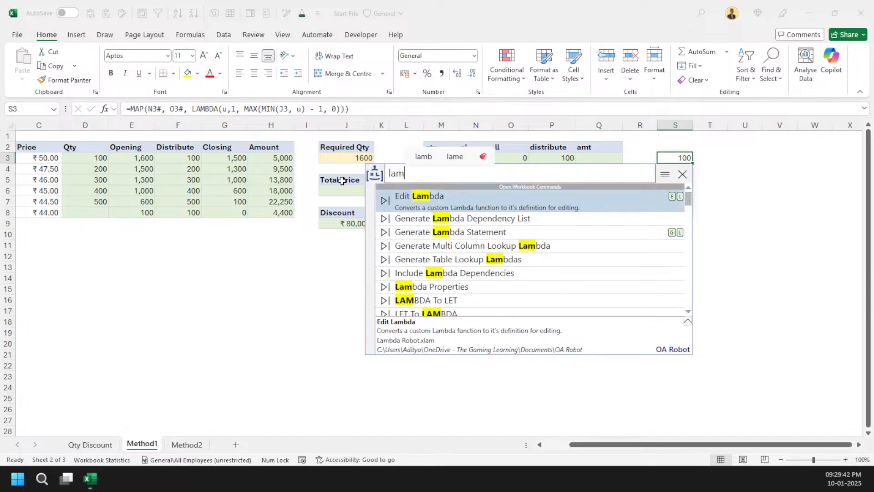
key(BackSpace)
key(BackSpace)
key(BackSpace)
text(sl)
key(Return)
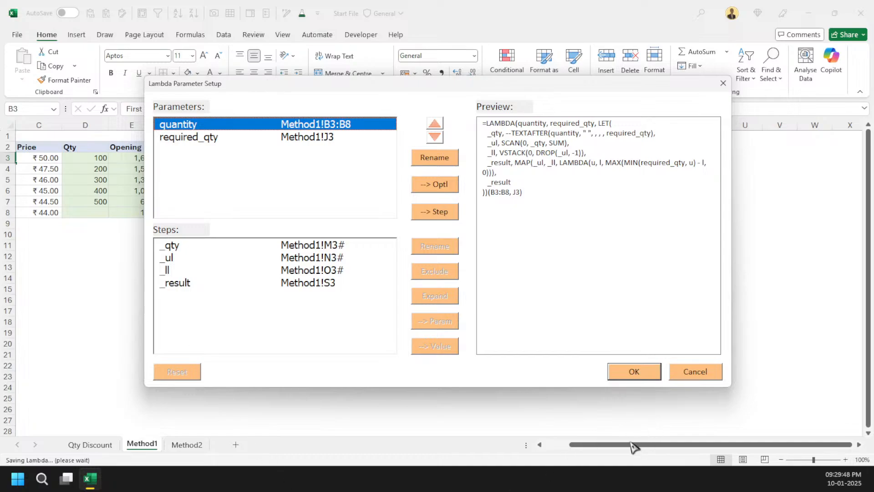
Inspect the parameters quantity and required_qty and the steps _qty, _ul, _ll and _result, and cancel the Lambda setup.
click(206, 138)
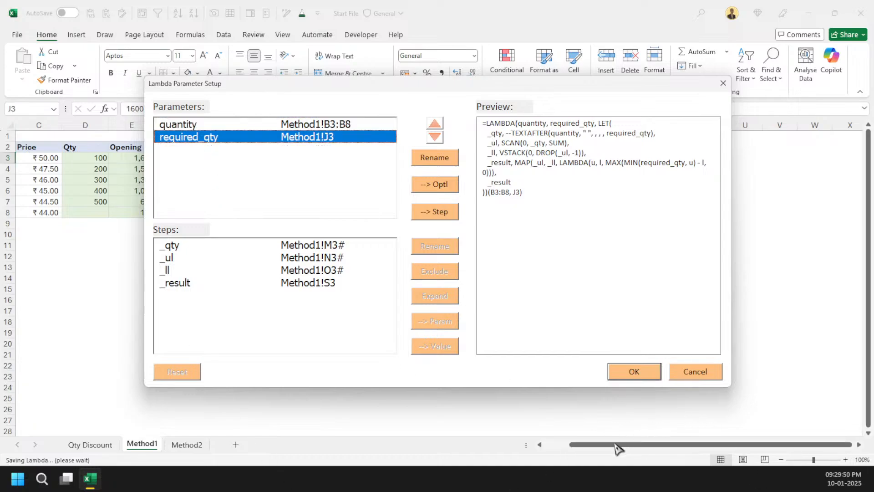
drag(388, 86, 474, 90)
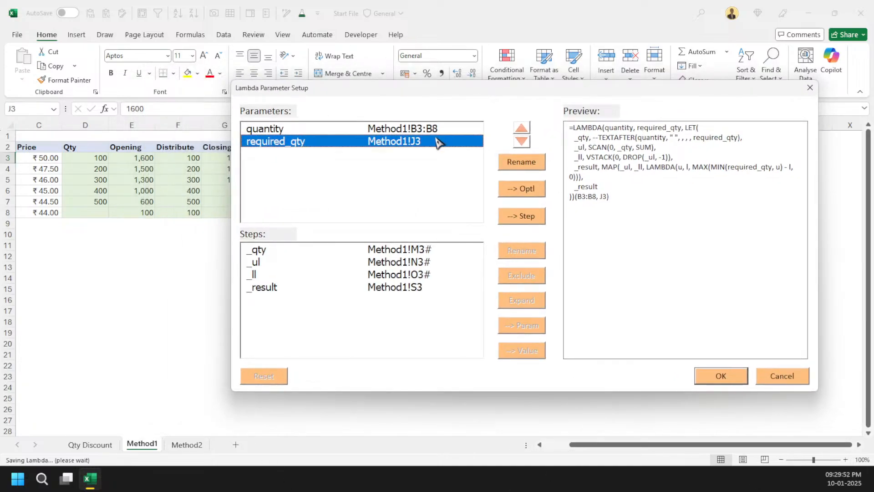
click(361, 253)
click(366, 261)
click(369, 273)
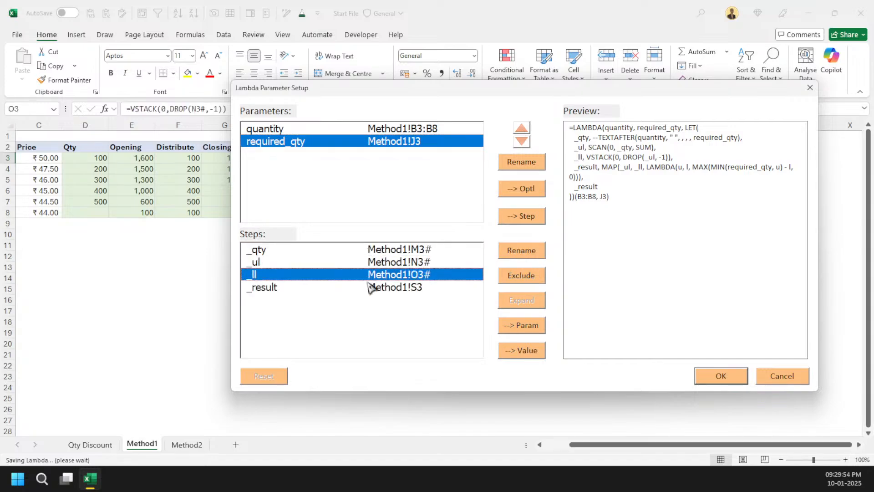
click(369, 283)
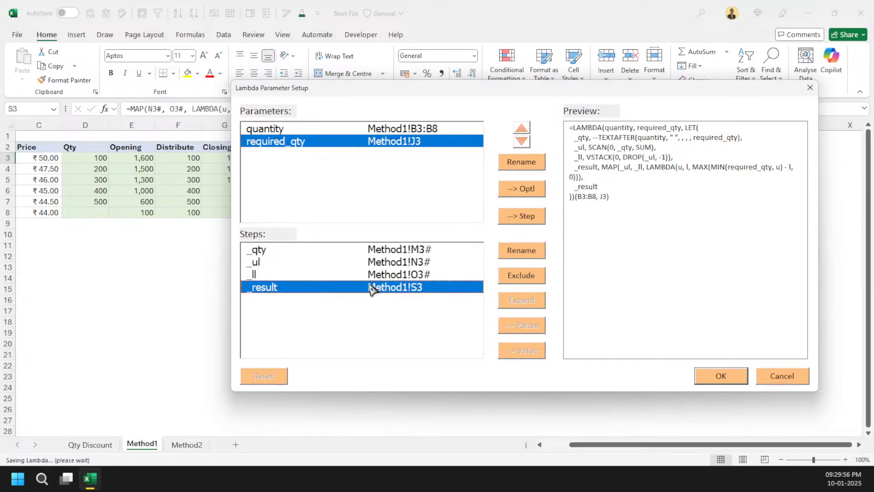
click(784, 379)
Trace the qty formula in M3:M8 back to its source range B3:B8 in the Quantity column.
drag(654, 444, 548, 450)
click(519, 189)
drag(519, 189, 518, 246)
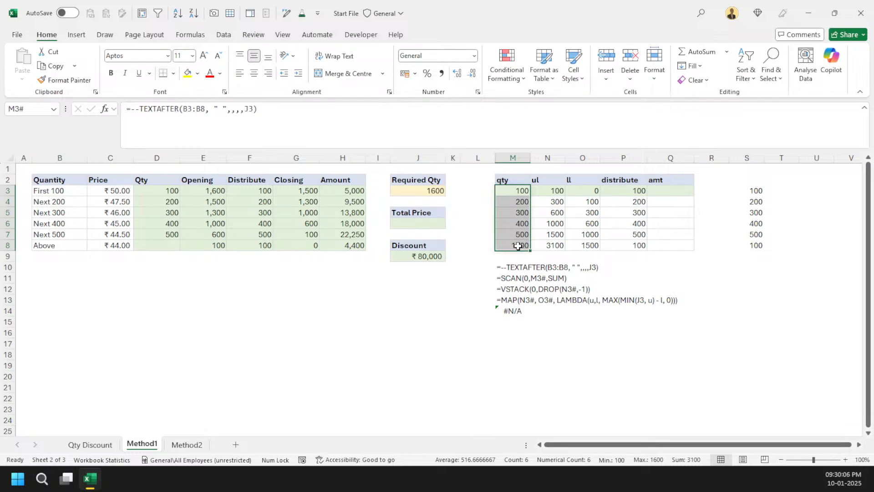
drag(77, 191, 68, 252)
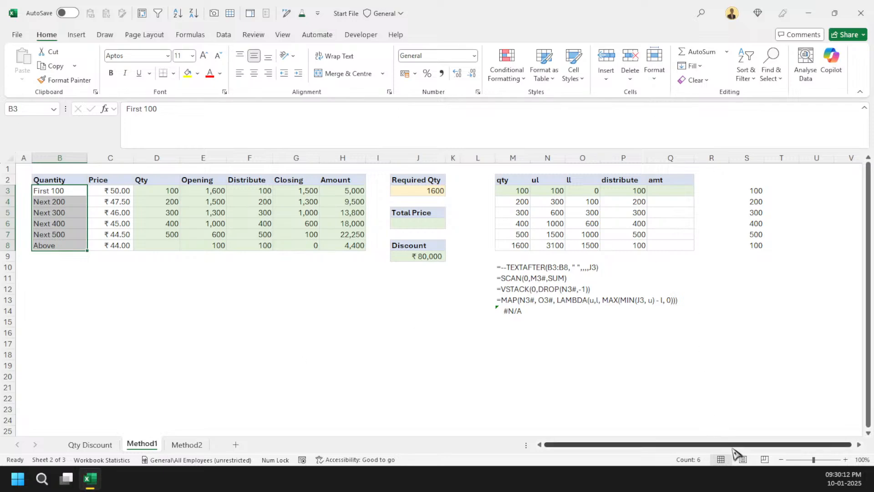
drag(734, 446, 803, 446)
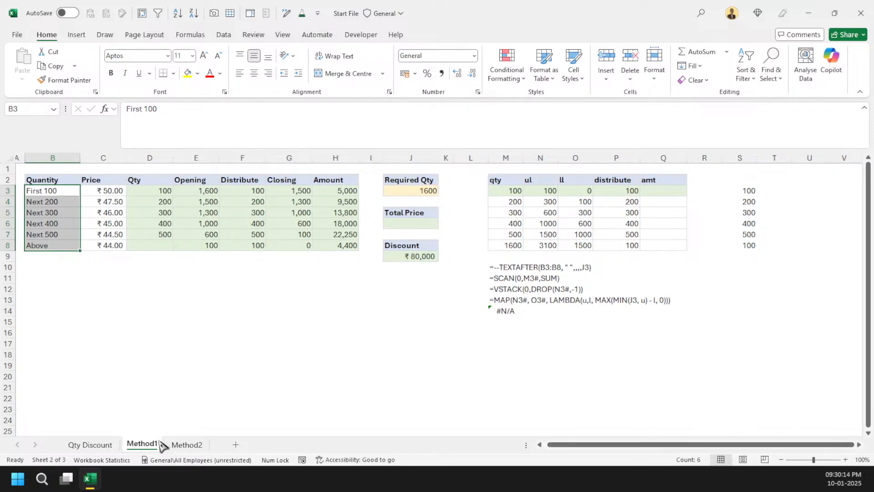
Duplicate the Method1 sheet after Method2 and name the copy Creditors Payment.
drag(159, 444, 223, 448)
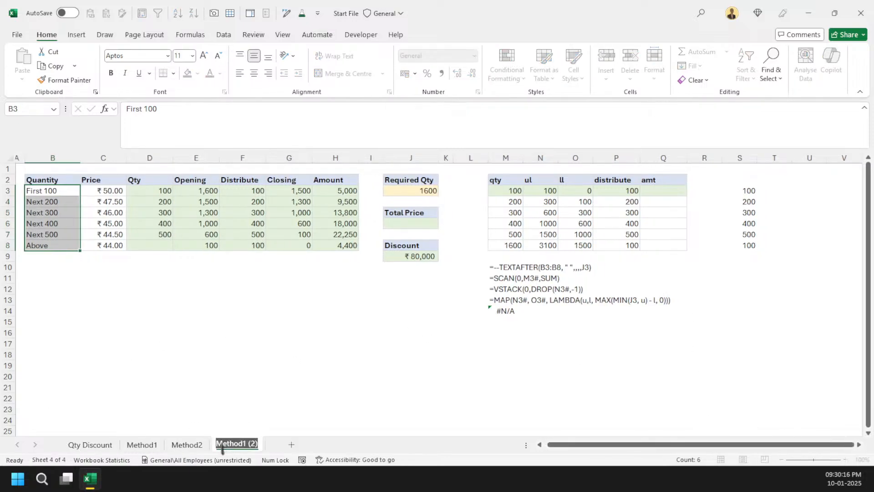
text(Cred)
key(BackSpace)
key(BackSpace)
key(BackSpace)
key(BackSpace)
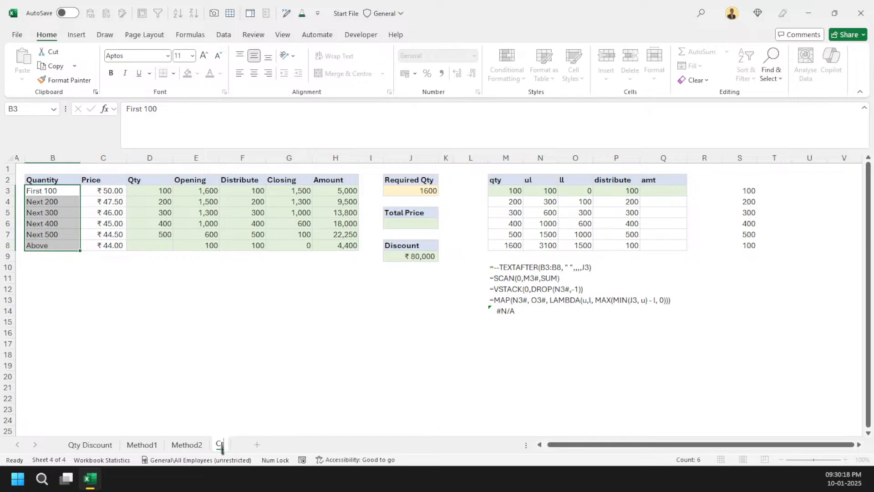
text(Priority)
key(ctrl+a)
text(Creditors Payment)
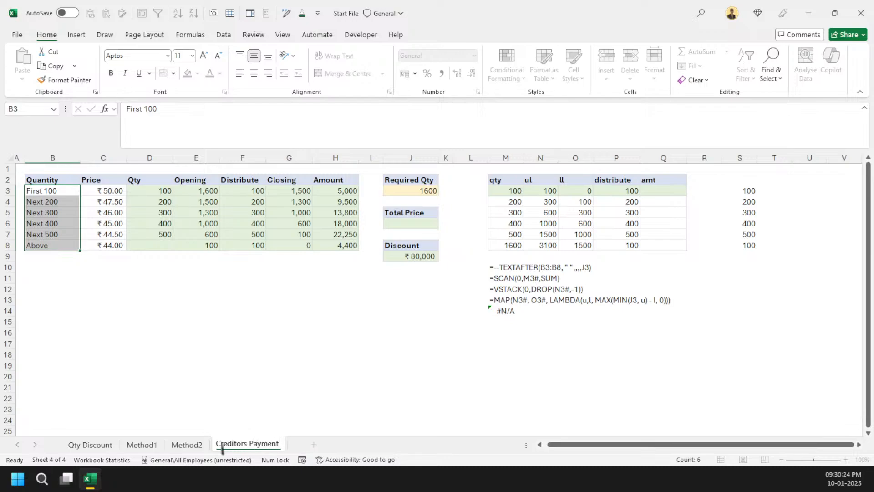
key(Return)
click(51, 203)
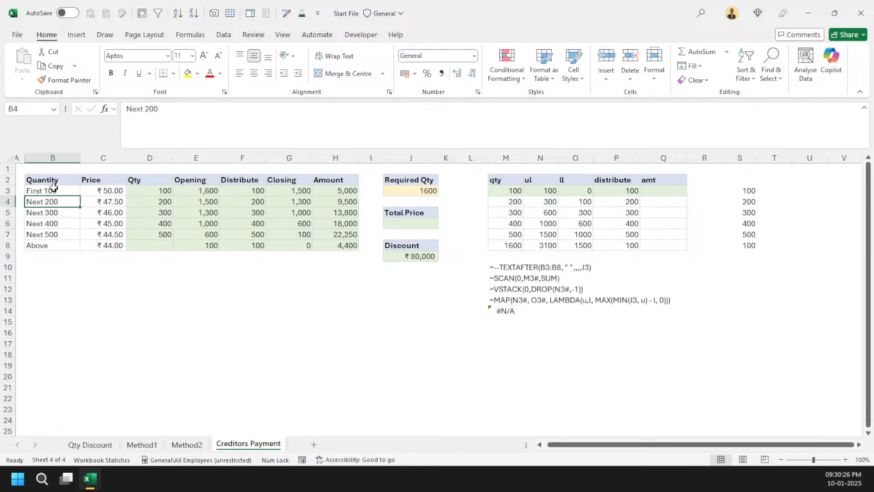
click(53, 158)
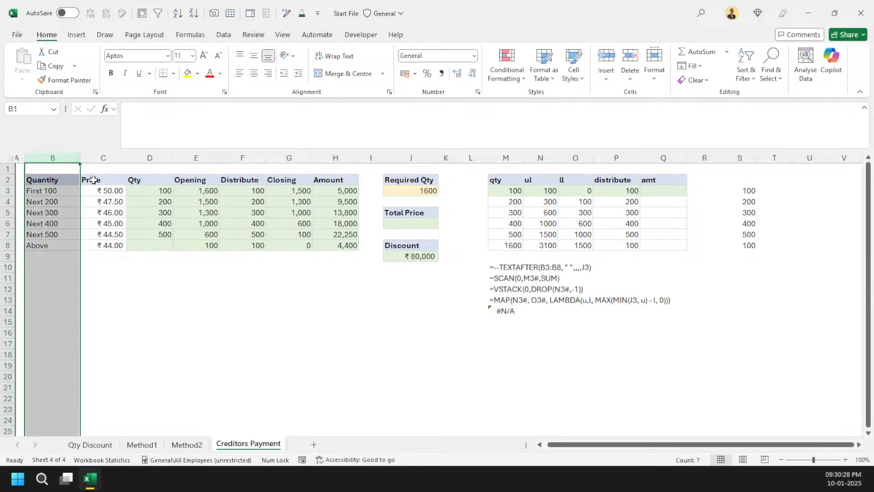
drag(94, 180, 97, 252)
click(73, 178)
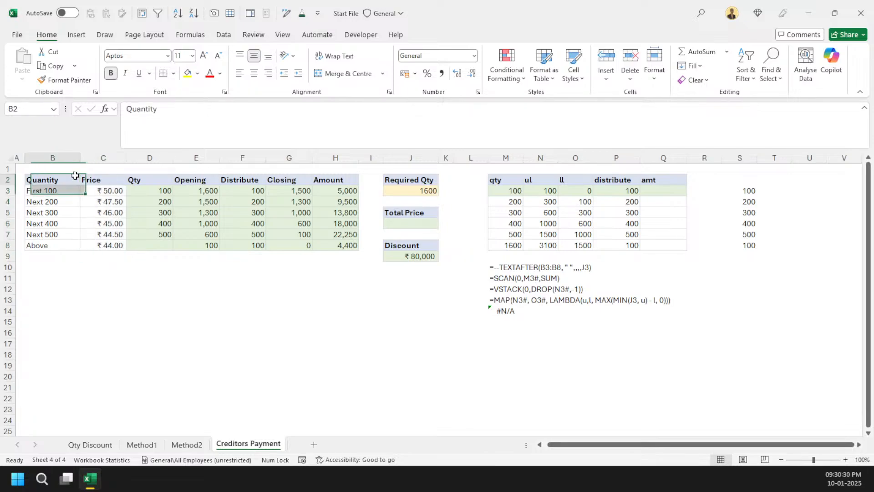
text(Cre)
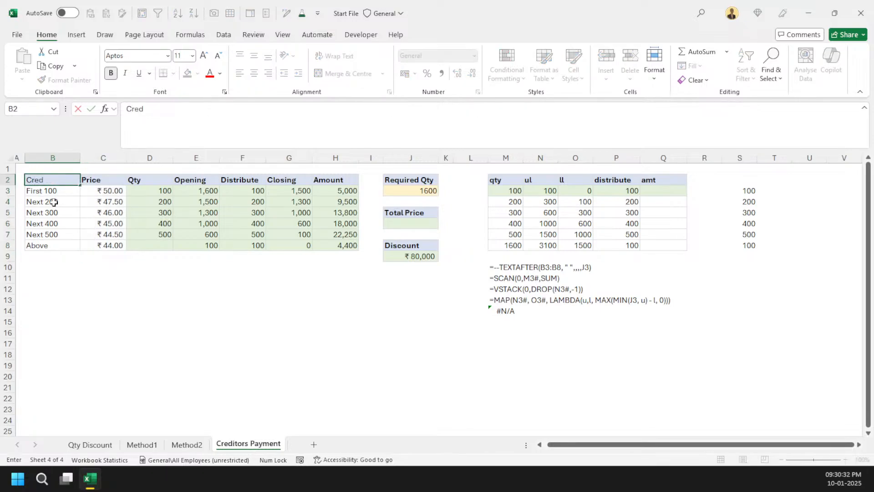
text(d)
key(Escape)
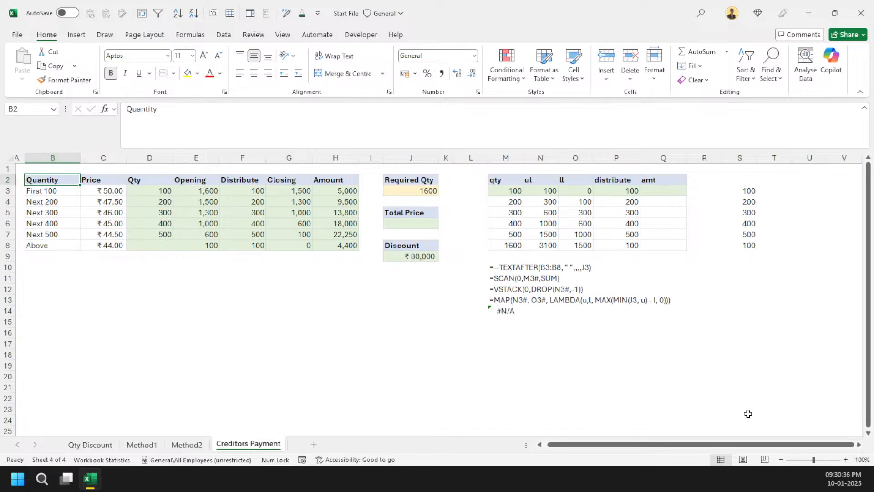
Enter the header Creditors in U3 and fill the creditor labels A to E in U4:U8.
click(858, 444)
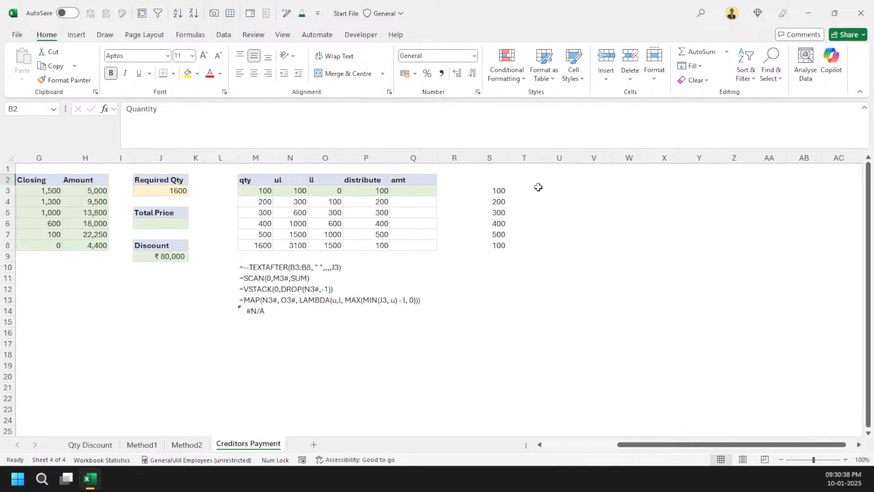
click(555, 189)
text(Creditors)
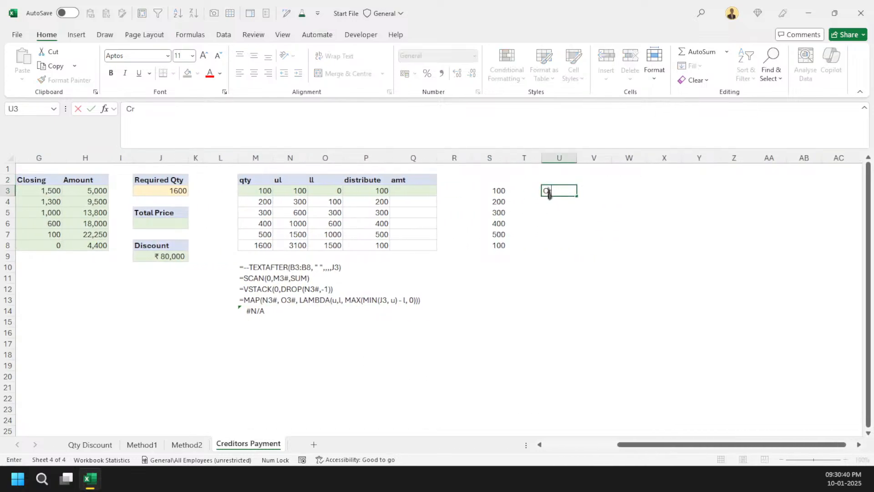
key(Return)
text(A)
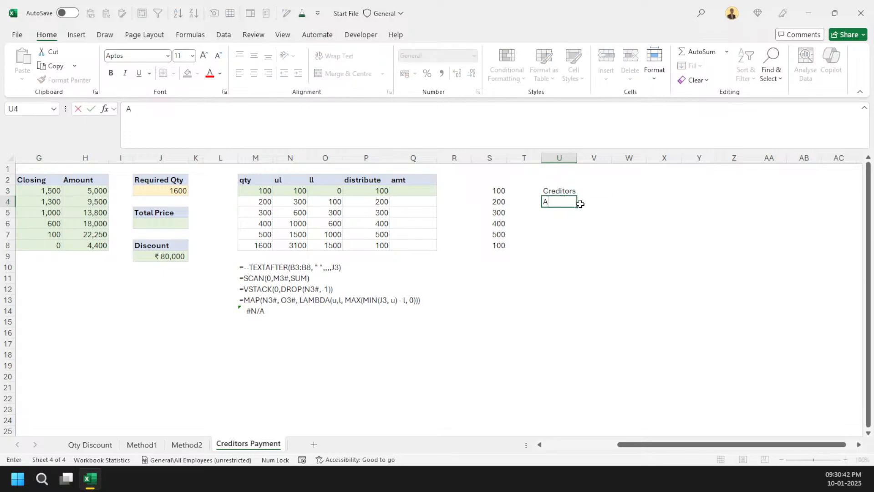
drag(580, 205, 576, 248)
Enter the header Payments in V3 and fill V4:V8 with the series 100, 200, 300, 400, 500.
click(594, 190)
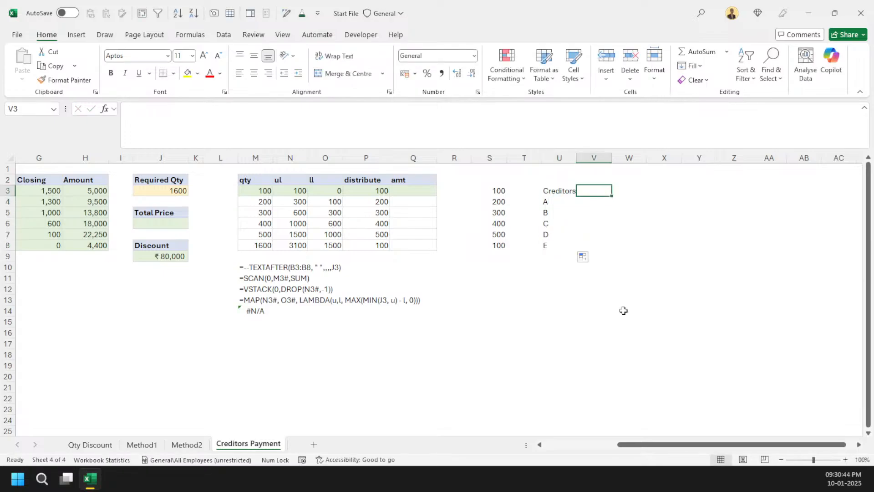
text(Paym)
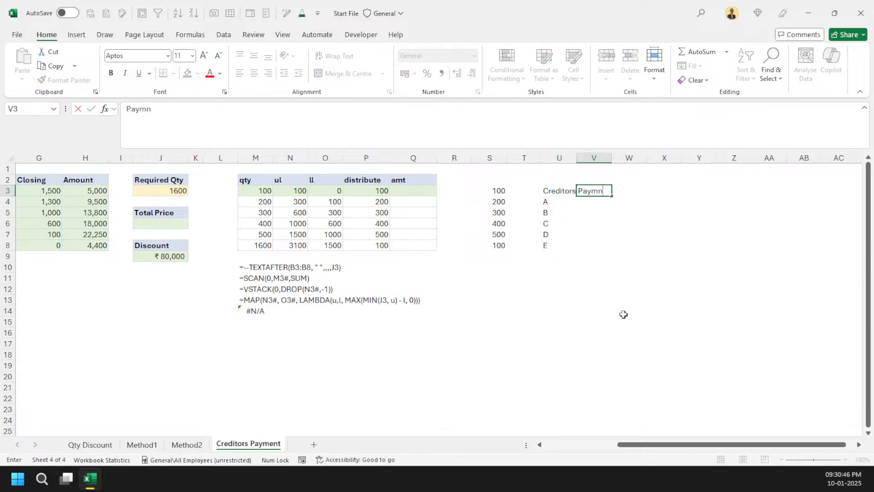
text(ents)
key(Return)
text(100)
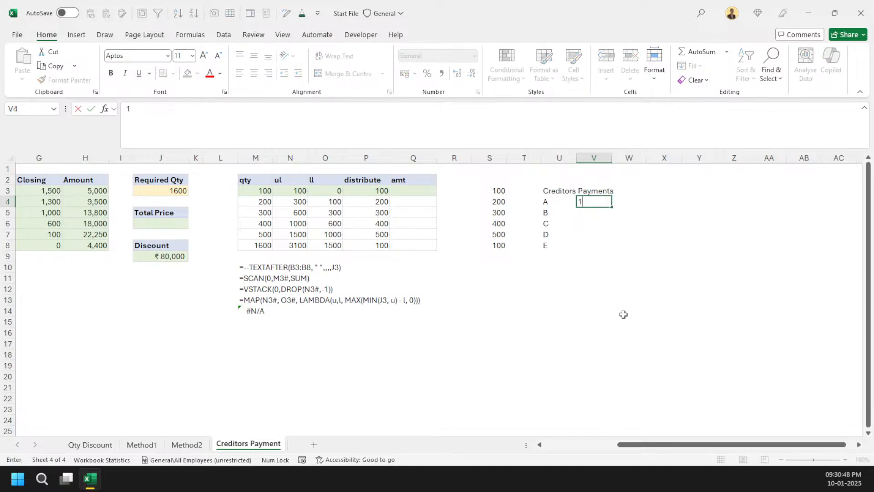
key(Return)
text(200)
key(Return)
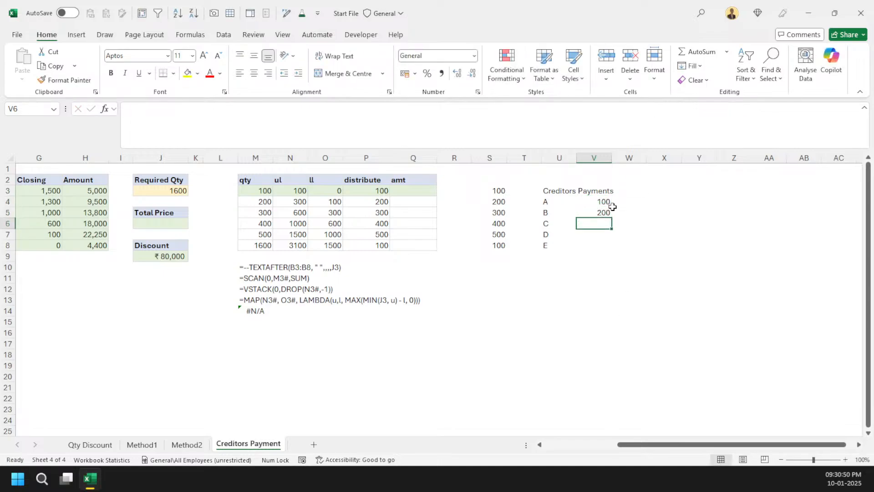
drag(610, 205, 615, 250)
click(669, 227)
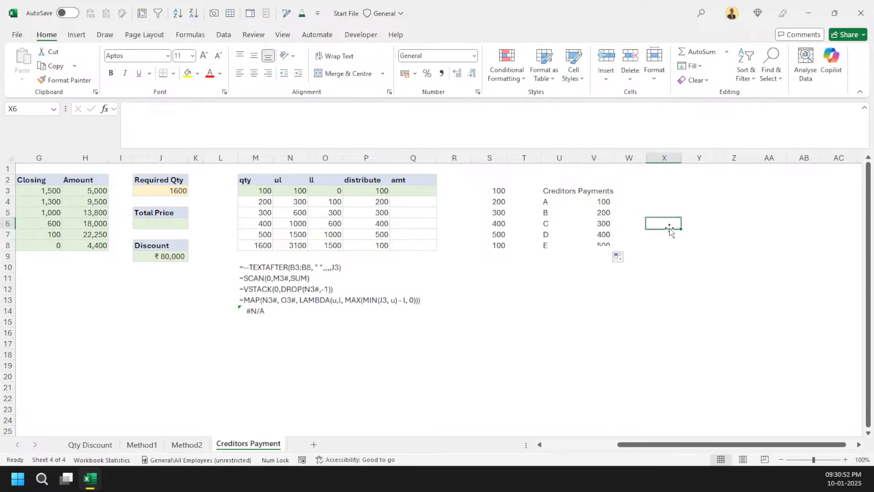
Review the payment amounts in V4:V8 and inspect the formulas in S3 and M3.
drag(604, 200, 600, 235)
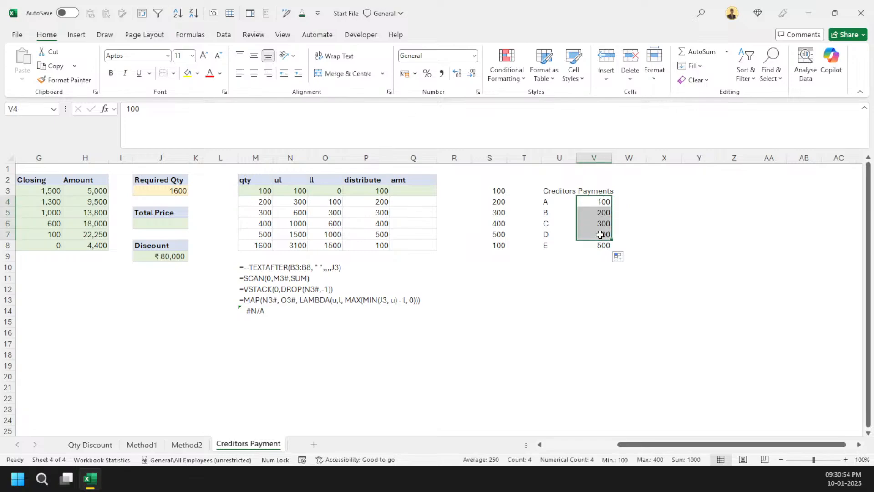
click(600, 245)
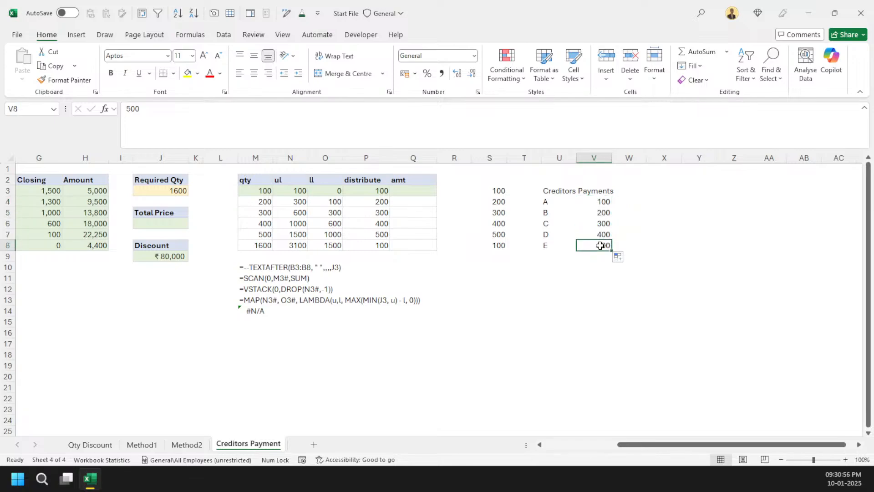
click(492, 191)
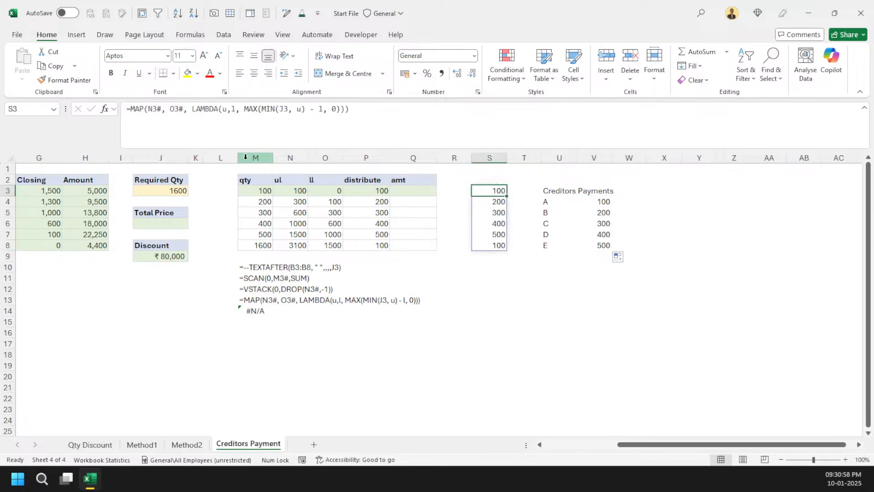
click(265, 189)
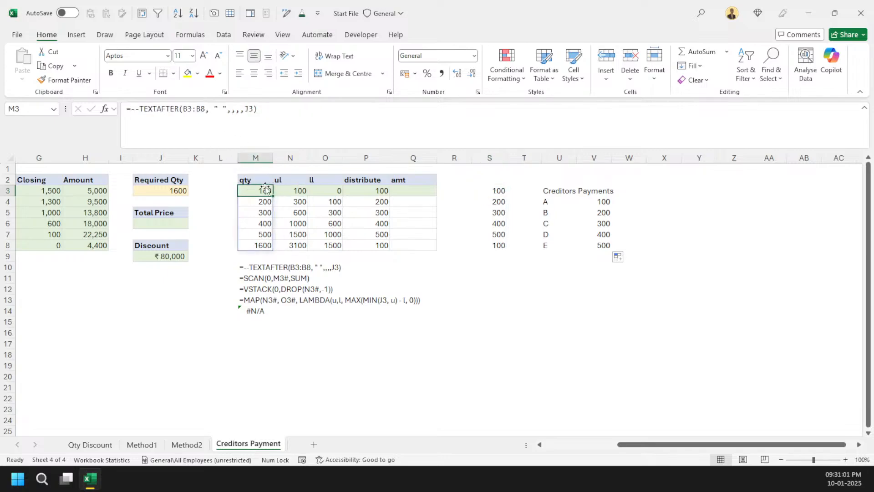
click(134, 110)
text(-)
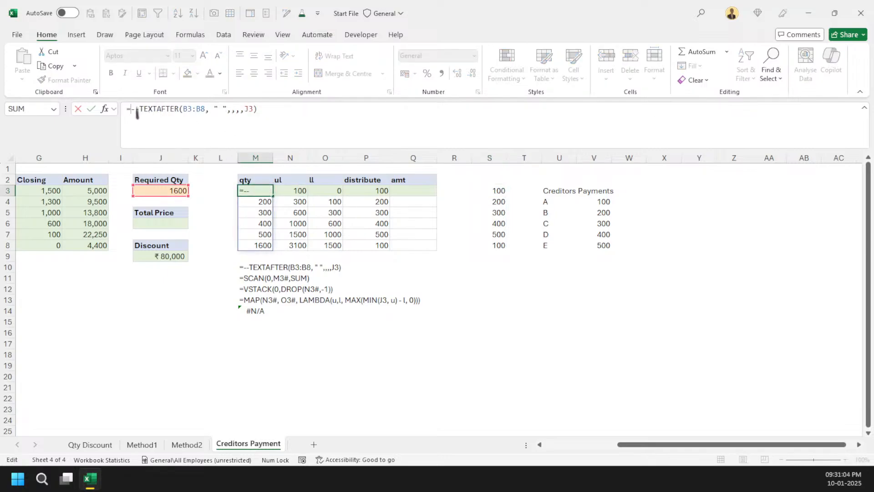
key(ctrl+Return)
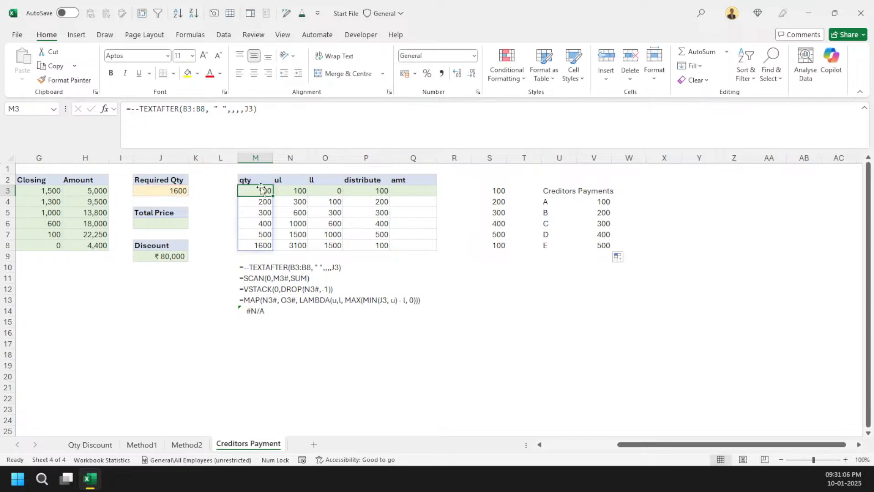
Copy the qty results in M3:M8 and paste them as values over the Quantity entries in B3:B8.
drag(263, 191, 264, 245)
key(ctrl+c)
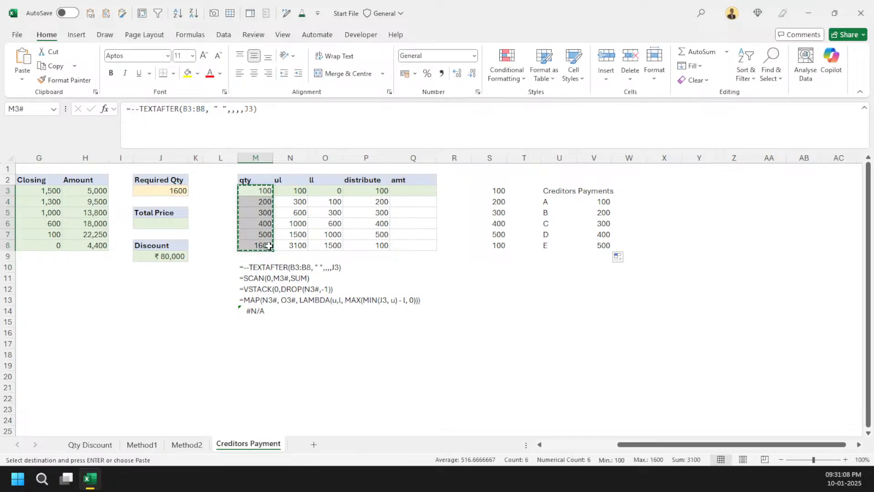
key(Home)
key(Right)
key(ctrl+shift+v)
key(Escape)
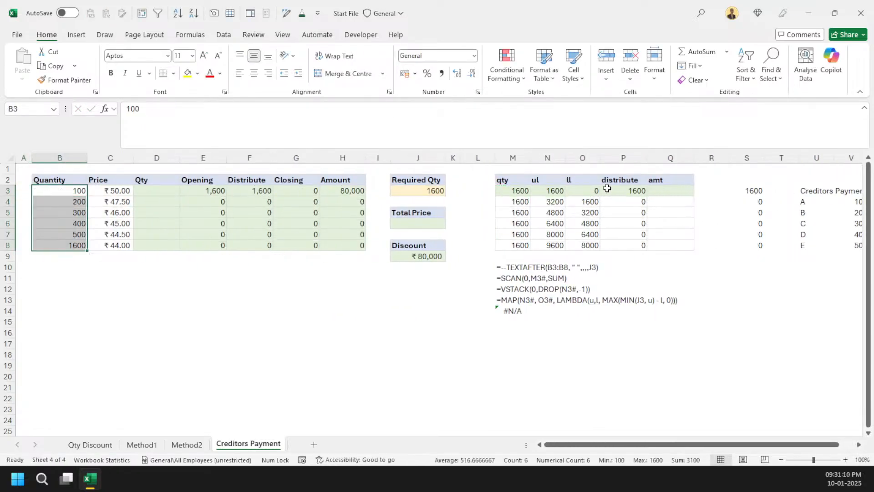
Replace the TEXTAFTER formula in M3 with the direct reference =B3:B8.
click(508, 191)
drag(131, 110, 311, 114)
key(BackSpace)
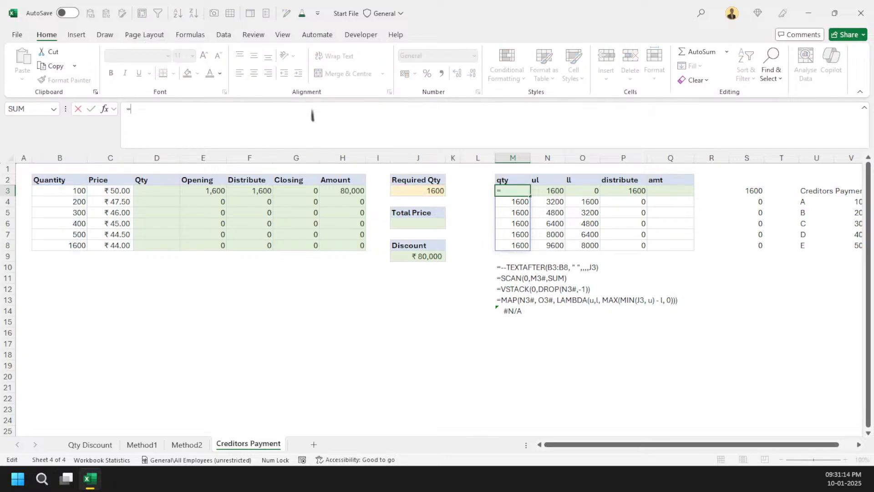
drag(60, 192, 60, 241)
key(ctrl+Return)
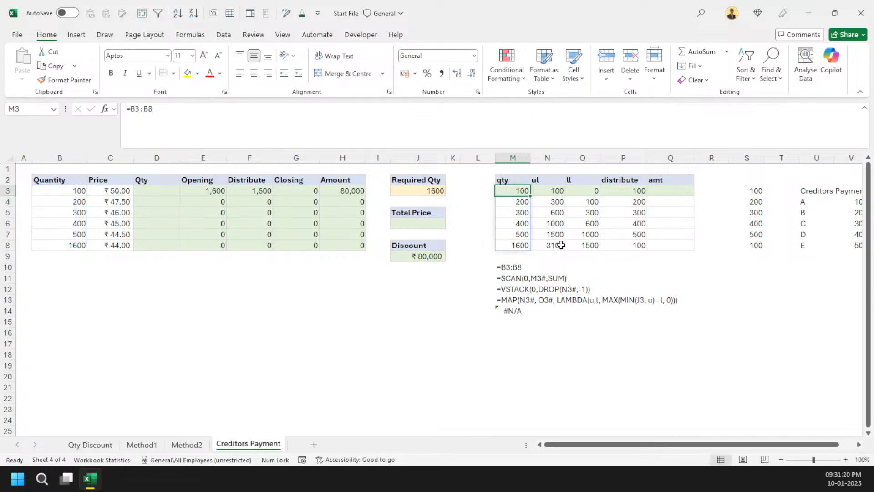
Shorten the range in the M3 formula to =B3:B7, leaving out row 8.
click(3, 245)
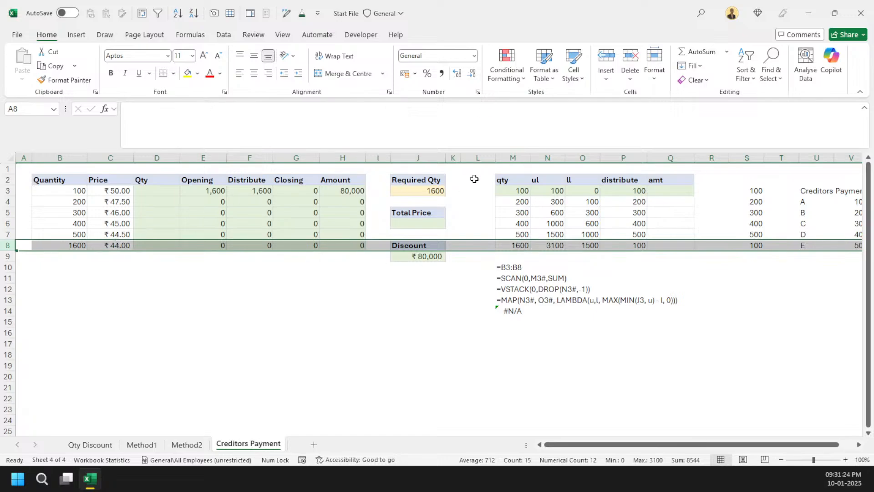
click(505, 190)
click(144, 123)
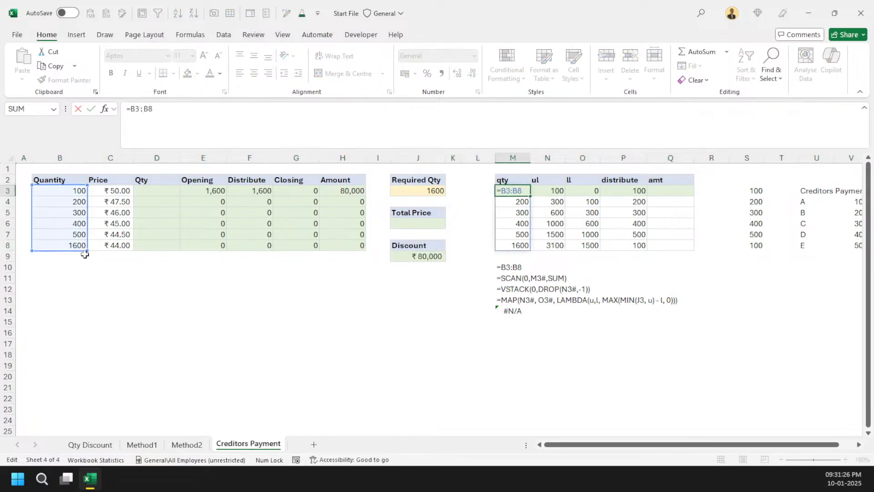
drag(86, 250, 83, 236)
key(ctrl+Return)
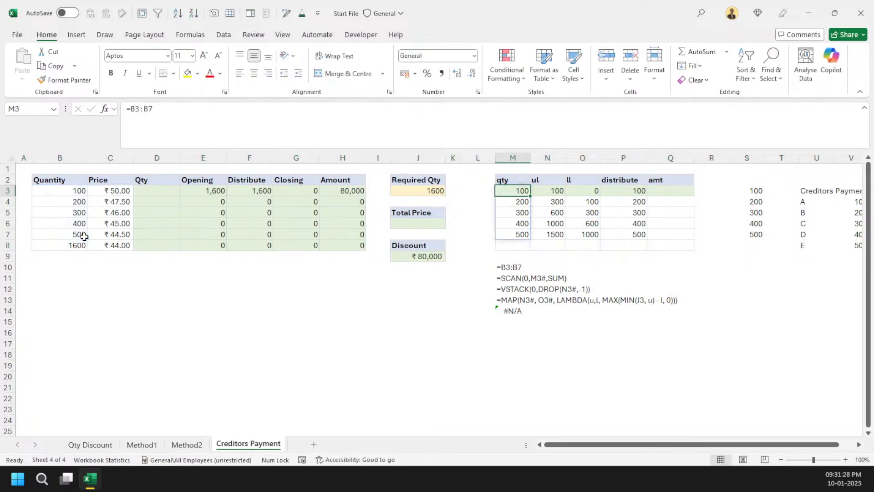
Run the OA Robot command Save Lambda on the distribute formula in S3.
key(Right)
key(Right)
key(Right)
key(Right)
key(Right)
key(Right)
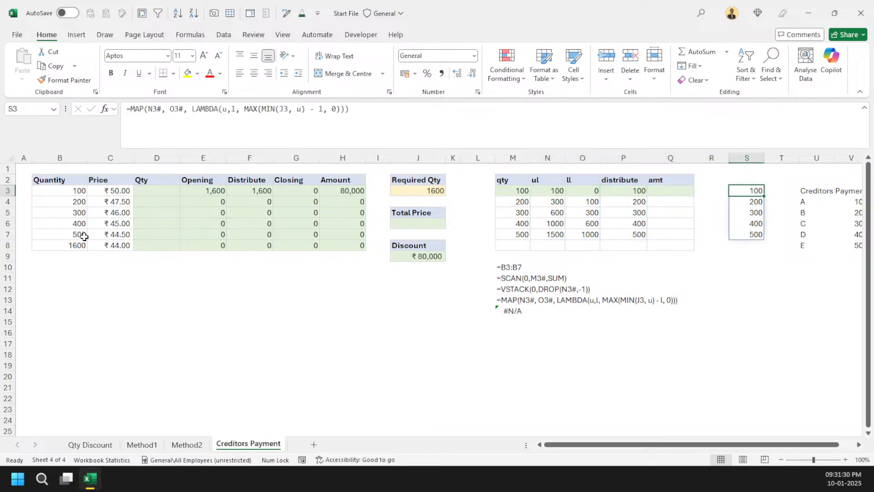
key(ctrl+shift+p)
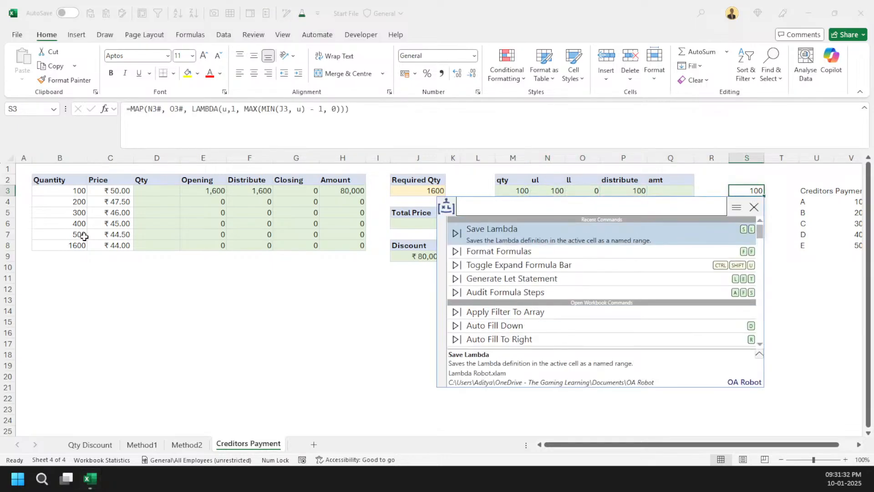
key(Return)
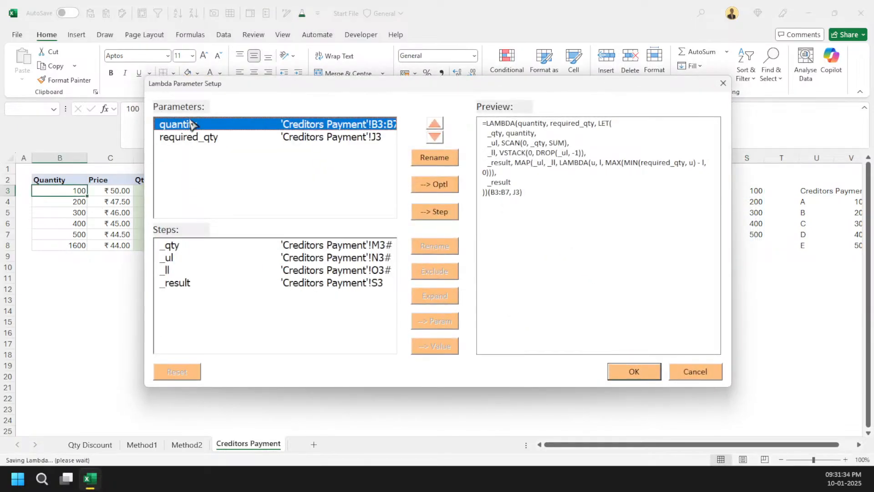
Rename the Lambda's quantity parameter to array.
click(442, 163)
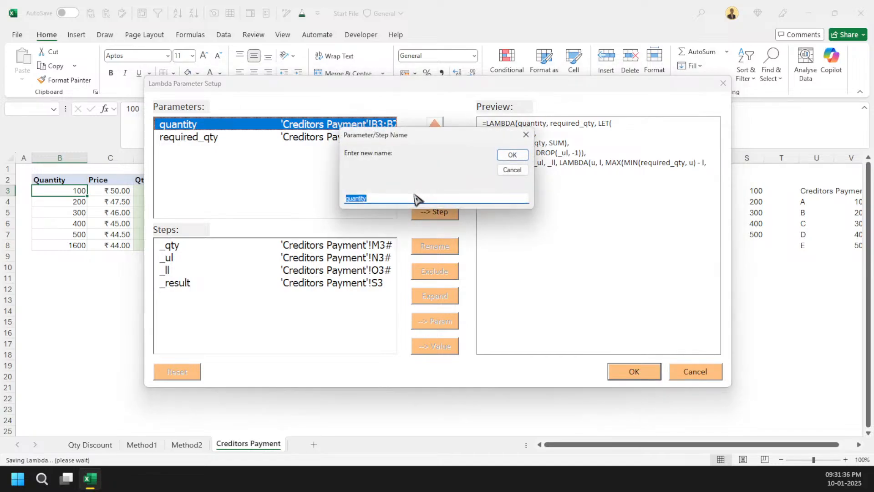
text(array)
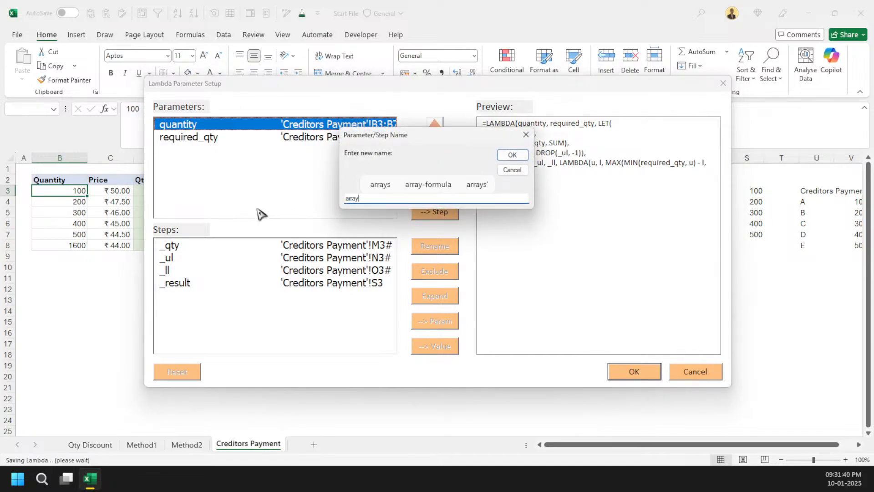
key(Return)
Rename the Lambda's required_qty parameter to opening_balance.
click(274, 138)
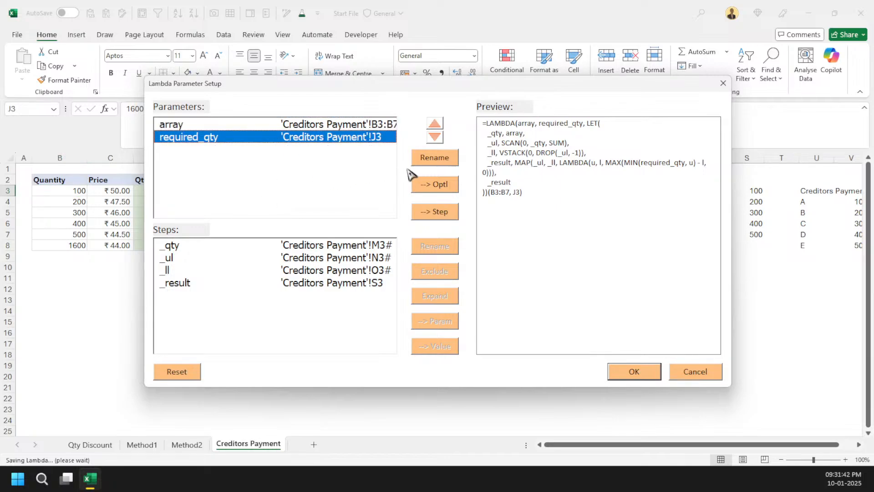
click(428, 160)
text(o)
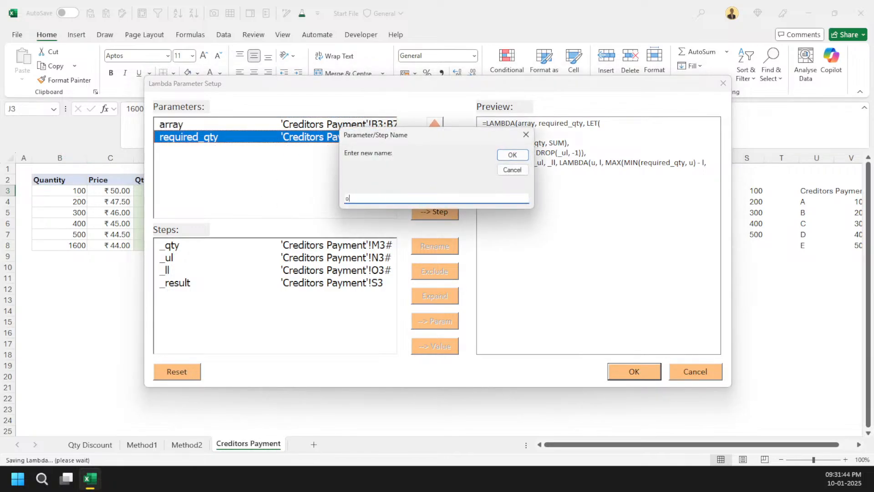
text(peningBalance)
key(Return)
click(430, 159)
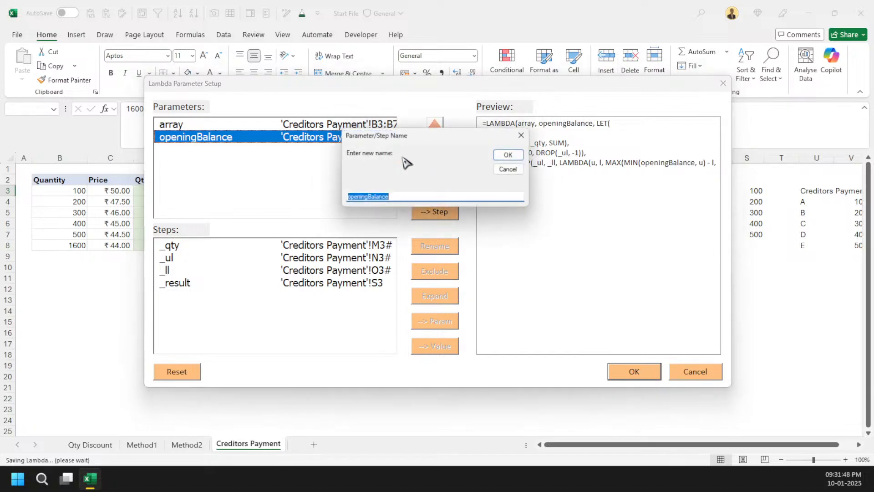
text(o)
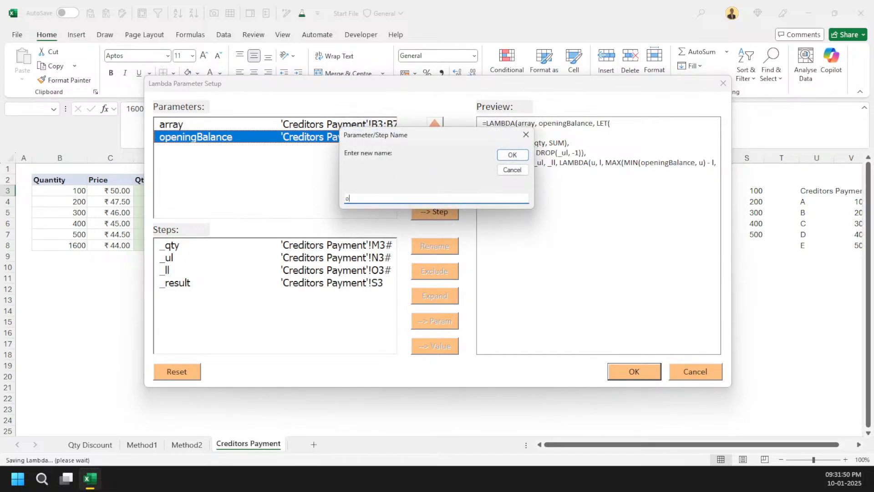
text(pening_balance)
key(Return)
click(242, 257)
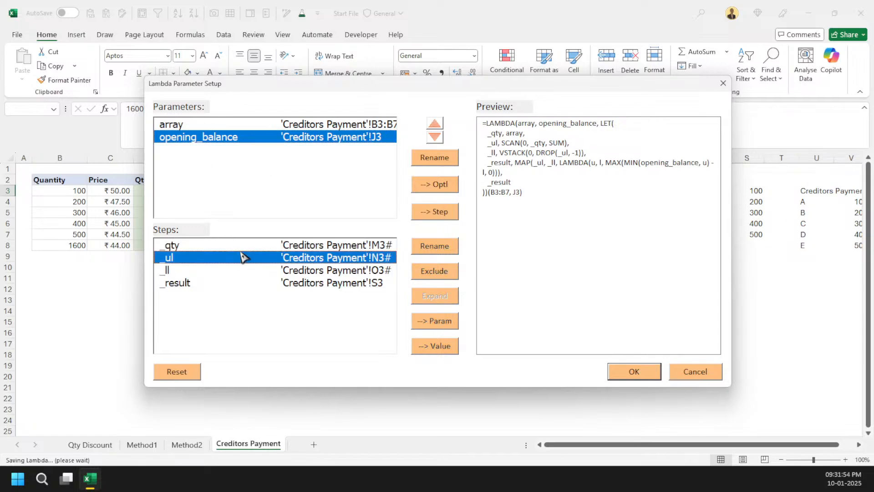
click(267, 247)
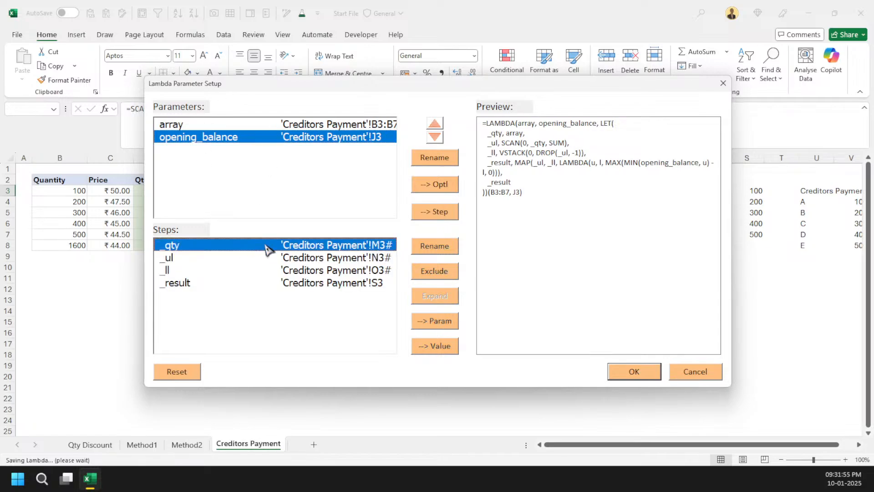
click(426, 159)
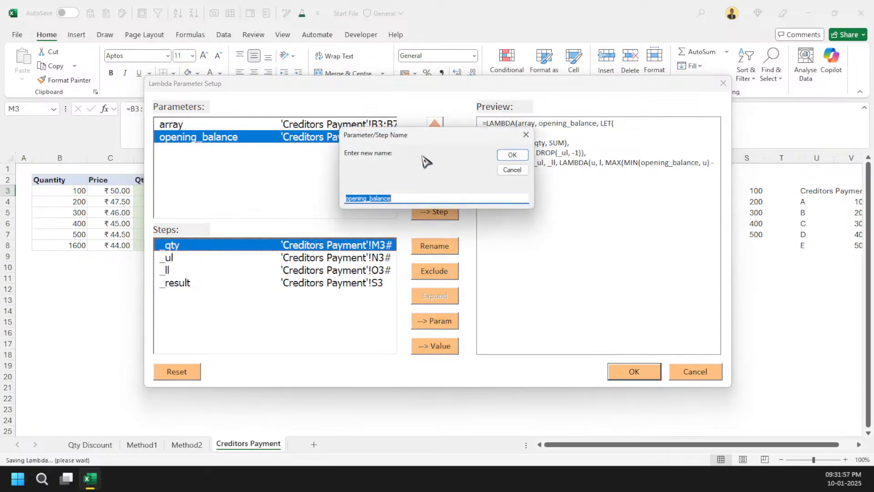
click(422, 200)
click(518, 170)
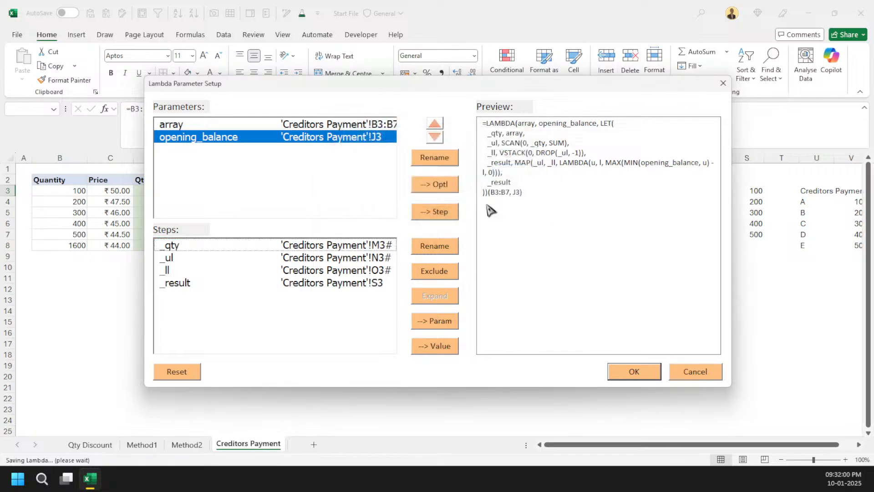
click(227, 270)
click(248, 283)
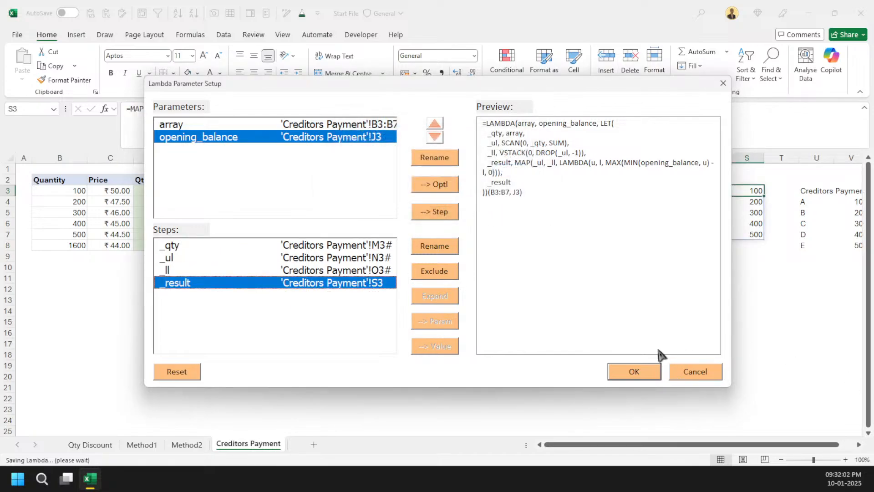
Accept the parameter setup and save the Lambda under the name DistributeAmount.
click(633, 371)
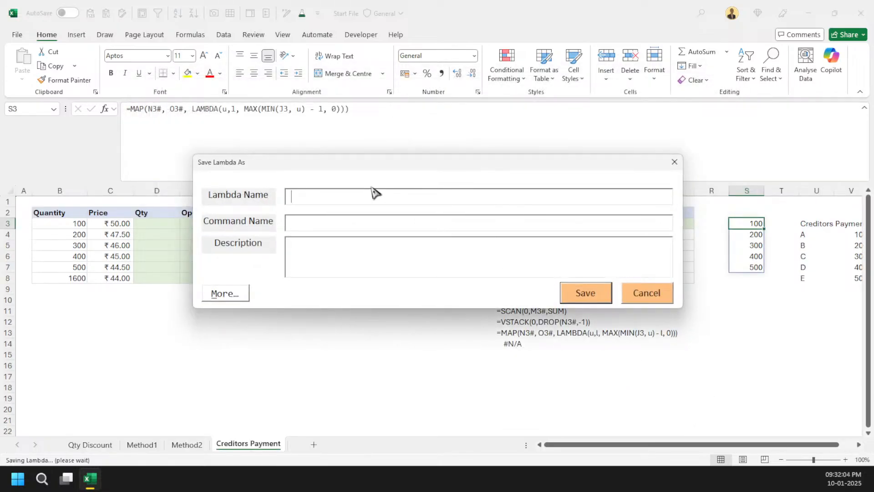
text(Distribute Amount)
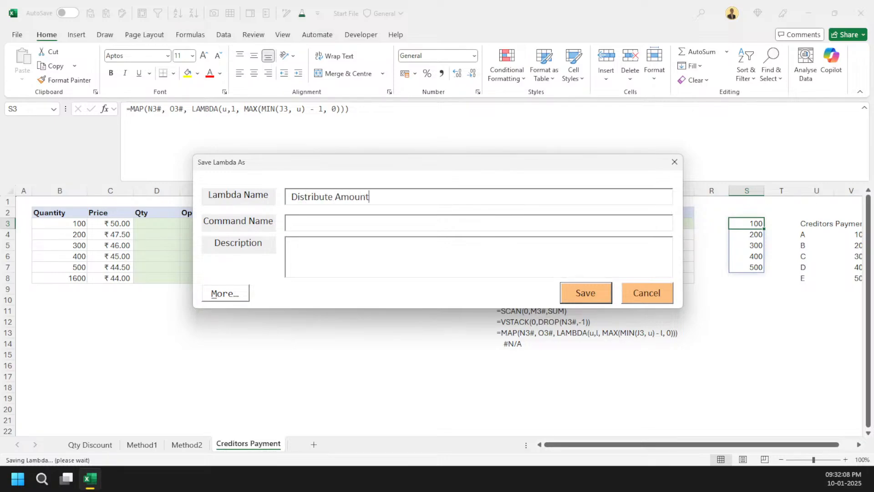
key(BackSpace)
key(Return)
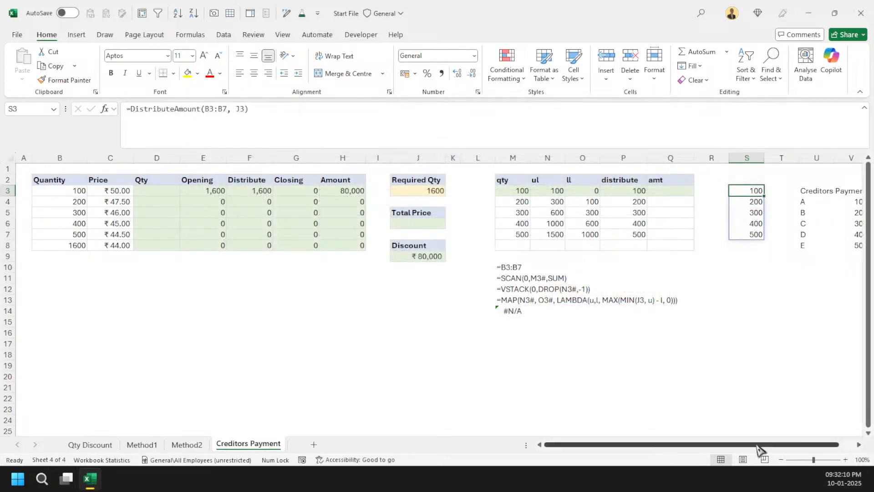
drag(760, 449, 823, 451)
click(139, 109)
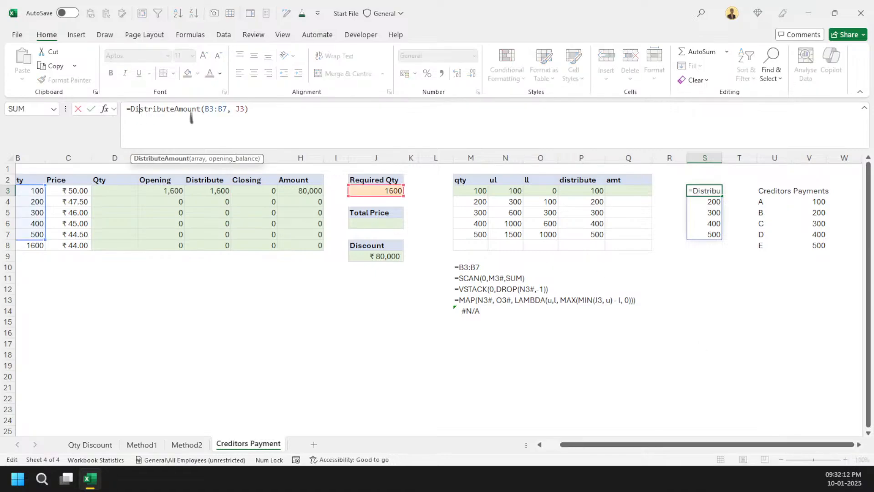
double_click(223, 109)
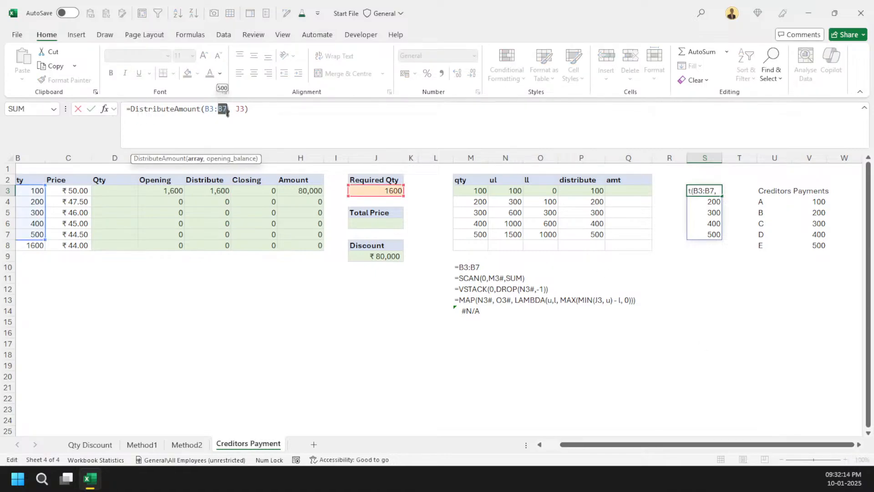
key(Escape)
Enter 500 in V1 as the amount available for the creditor payments.
drag(817, 201, 819, 243)
click(798, 172)
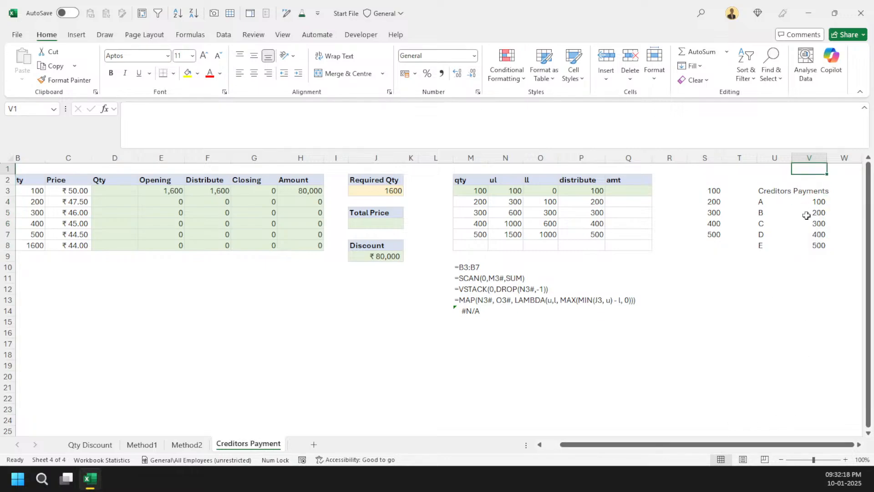
text(500)
key(ctrl+Return)
Change the formula in S3 to =DistributeAmount(V4:V8, V1), pointing it at the creditor amounts and the available balance.
click(716, 190)
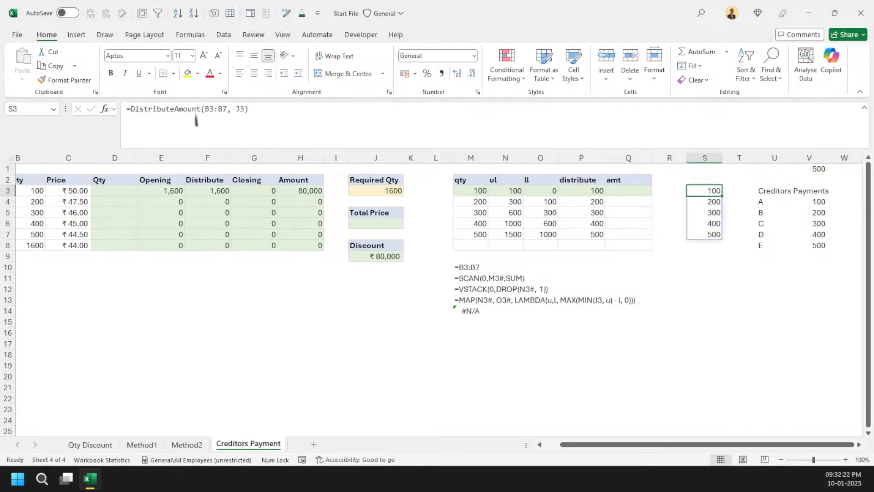
double_click(210, 109)
drag(818, 201, 820, 246)
double_click(239, 109)
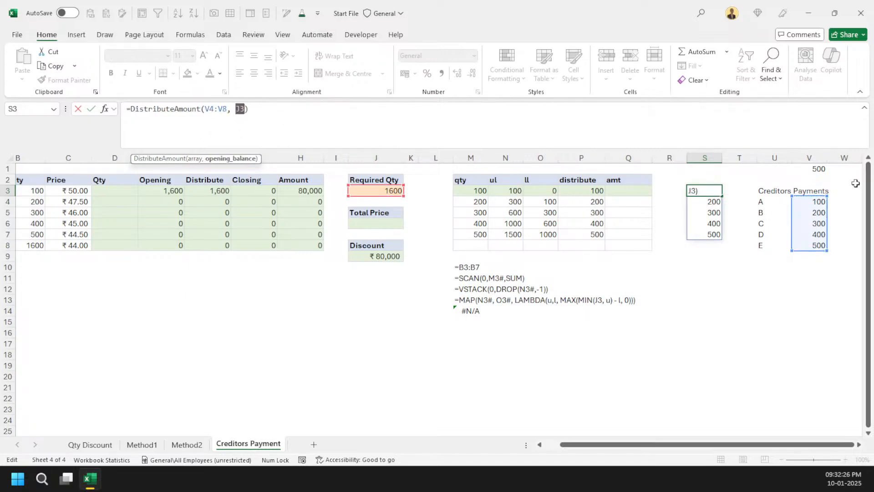
click(801, 172)
key(Return)
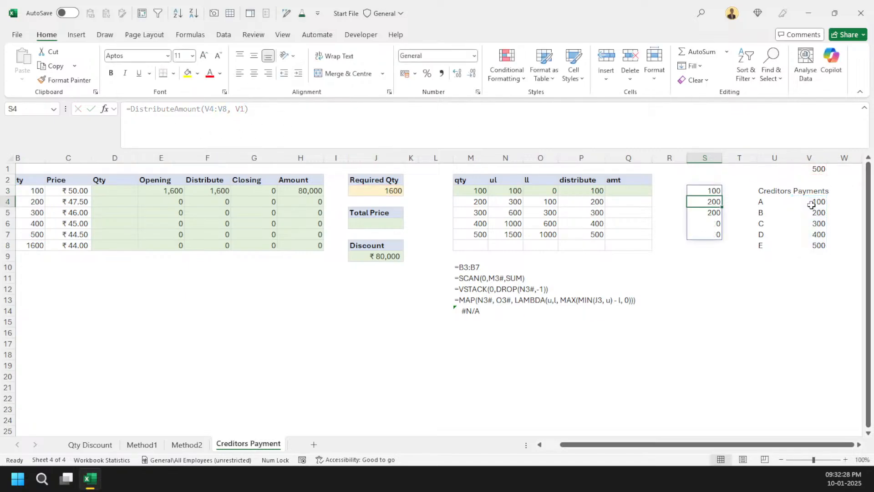
Move the DistributeAmount formula from S3 to W4, beside the creditor amounts.
click(712, 191)
drag(710, 189, 849, 200)
scroll(831, 295, right, 3)
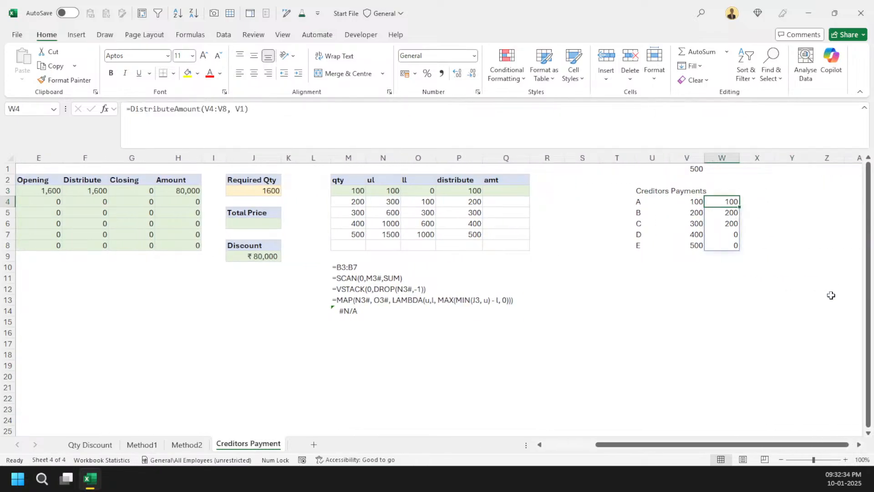
Set the available amount in V1 to 1600 and select the distributed results in W4:W8.
click(675, 168)
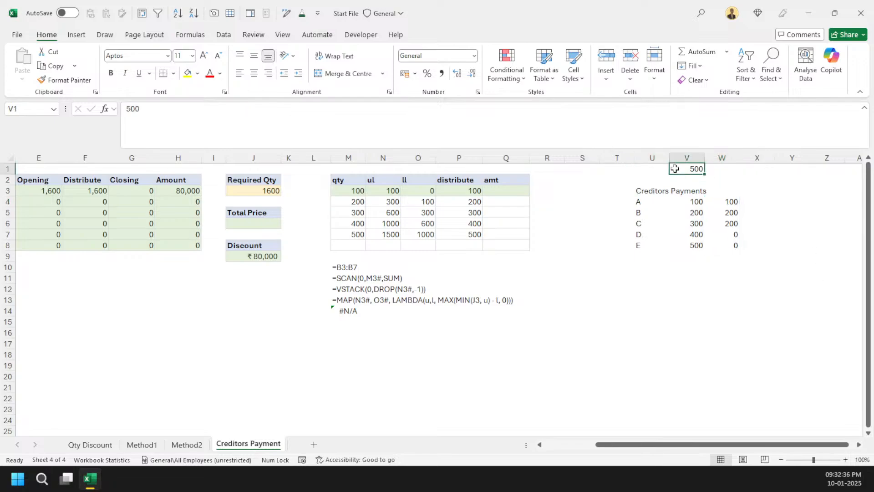
text(1600)
key(Return)
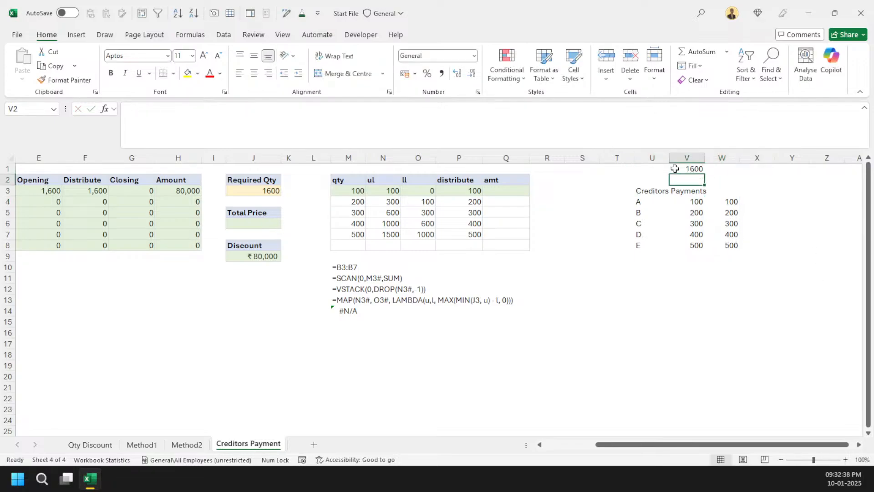
drag(723, 199, 725, 245)
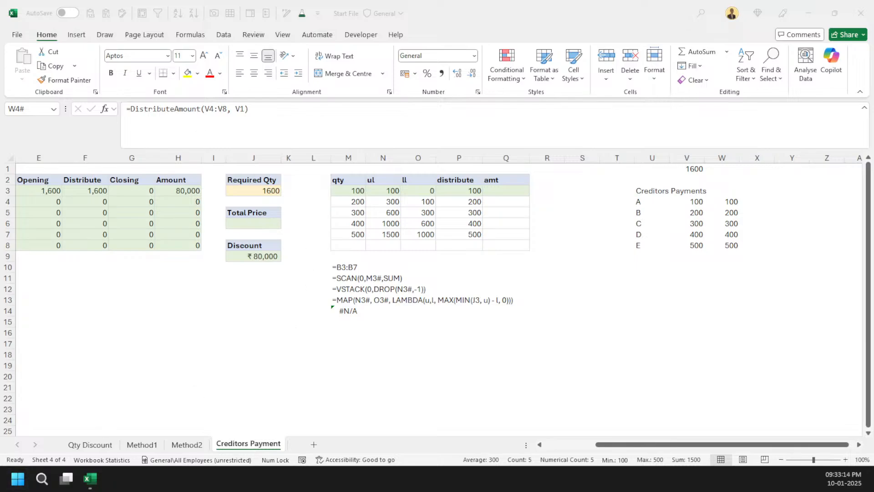
Switch to the Edge browser and open LinkedIn from the Social Media shortcuts on the new tab page.
drag(0, 41, 672, 106)
click(762, 106)
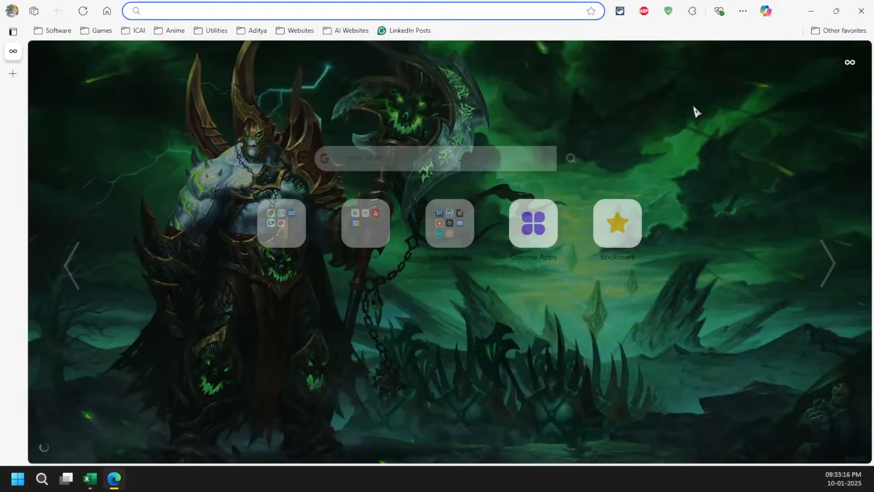
click(385, 223)
click(427, 362)
click(451, 224)
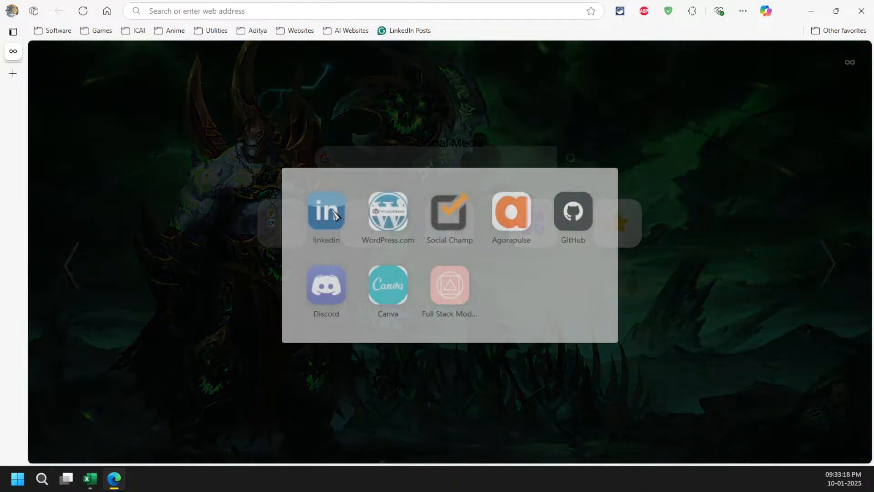
click(336, 212)
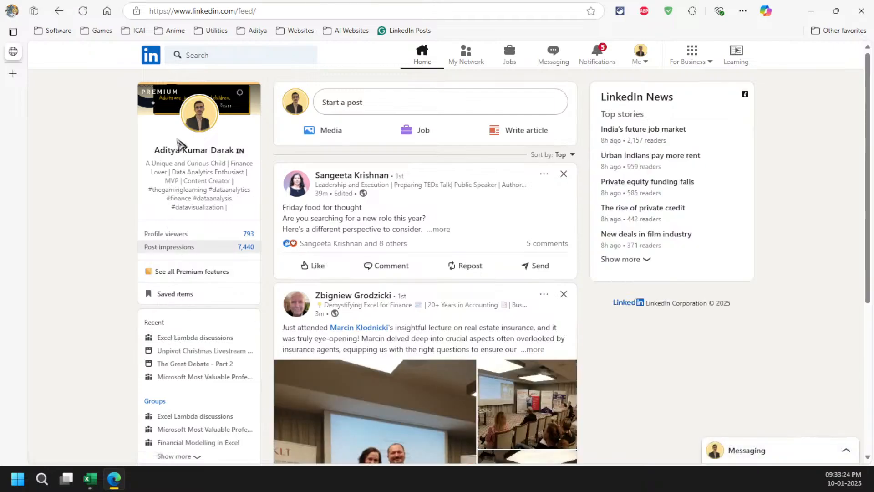
Open the account's own profile and go from its suggested profiles to the Excel BI profile.
click(185, 150)
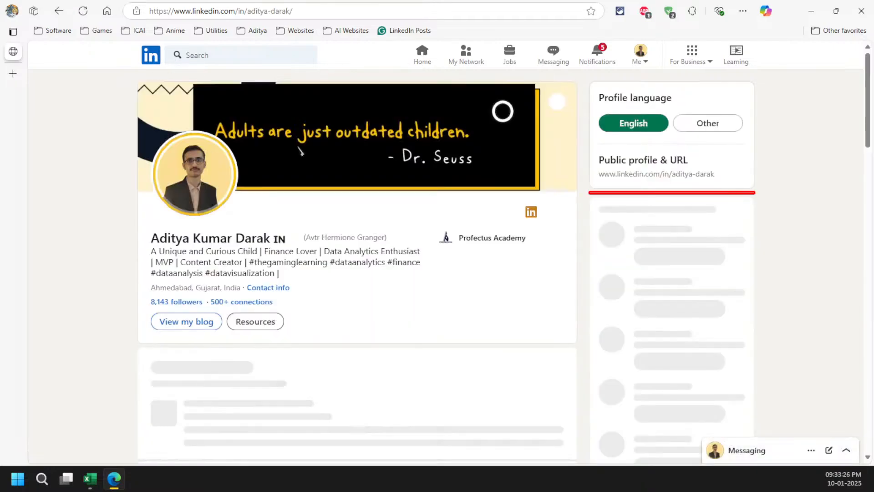
scroll(749, 349, down, 4)
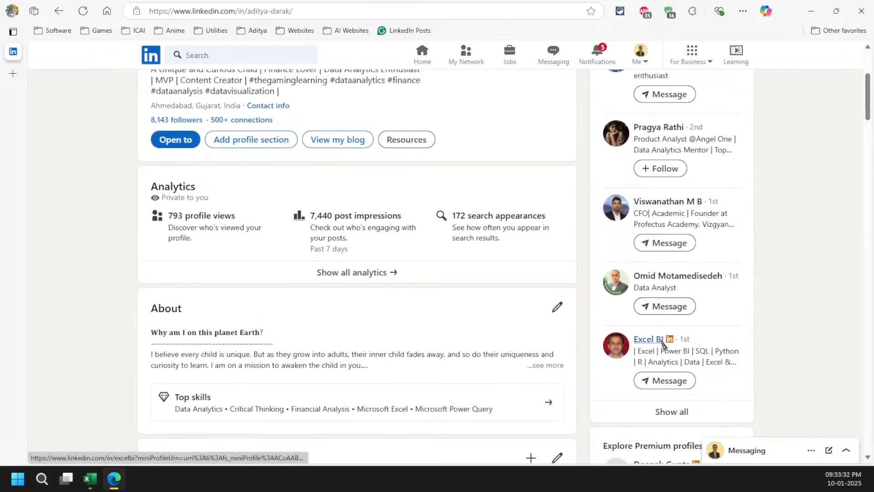
click(661, 341)
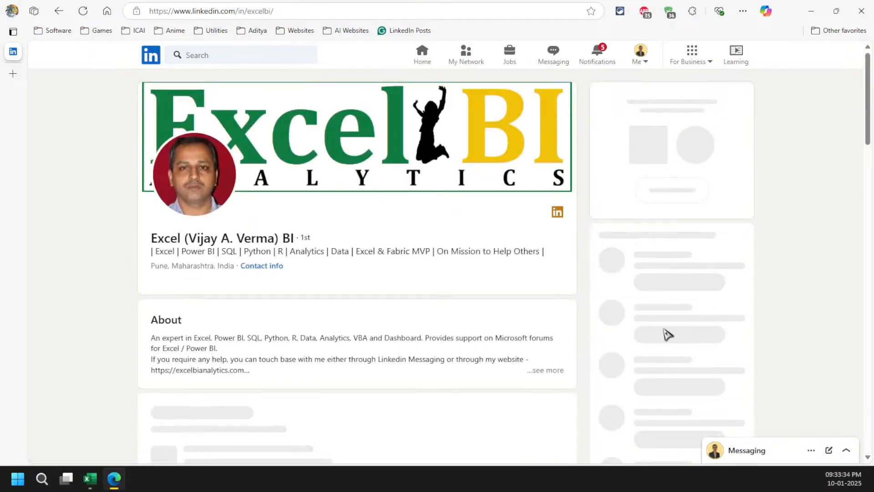
Find the Excel Challenge 628 post in the Excel BI profile's activity and open it.
scroll(369, 248, down, 3)
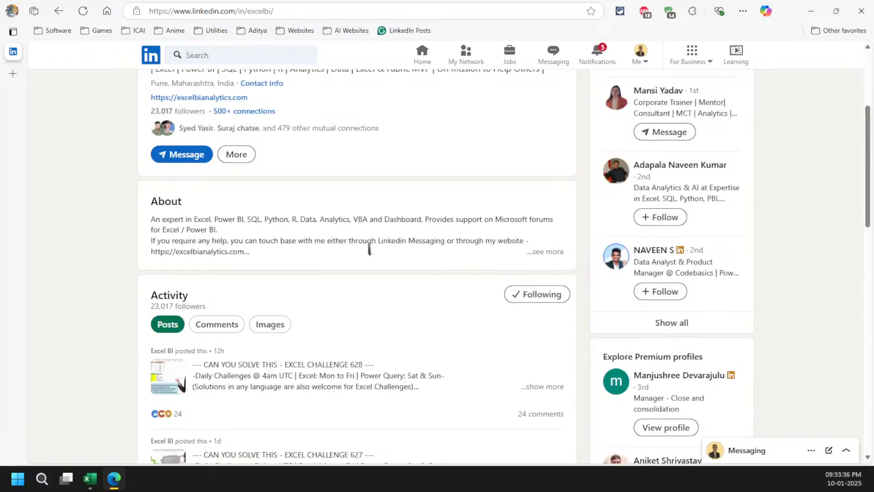
scroll(321, 235, down, 3)
click(251, 201)
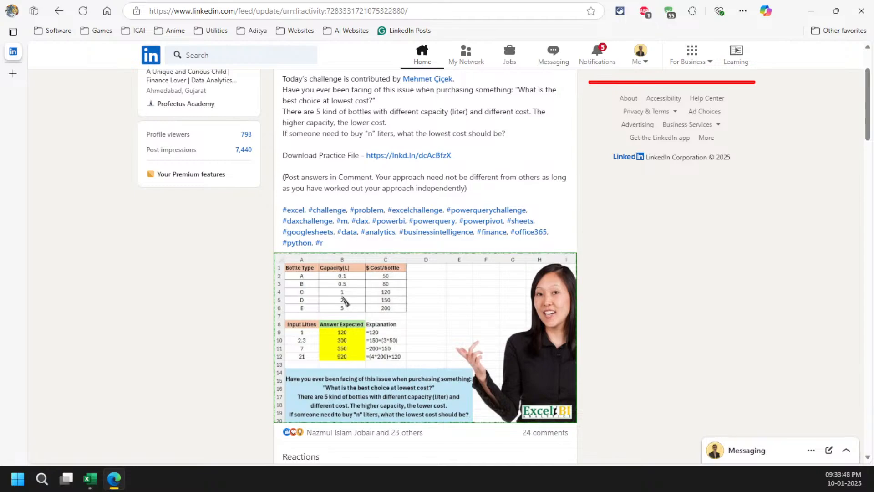
Find the #Excel comment about simple maths logic under the challenge post and expand its full LET formula.
scroll(345, 300, down, 8)
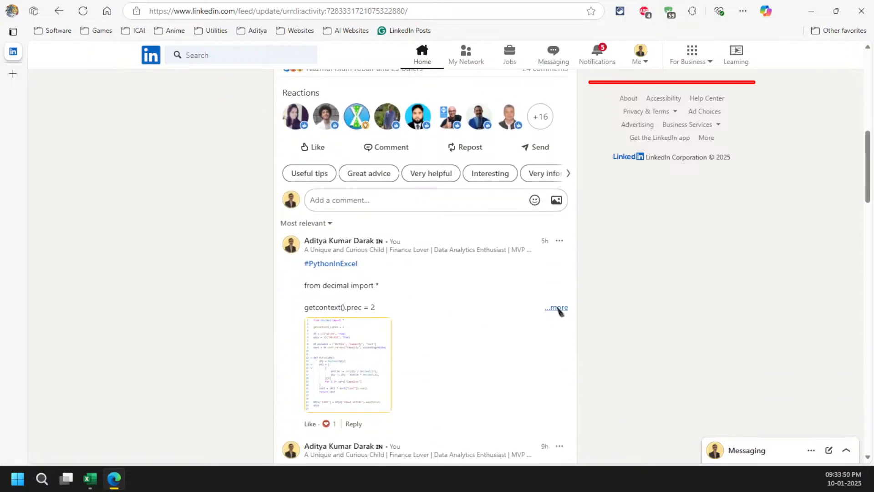
scroll(556, 312, down, 6)
scroll(471, 271, down, 5)
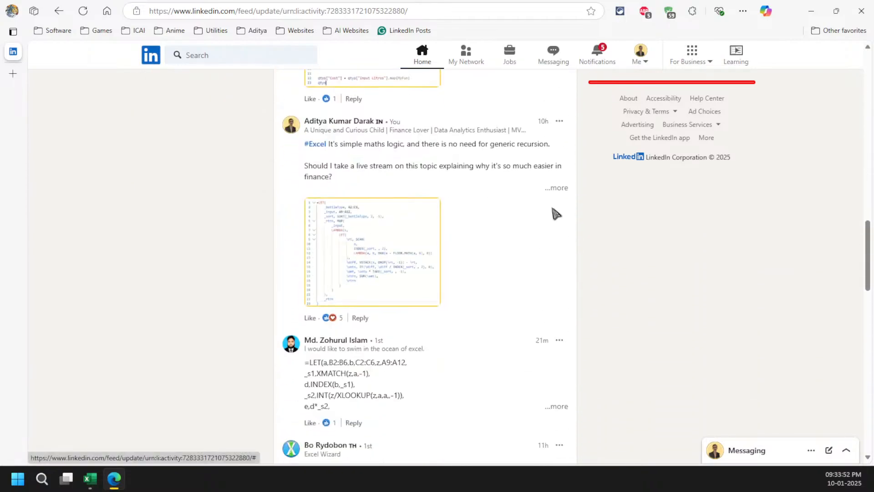
click(556, 188)
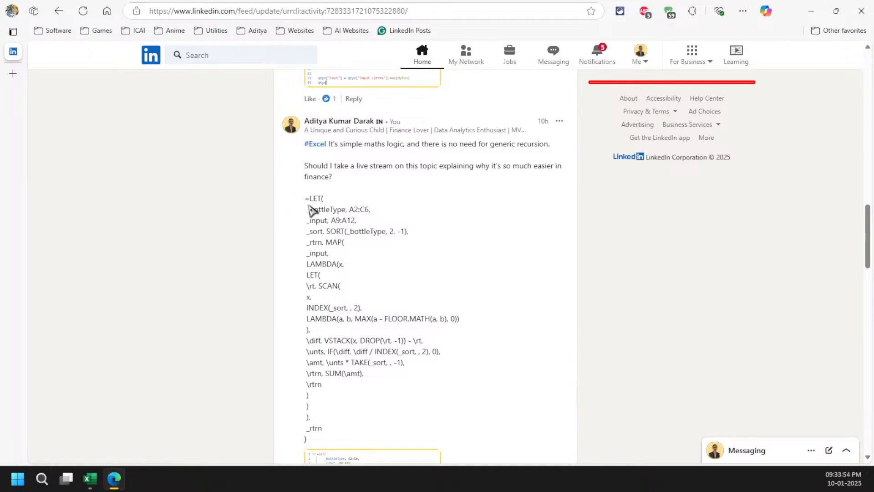
Highlight the full LET formula in the comment, switch to Excel and maximize the Excel BI Challenge workbook.
drag(305, 199, 328, 441)
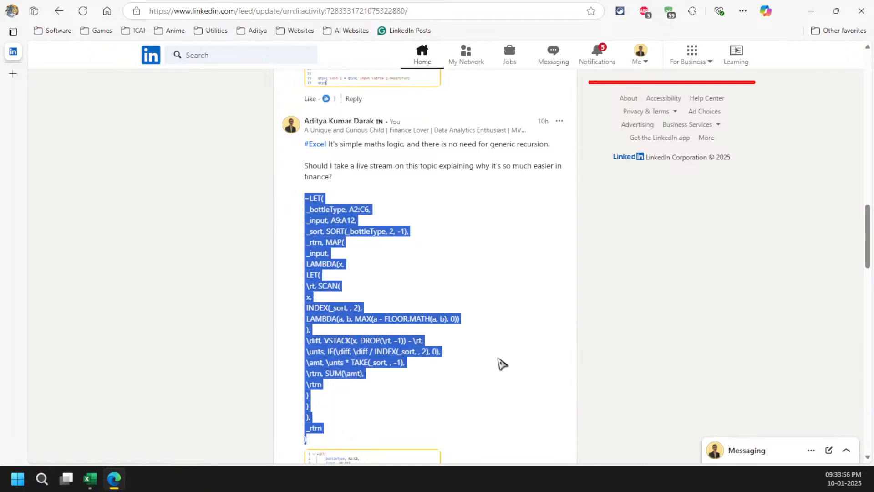
key(alt+Tab)
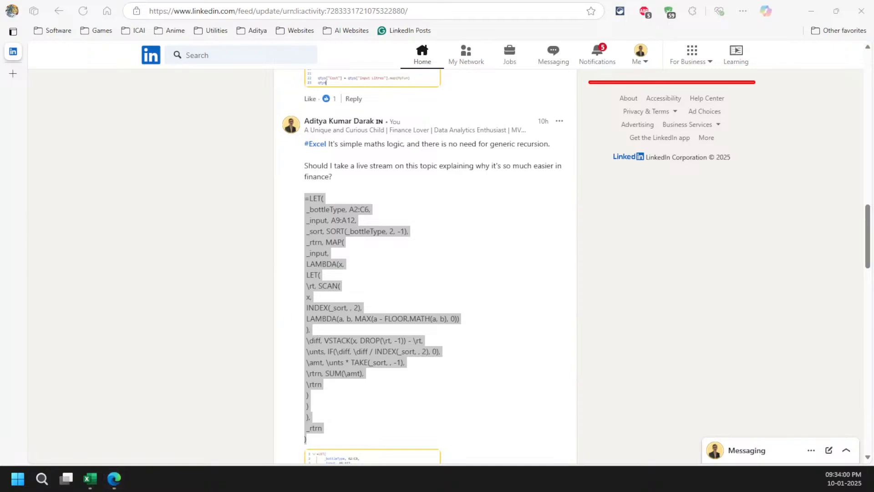
drag(0, 89, 576, 89)
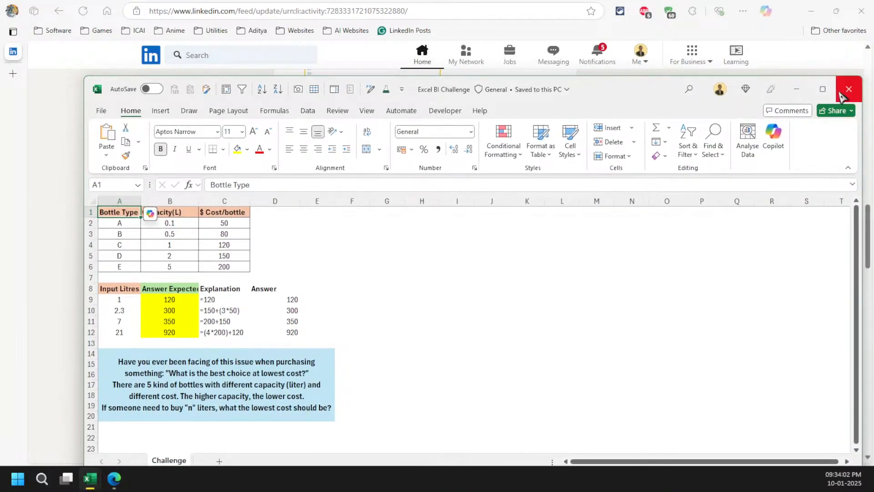
click(821, 90)
Review the LET formula in D9 and run the OA Robot command Audit Formula Steps on it.
click(200, 300)
key(F2)
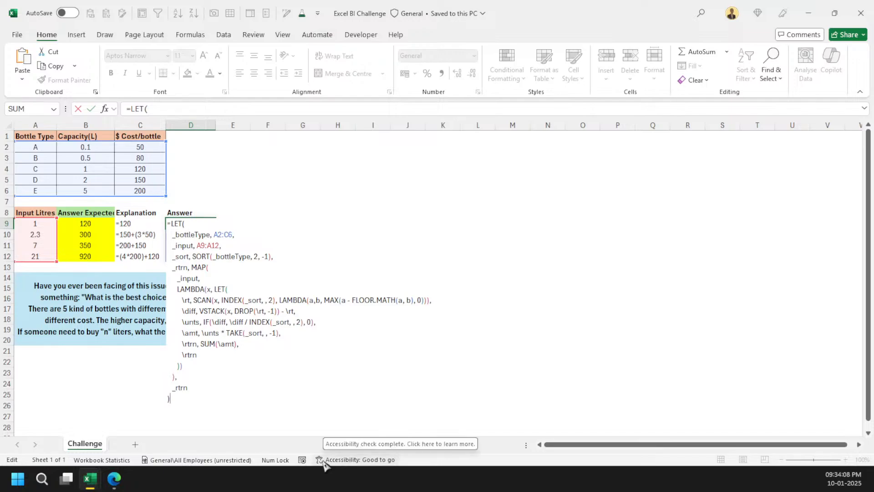
key(Escape)
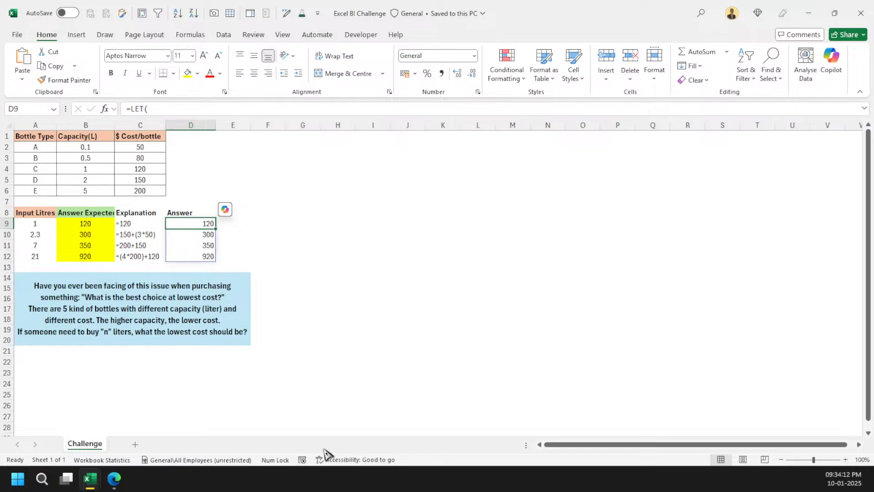
key(ctrl+shift+p)
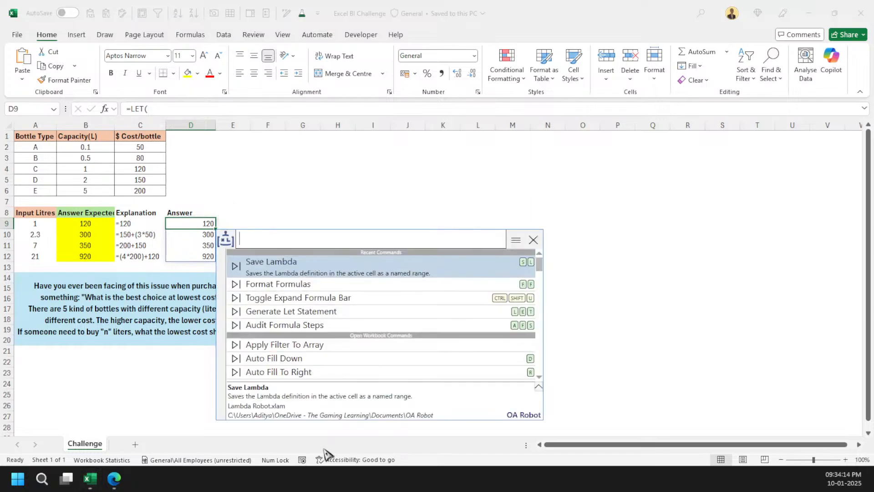
text(audit)
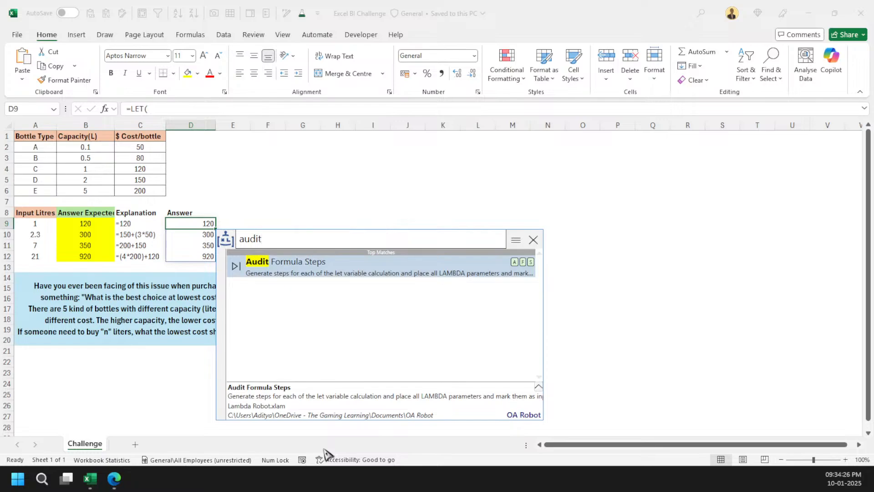
key(Return)
Inspect the generated bottleType and input steps, checking the formulas in G9 and J9.
click(301, 212)
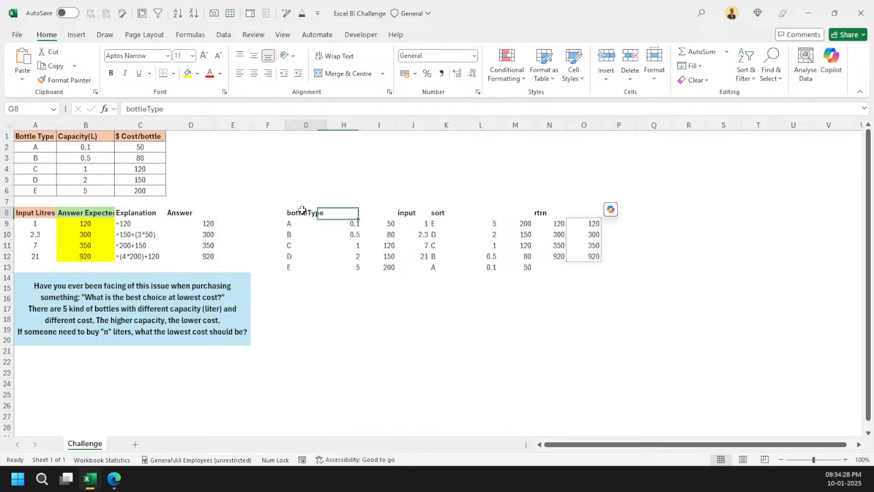
click(301, 224)
click(347, 225)
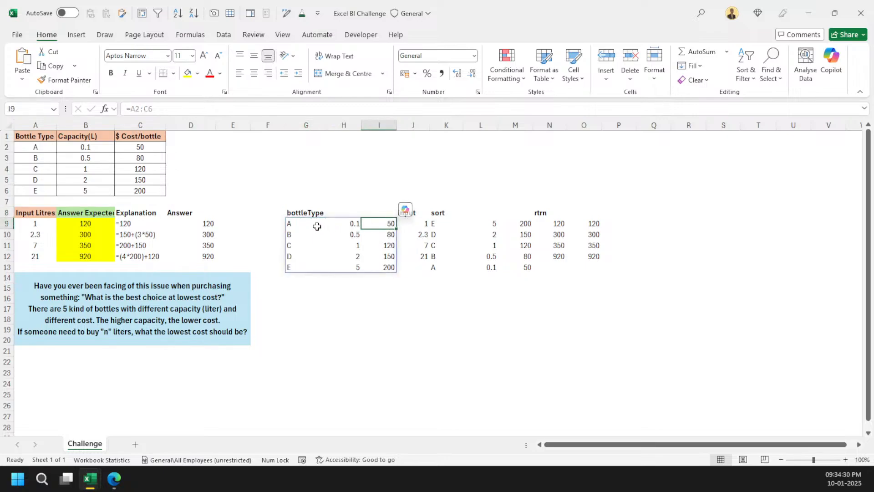
click(316, 226)
key(F2)
key(Escape)
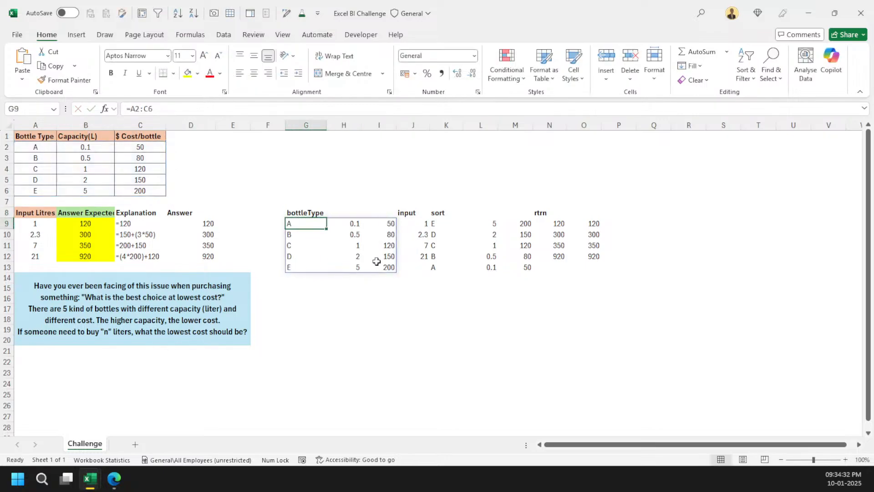
click(412, 224)
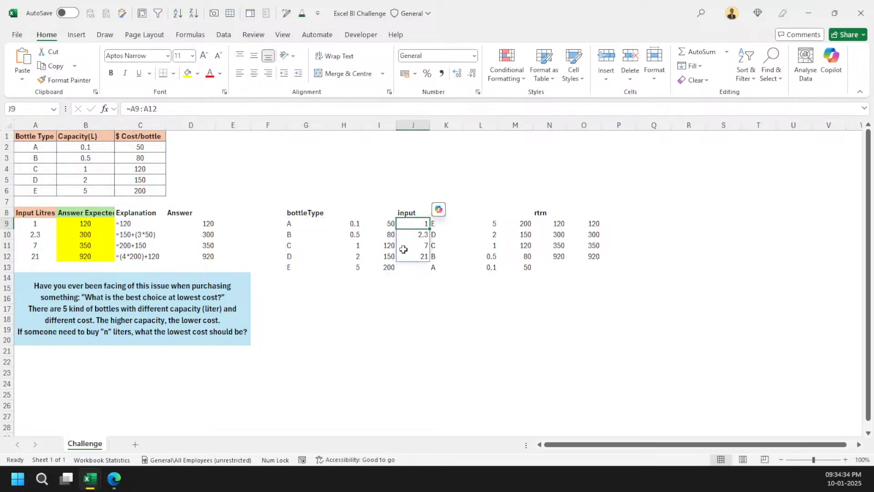
Examine the SORT formula in K9 and compare its output with the bottle E row in the source table.
click(443, 224)
key(F2)
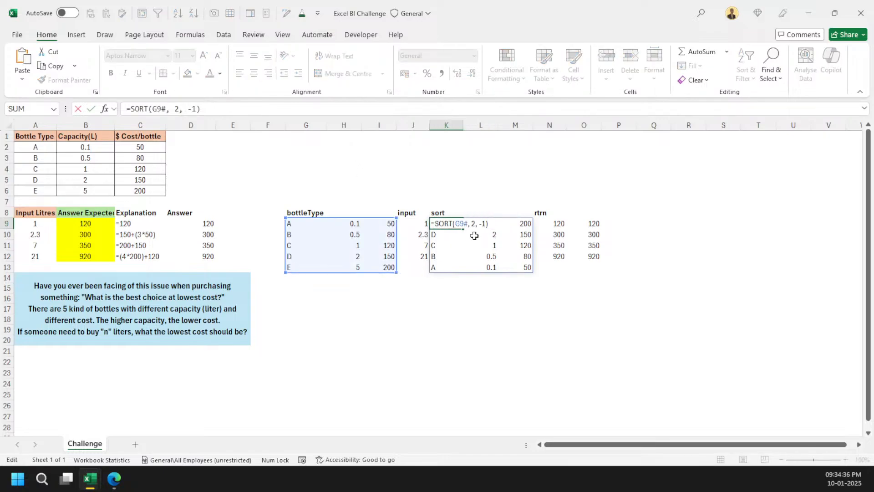
key(Escape)
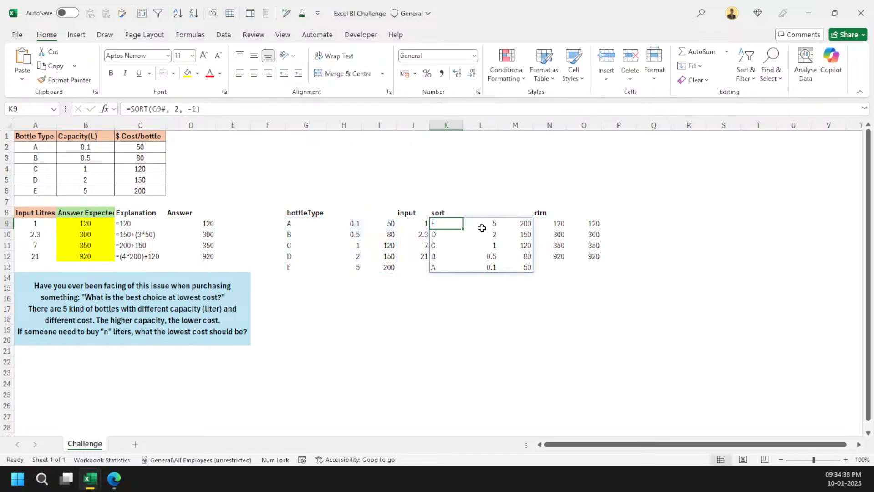
click(510, 223)
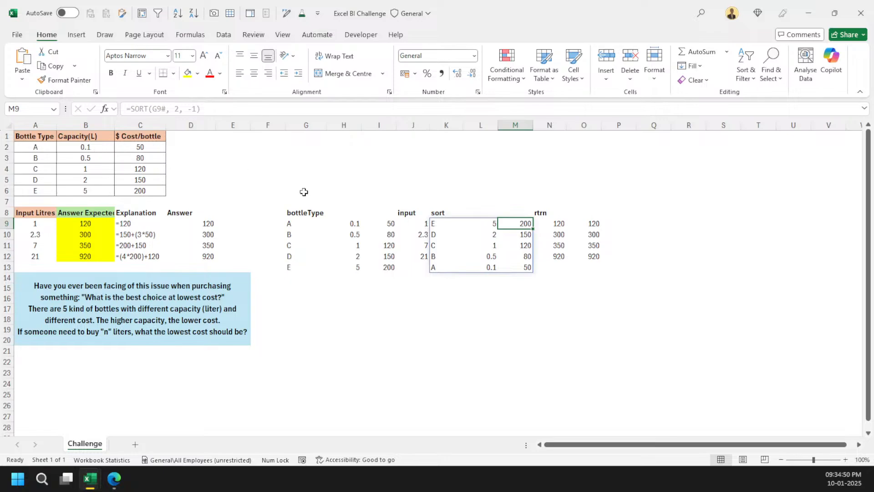
drag(155, 191, 31, 193)
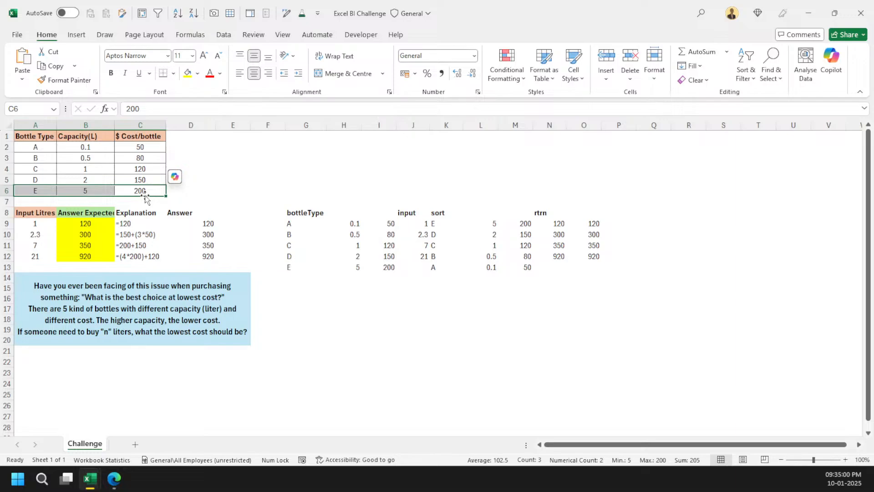
click(444, 223)
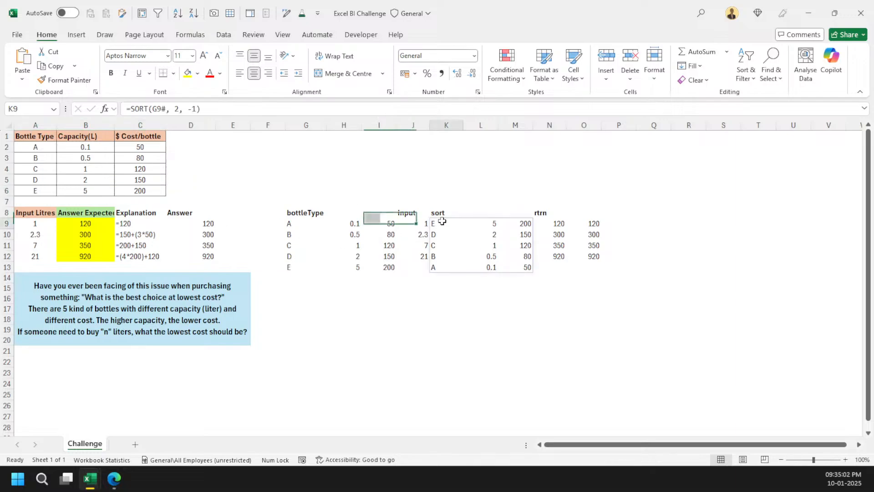
Show the full rtrn formula of N9 in an expanded formula bar and enter 1.5 as a test quantity in N5.
click(546, 222)
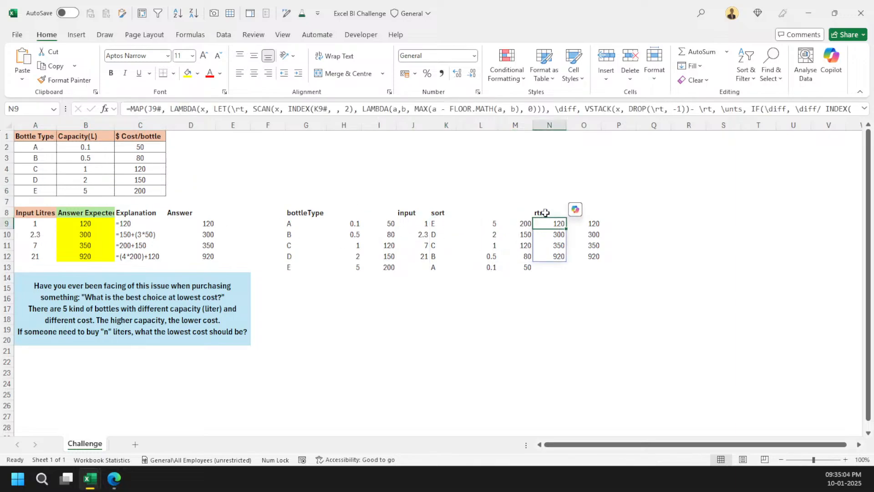
click(863, 110)
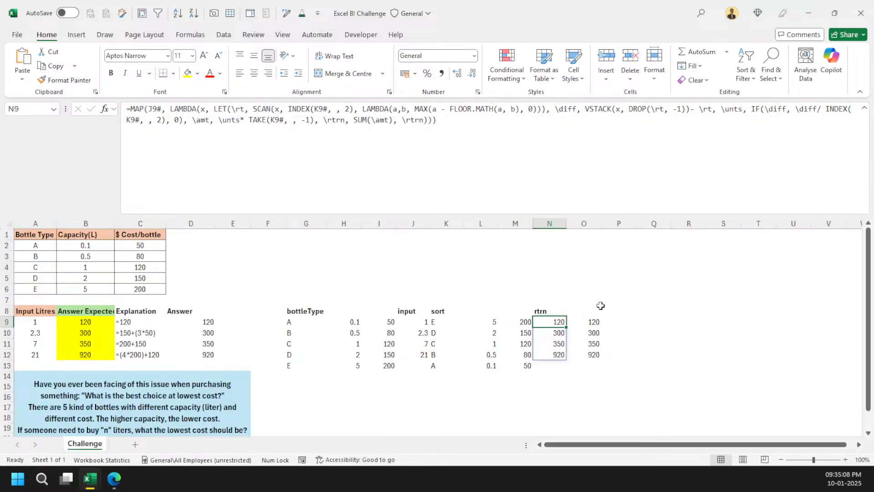
click(551, 277)
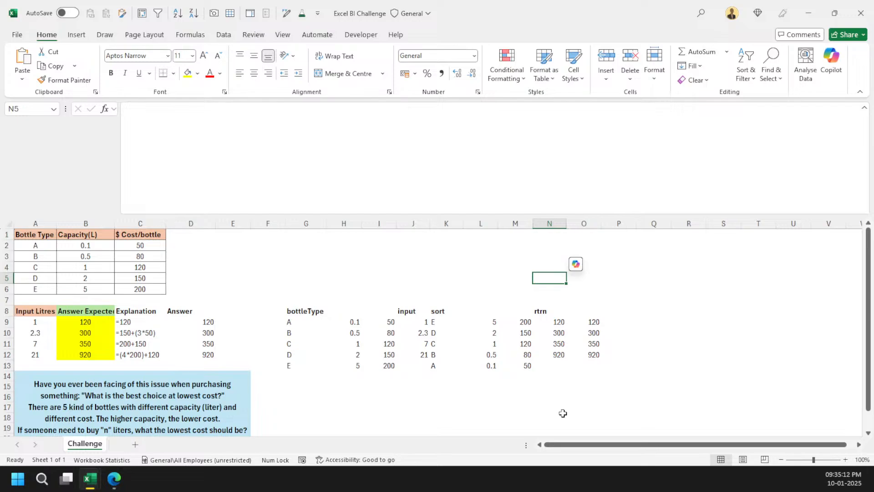
text(1.5)
key(ctrl+Return)
Remove the MAP wrapper with its J9# array from the N9 formula and call the remaining LAMBDA with N5.
click(564, 323)
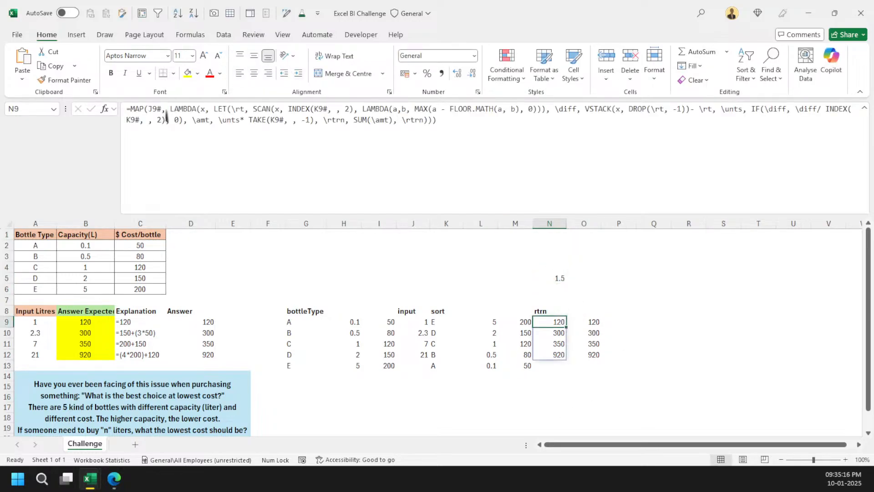
drag(169, 109, 129, 109)
key(BackSpace)
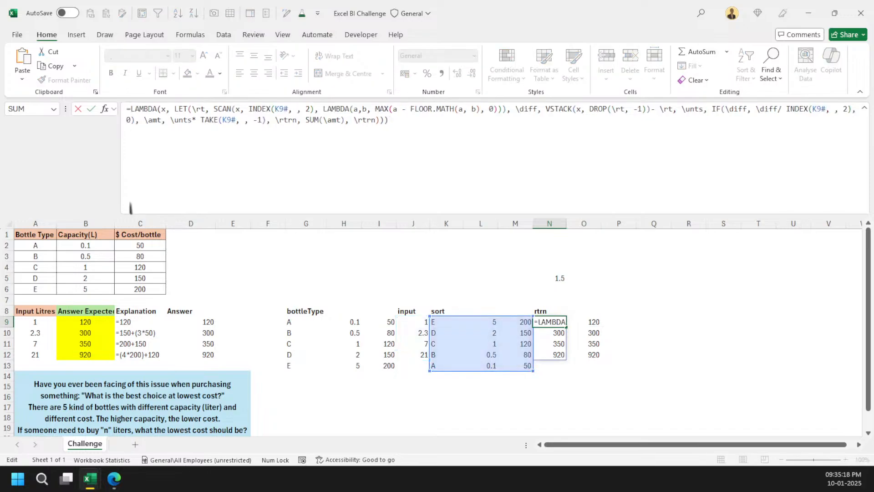
key(ctrl+End)
text(()
click(562, 278)
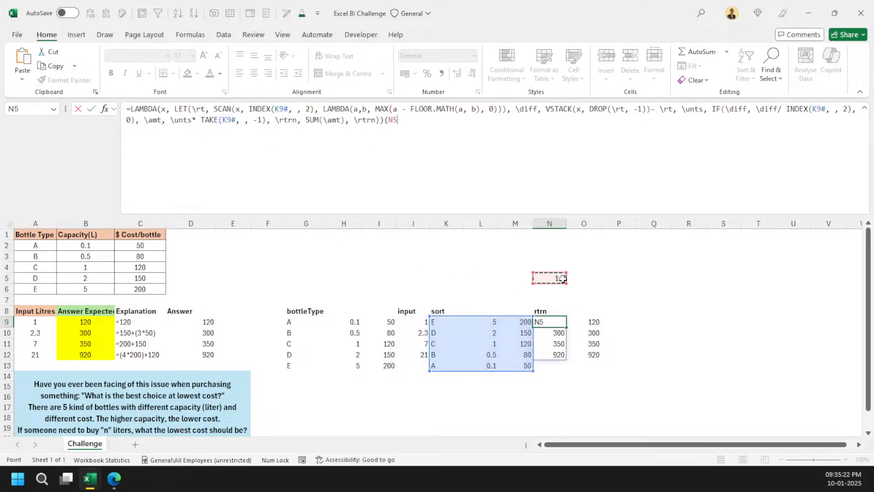
text())
key(ctrl+Return)
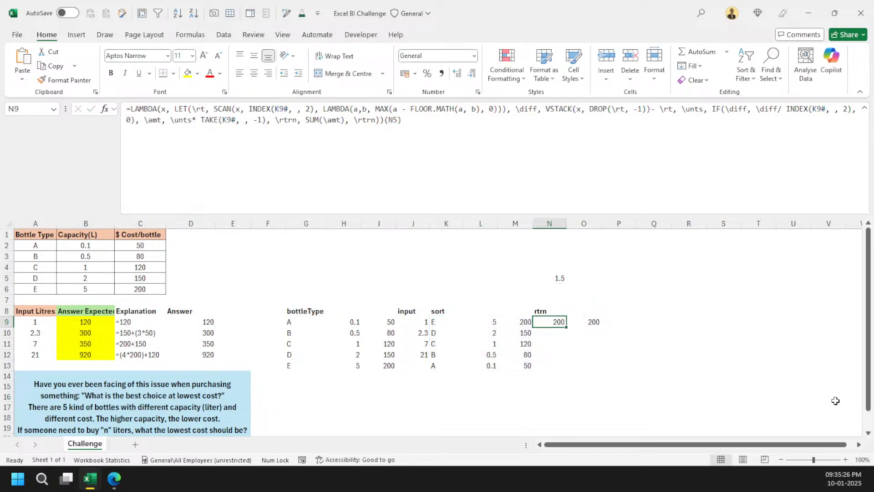
key(F2)
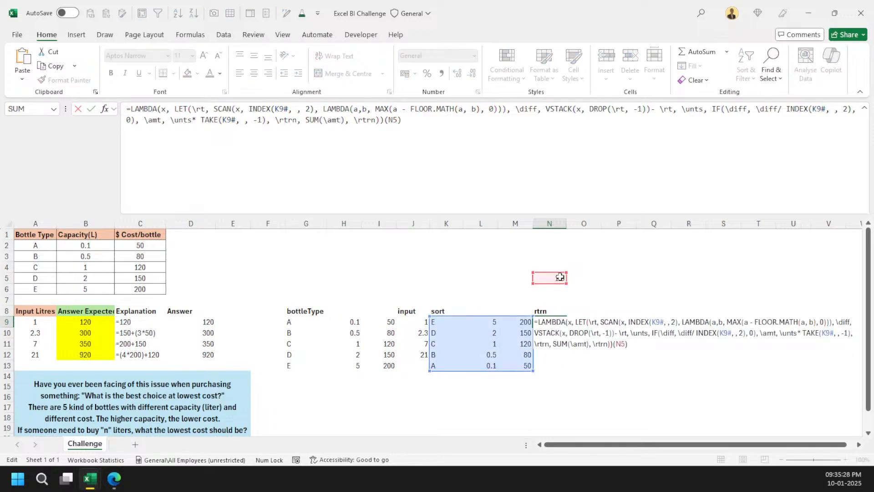
key(Escape)
Set the second input litres value in A10 to 1.5 and check its answer in D10.
click(39, 335)
text(1)
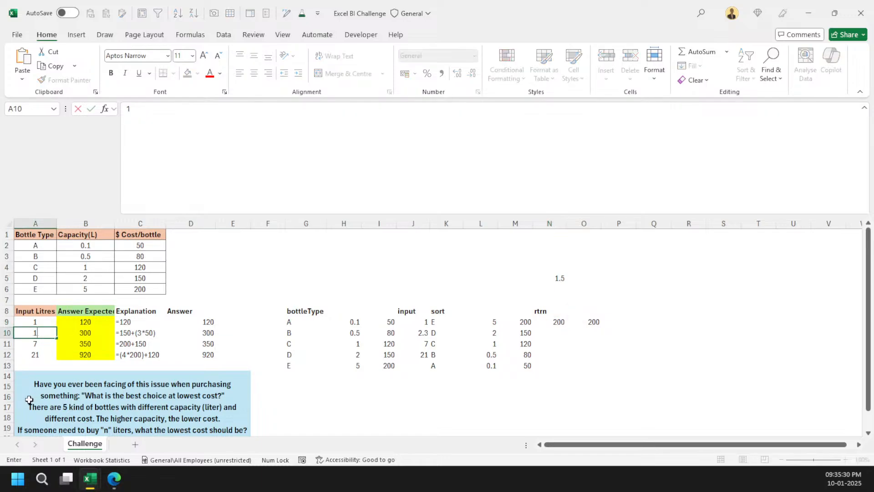
text(.5)
key(ctrl+Return)
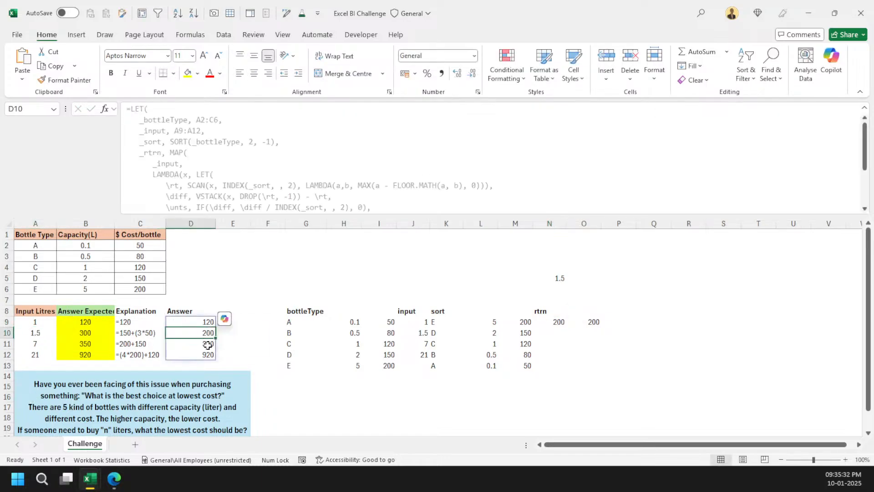
click(182, 334)
Run Audit Formula Steps on the LAMBDA formula in N9 and collapse the formula bar.
click(551, 319)
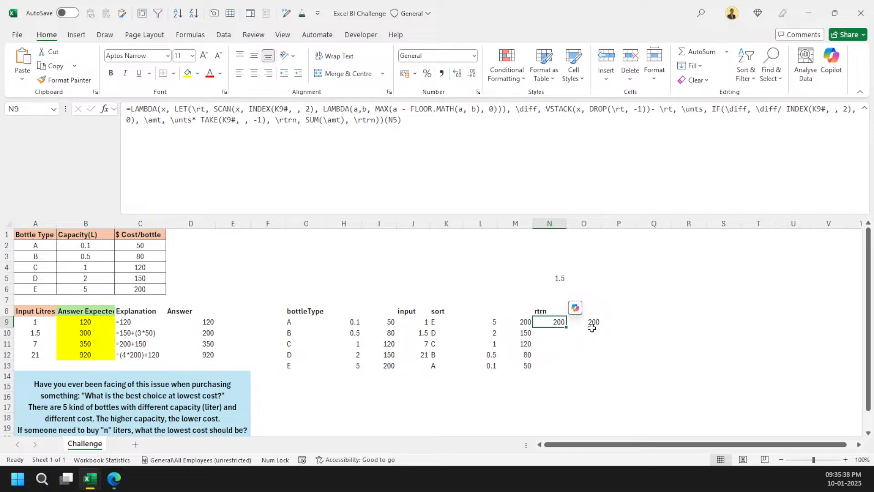
key(ctrl+shift+p)
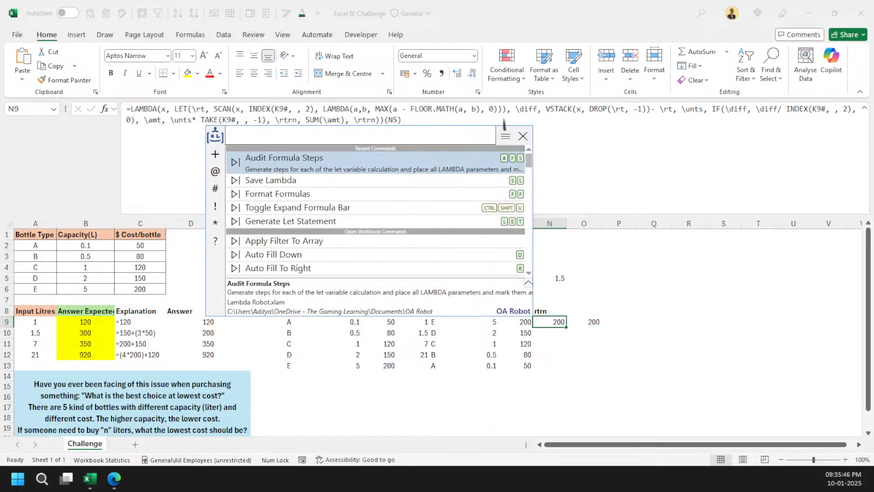
key(Return)
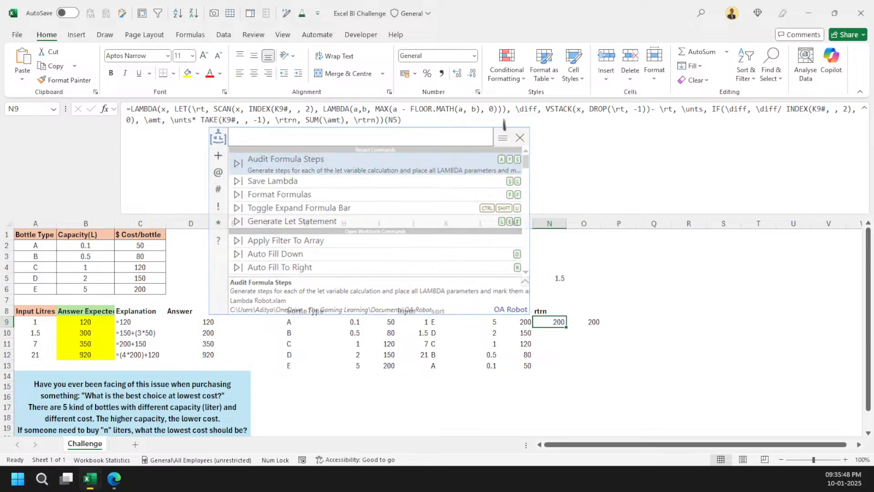
click(849, 445)
key(ctrl+shift+u)
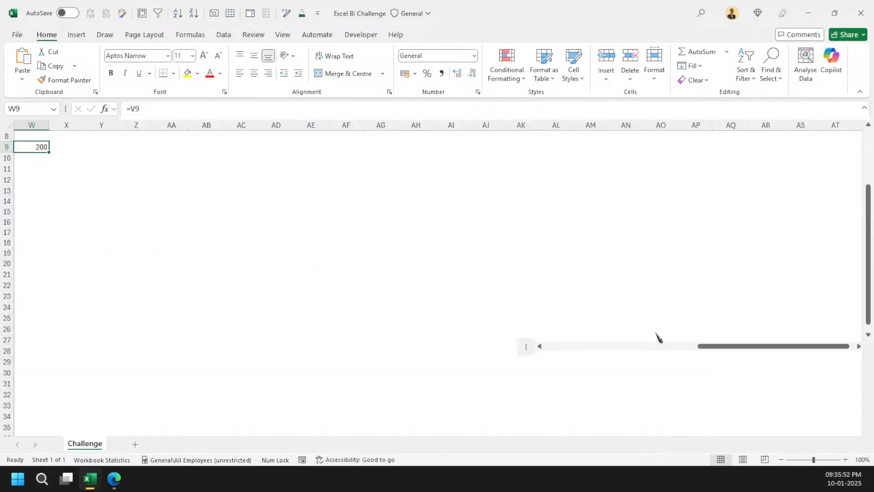
Hide columns N to P between the sort step and the newly generated LAMBDA steps.
key(ctrl+Left)
key(ctrl+Left)
key(ctrl+Left)
key(ctrl+Right)
key(ctrl+Right)
key(ctrl+Right)
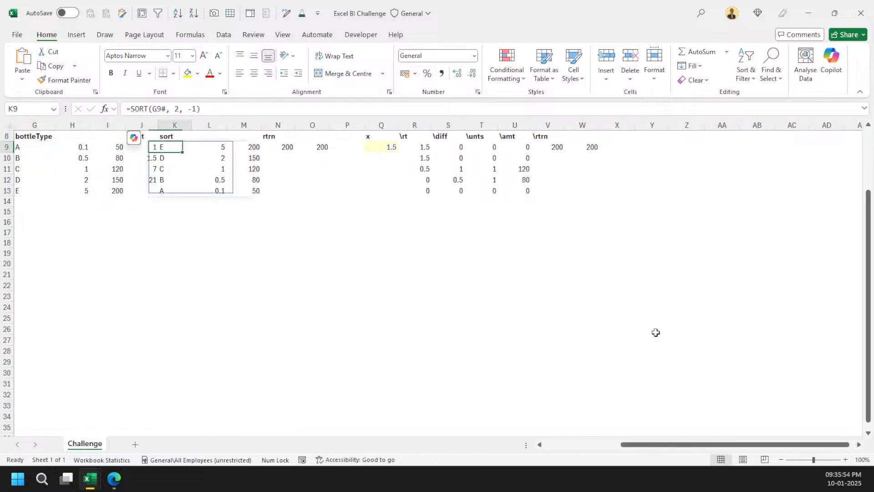
key(ctrl+Up)
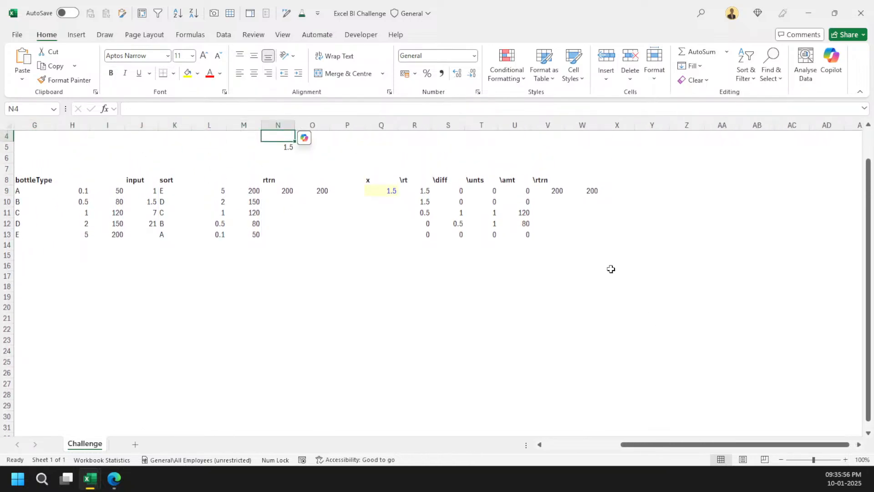
drag(280, 124, 340, 124)
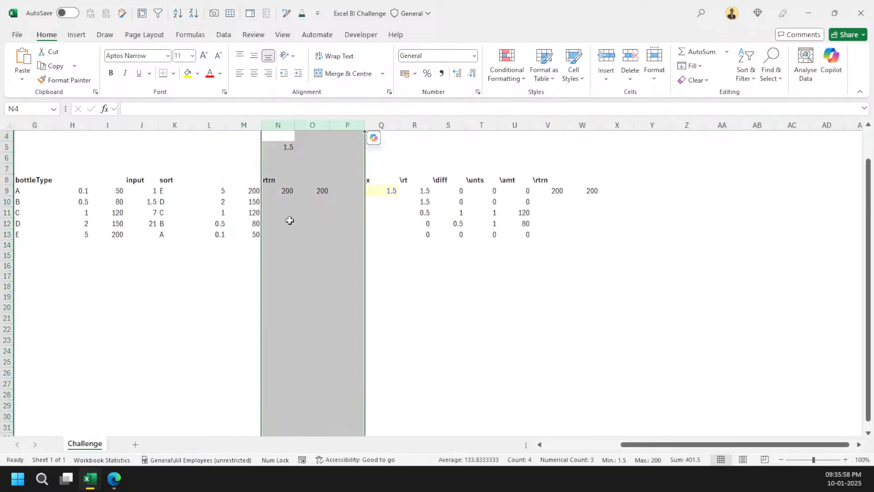
key(ctrl+0)
click(290, 220)
Bring the bottleType, input, sort and LAMBDA steps into view together and select the bottleType formula in G9.
drag(706, 445, 650, 444)
click(220, 191)
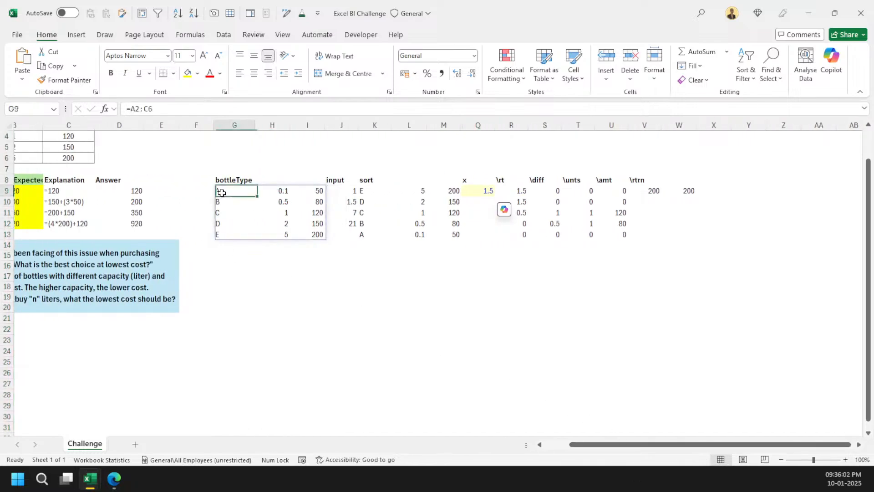
scroll(236, 217, up, 1)
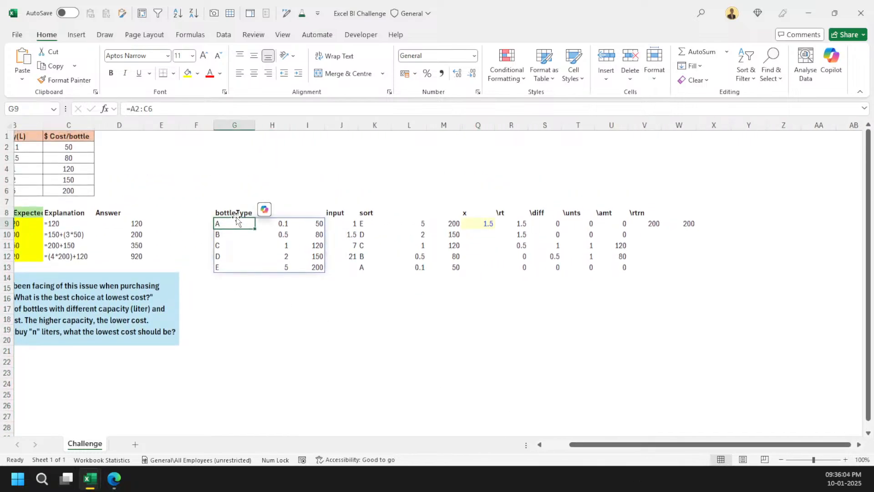
Check the input range formula in J9 and hide column J.
click(339, 223)
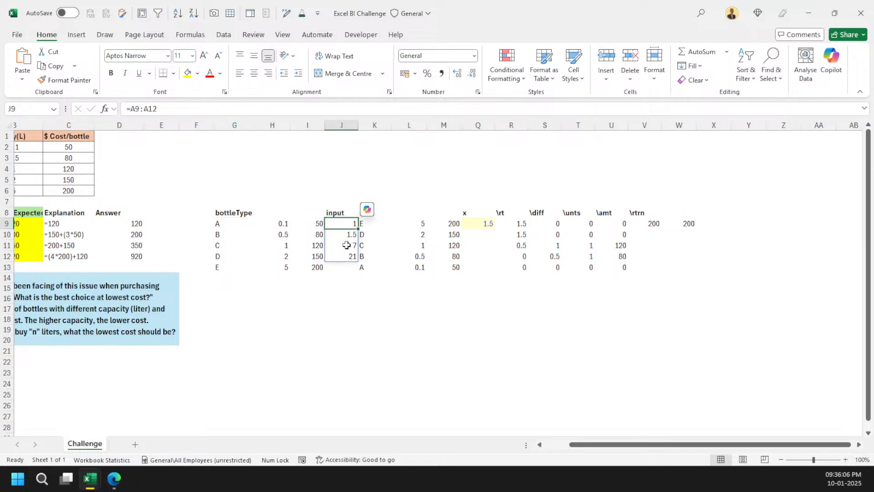
click(341, 125)
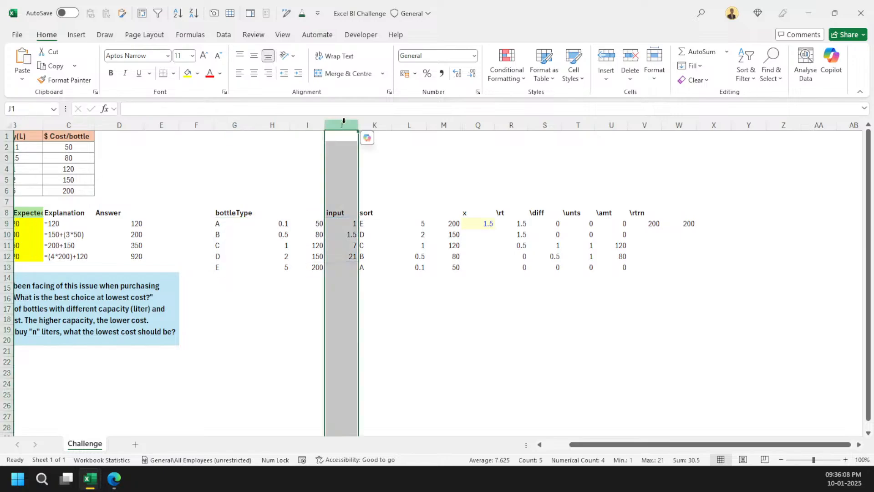
key(ctrl+0)
Inspect the sort formula in K9, the x value in Q9 and the \rt SCAN formula in R9.
click(342, 226)
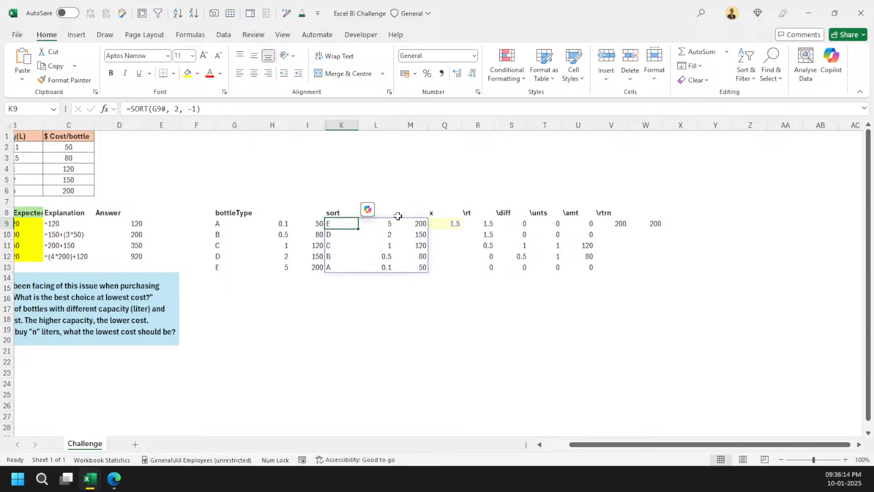
drag(603, 444, 577, 448)
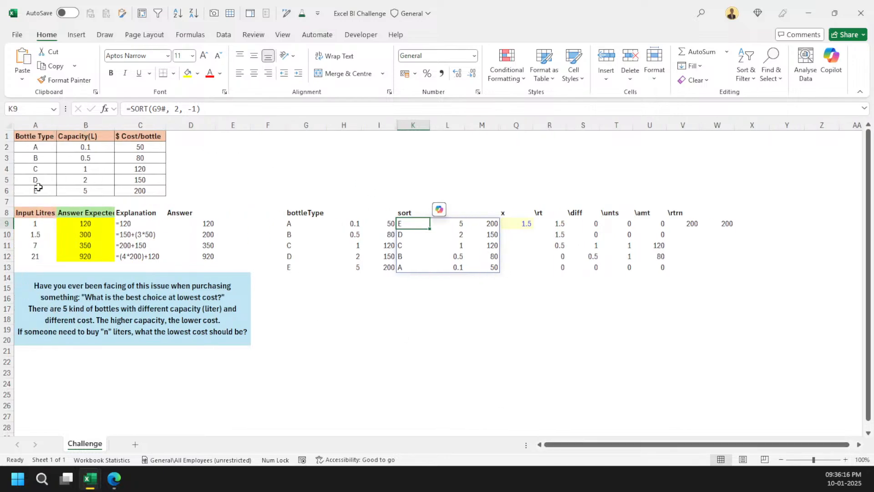
click(515, 228)
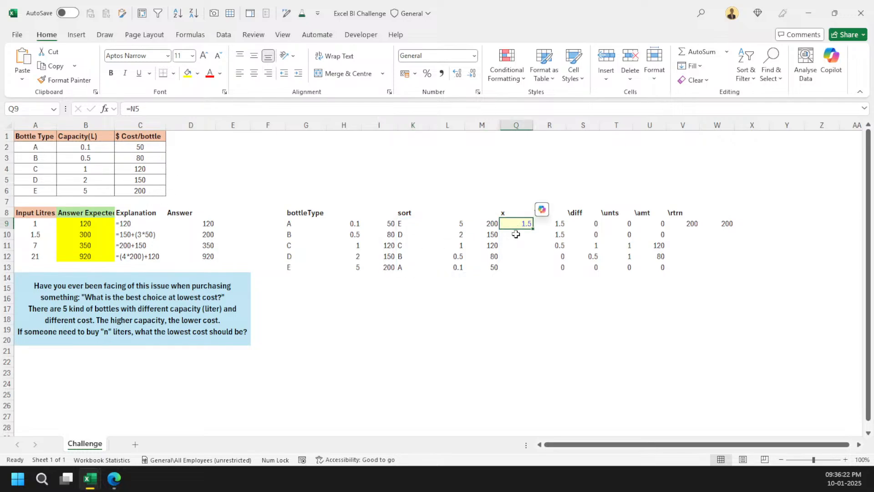
click(560, 224)
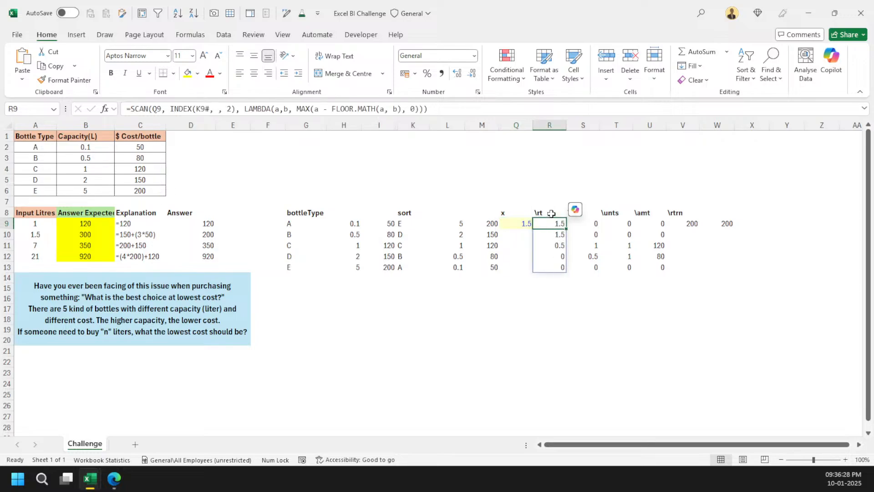
Trace the \rt remainders row by row against the sorted bottle capacities in L9 to L12.
click(449, 223)
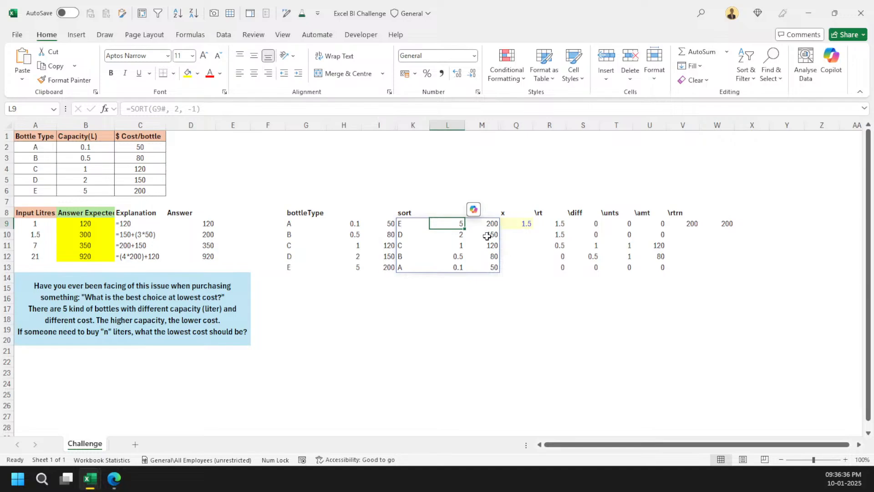
click(458, 234)
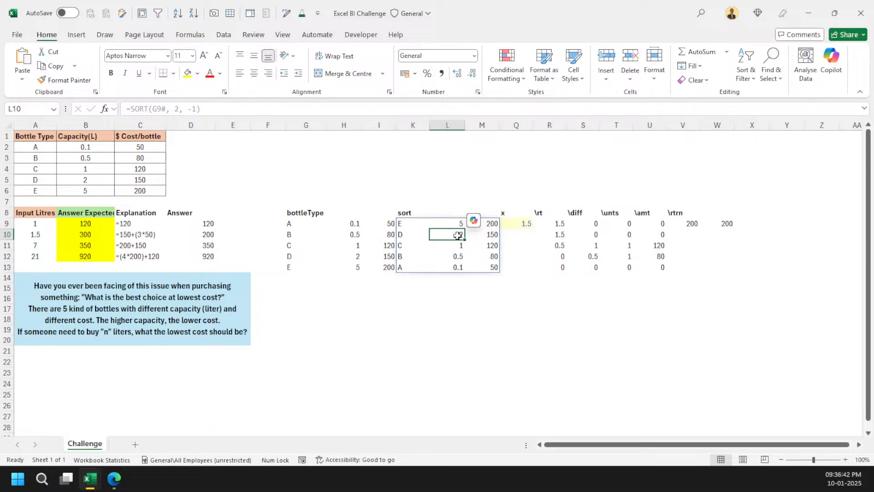
click(563, 234)
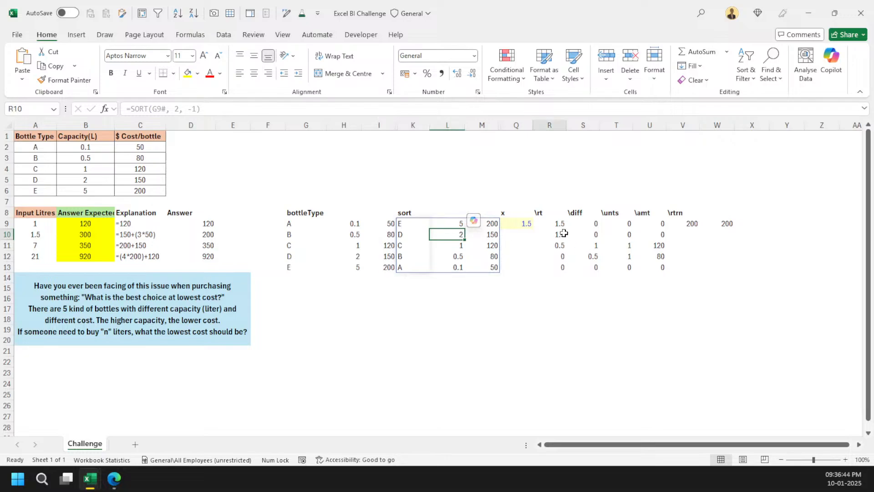
click(462, 246)
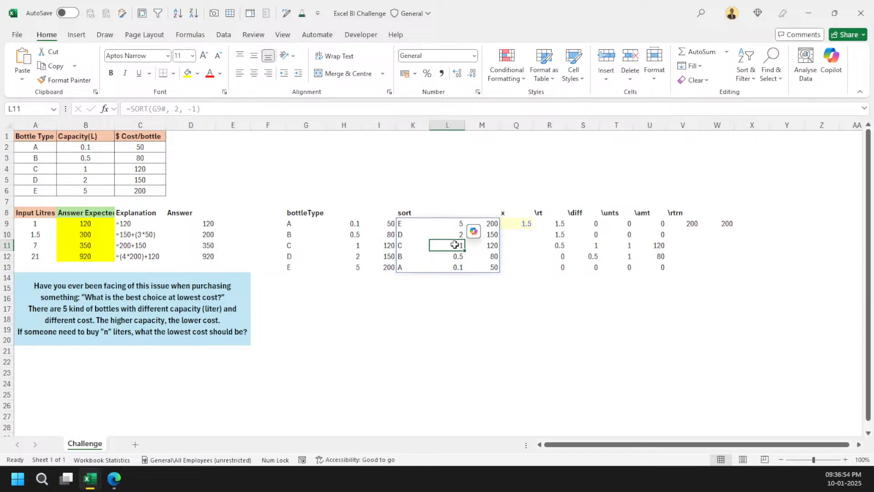
click(551, 247)
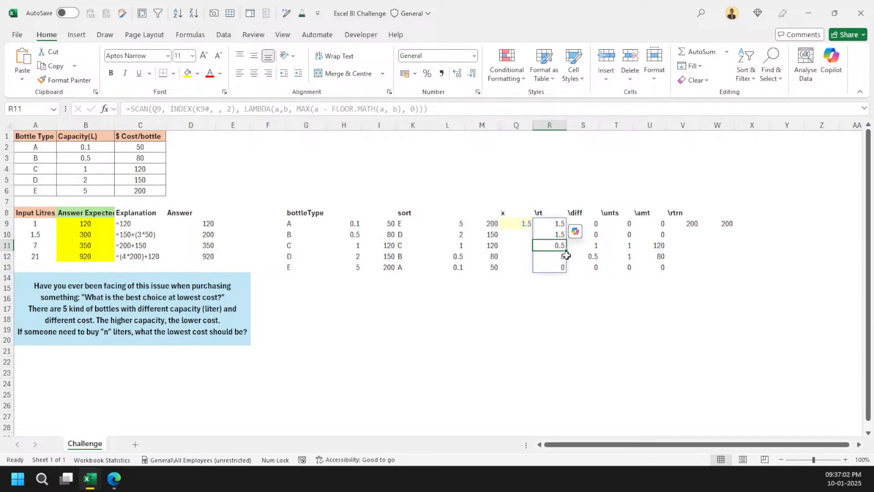
drag(559, 256, 494, 256)
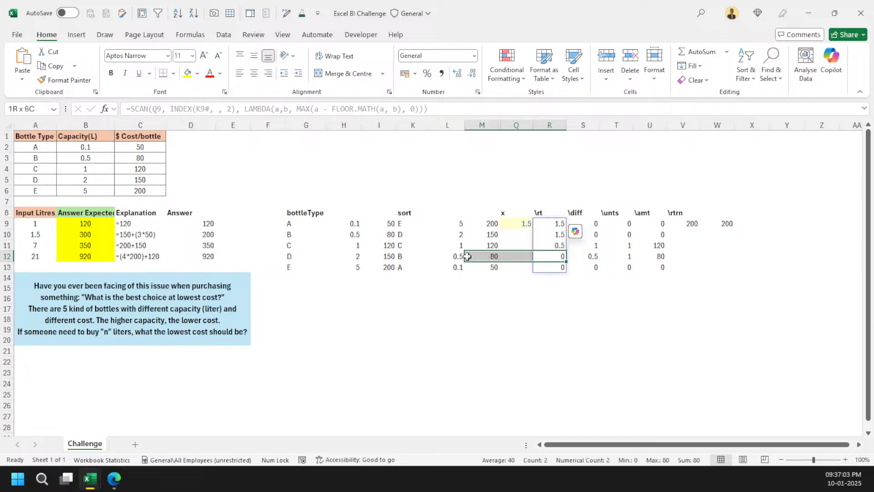
click(88, 162)
click(561, 258)
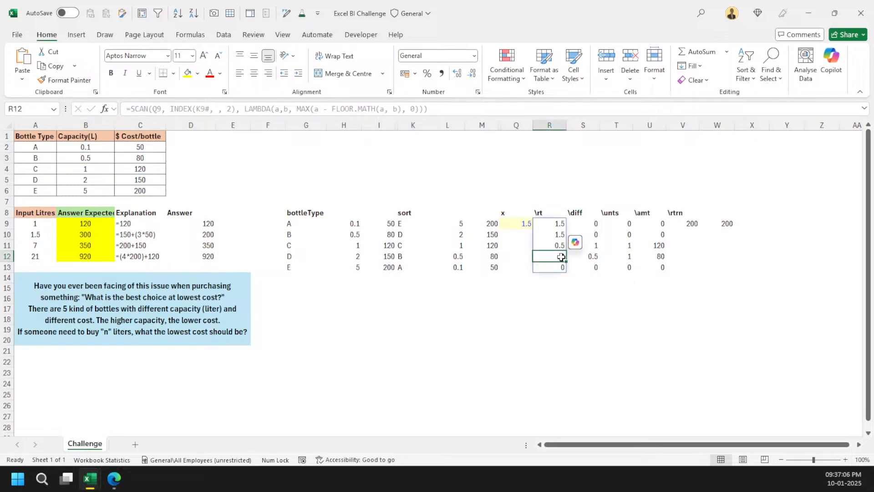
Inspect the \diff formula in S9 and compare it with the Opening, Distribute and Closing notes on the Method2 sheet of the Start File workbook.
click(580, 223)
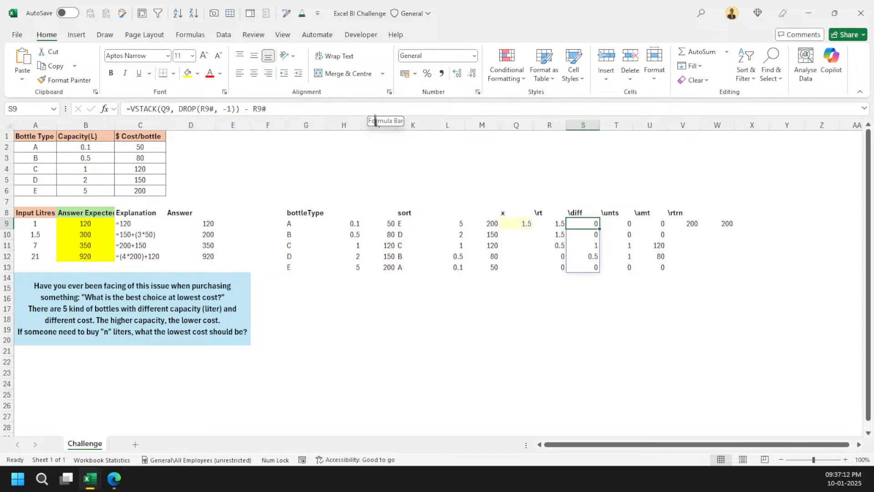
key(alt+Tab)
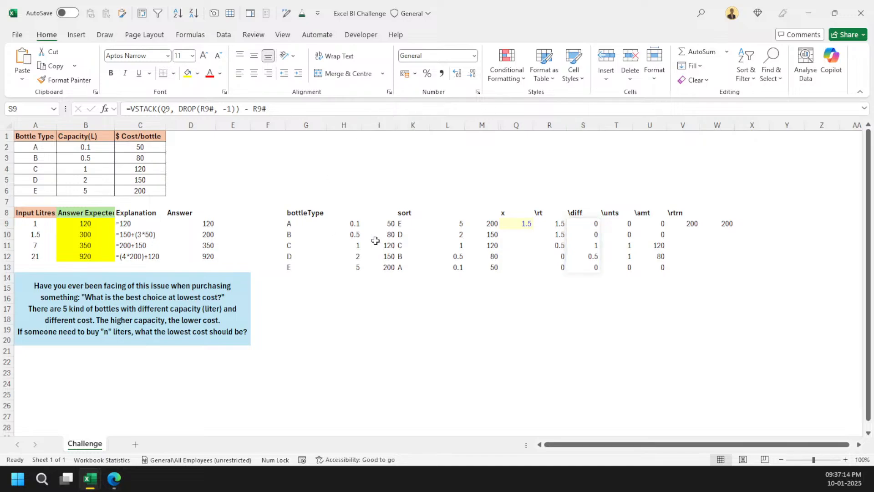
click(186, 445)
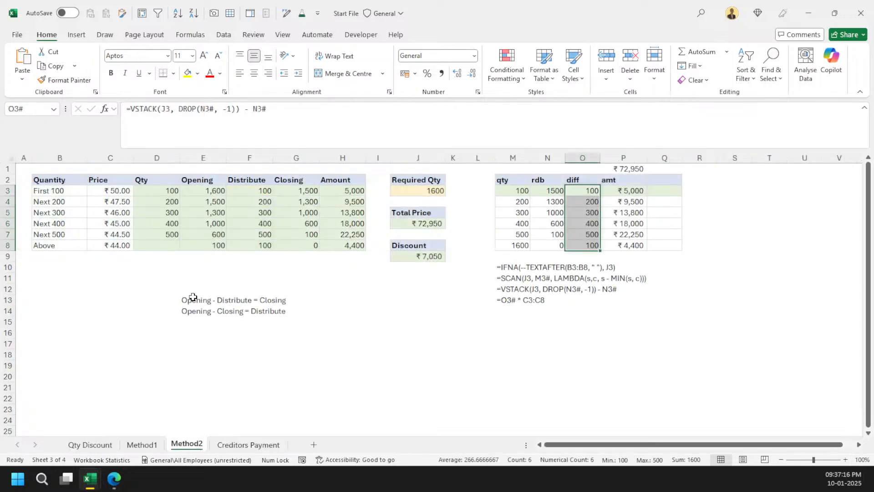
drag(193, 299, 266, 299)
click(279, 335)
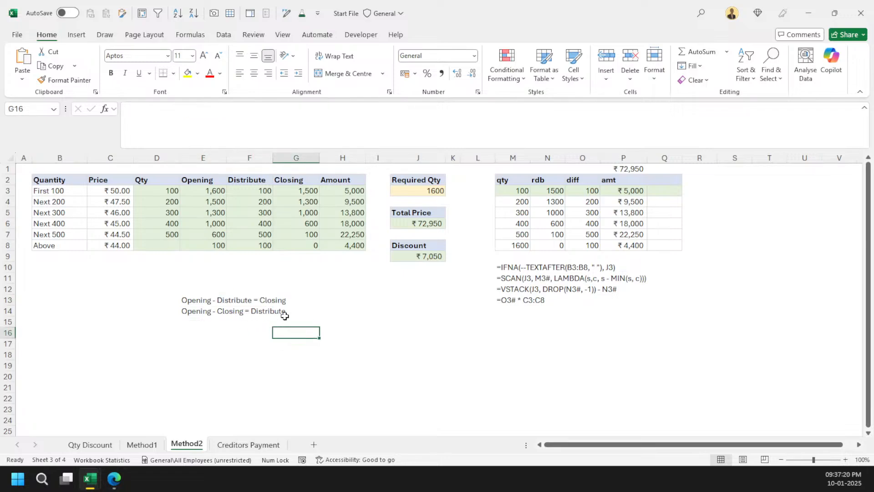
Return to the Excel BI Challenge workbook and examine the \unts formula in T9 against the \diff values and the bottleType capacities.
key(alt+Tab)
click(616, 234)
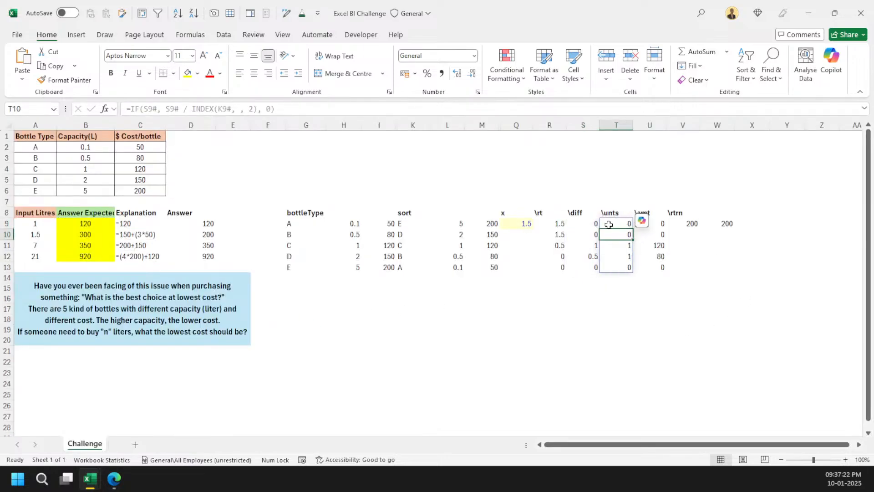
click(609, 225)
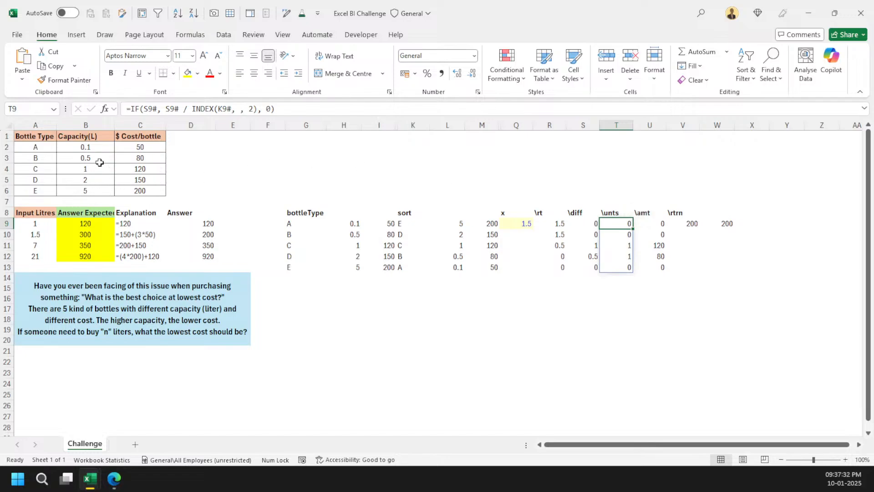
click(591, 246)
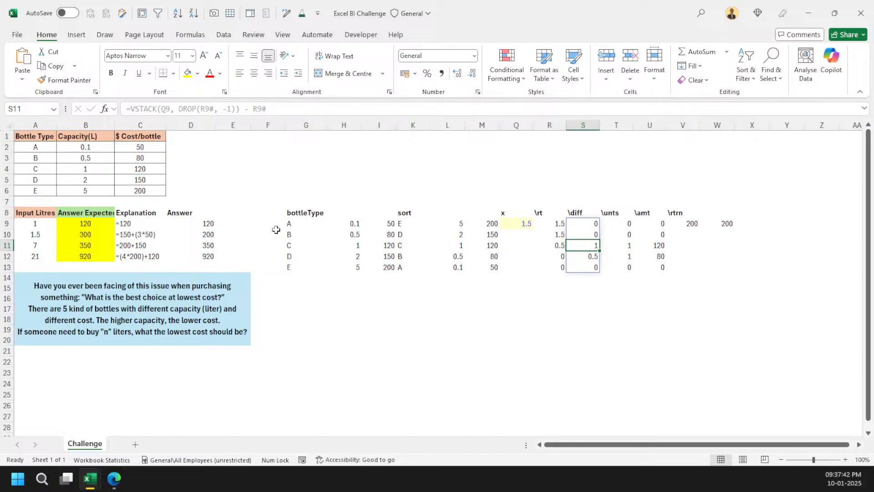
drag(355, 225, 353, 270)
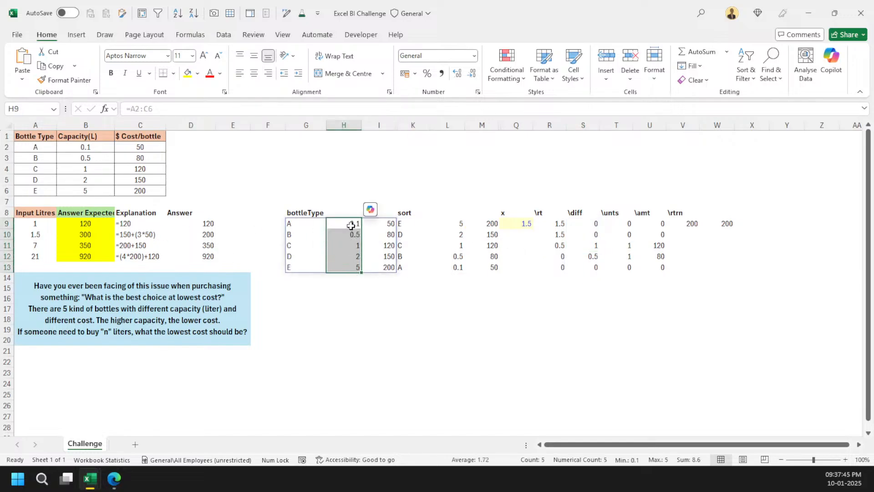
Replace the \unts formula in T9 with =S9#/H9:H13, dividing the \diff values by the unsorted bottleType capacities.
click(617, 222)
key(Delete)
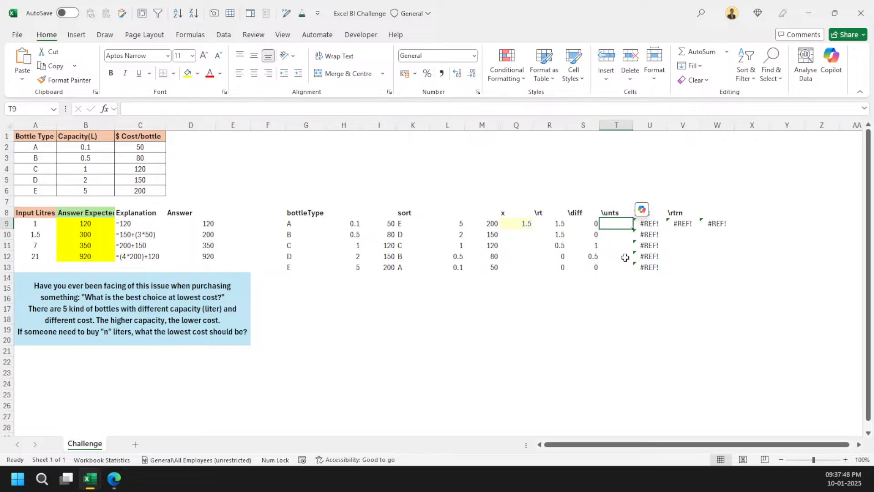
text(=)
drag(587, 224, 583, 268)
text(/)
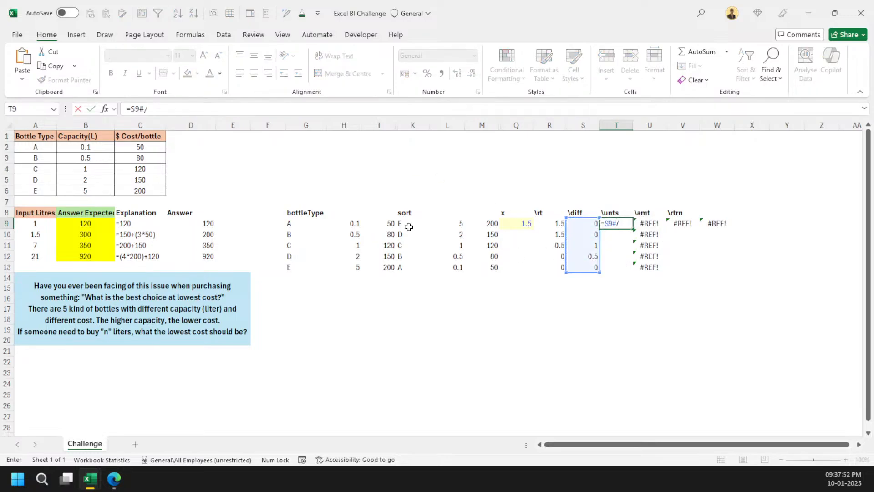
drag(343, 224, 340, 263)
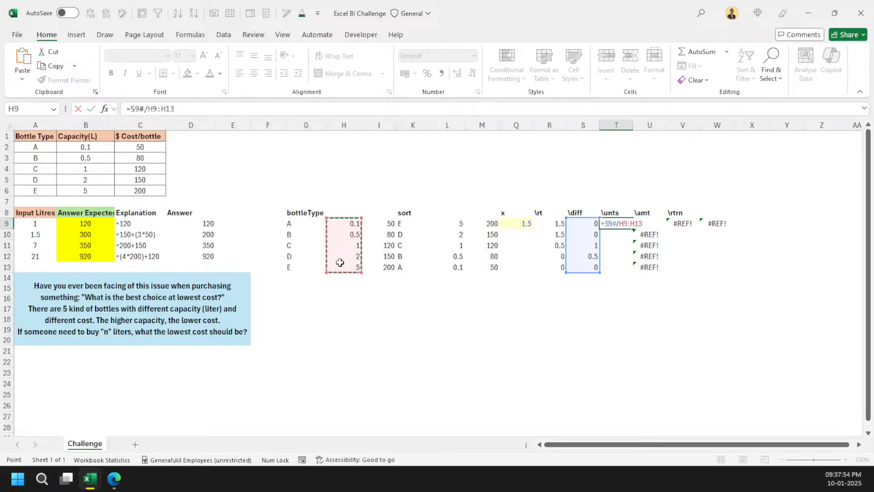
key(Return)
key(Up)
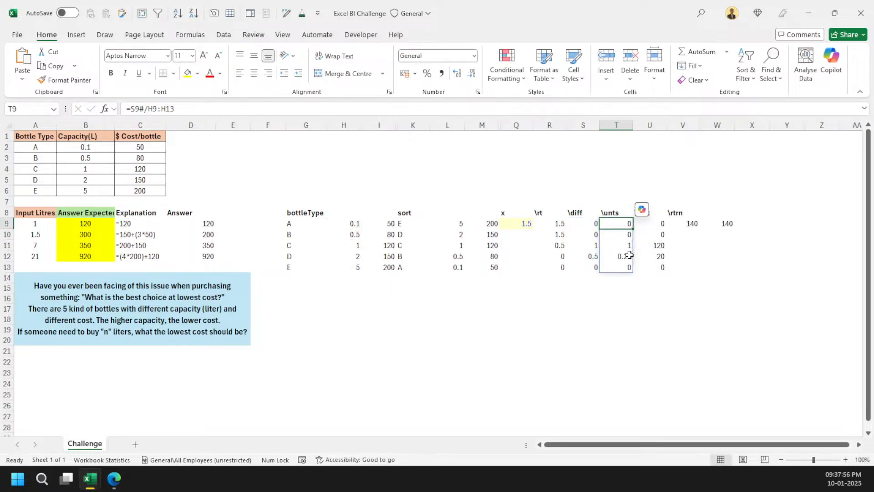
Repoint the divisor in the T9 formula to the sorted capacities, giving =S9#/L9:L13.
key(F2)
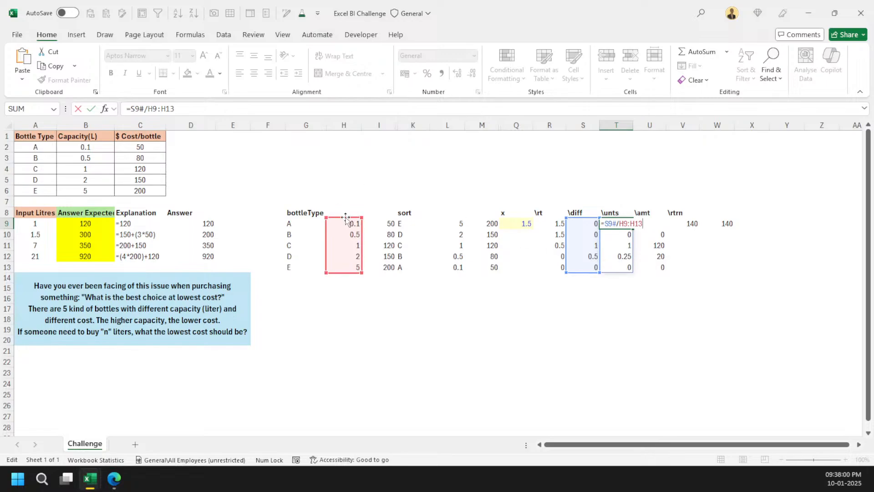
drag(345, 219, 447, 223)
key(ctrl+Return)
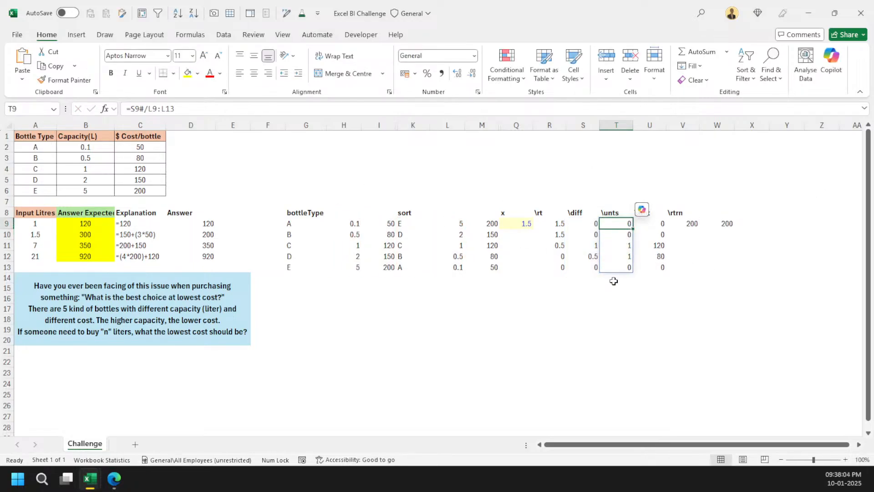
In the \amt formula in U9, replace the TAKE expression with the sorted cost range M9:M13.
click(663, 226)
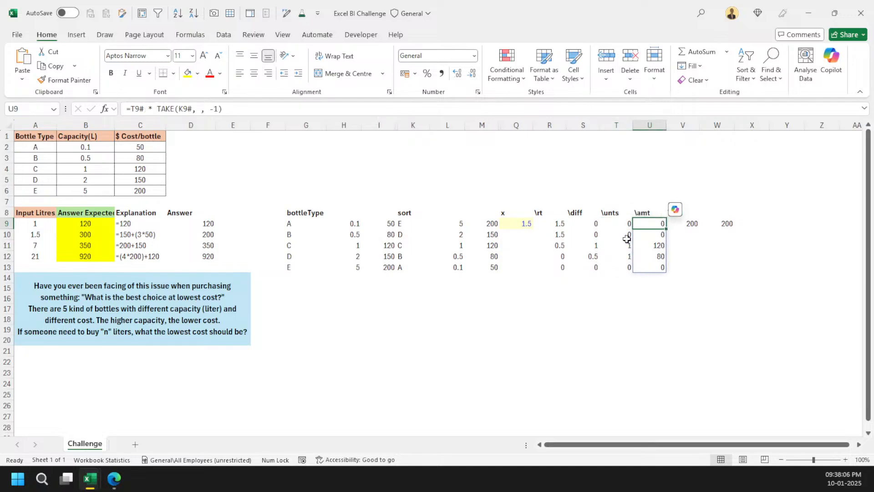
key(F2)
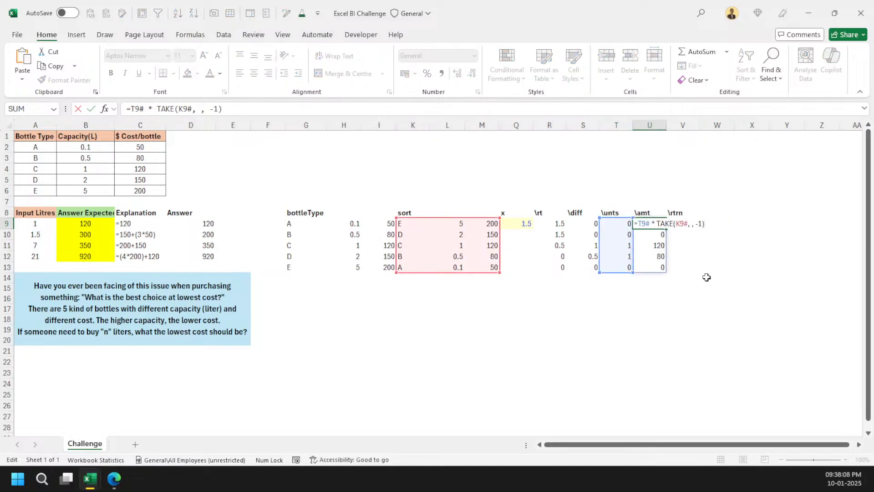
key(Escape)
key(F2)
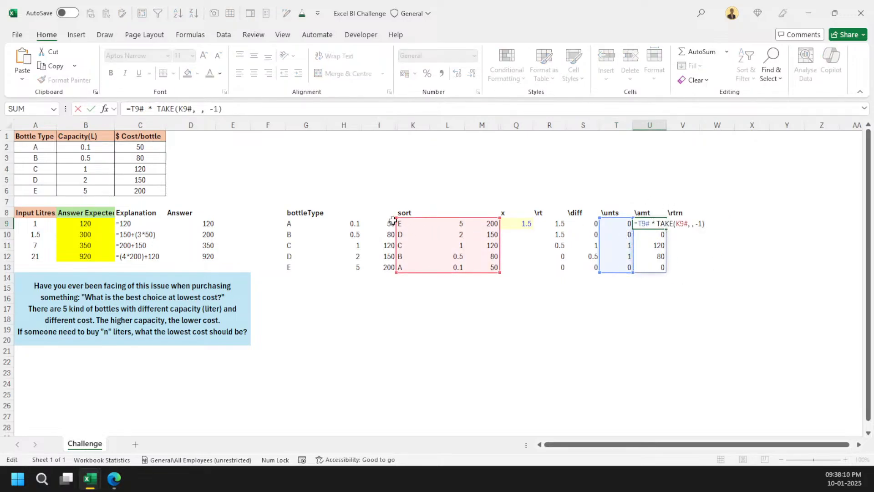
drag(656, 224, 748, 231)
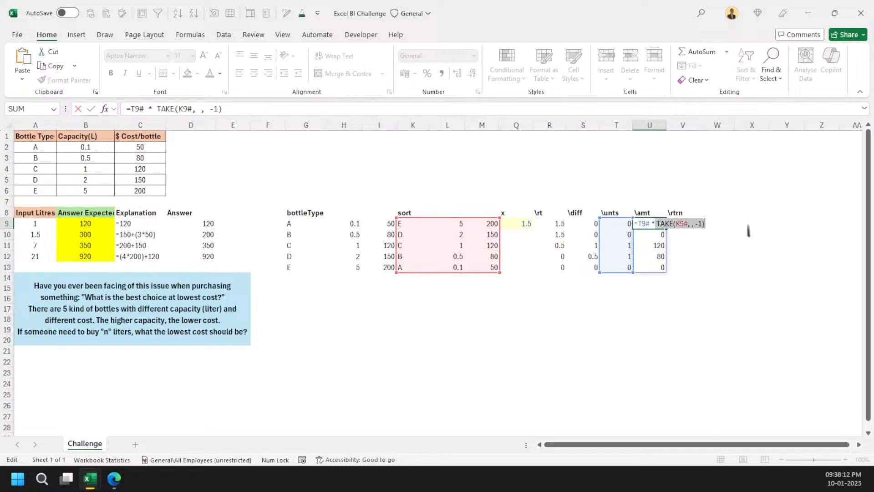
drag(486, 227, 495, 271)
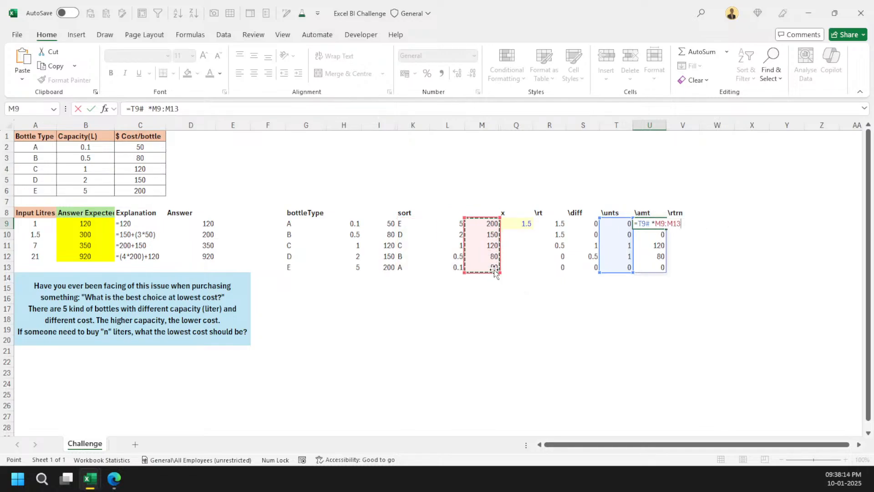
key(Tab)
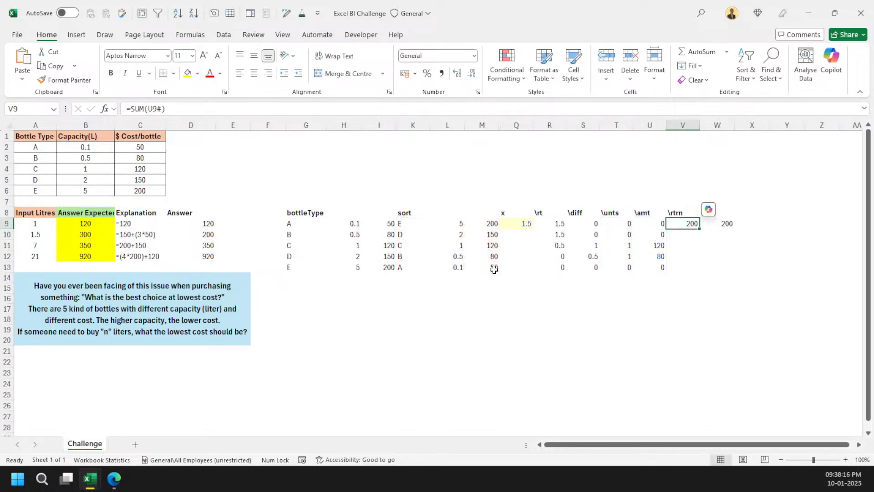
Set the x litres value in Q9 to 2.3 to test the calculation steps.
key(Left)
key(Left)
key(Left)
key(Left)
key(Left)
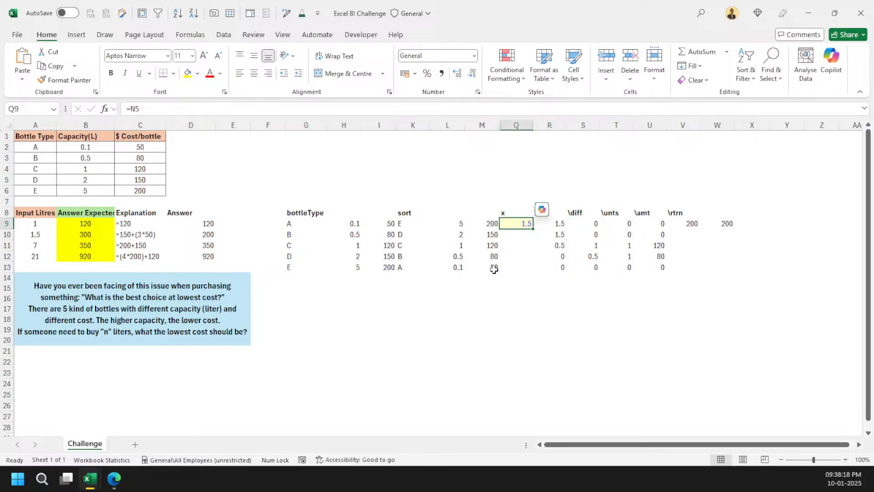
text(2.3)
key(Return)
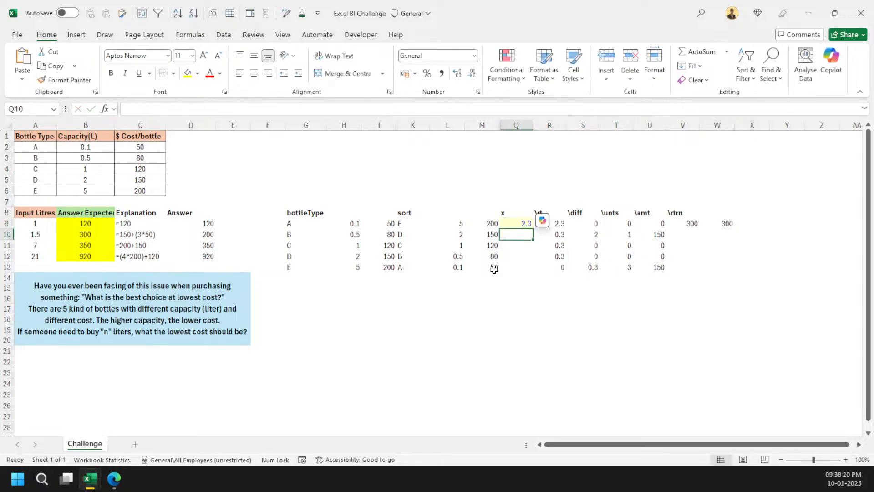
Examine the \rt and \diff formulas against the sorted bottle capacities for the 2.3-litre test.
click(553, 225)
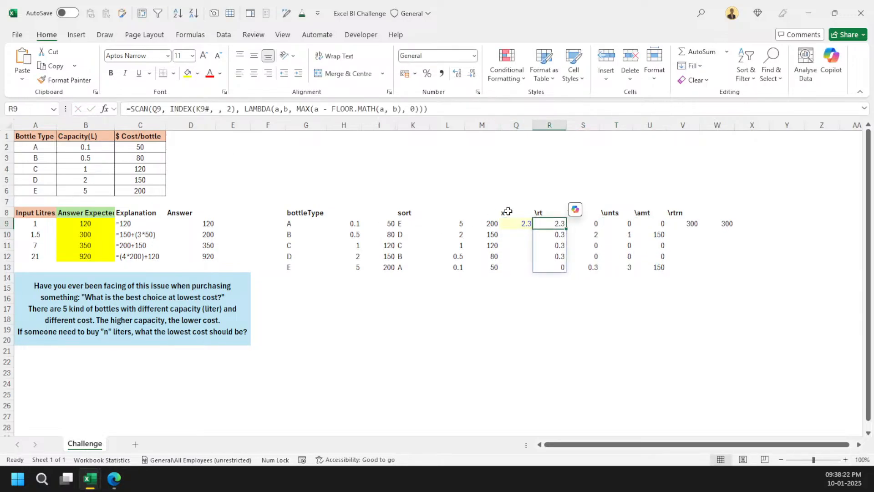
drag(593, 235, 457, 237)
click(589, 258)
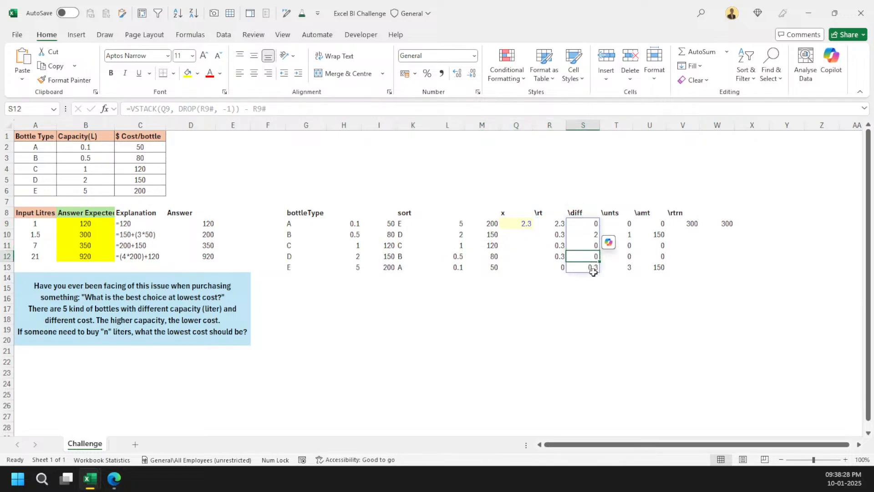
click(461, 268)
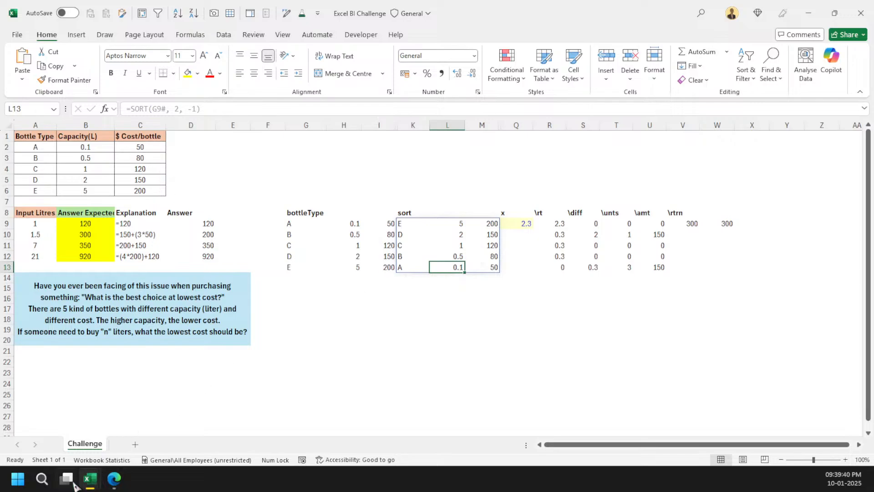
Switch to the browser to review the other bottle-cost formulas in the LinkedIn comments, and return to the Excel BI Challenge workbook.
click(113, 479)
scroll(472, 203, down, 10)
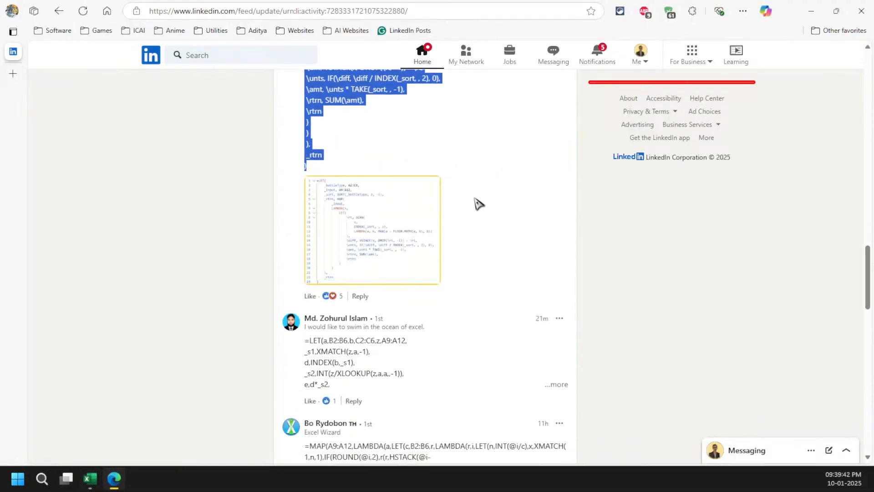
click(557, 202)
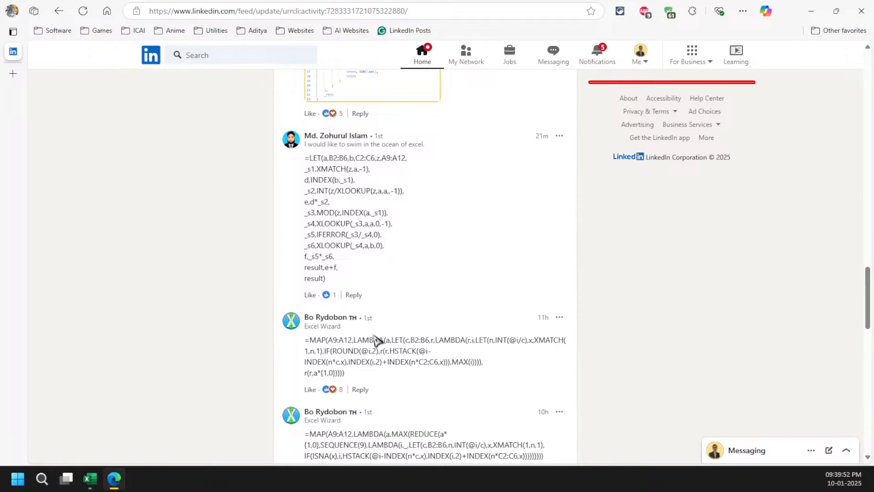
click(90, 478)
click(132, 451)
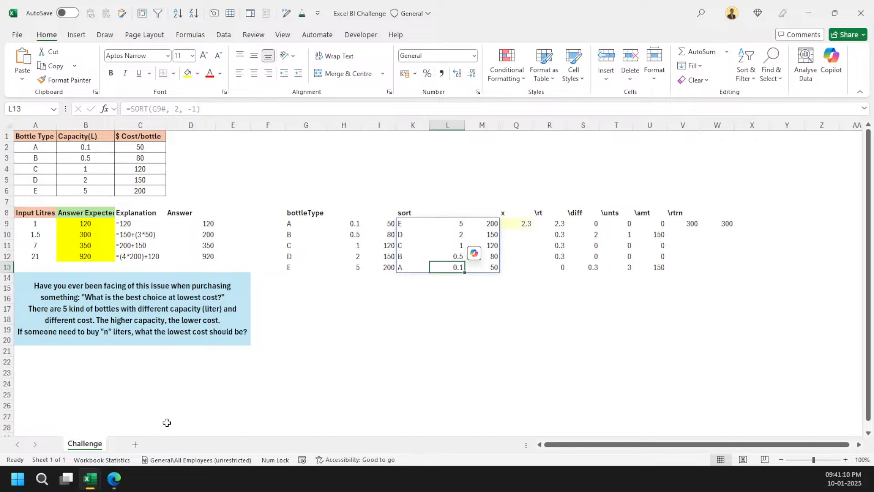
Switch to the Start File workbook and examine the amt and diff formulas on the Method2 sheet.
key(alt+Tab)
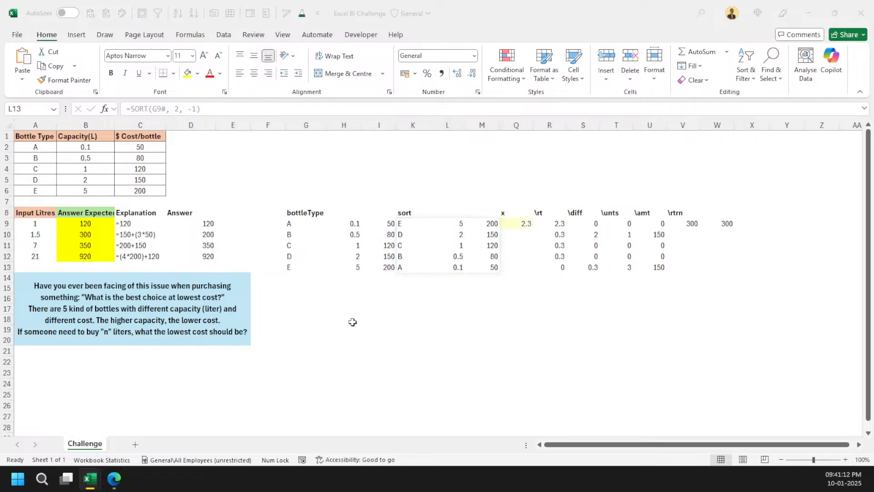
key(alt+Tab)
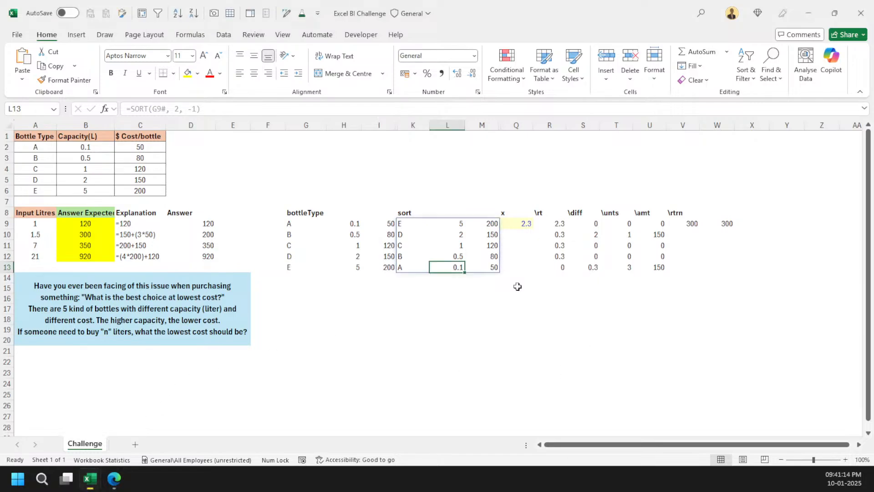
key(alt+Tab)
key(alt+Tab)
click(518, 287)
key(alt+Tab)
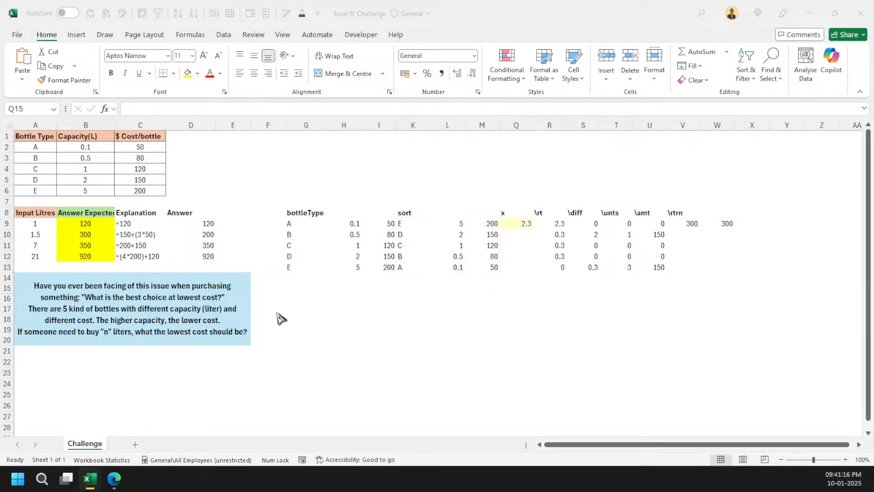
key(alt+Tab)
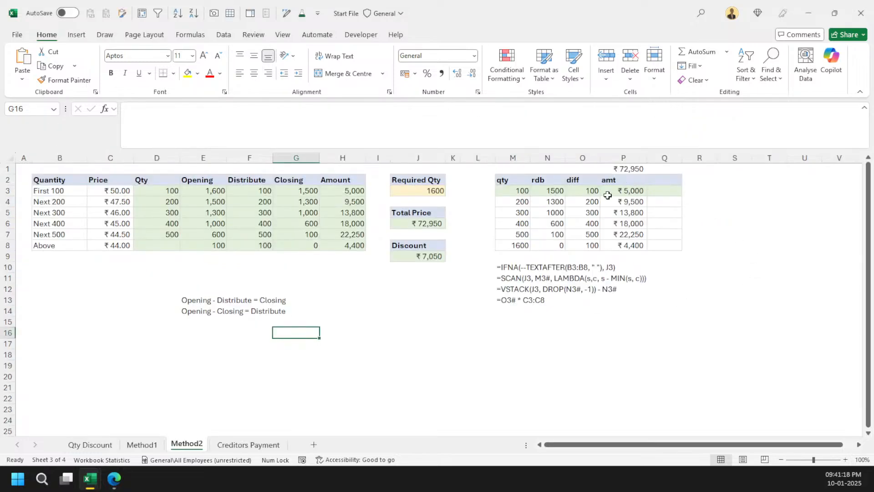
click(610, 191)
click(587, 196)
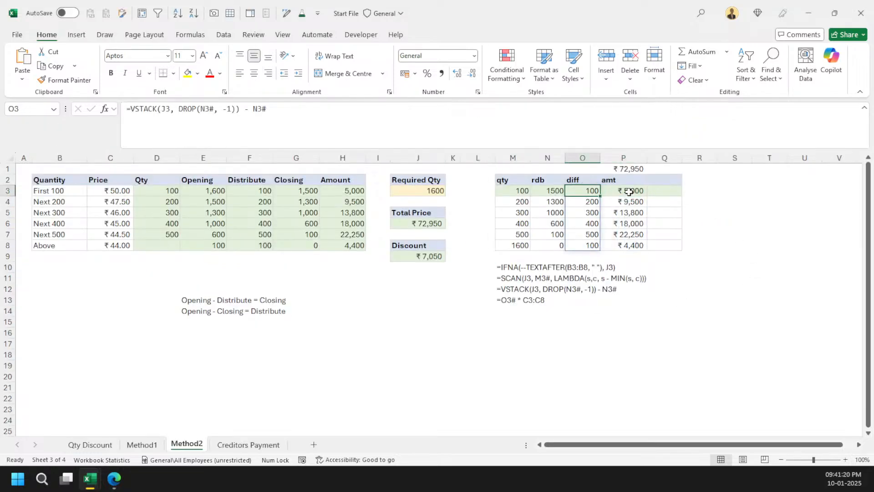
On the Method1 sheet, inspect the MAP formula in P3 of the distribute column and its J3 required-quantity reference.
click(143, 444)
click(618, 191)
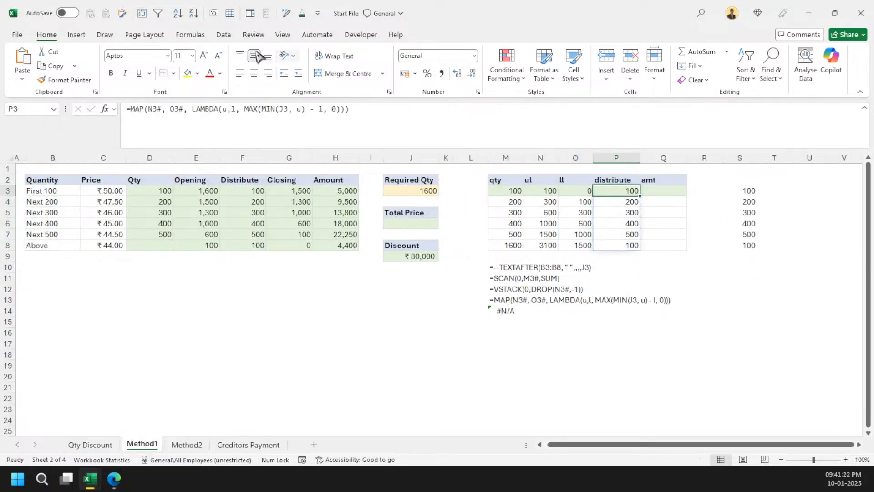
double_click(284, 110)
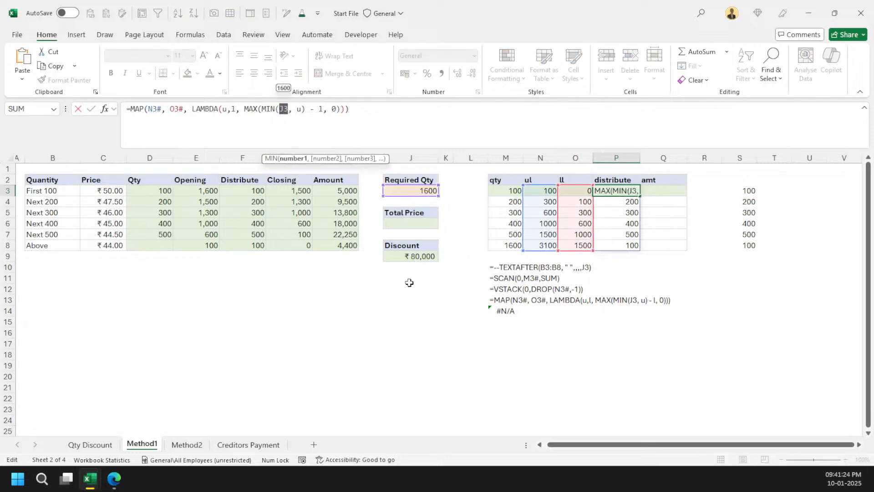
Switch back to the Excel BI Challenge workbook with the bottle-cost calculation steps.
key(alt+Tab)
key(alt)
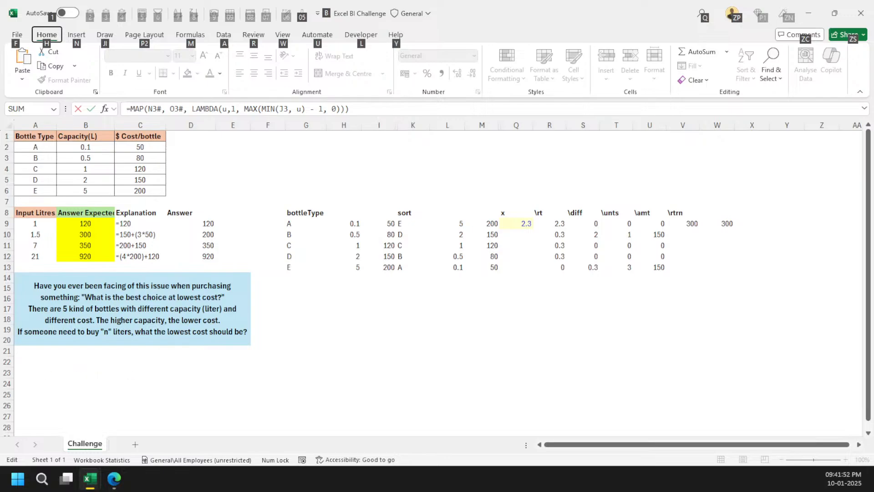
key(alt)
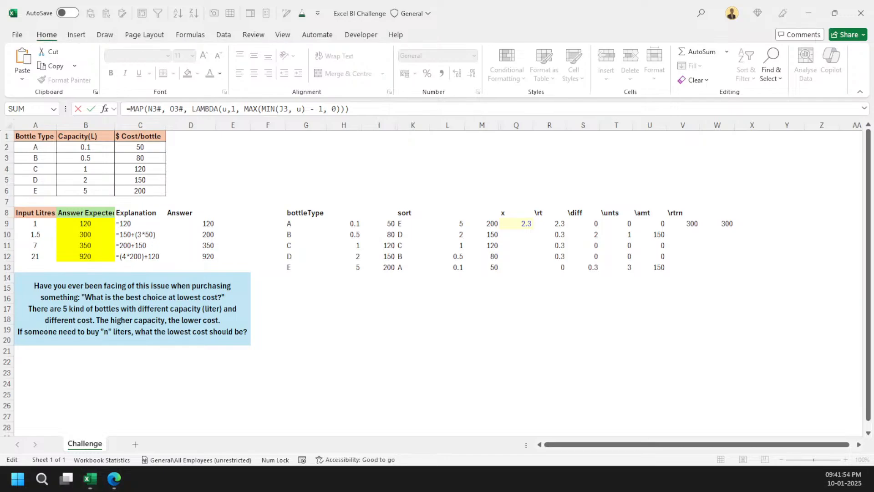